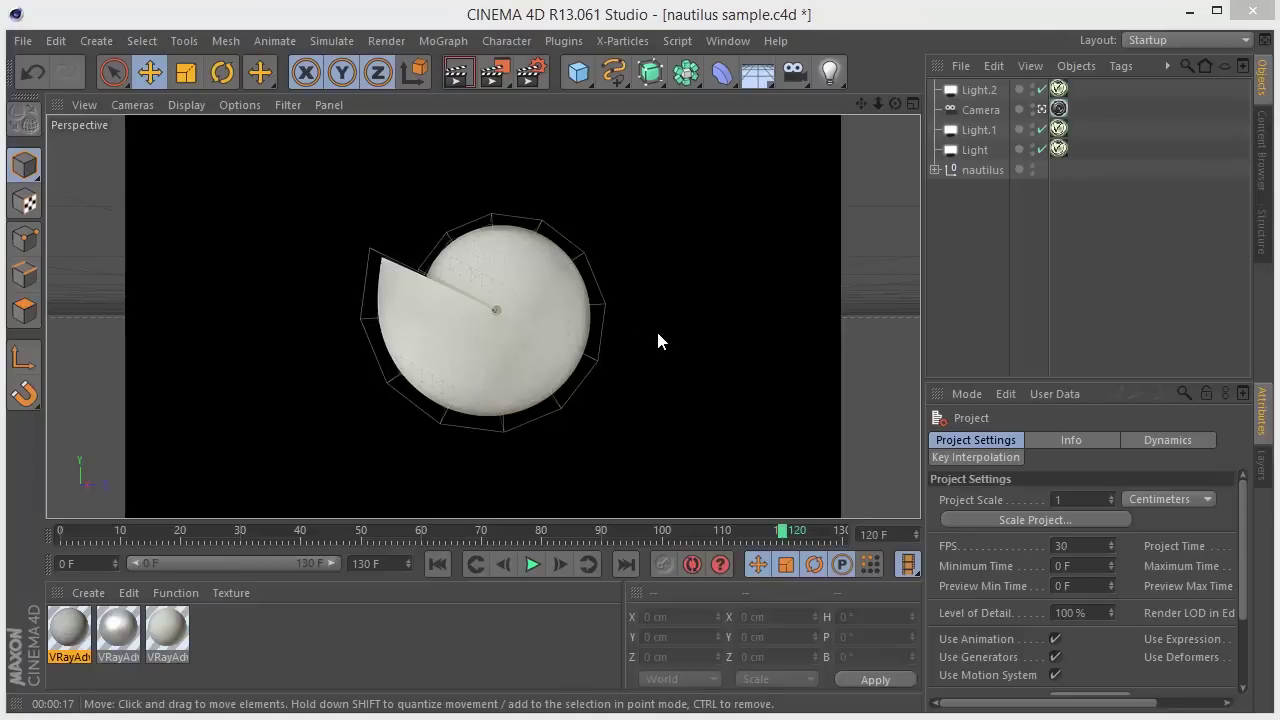
Start a new empty project
click(23, 42)
click(97, 71)
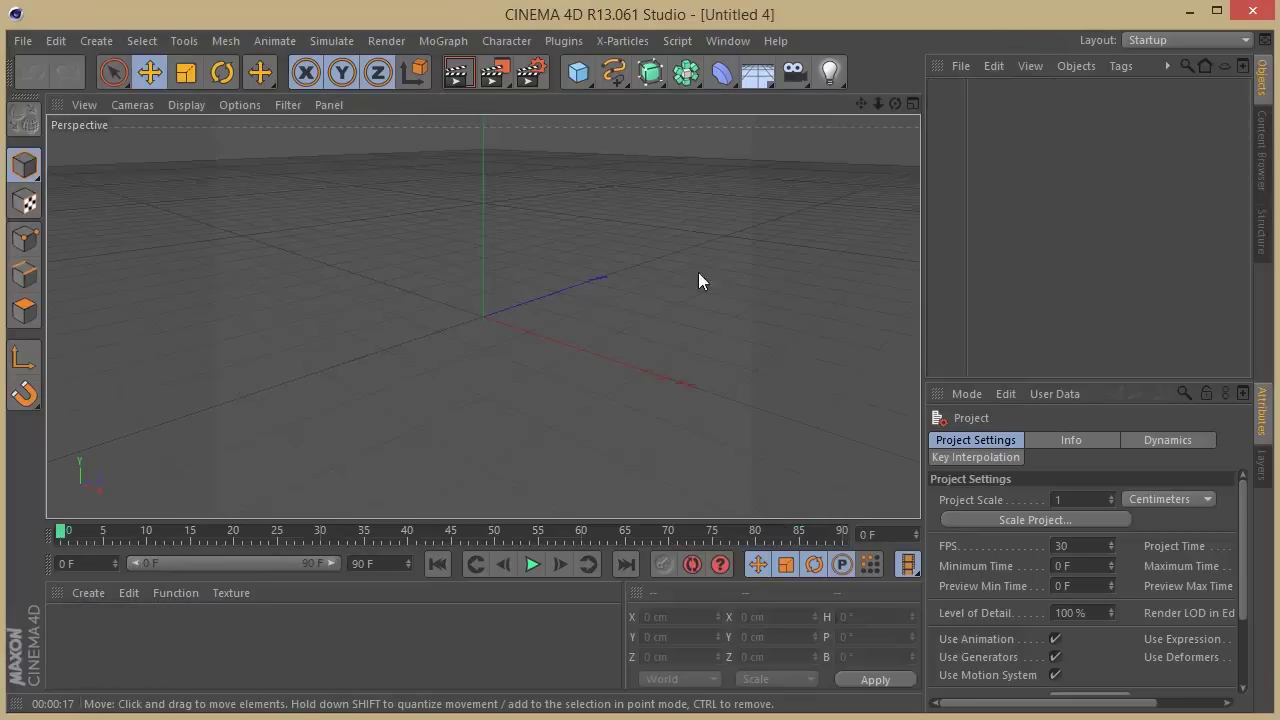
drag(895, 109, 726, 283)
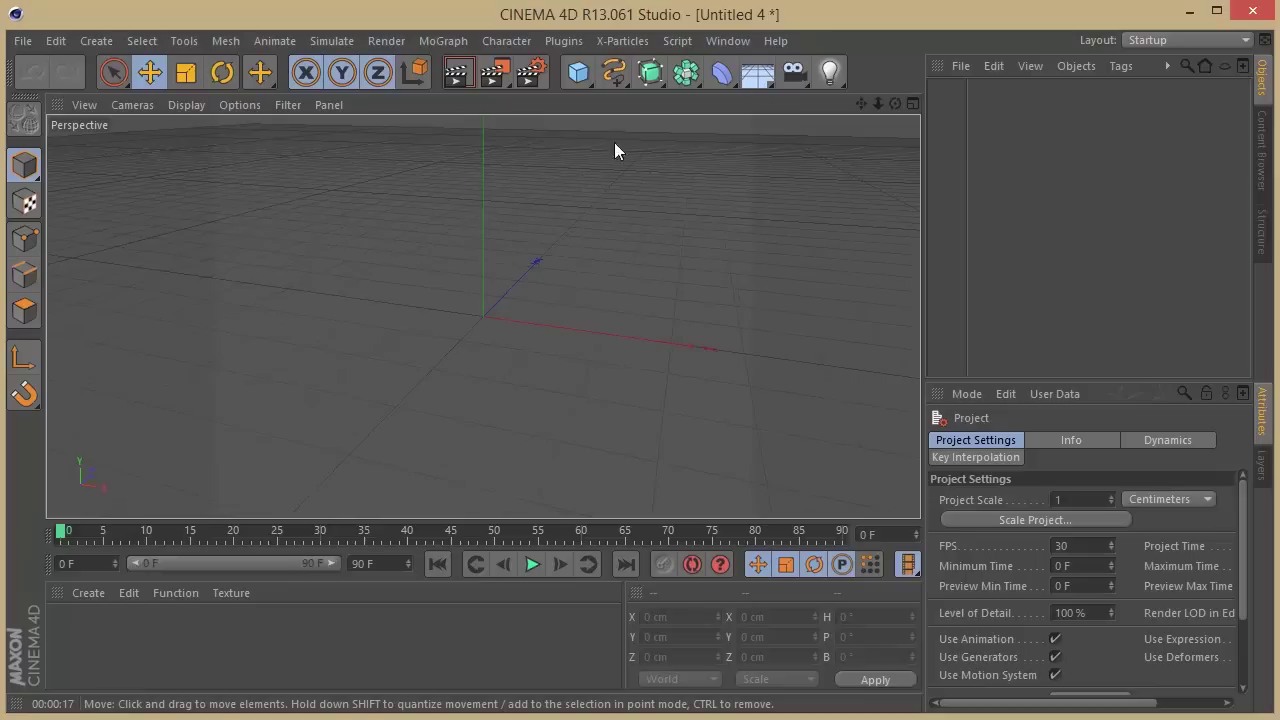
Draw an open three-sided linear spline in the Front view, starting and ending on the Y axis, about 400 cm wide and 400 cm high
drag(620, 75, 678, 147)
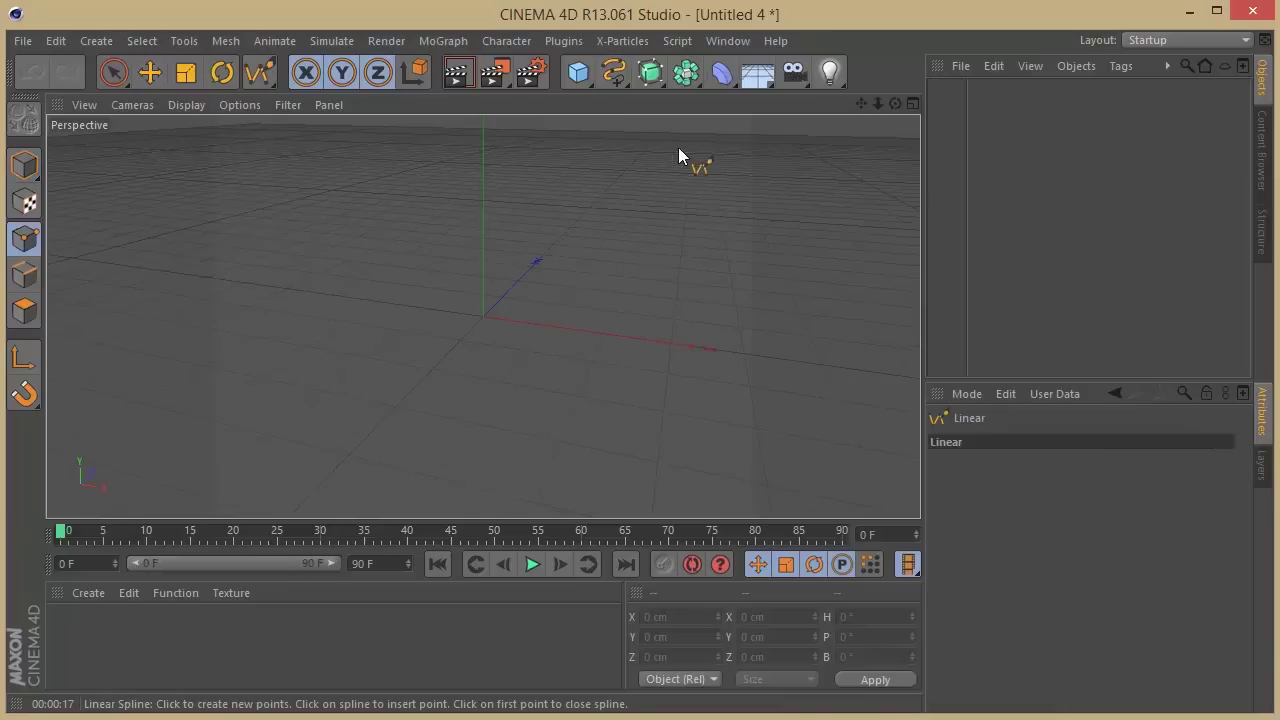
click(914, 104)
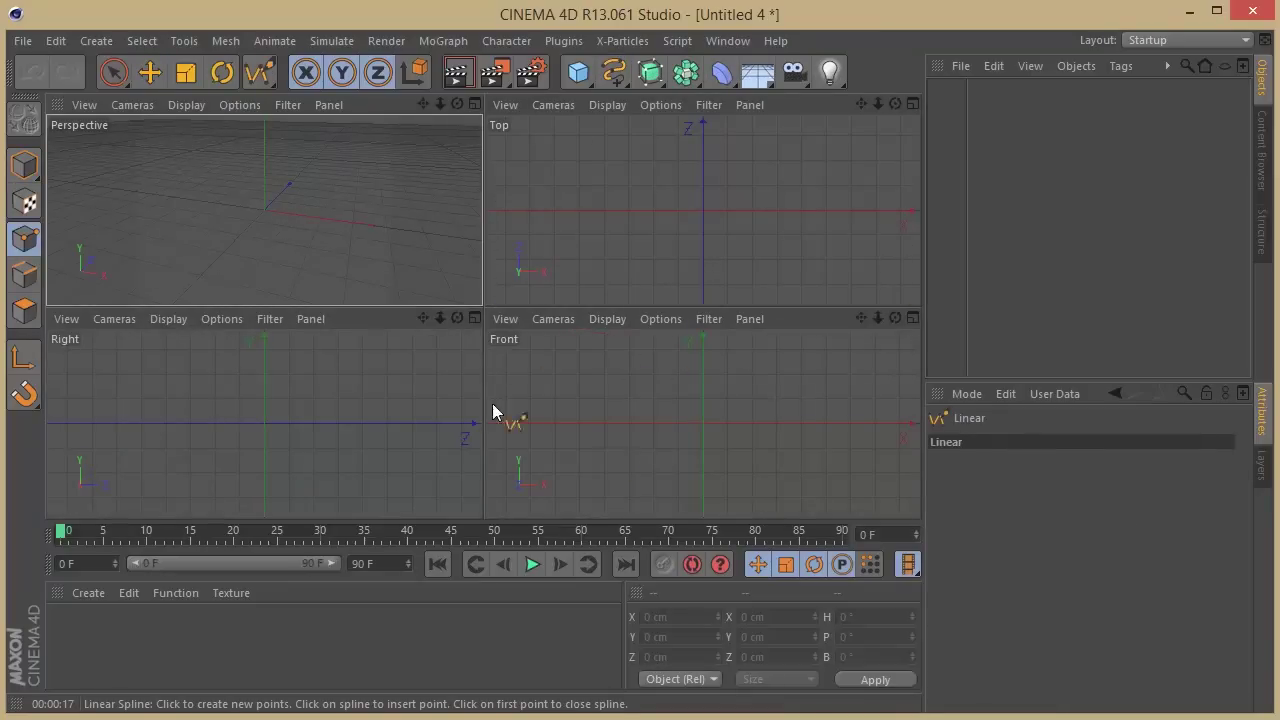
click(913, 317)
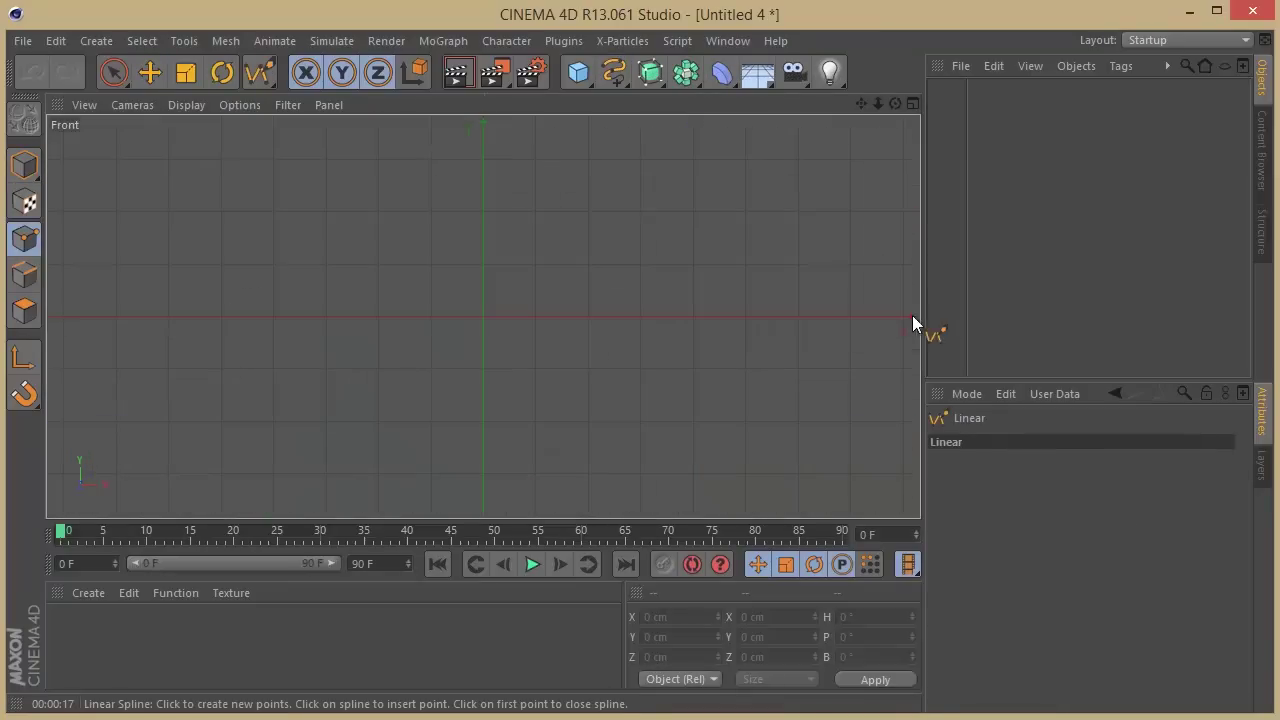
click(483, 211)
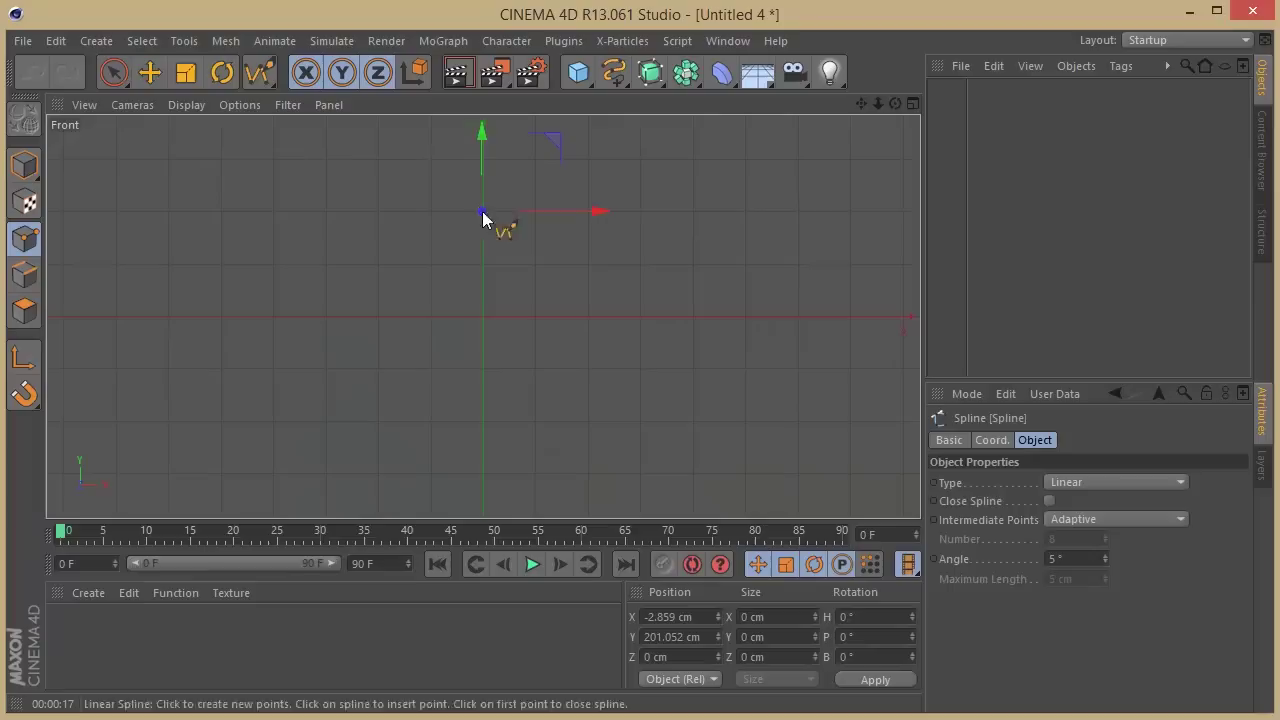
click(695, 210)
click(693, 421)
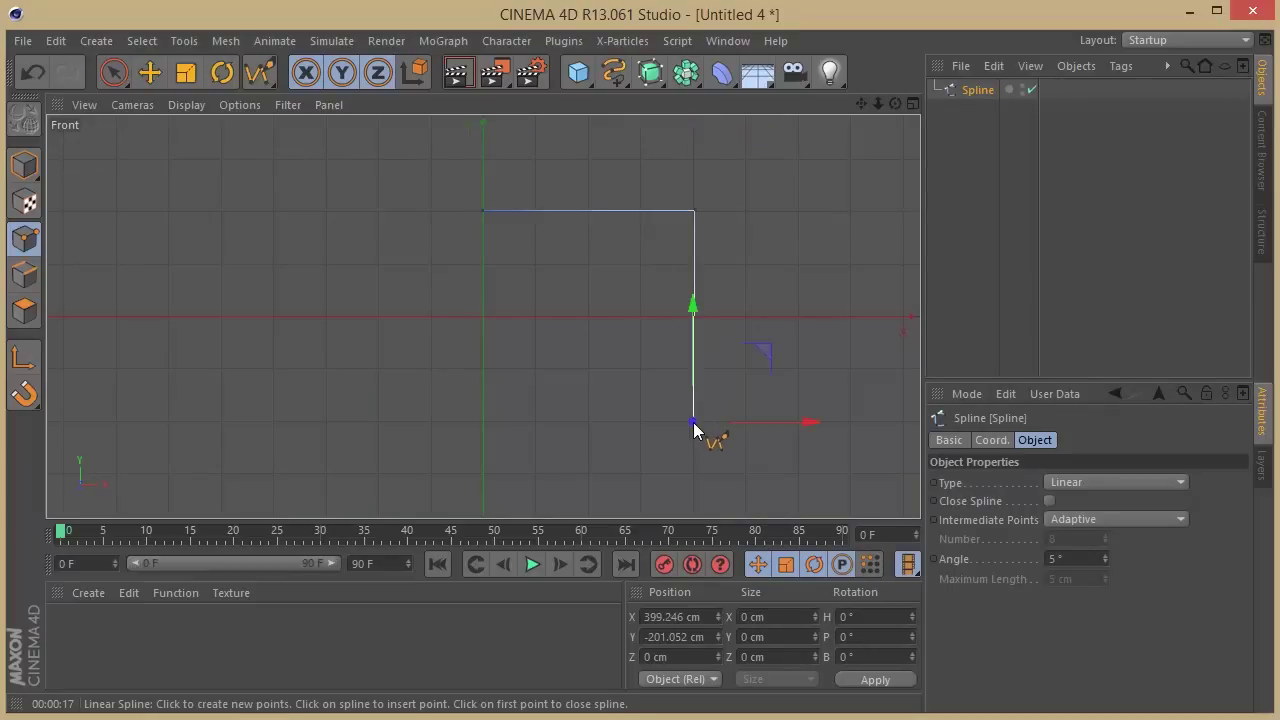
click(485, 423)
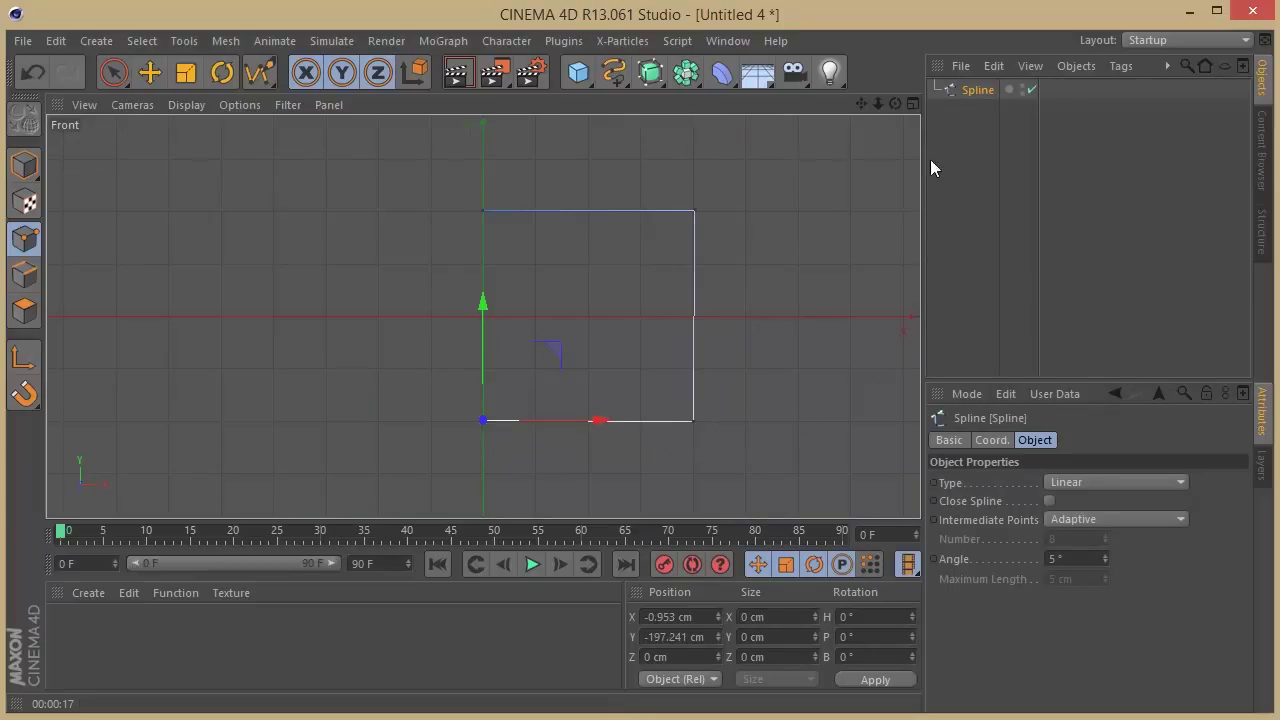
Add a Lathe NURBS object and make the spline its child in the Perspective view
click(910, 105)
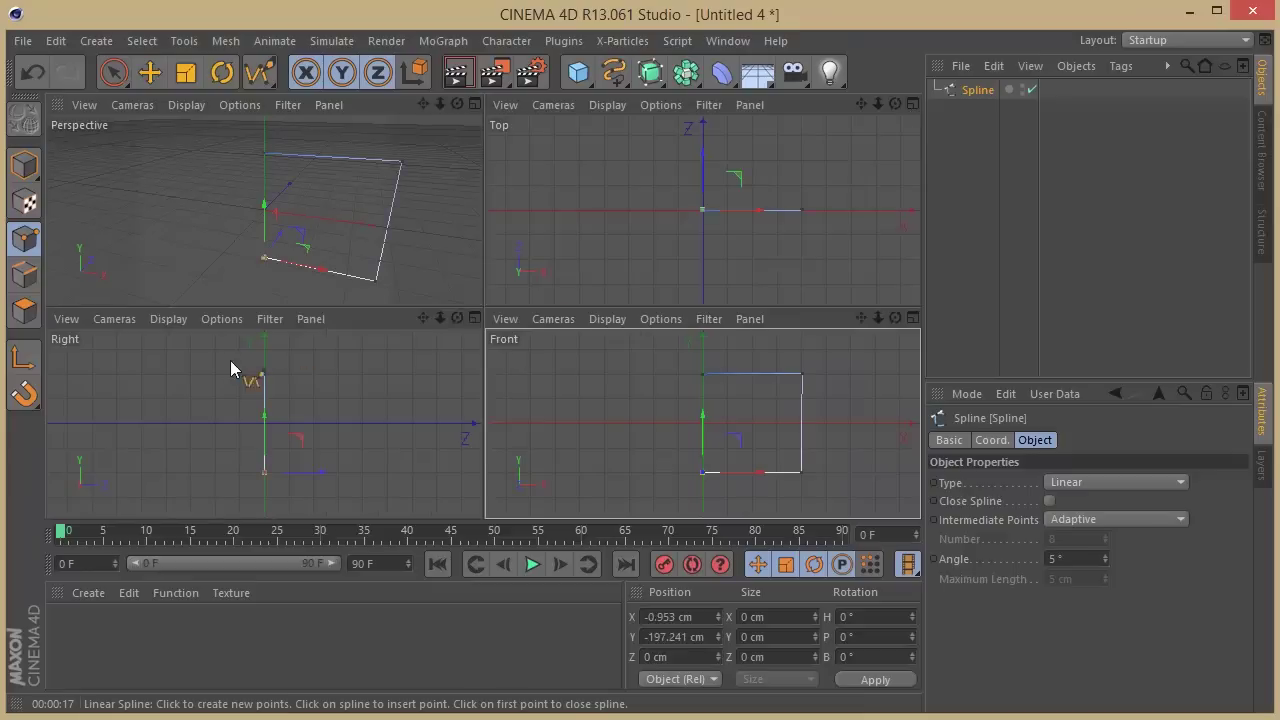
click(474, 104)
drag(886, 111, 720, 110)
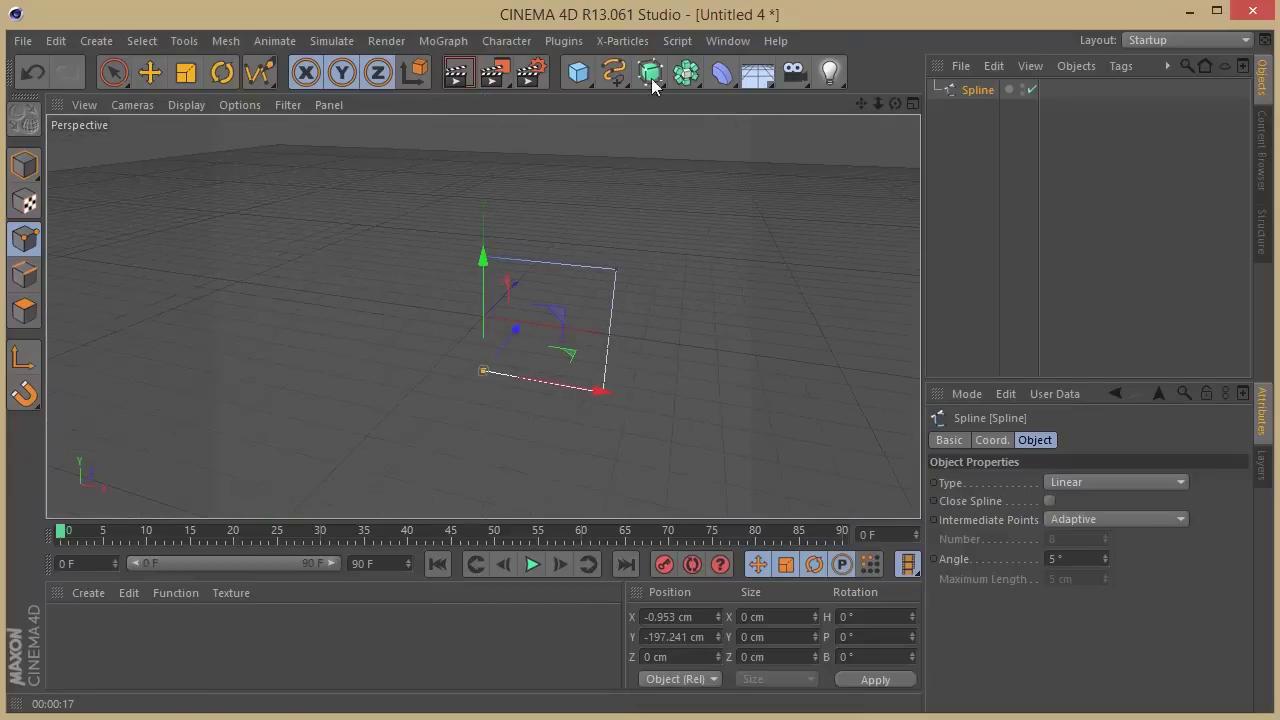
drag(650, 72, 704, 145)
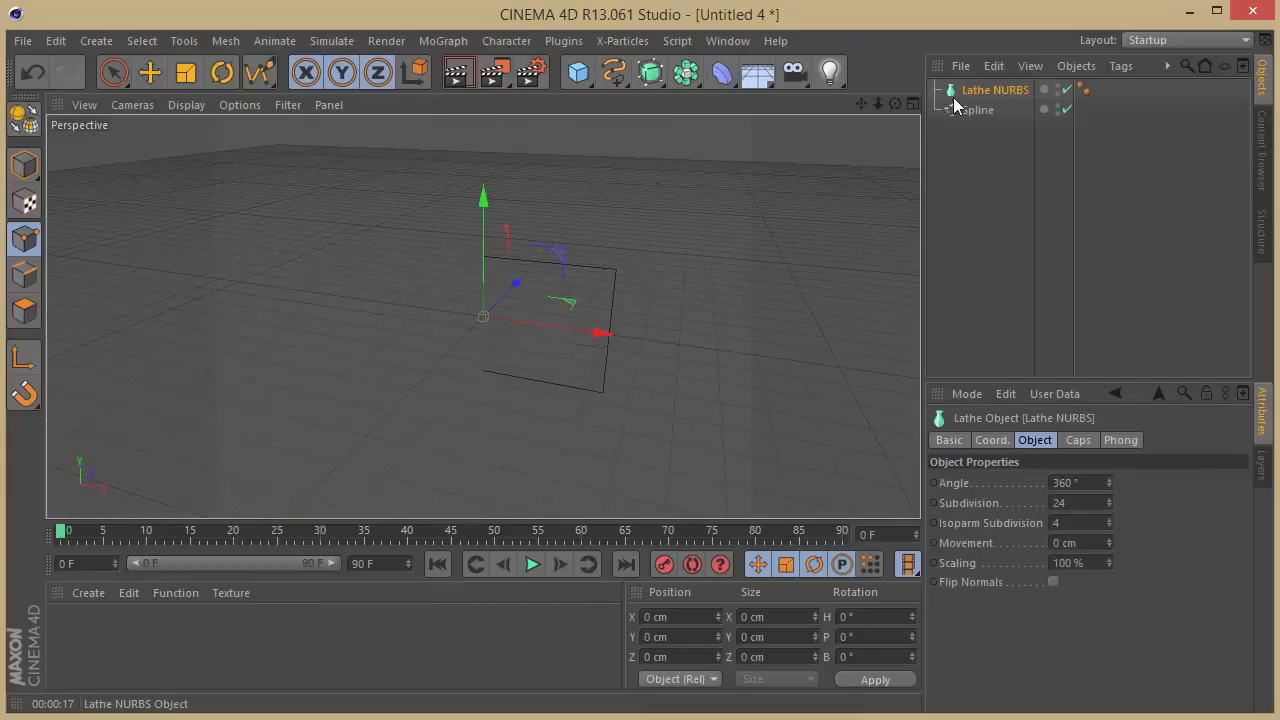
drag(957, 110, 966, 94)
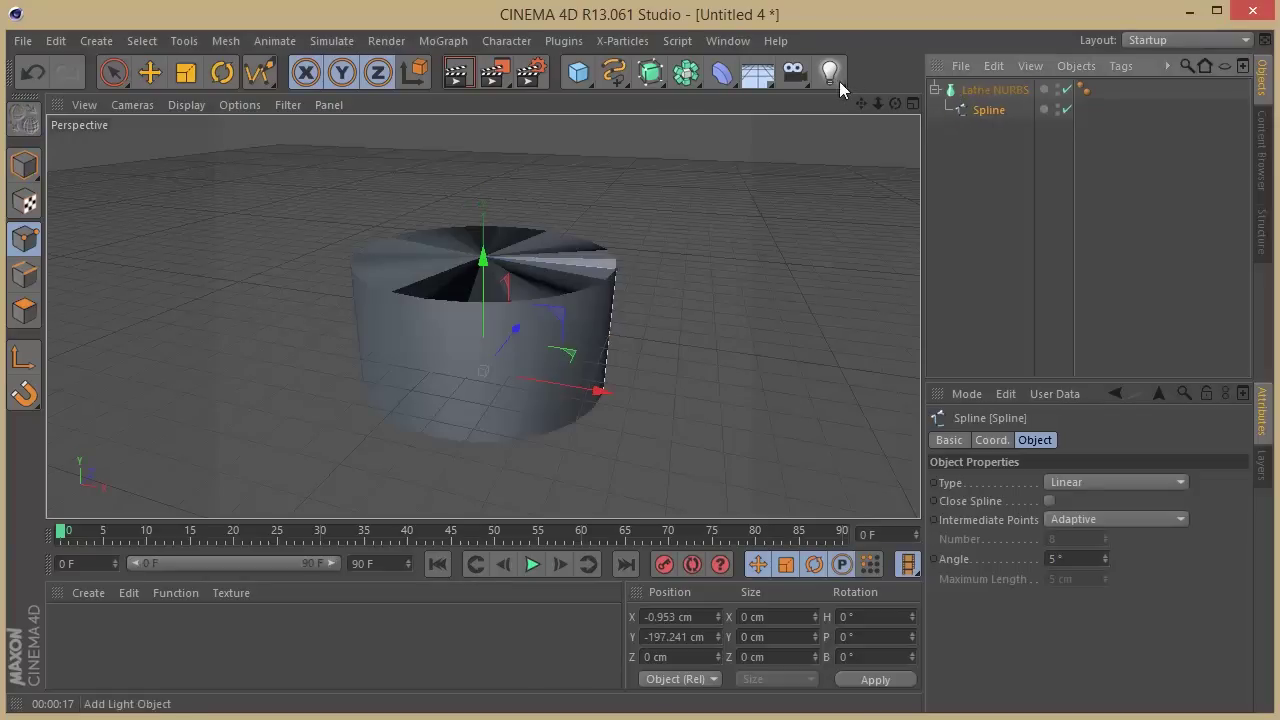
Set the Lathe NURBS scaling to 197% and inspect the spiral shape from several sides
drag(887, 105, 729, 84)
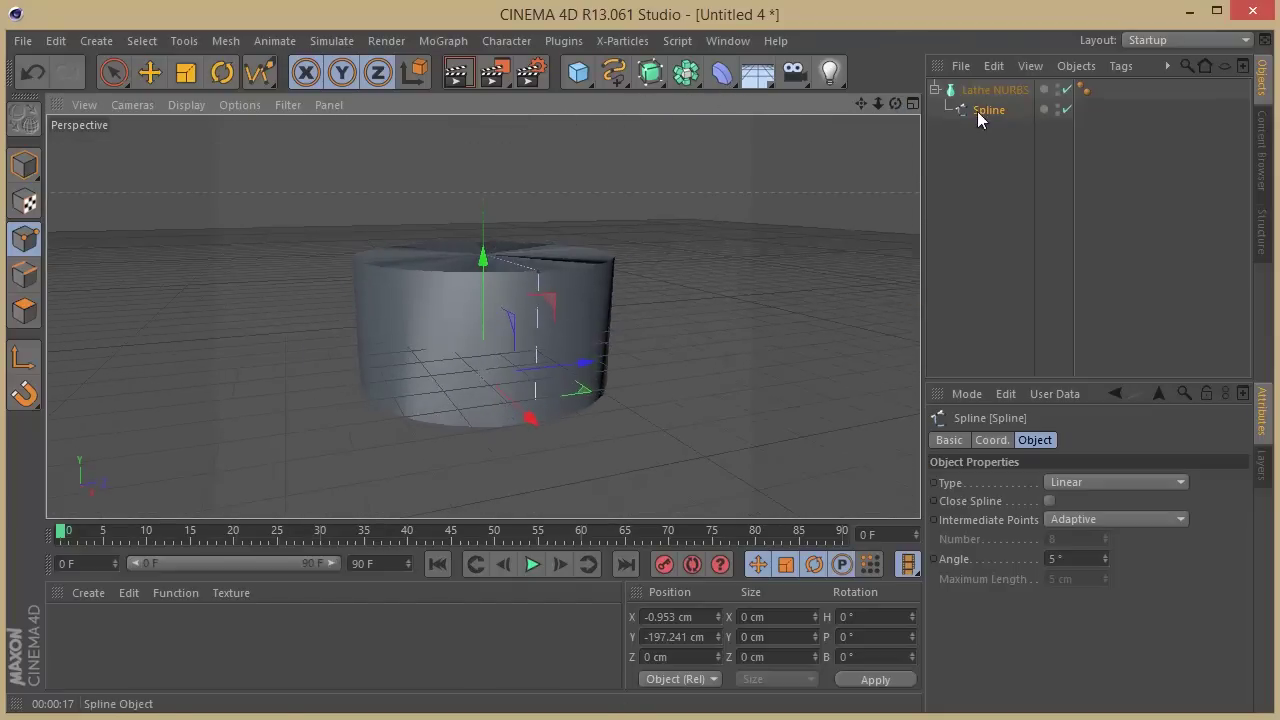
click(995, 90)
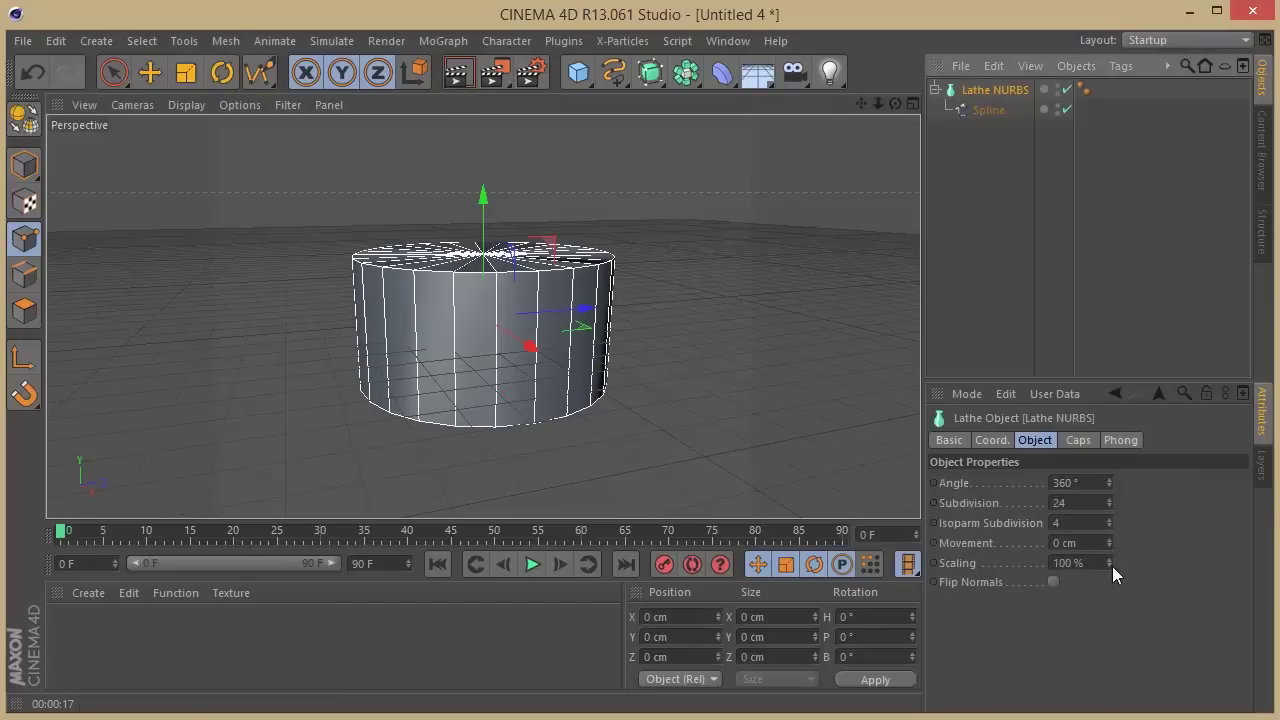
drag(1112, 566, 1089, 452)
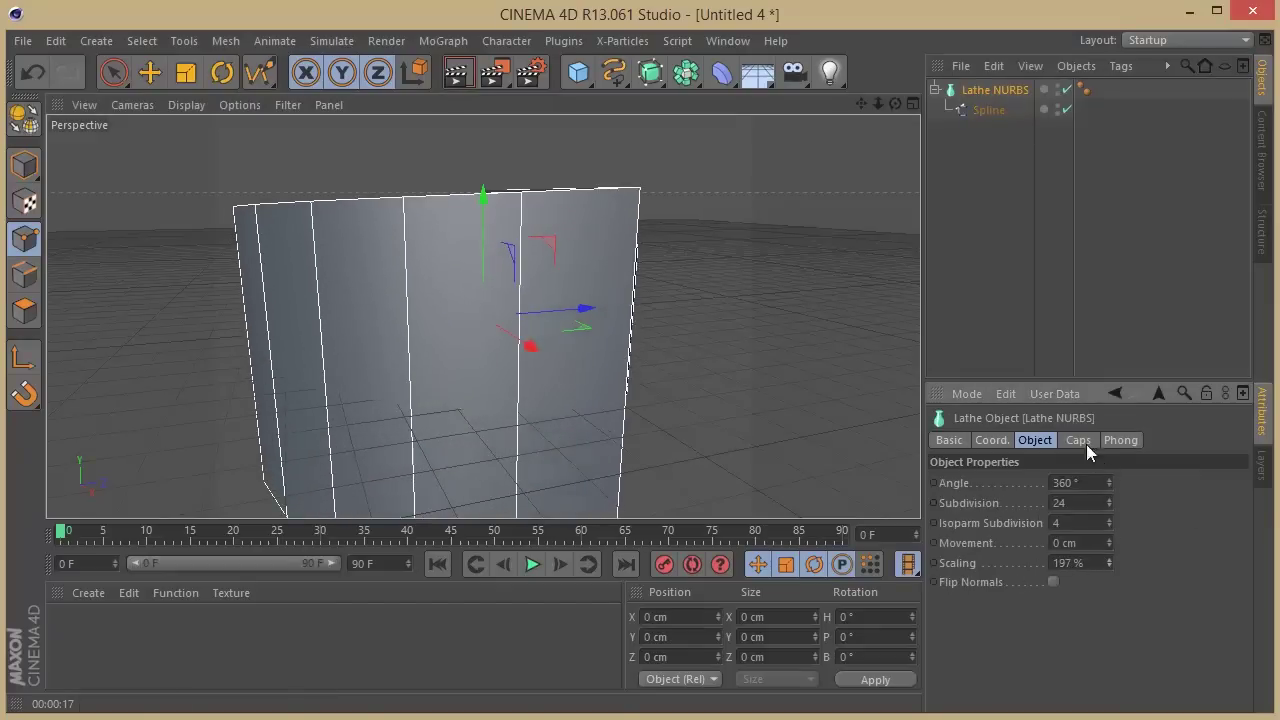
drag(877, 105, 749, 143)
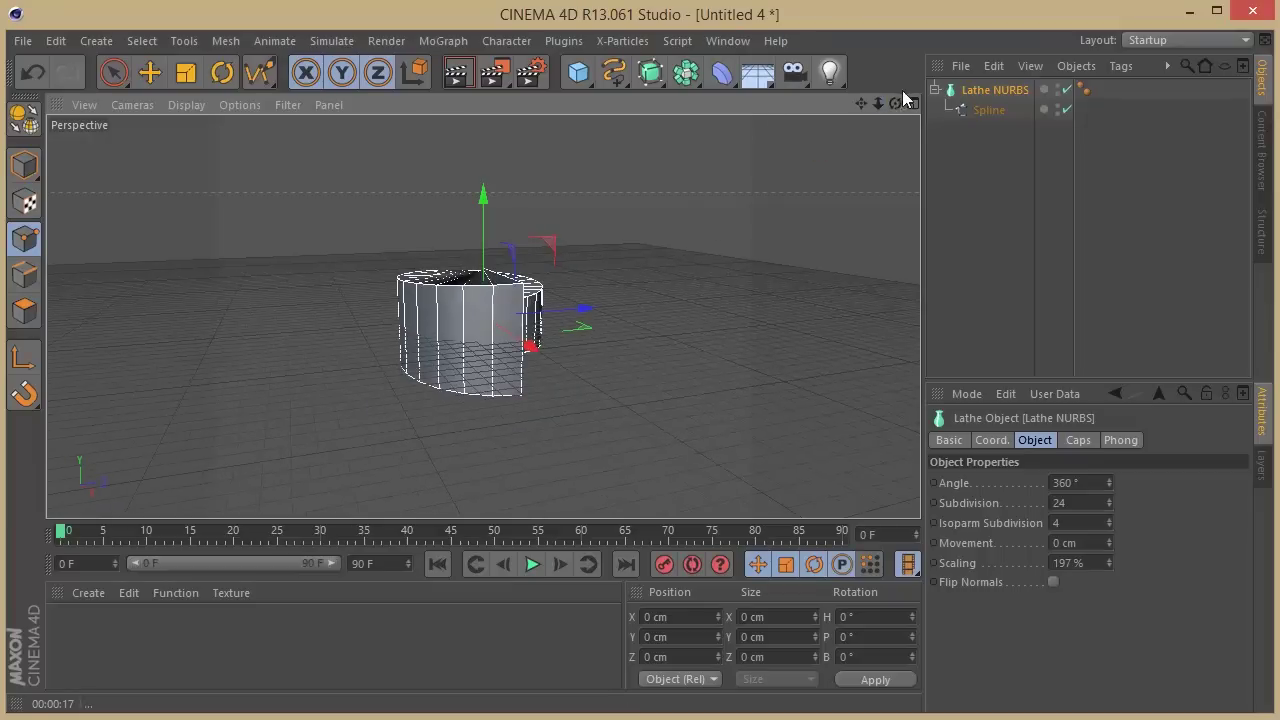
drag(895, 103, 405, 340)
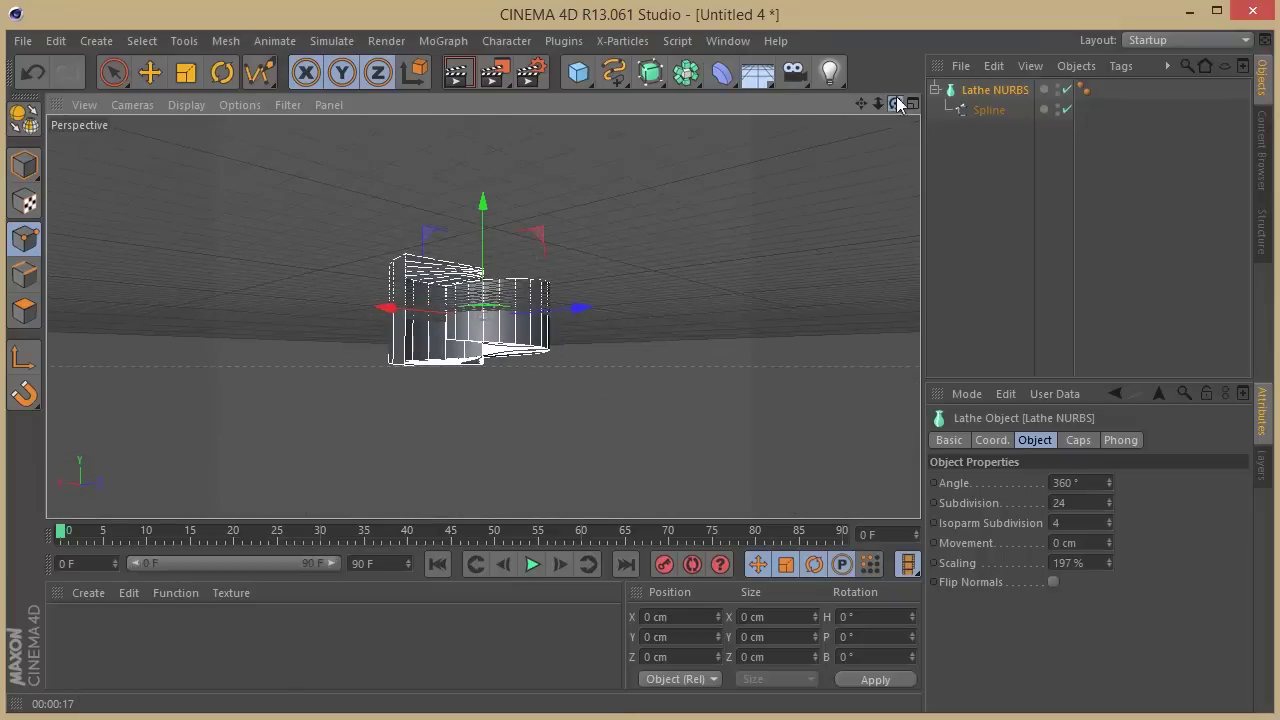
drag(897, 104, 1047, 197)
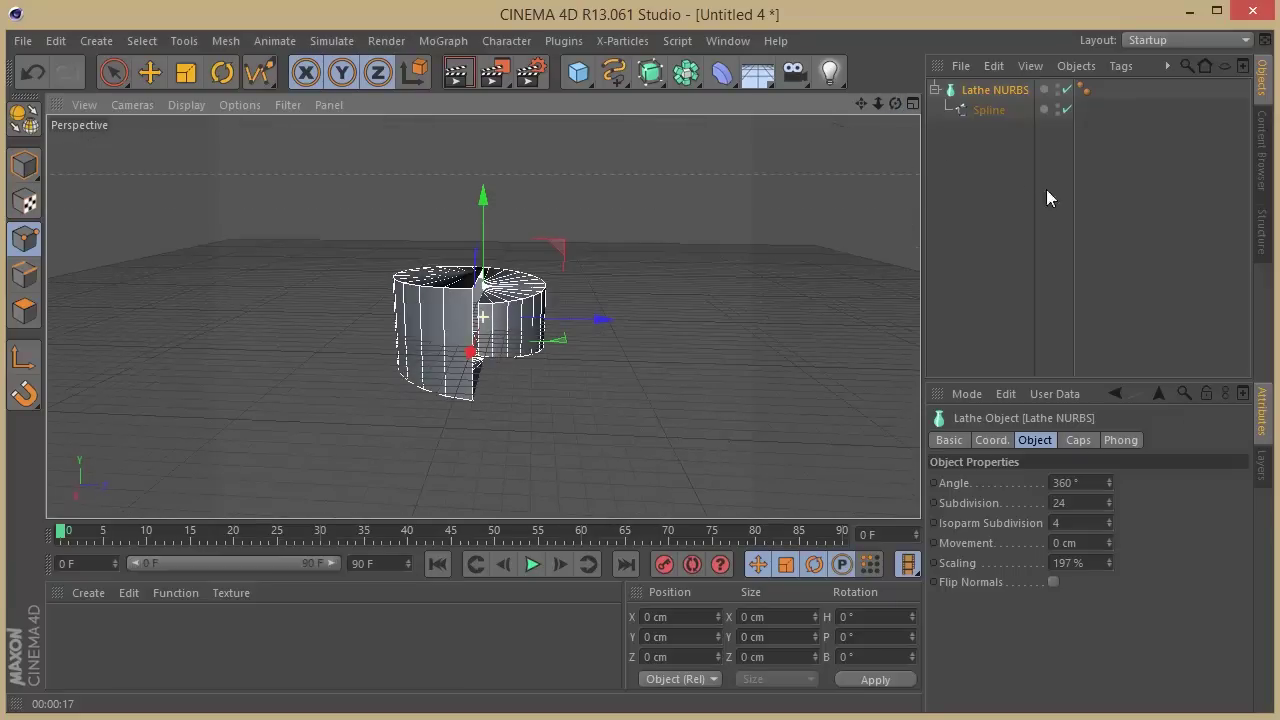
Rotate the Lathe NURBS upright with a bank (R.B) of -90° and a pitch (R.P) of 90°
click(994, 442)
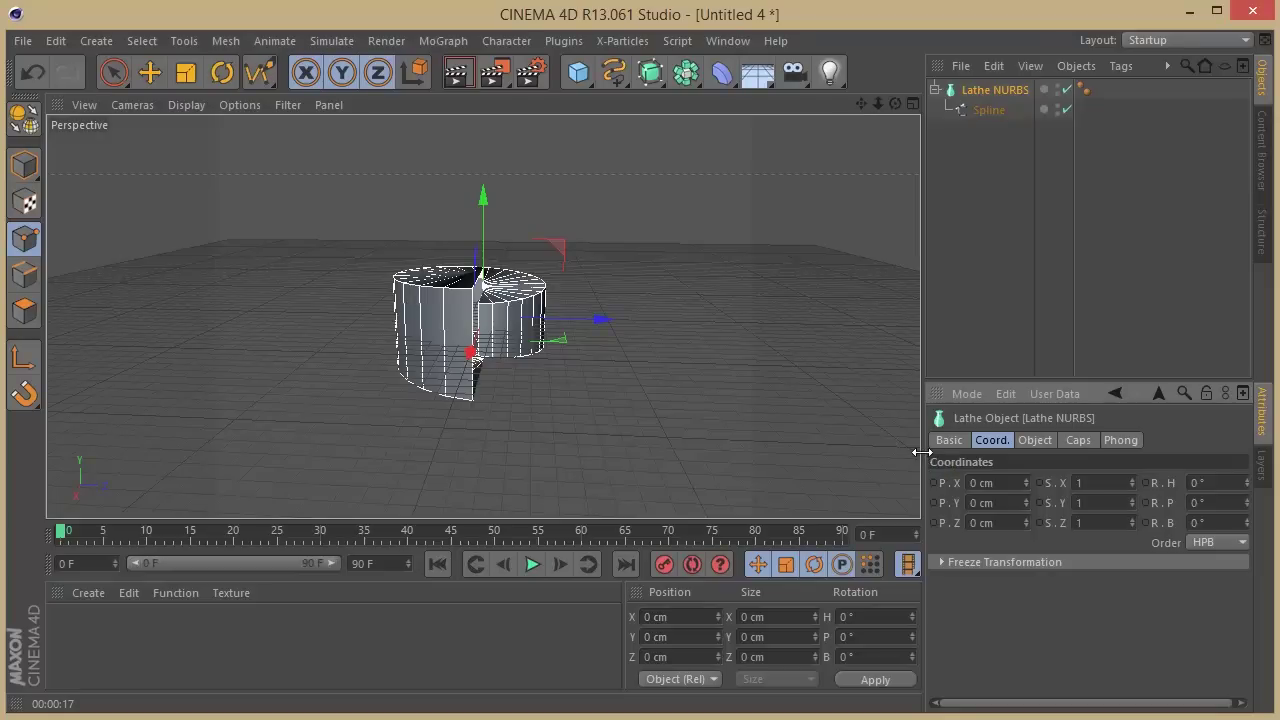
drag(921, 453, 891, 453)
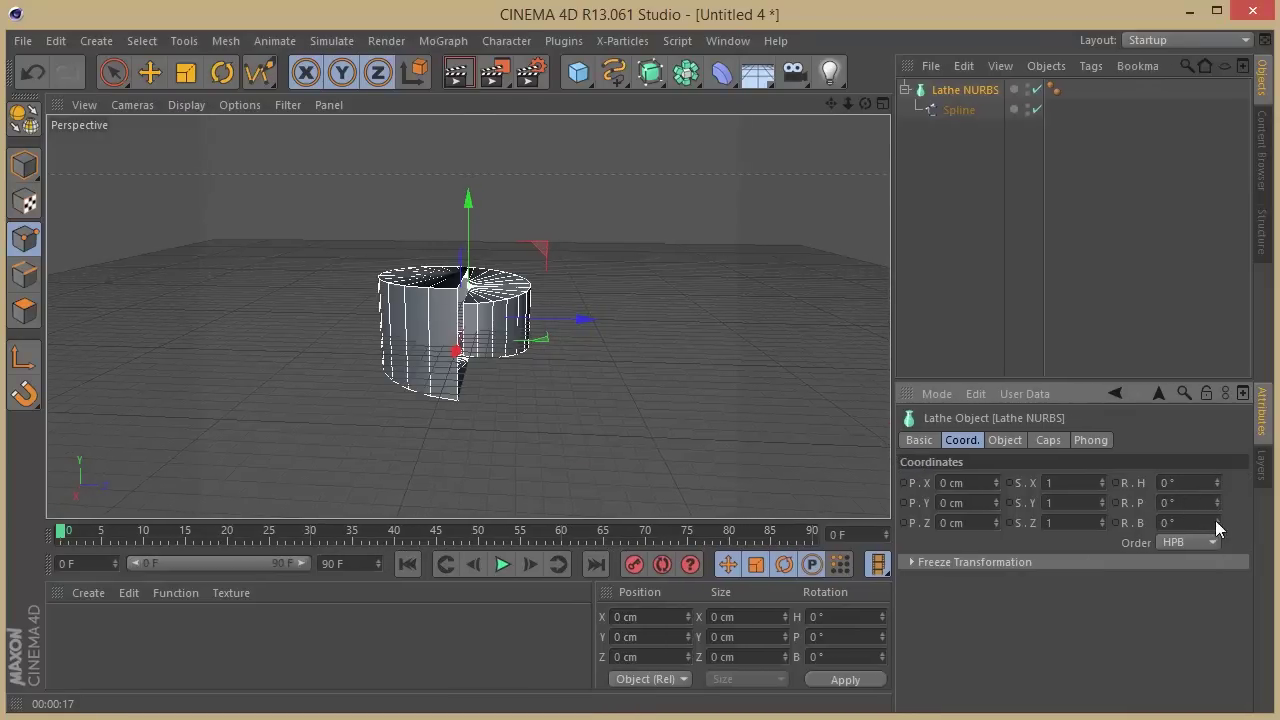
drag(1217, 522, 1219, 608)
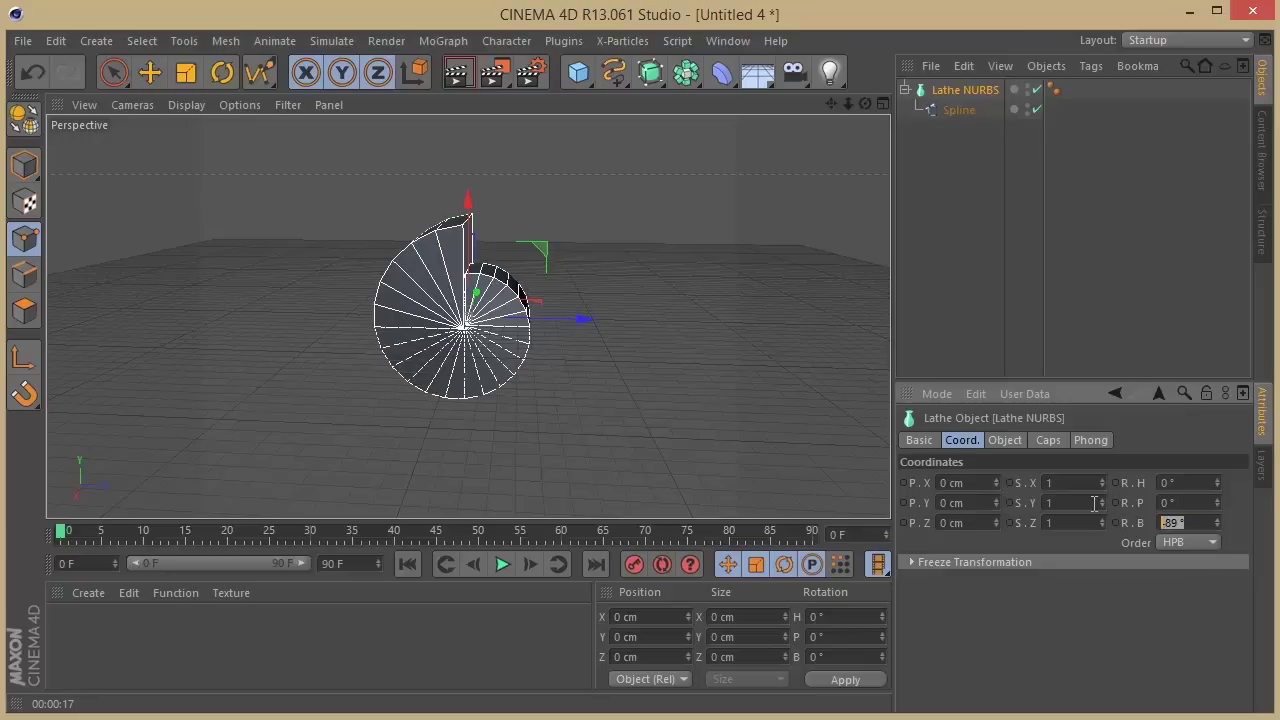
click(1185, 505)
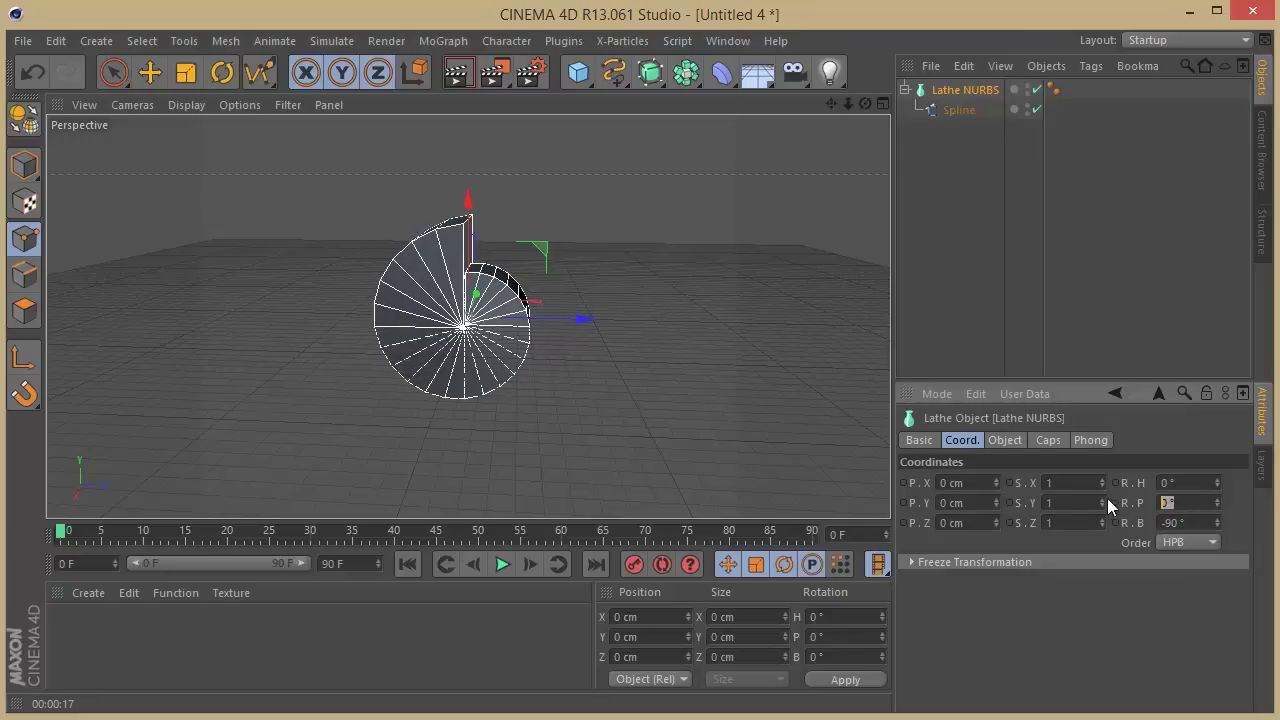
text(90)
key(Return)
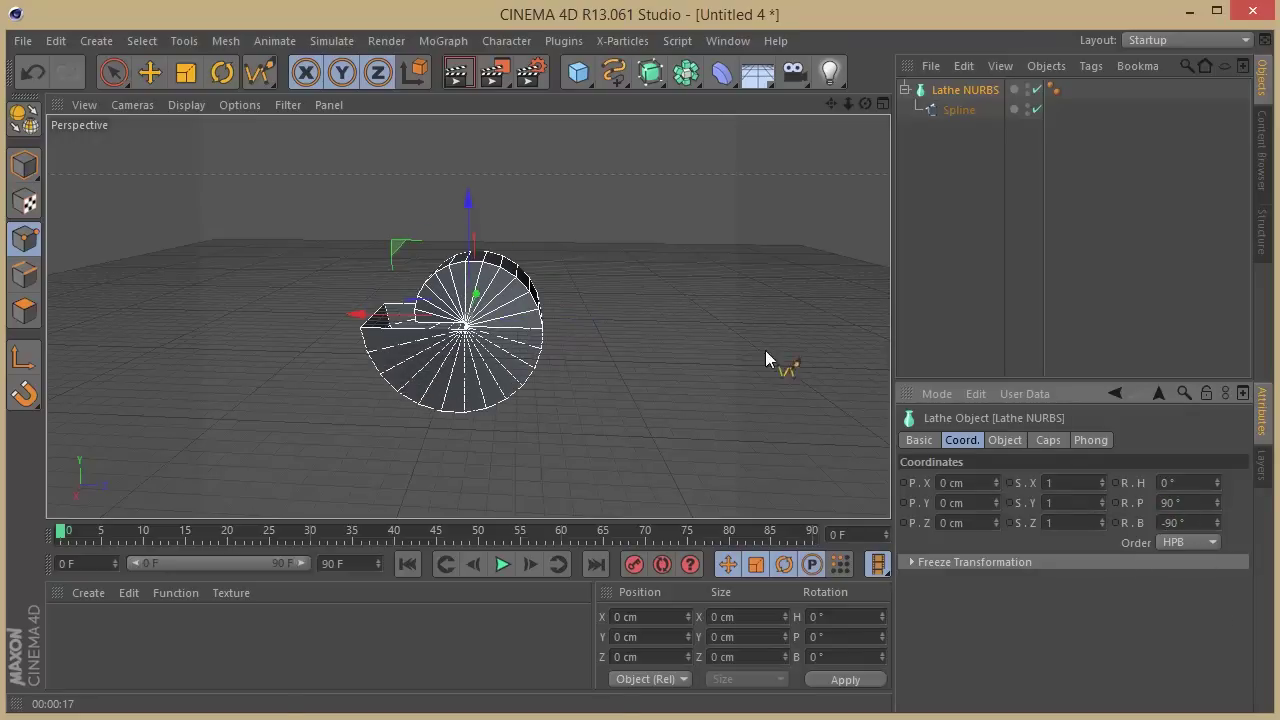
drag(862, 105, 572, 297)
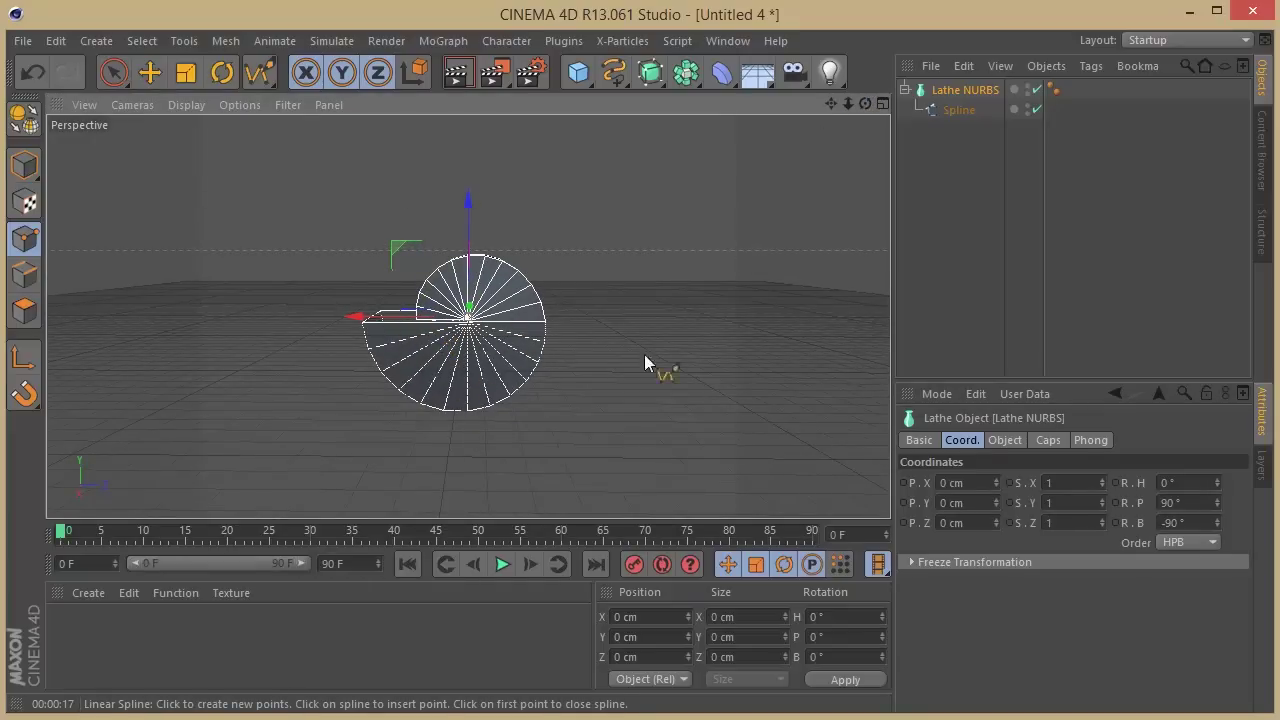
Set the Lathe NURBS angle to 750° and keyframe it at frame 90
click(1002, 440)
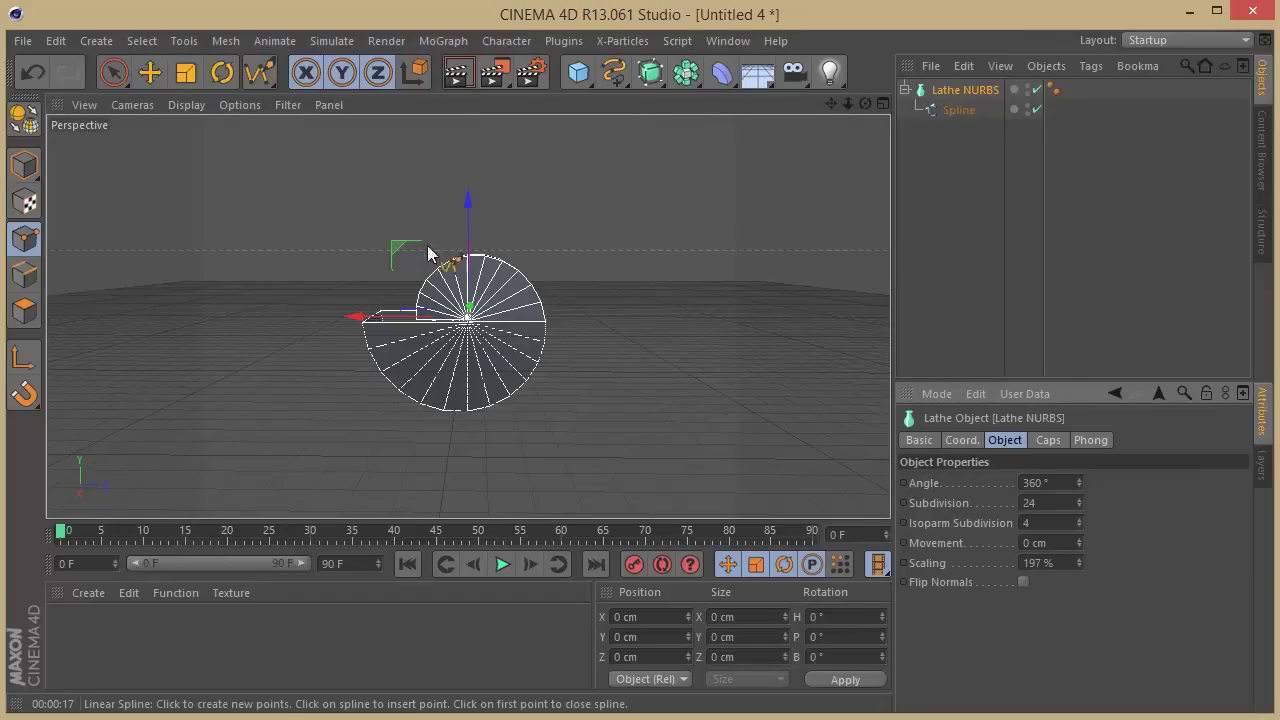
drag(865, 103, 968, 435)
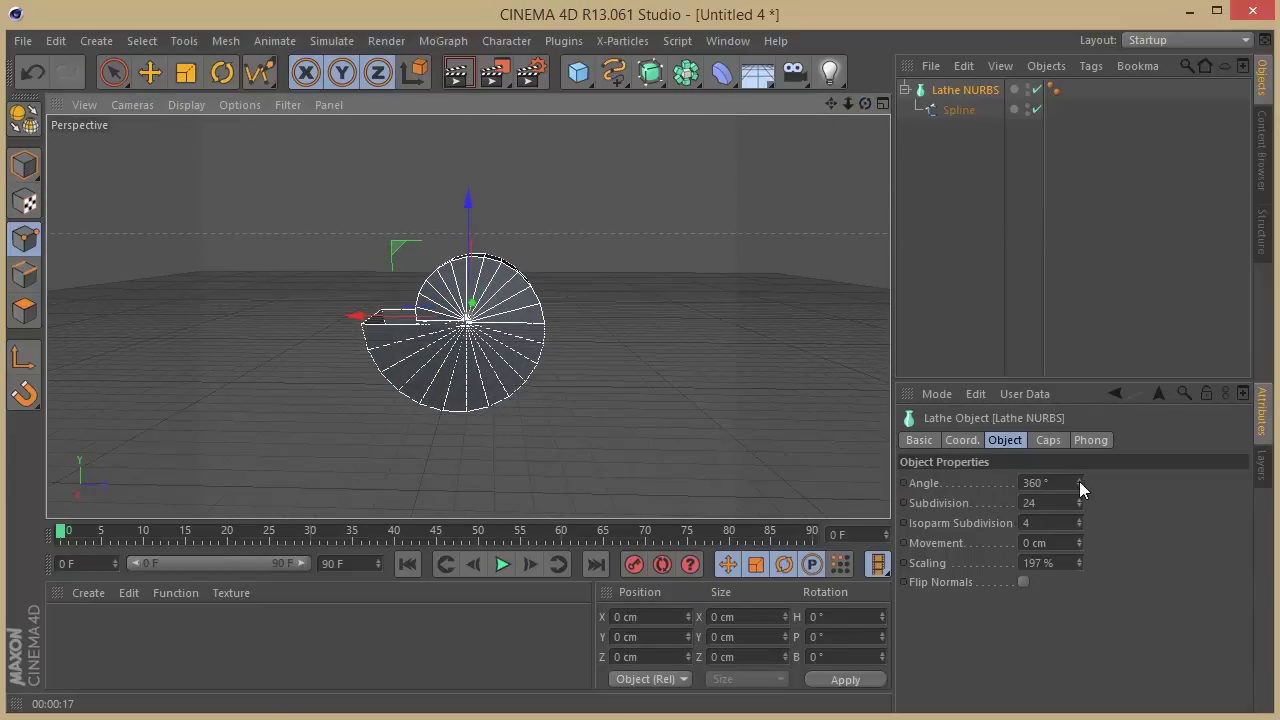
drag(1079, 481, 1044, 87)
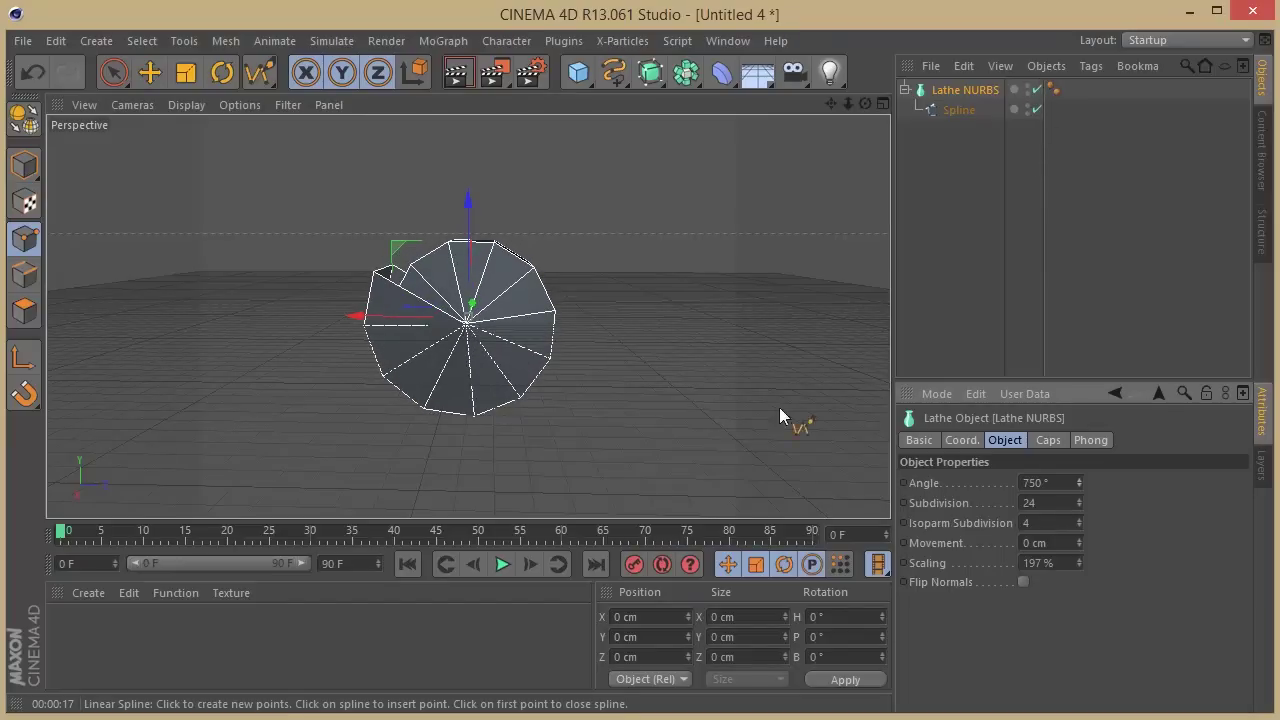
click(903, 483)
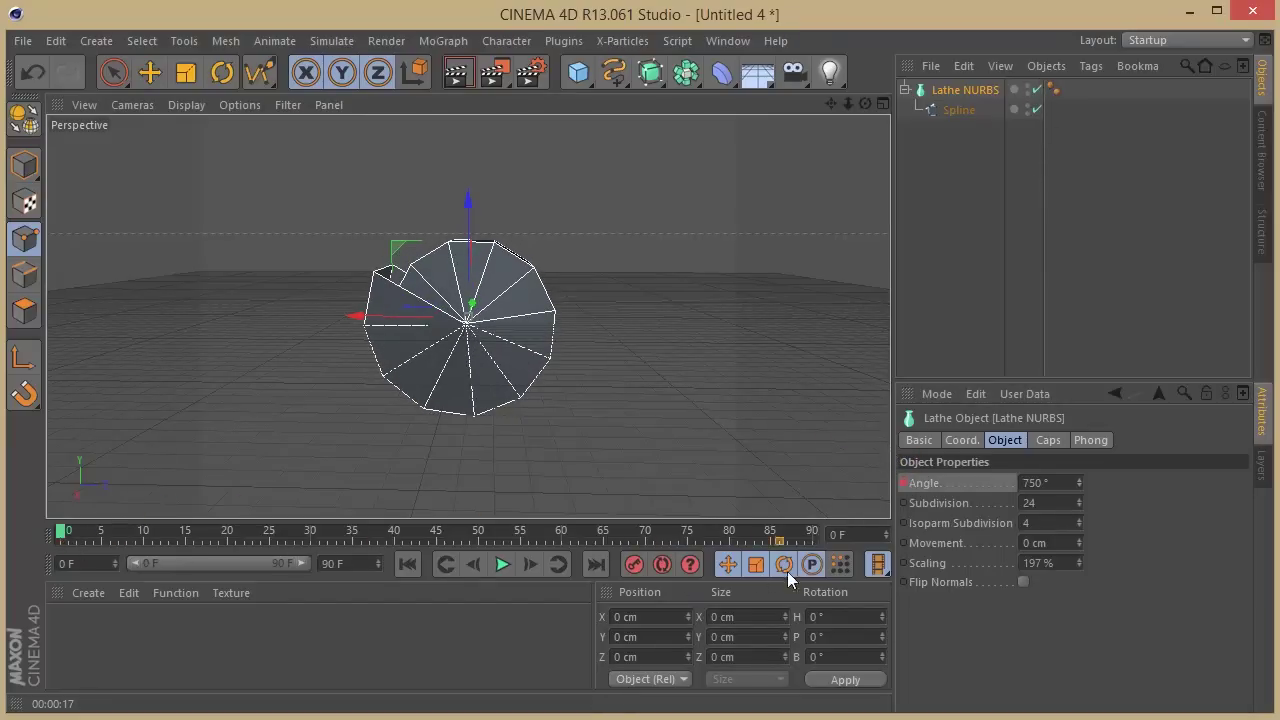
Set the Lathe NURBS angle to 0° and keyframe it at frame 0
click(1035, 483)
text(0)
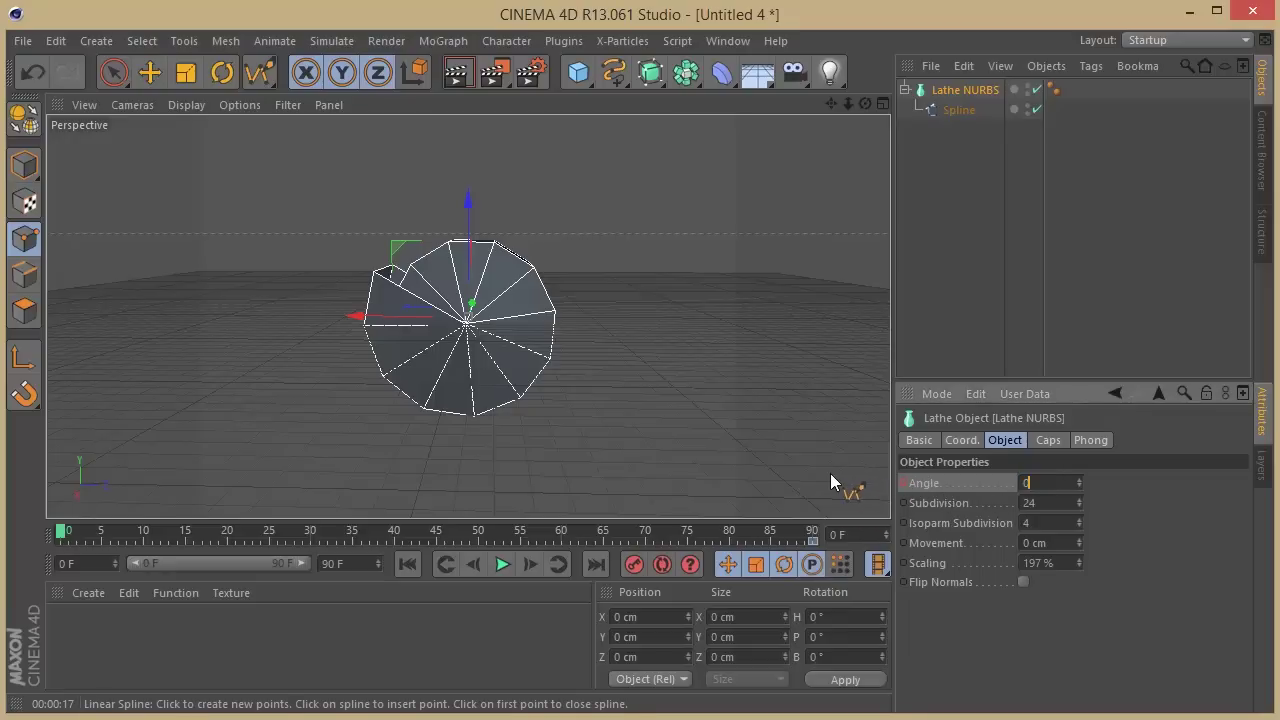
key(Return)
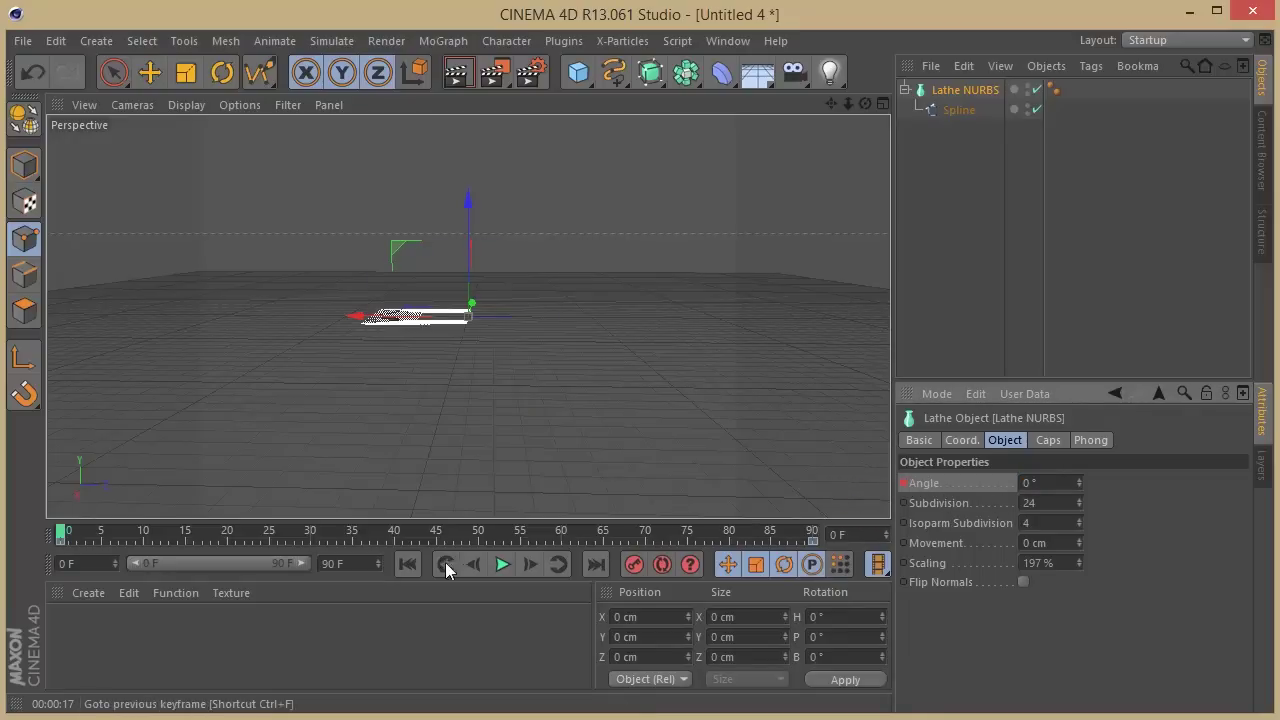
Play the animation to review the spiral's growth, stopping it near frame 83
click(502, 564)
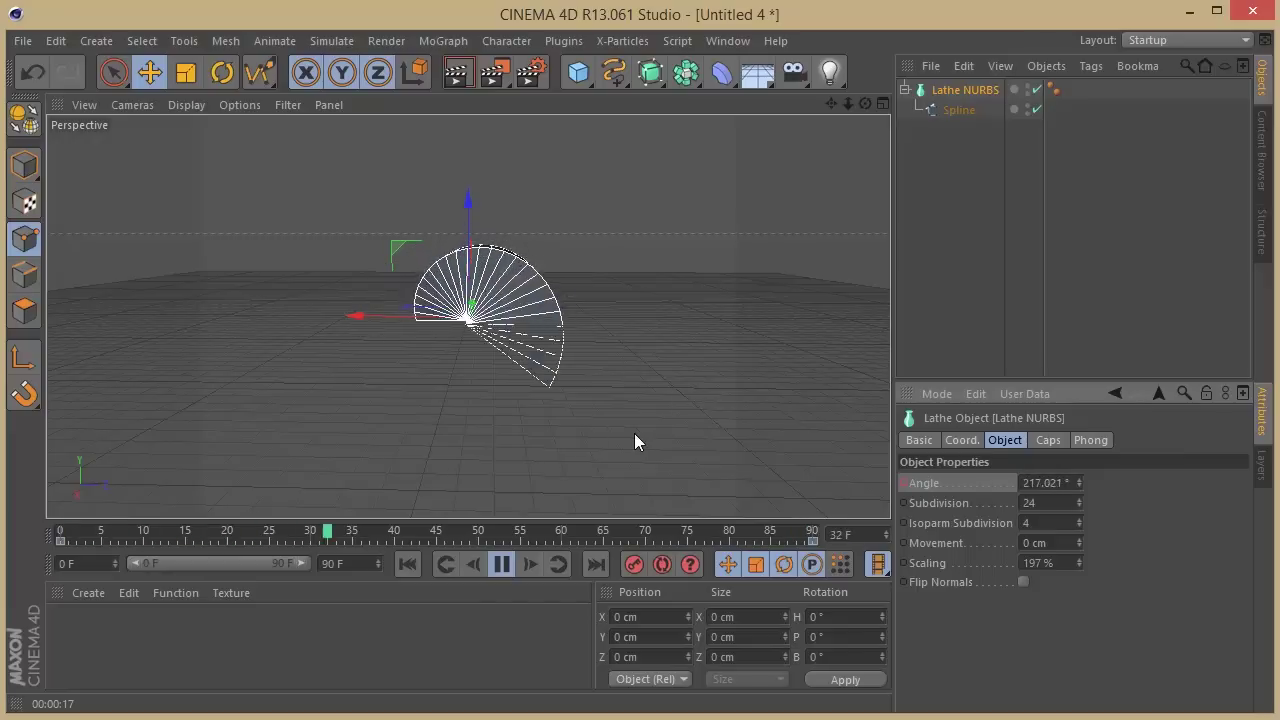
click(501, 569)
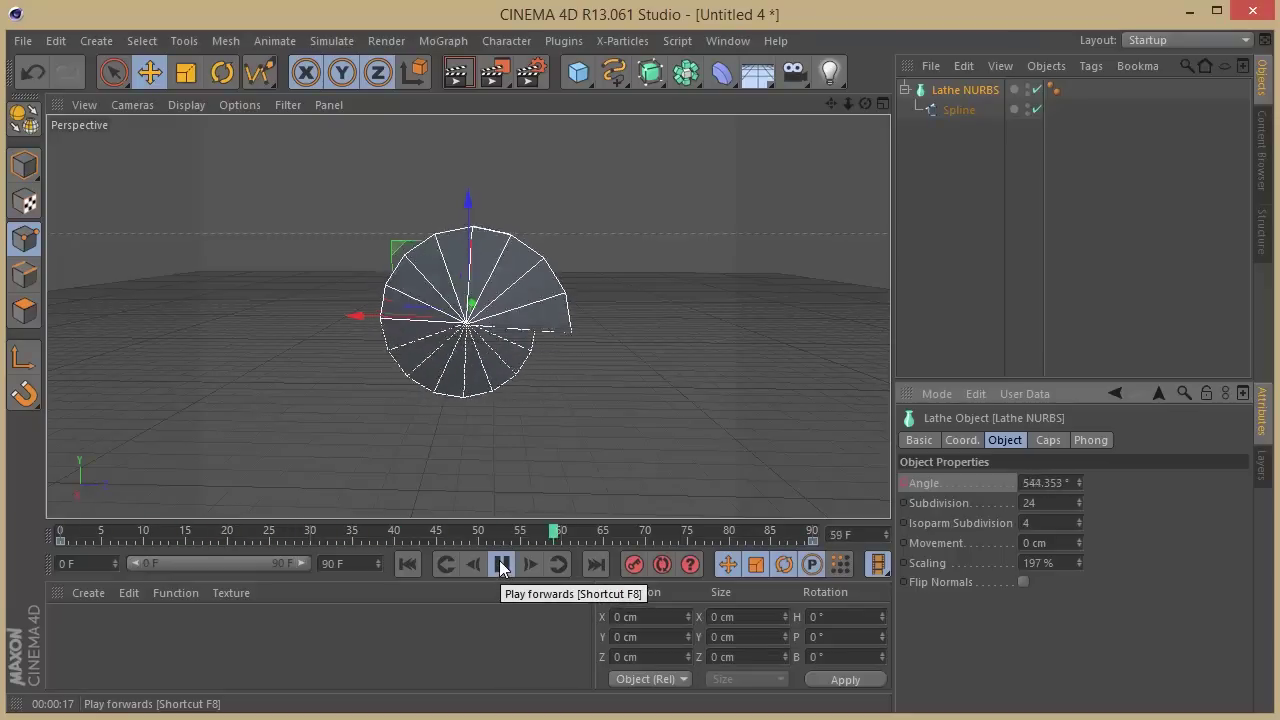
click(501, 565)
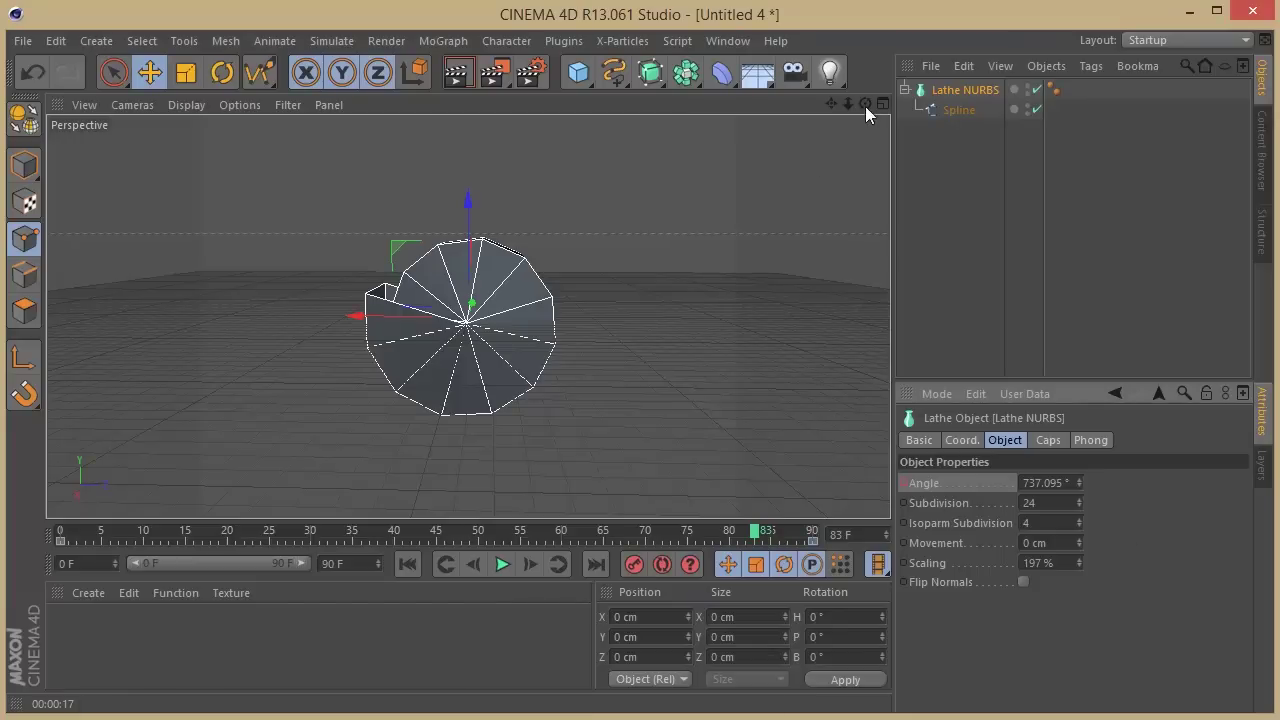
Increase the Lathe NURBS scaling to 362%
drag(865, 106, 869, 127)
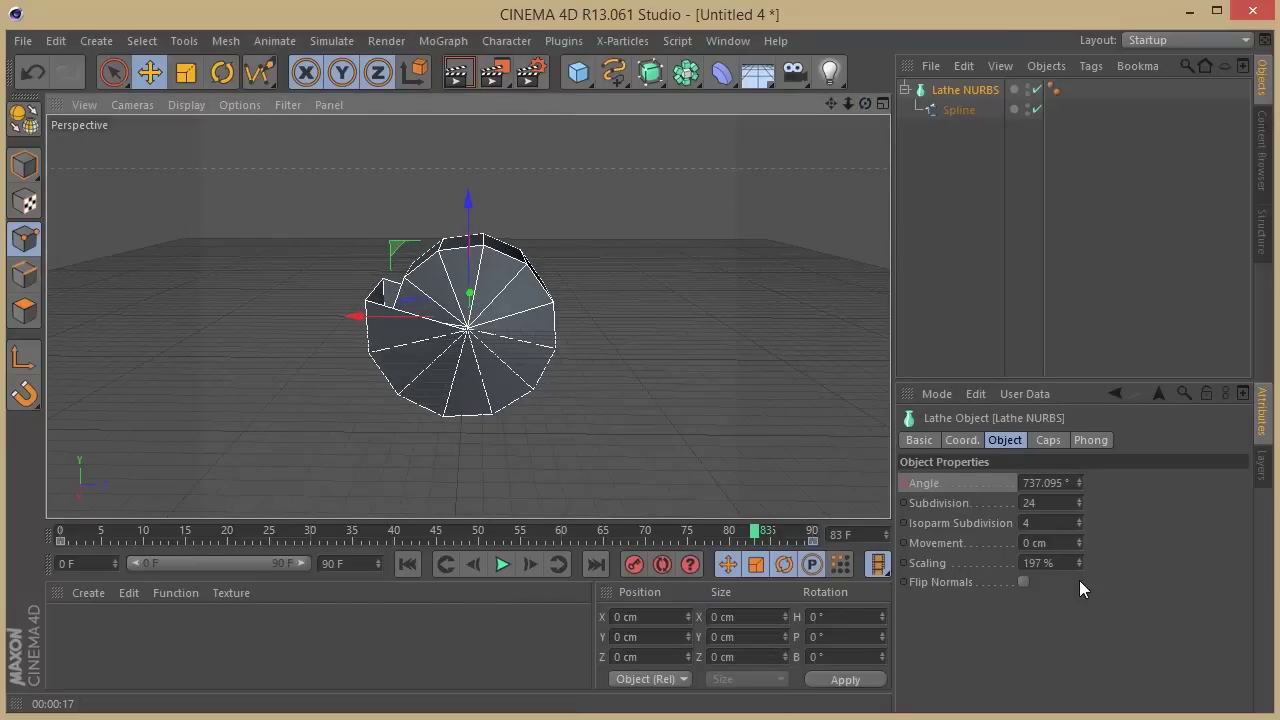
drag(1077, 562, 1065, 395)
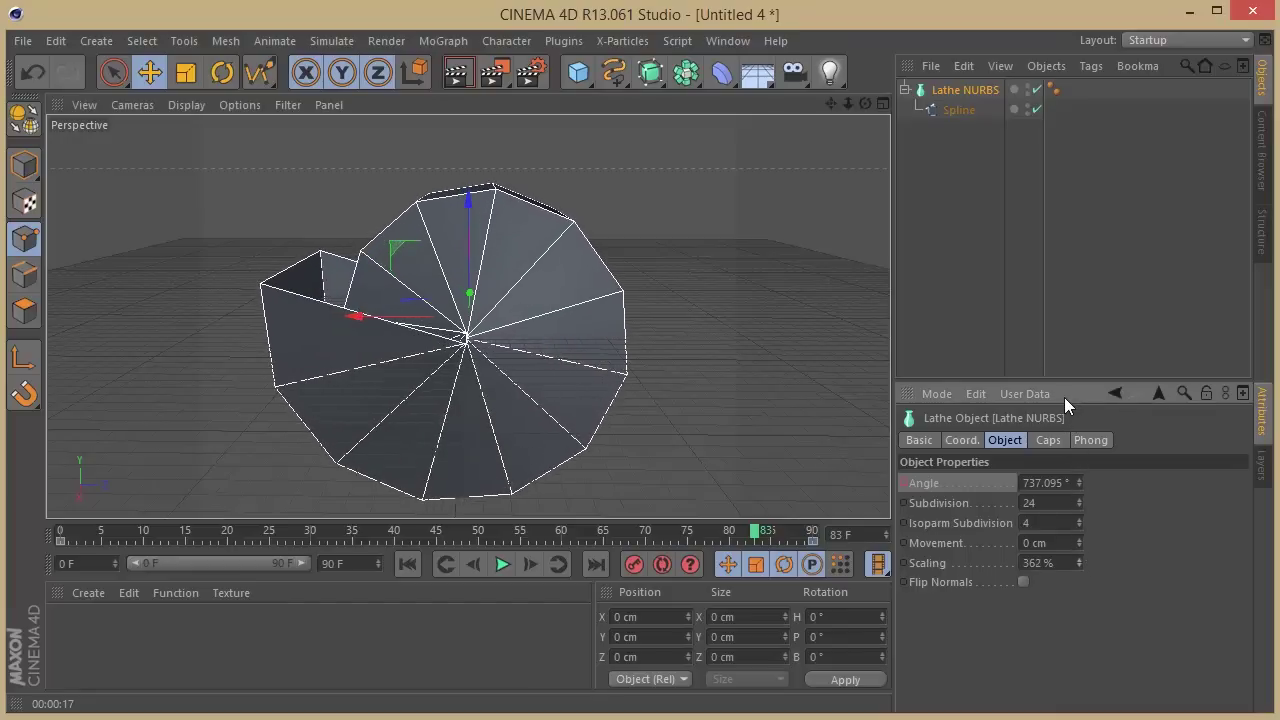
Add a Cloth NURBS object as the parent of the Lathe NURBS object
mouse_move(851, 103)
mouse_down()
mouse_move(789, 109)
mouse_move(817, 101)
mouse_move(857, 229)
mouse_move(886, 63)
mouse_move(1095, 157)
mouse_move(923, 168)
mouse_move(830, 323)
mouse_move(826, 192)
mouse_move(886, 63)
mouse_move(754, 131)
mouse_move(604, 184)
mouse_move(786, 140)
mouse_move(851, 90)
mouse_move(874, 103)
mouse_up()
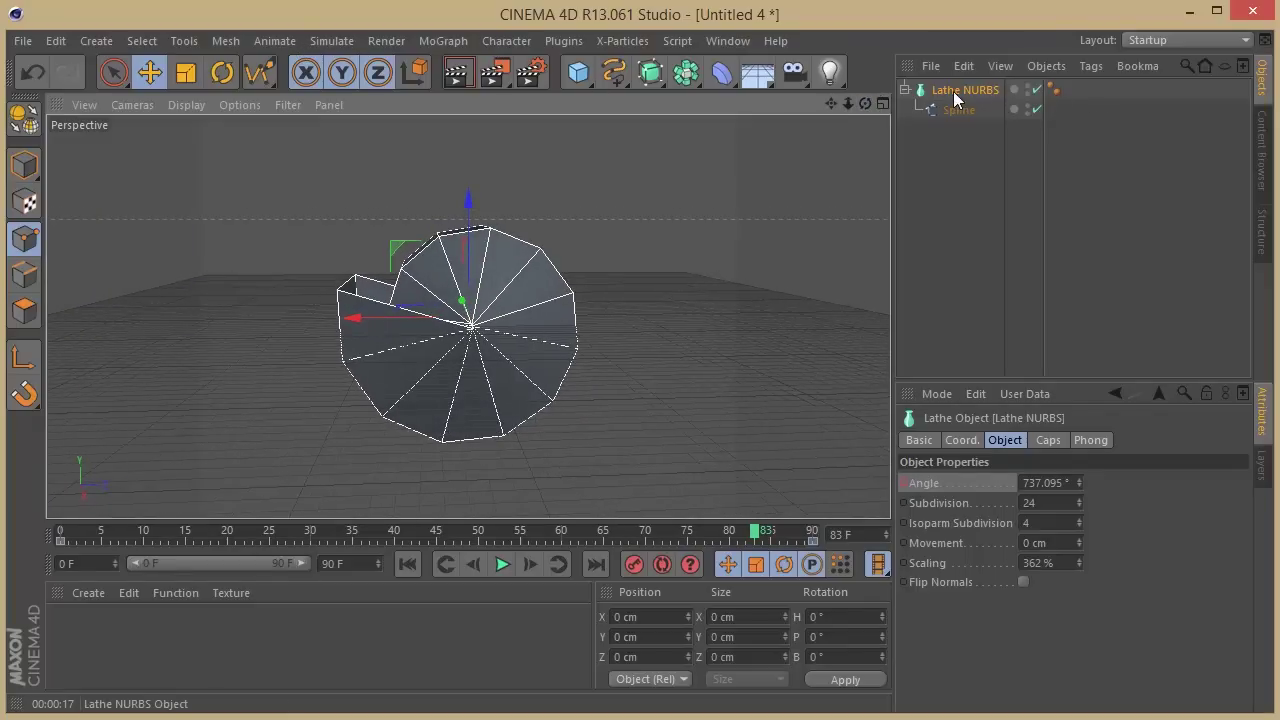
click(324, 43)
mouse_move(350, 71)
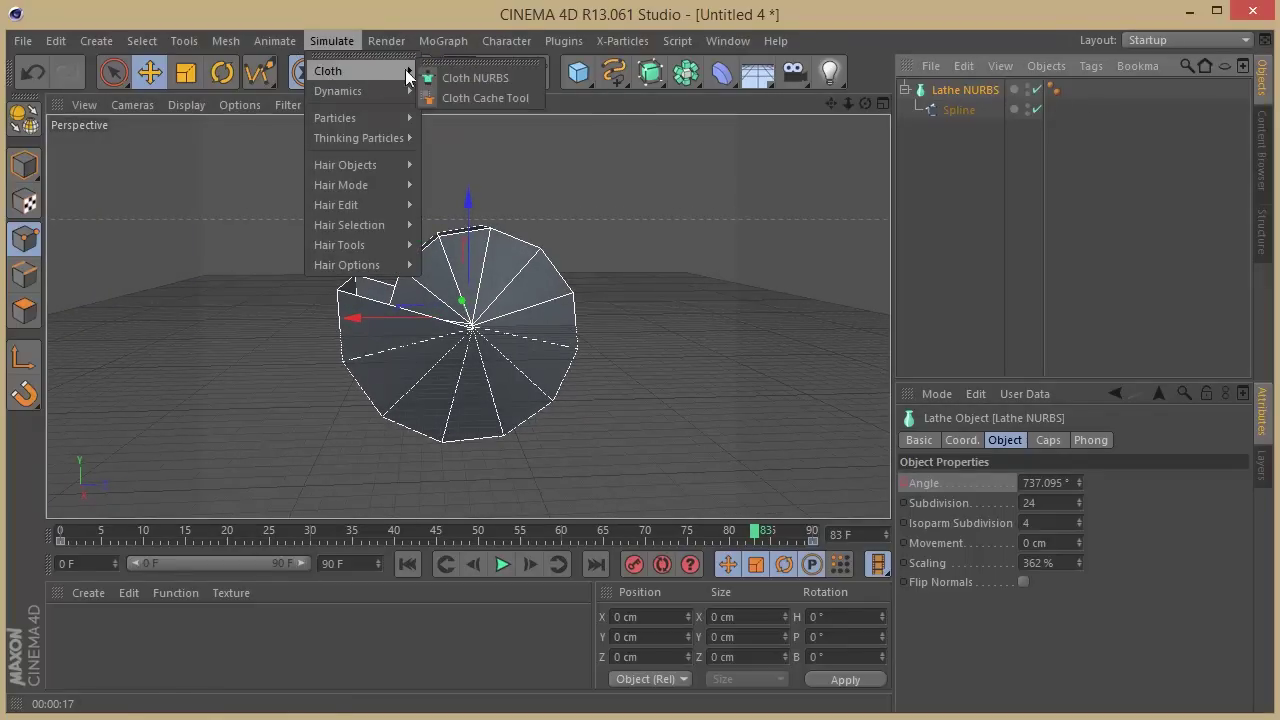
click(462, 77)
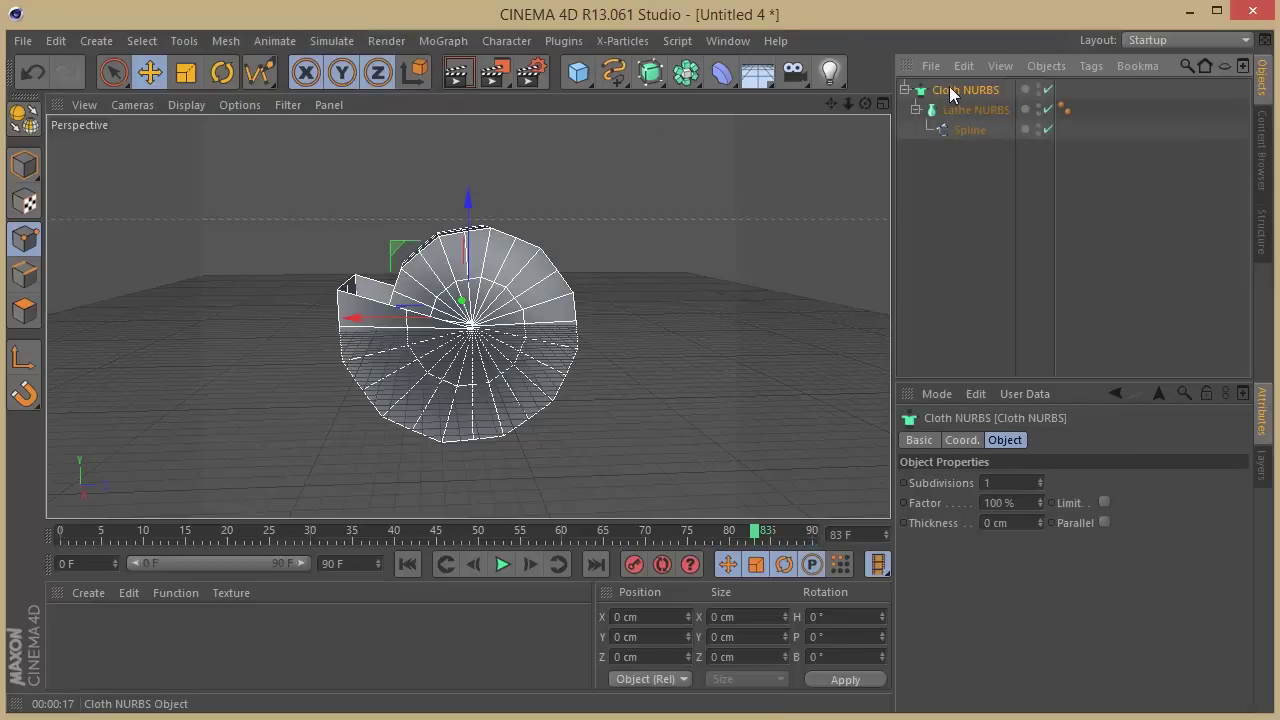
Set the Cloth NURBS thickness to 3 cm and its subdivisions to 0
click(1039, 520)
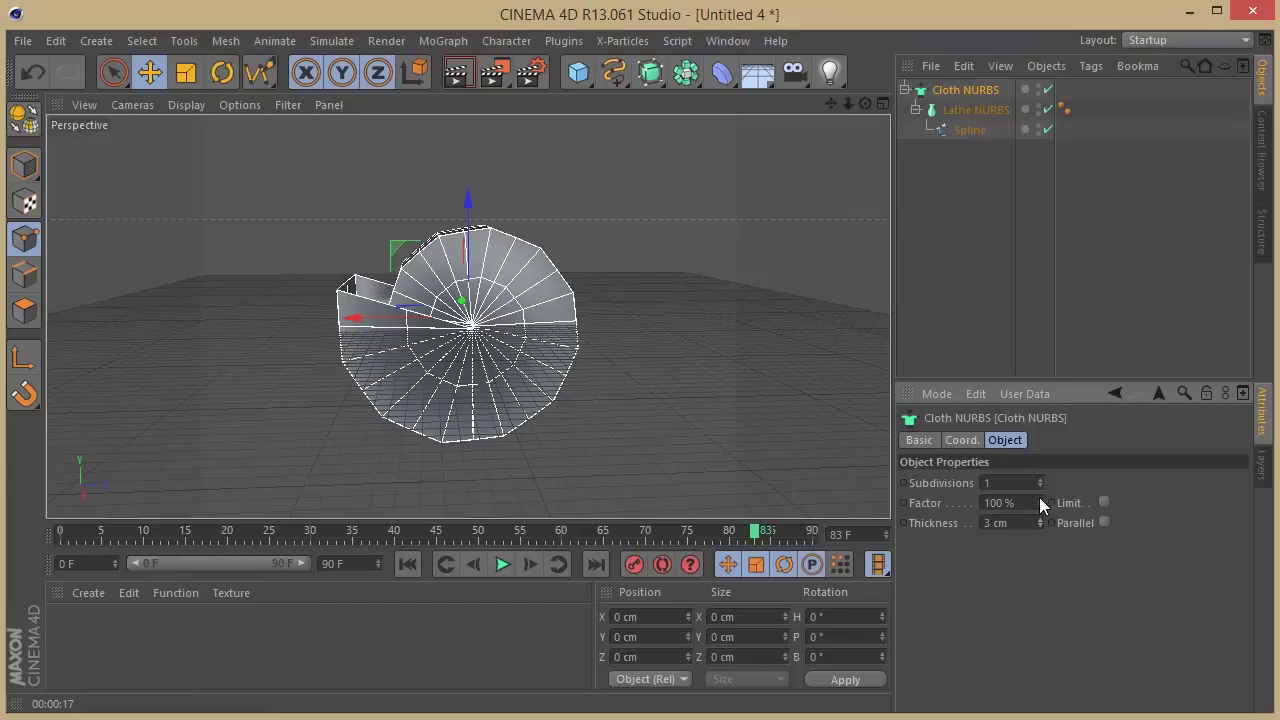
click(1039, 487)
drag(865, 104, 750, 200)
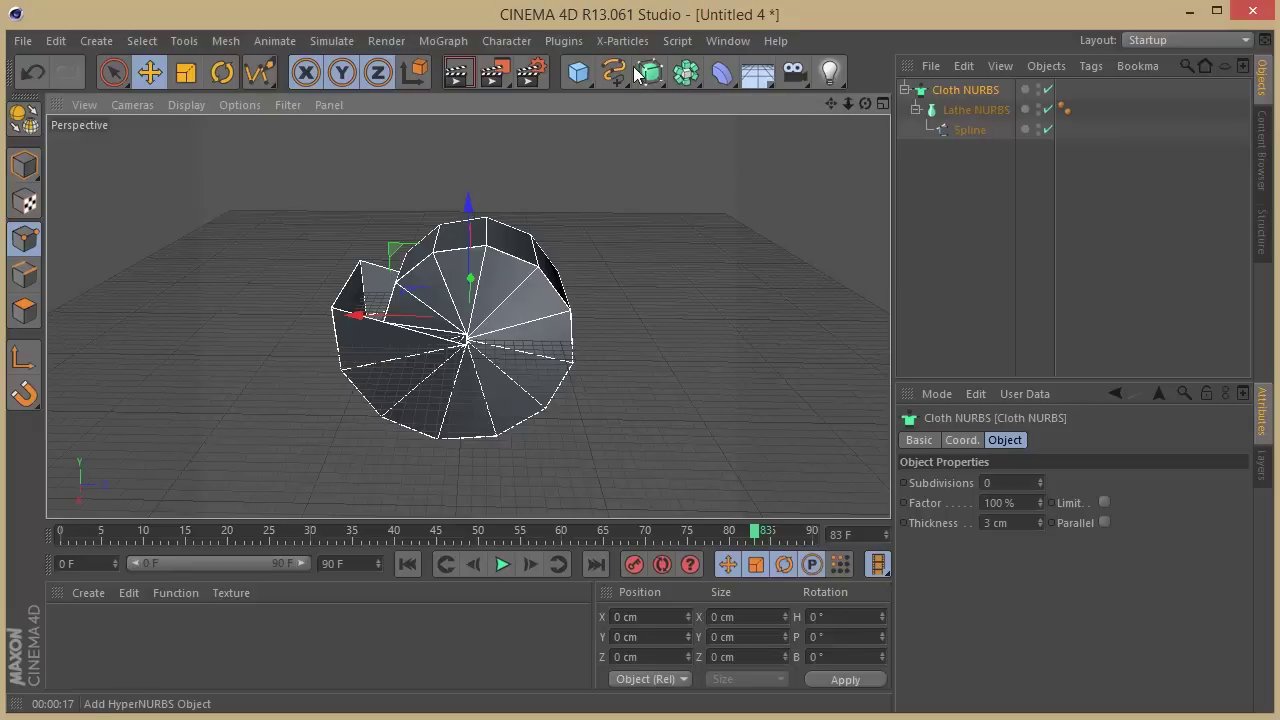
Add a MoGraph Cloner object to the scene
click(970, 110)
click(384, 42)
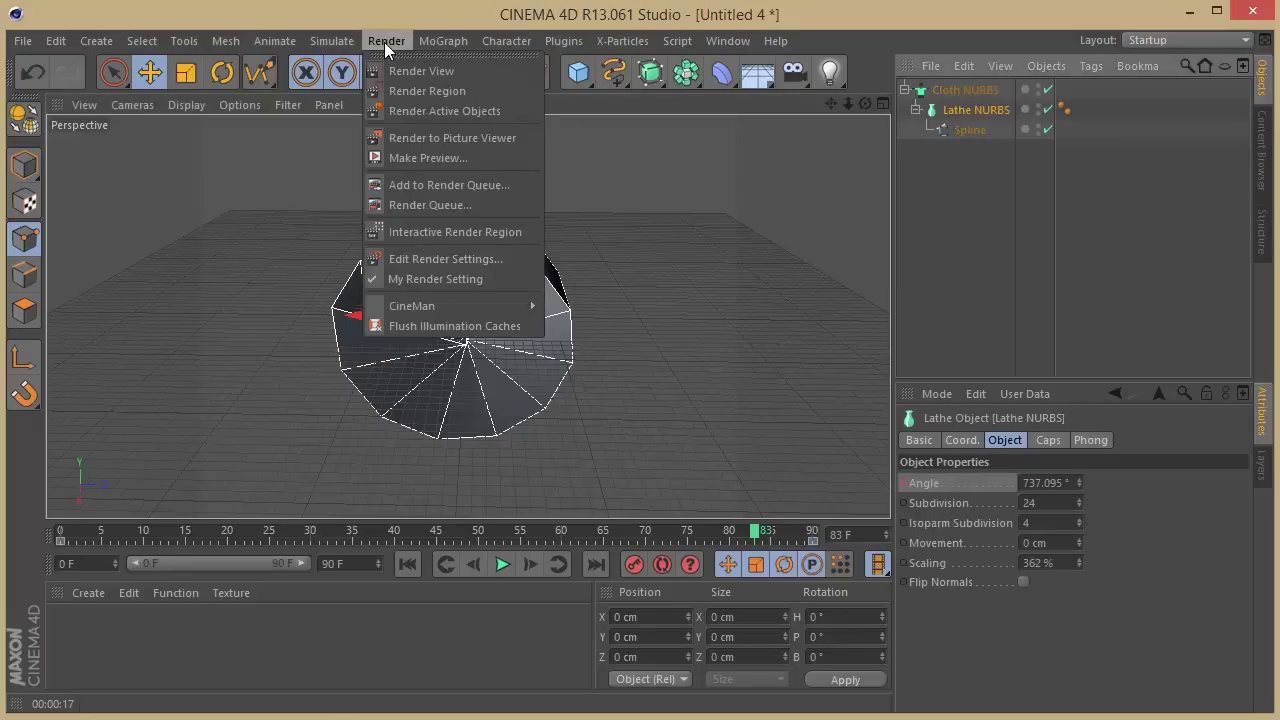
mouse_move(441, 41)
click(458, 191)
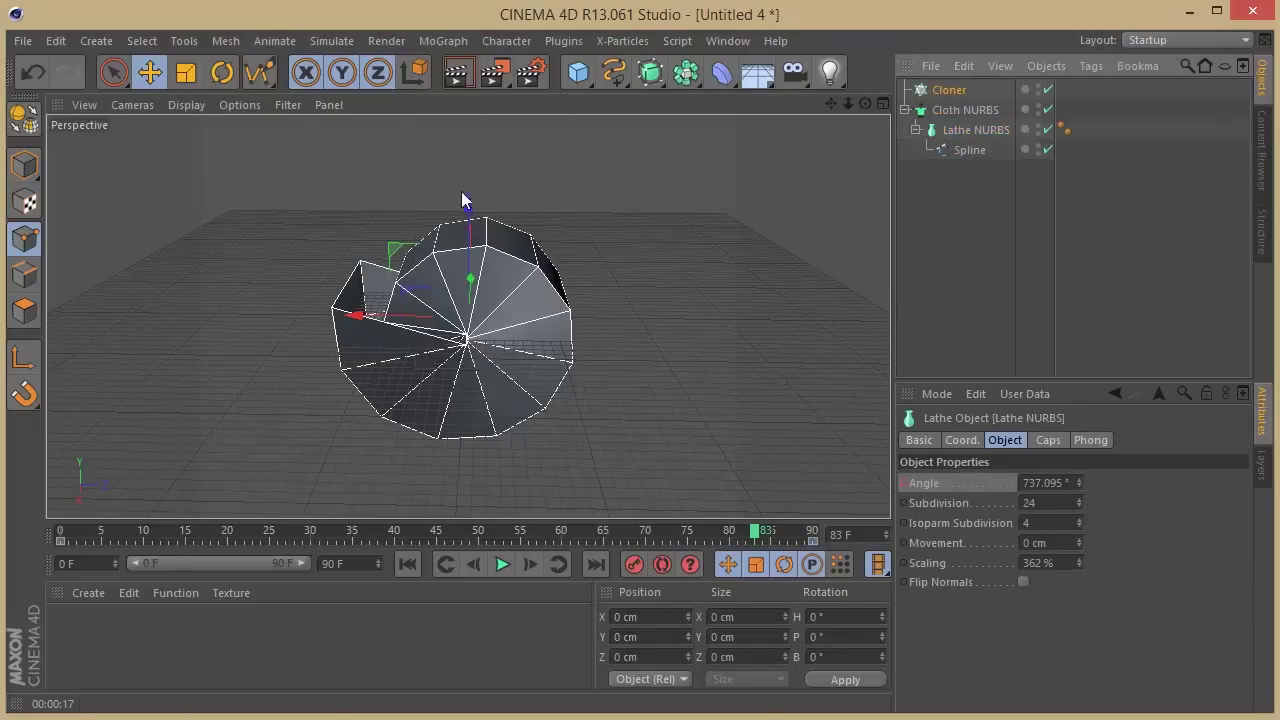
Add a cylinder with a 2 cm radius and make it a child of the Cloner
drag(585, 82, 975, 100)
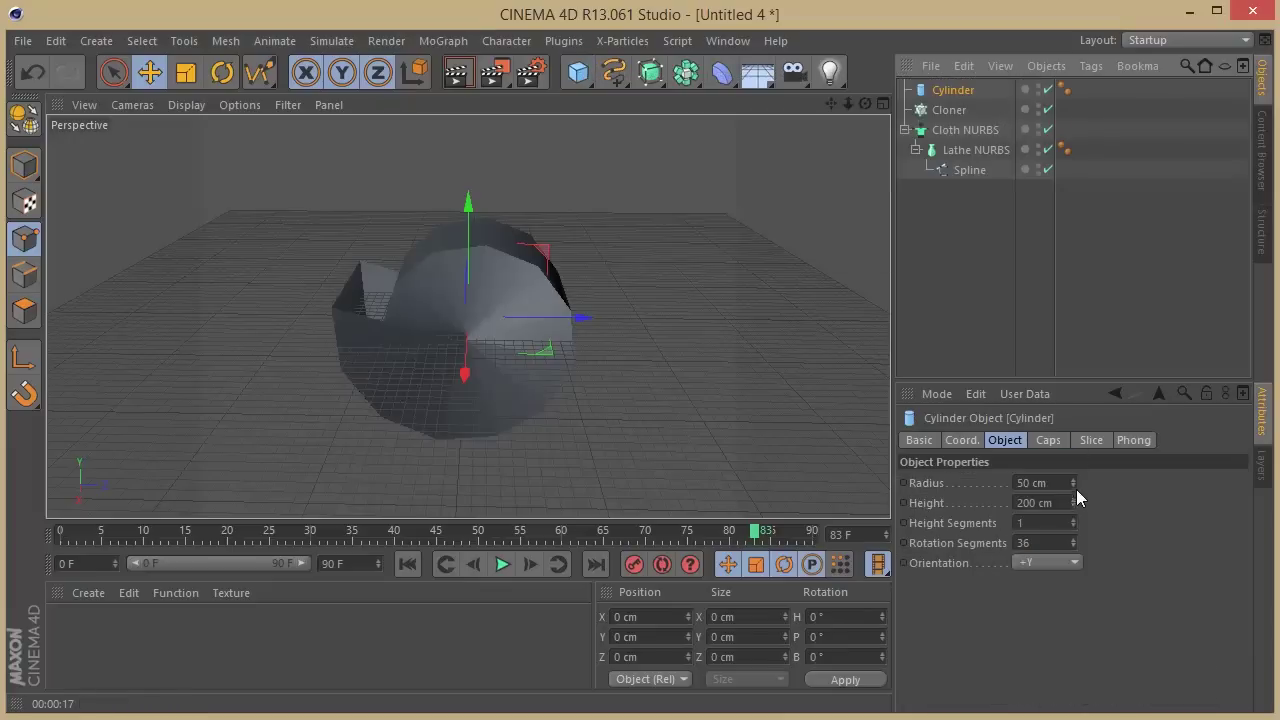
click(1025, 482)
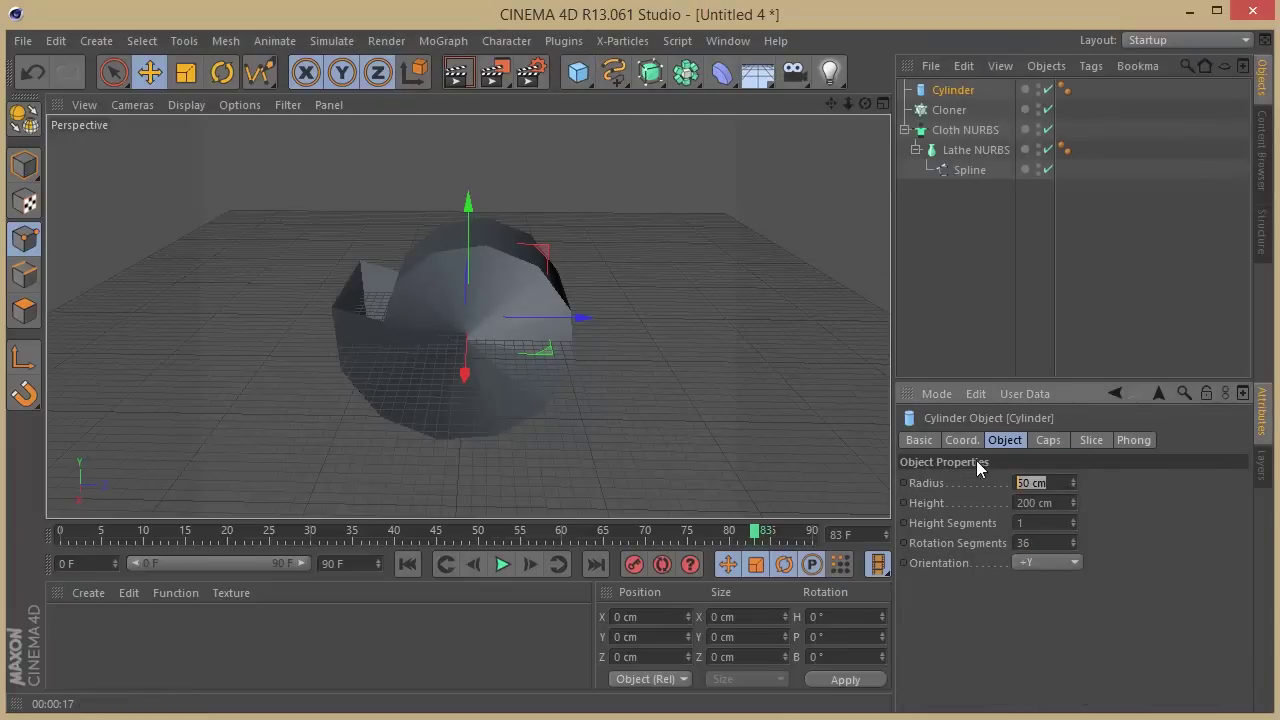
drag(952, 91, 944, 114)
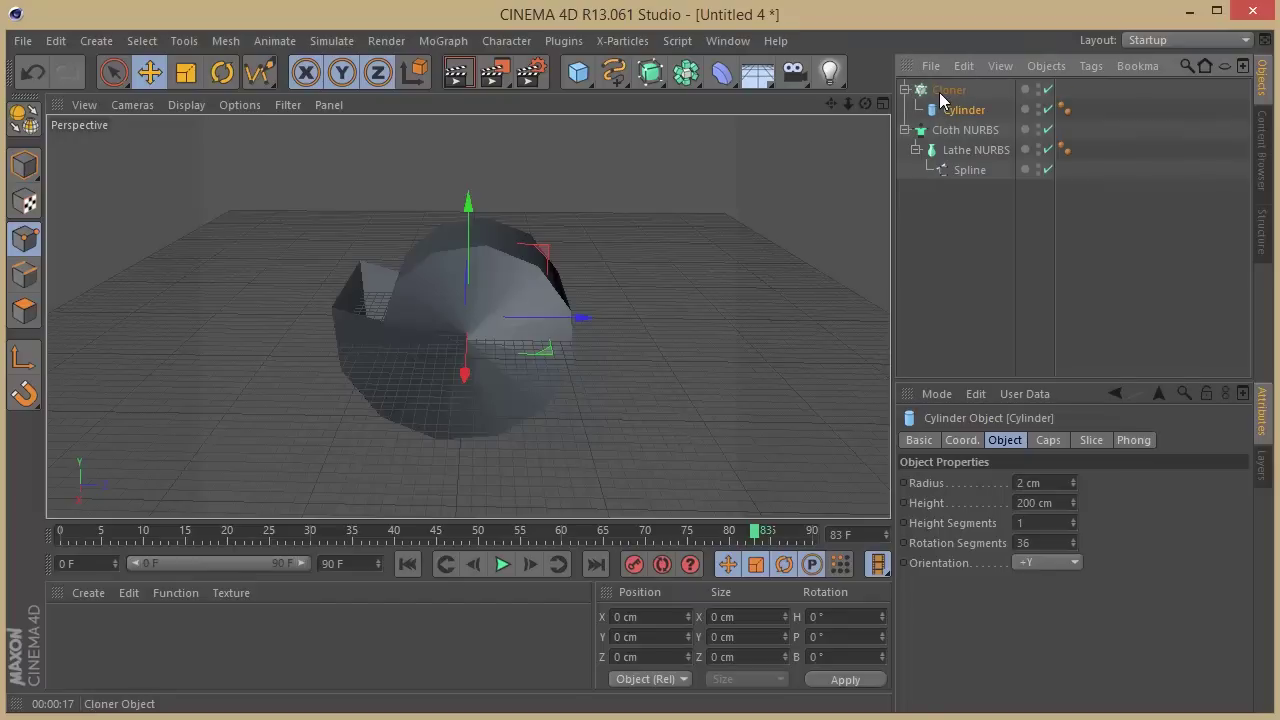
Set the Cloner to Object mode and assign the Lathe NURBS as its target object
click(942, 92)
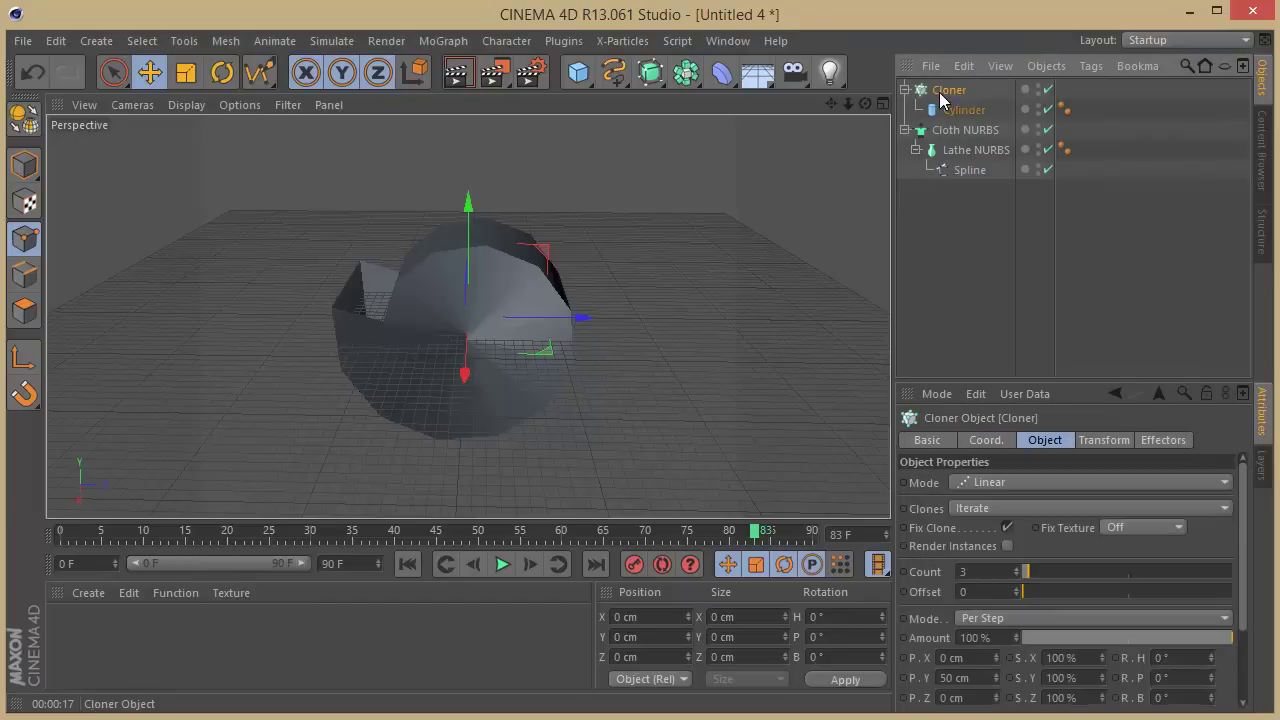
click(1043, 485)
click(1034, 504)
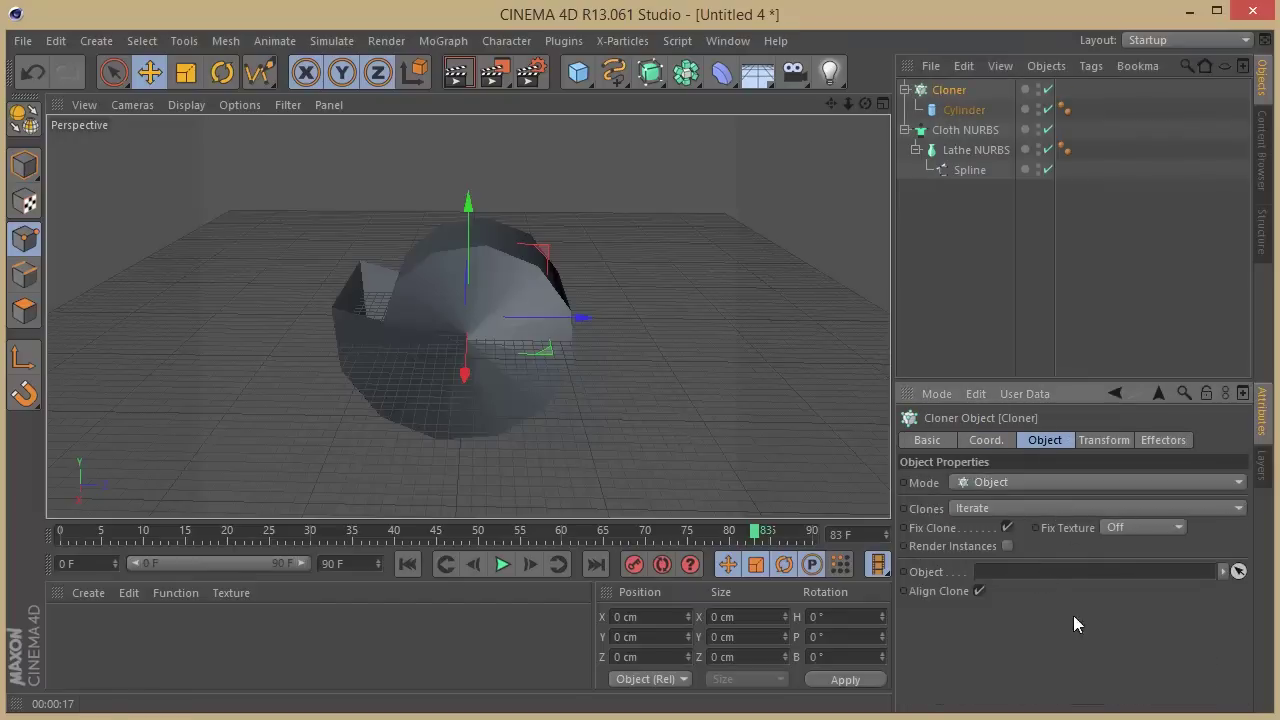
drag(971, 152, 1071, 571)
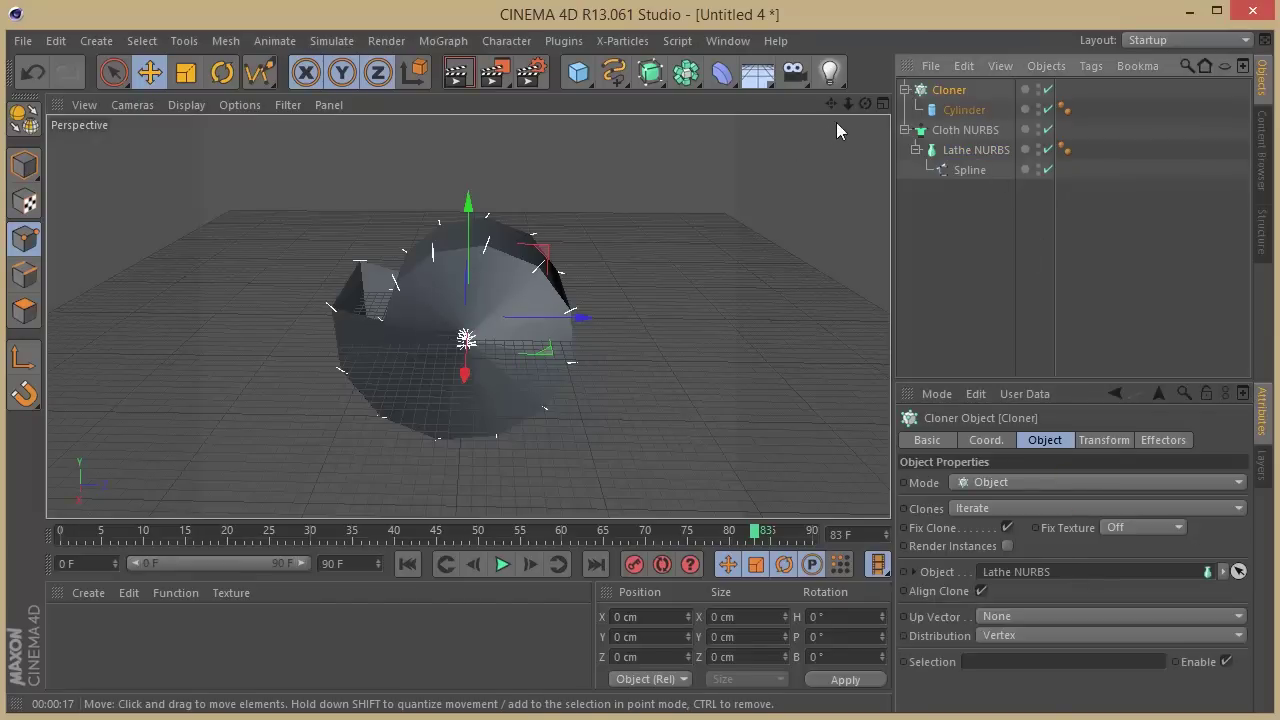
Distribute the Cloner's cylinders by Edge and enable Scale on Edge with an edge scale of 100%
drag(865, 103, 579, 163)
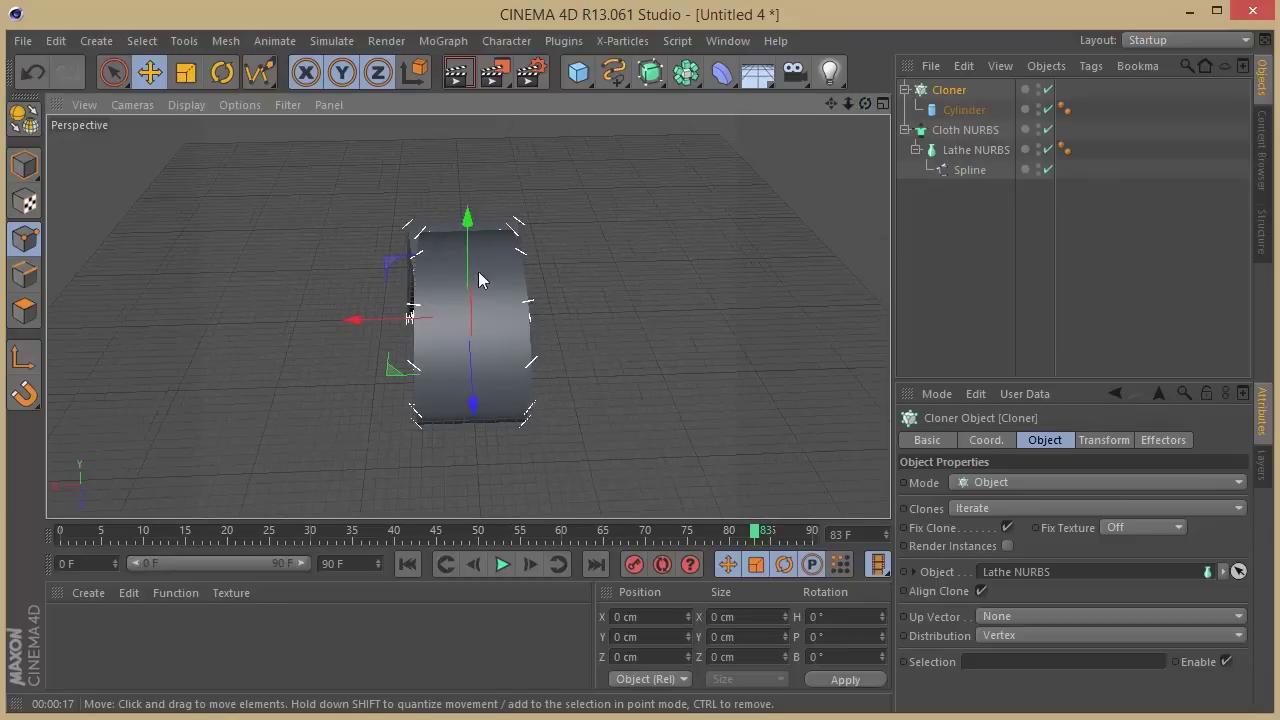
drag(869, 102, 1067, 44)
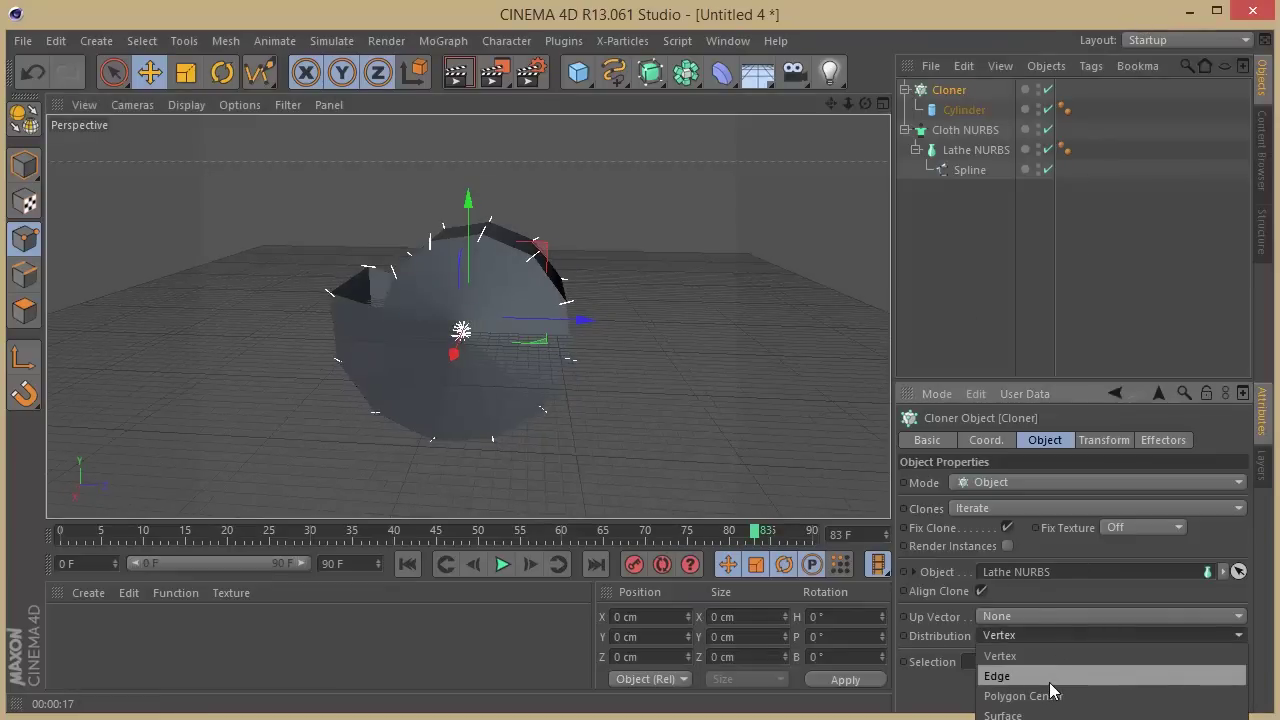
click(1050, 678)
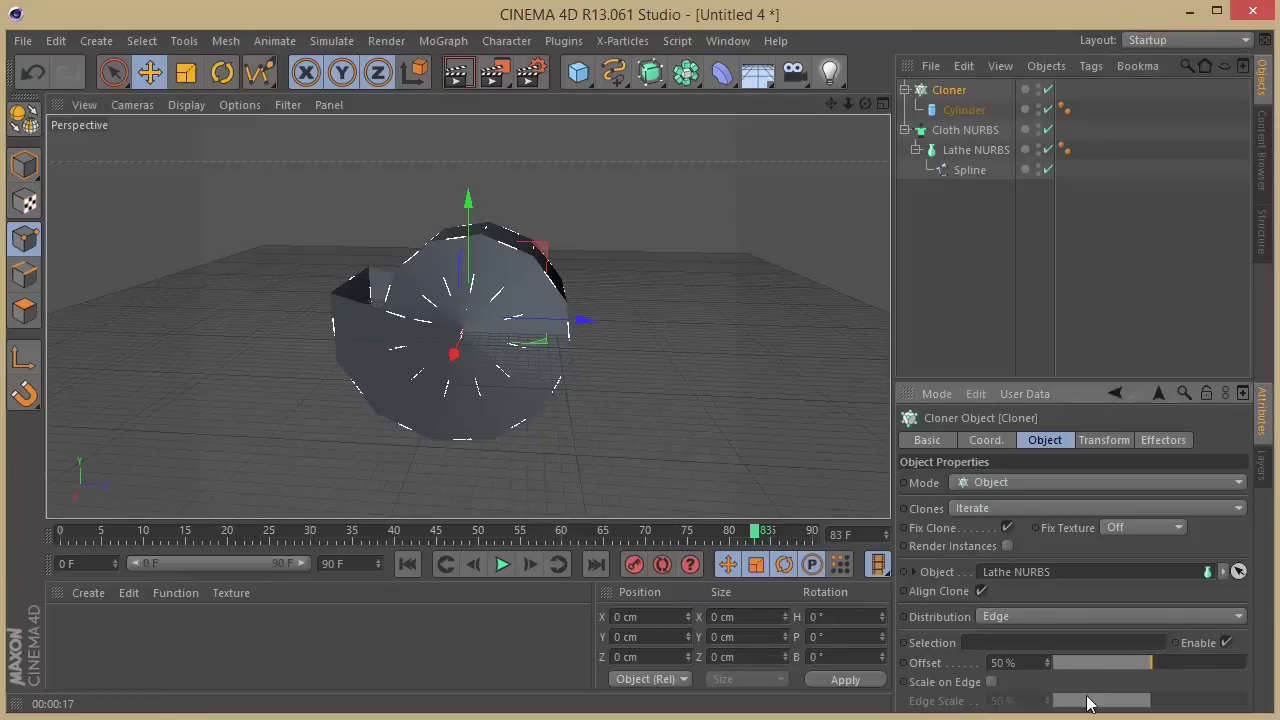
click(991, 682)
drag(1156, 707, 1246, 712)
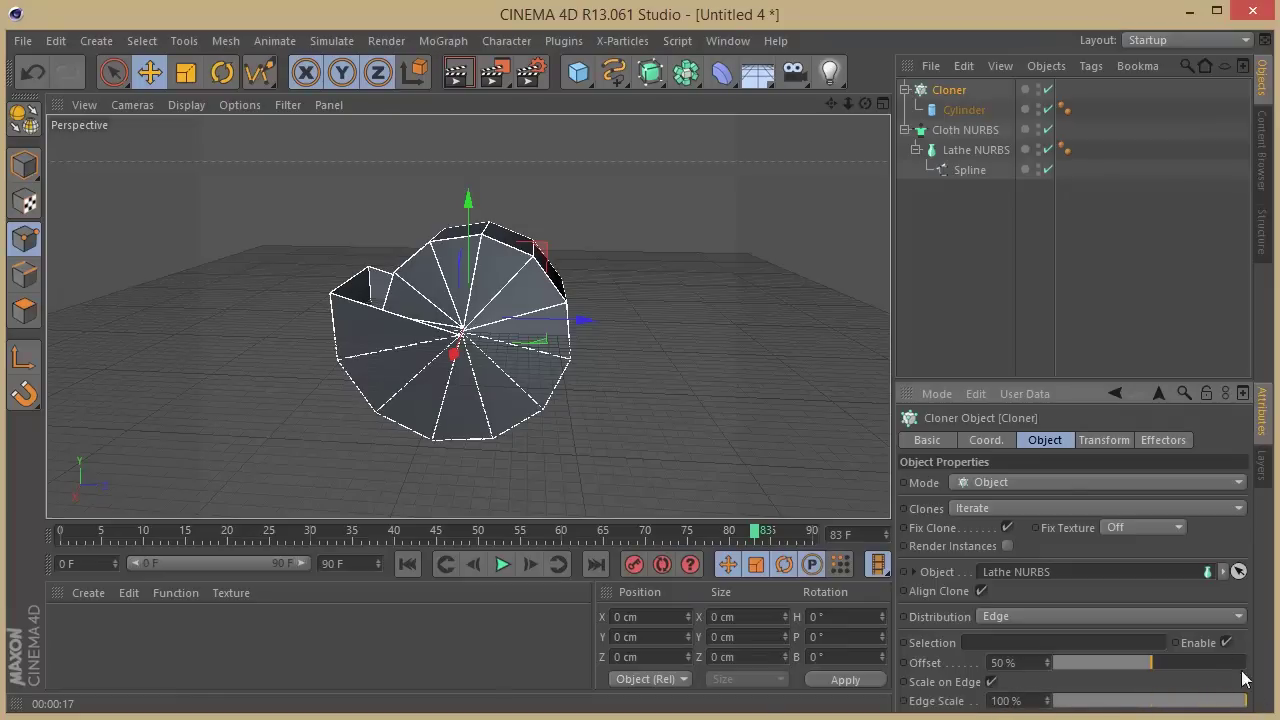
drag(864, 106, 893, 147)
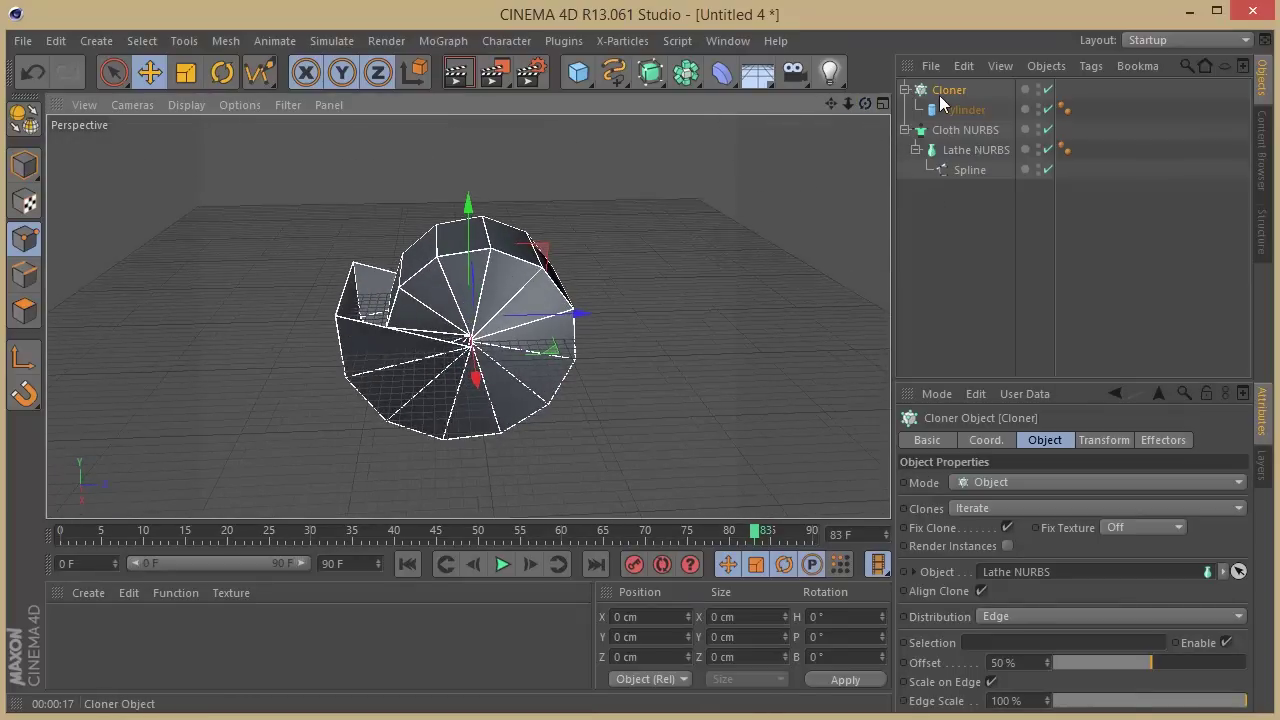
Play the animation from the start to check the cloned edges on the growing spiral, stopping near frame 78
click(410, 563)
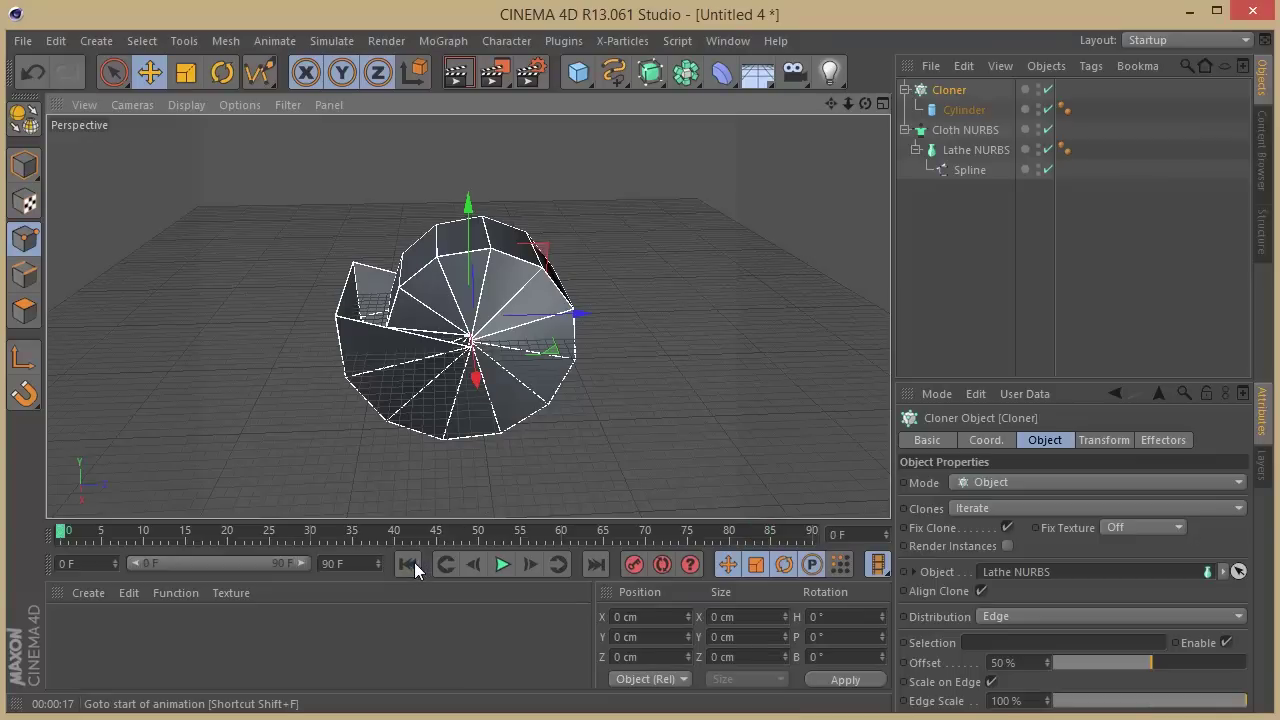
click(501, 564)
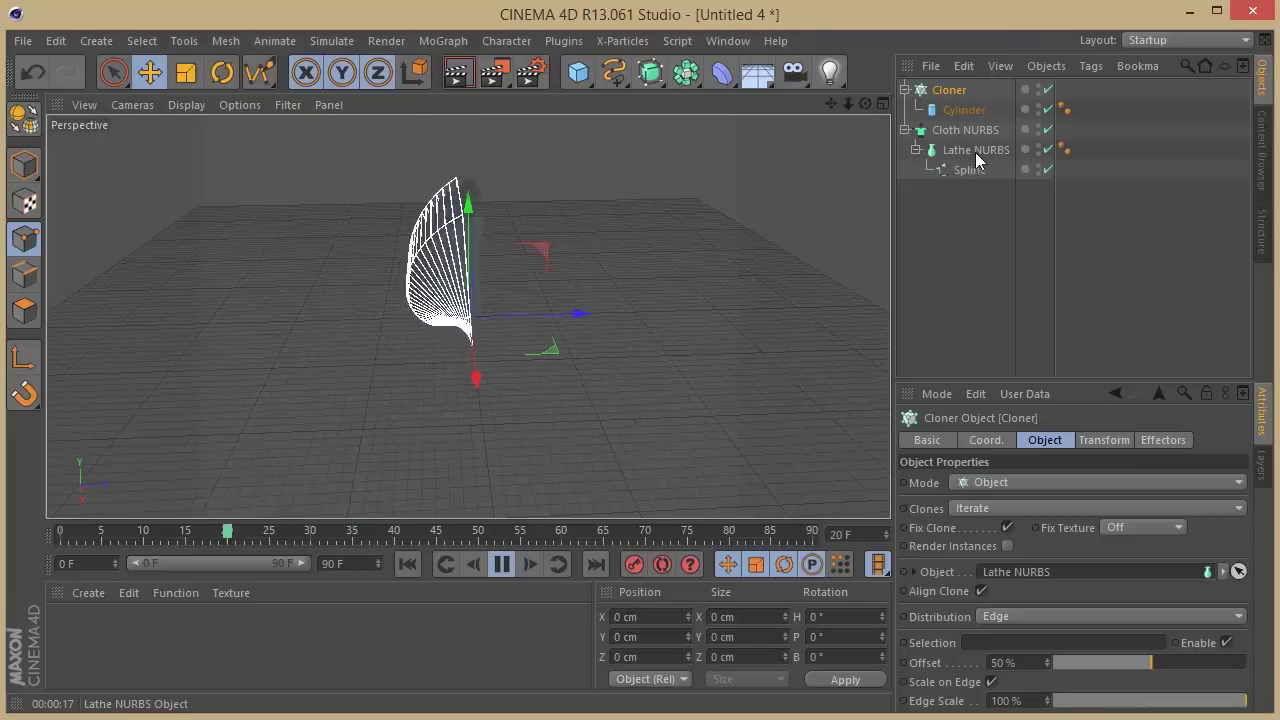
click(501, 565)
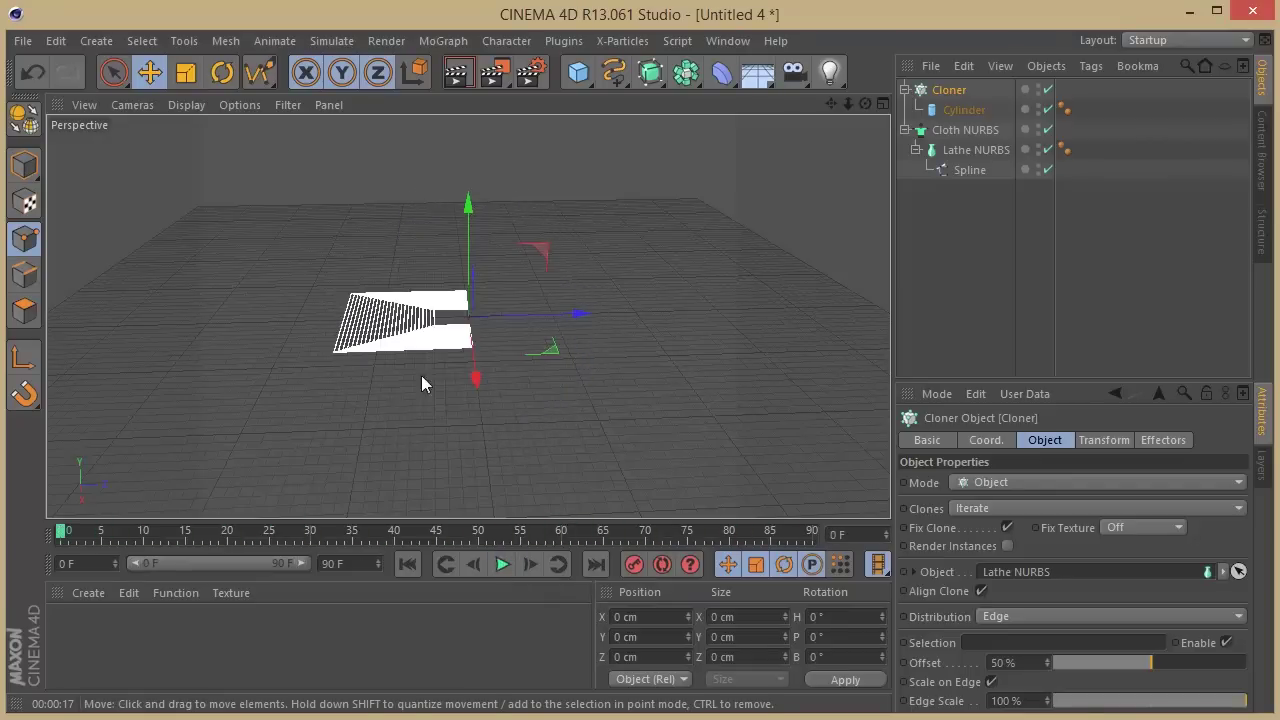
click(502, 565)
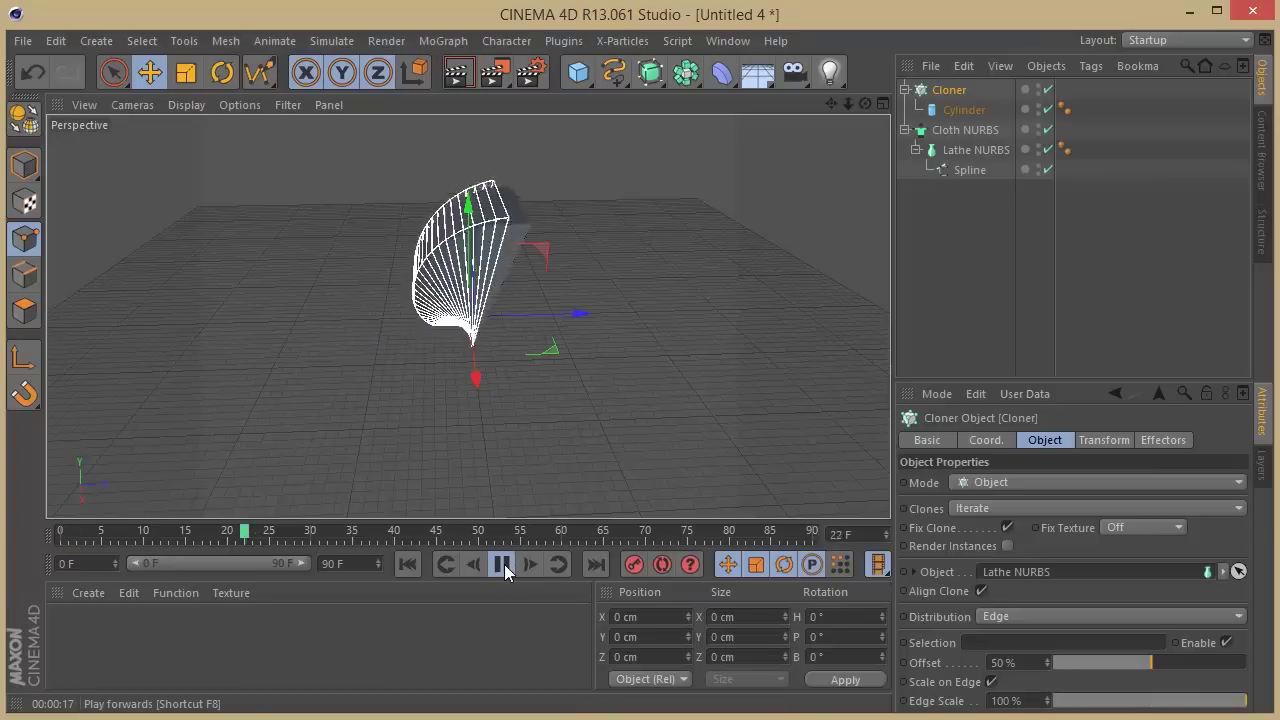
click(501, 566)
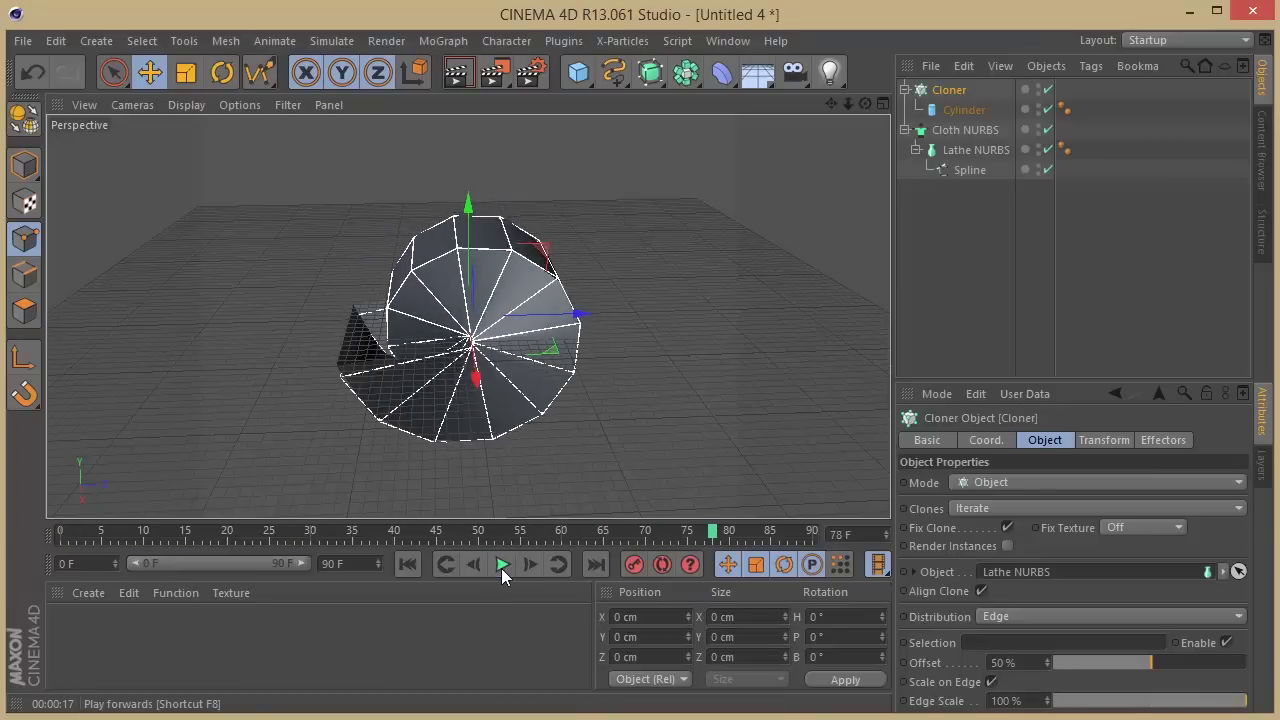
Add a HyperNURBS object as the parent of the Cloth NURBS to smooth the spiral
drag(861, 104, 820, 105)
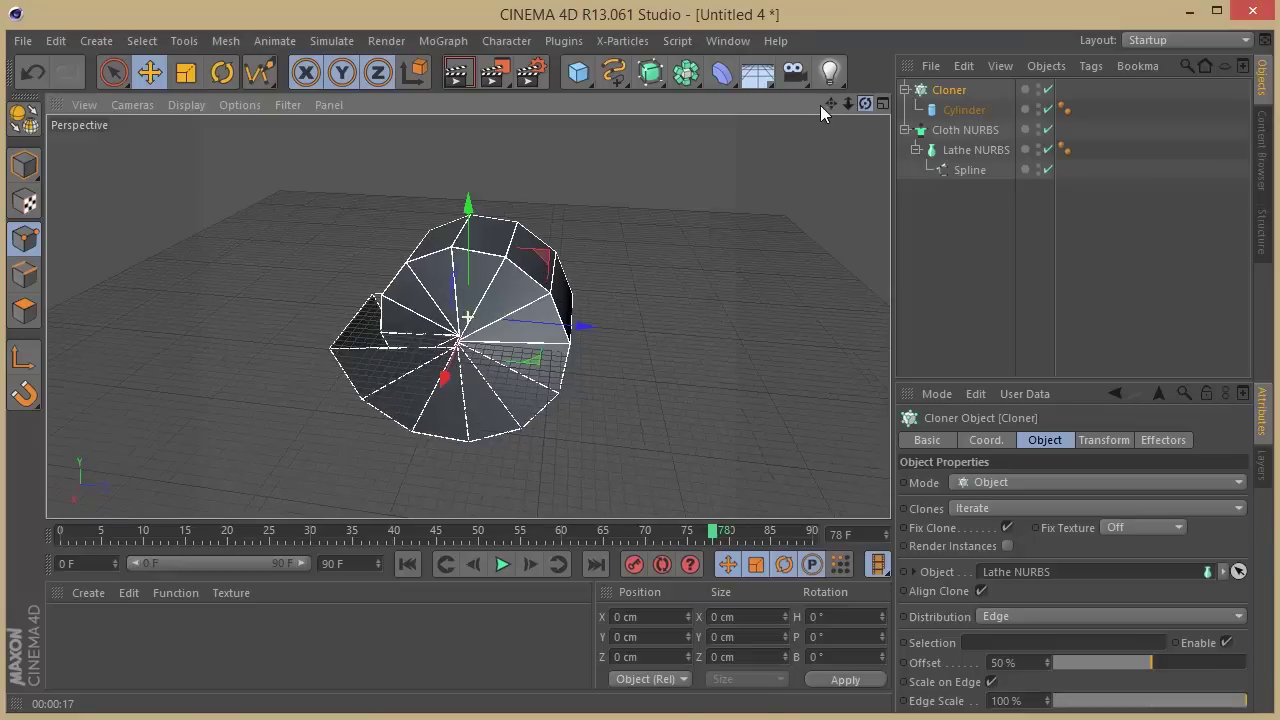
click(958, 152)
click(956, 128)
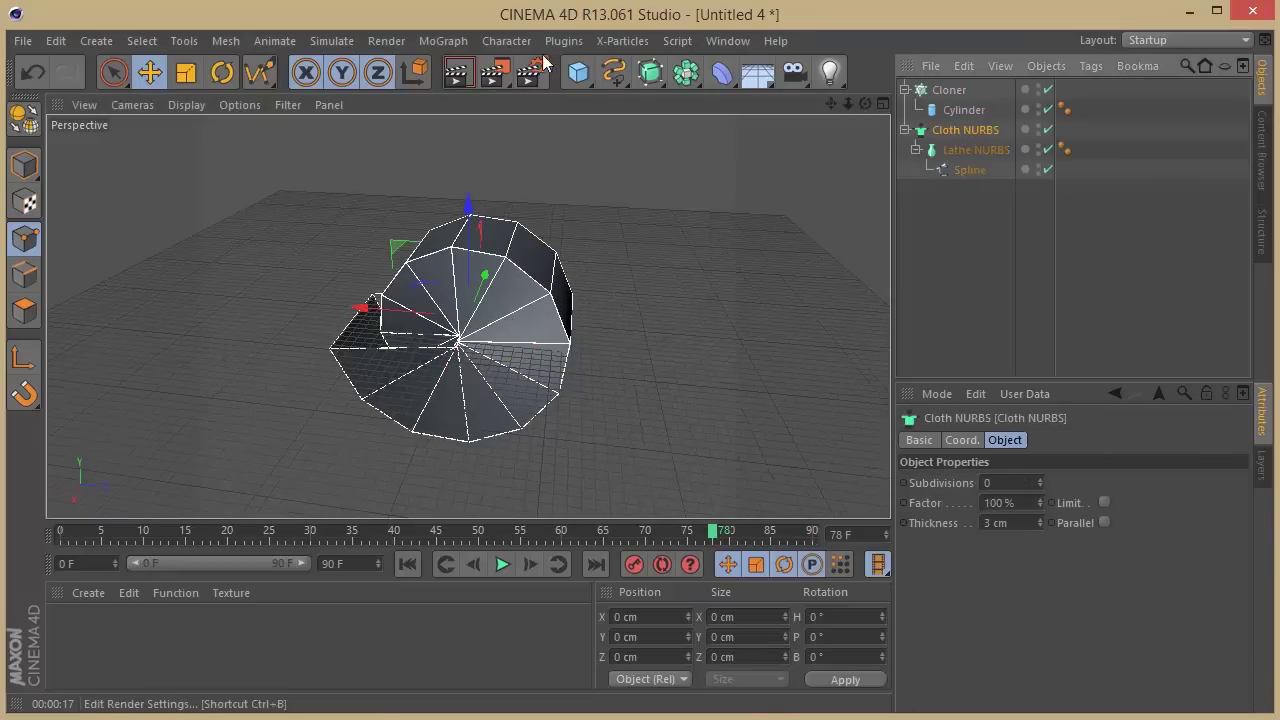
drag(653, 77, 684, 118)
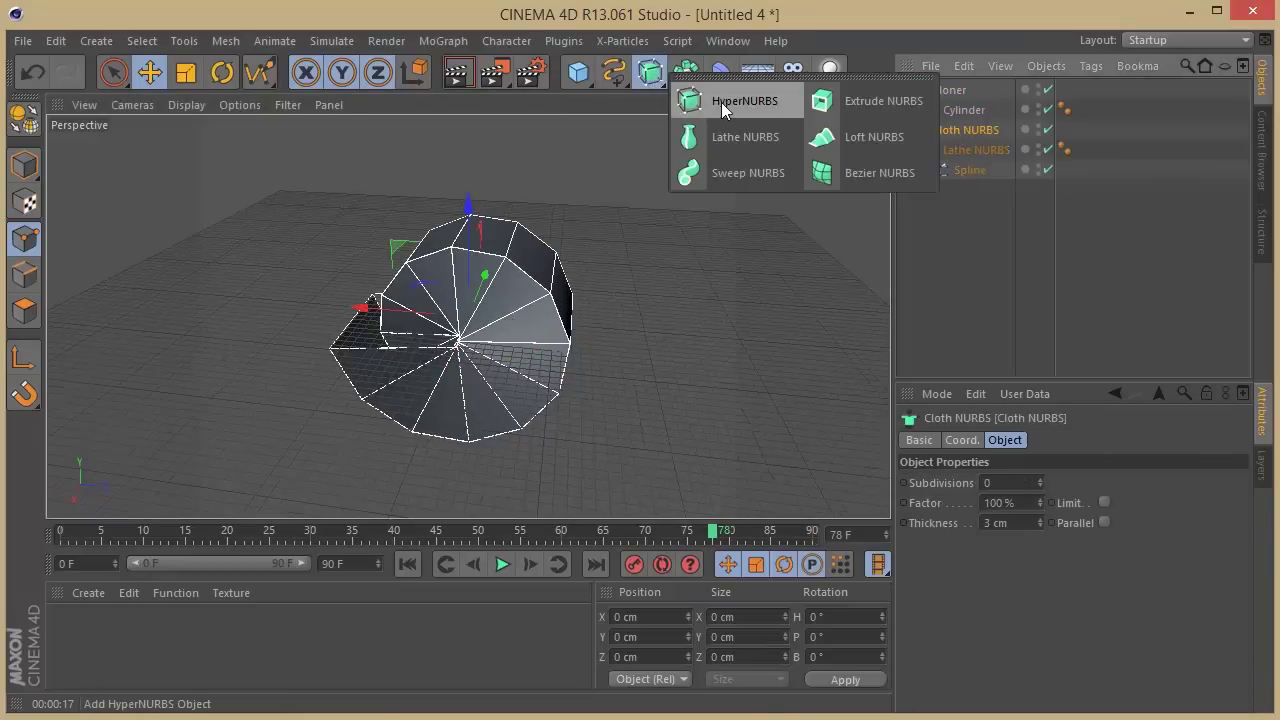
alt+click(721, 102)
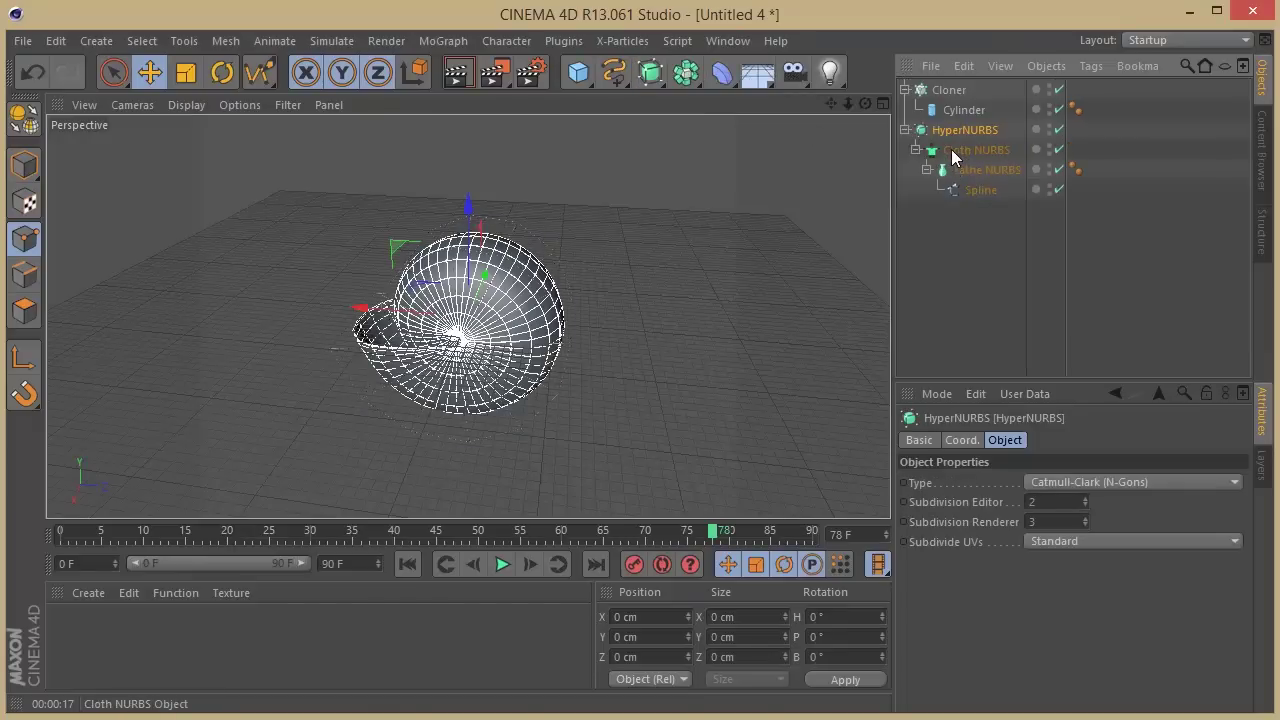
Play the smoothed shell's growth animation and stop it near frame 89
drag(865, 102, 1007, 38)
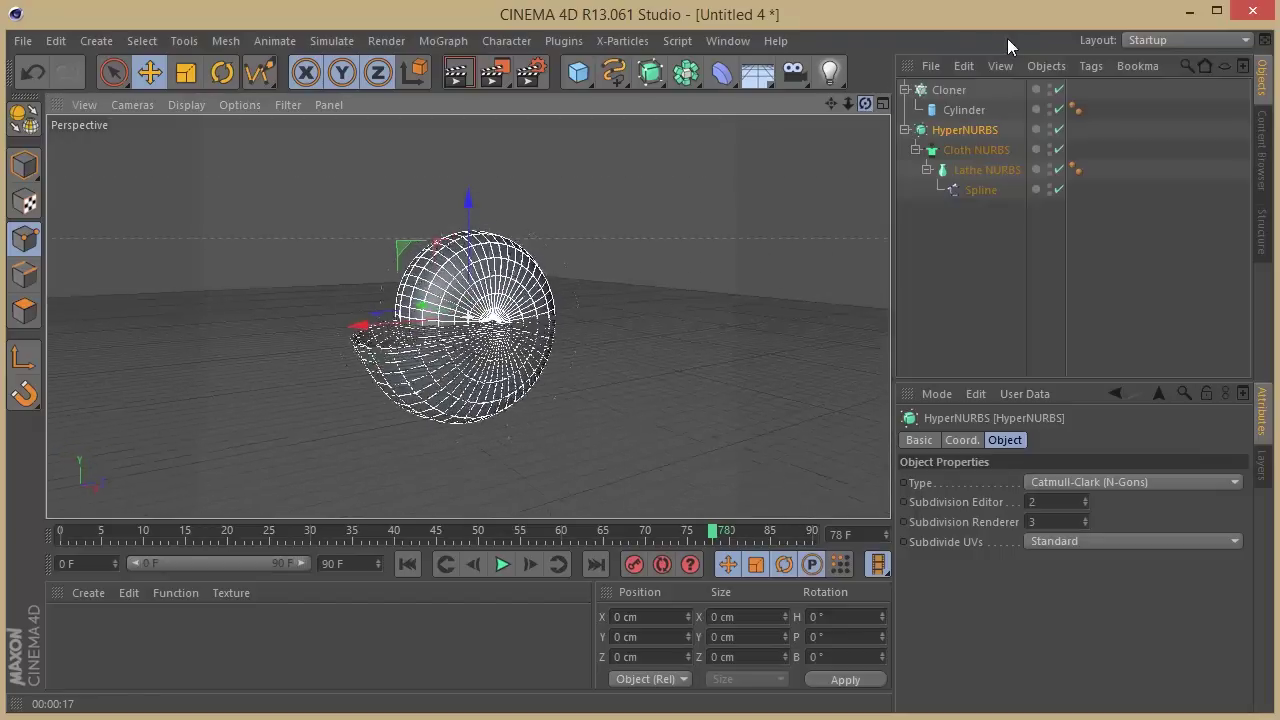
click(445, 565)
click(501, 565)
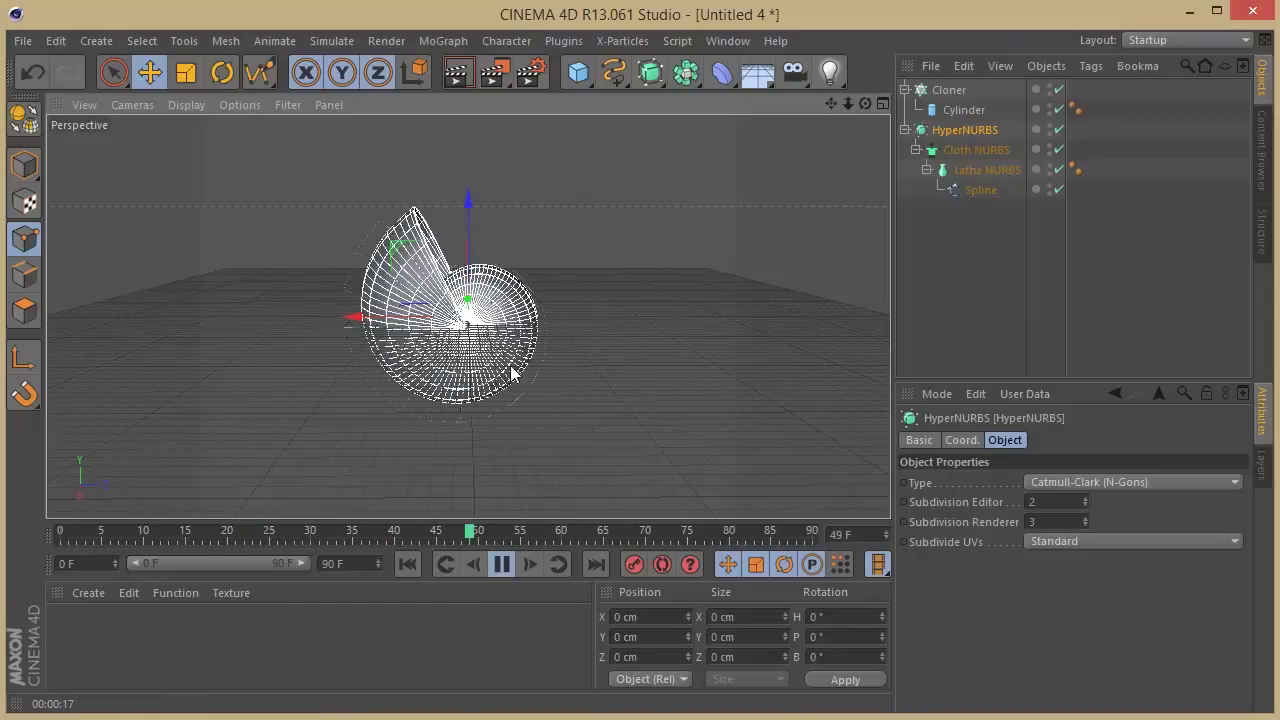
click(503, 566)
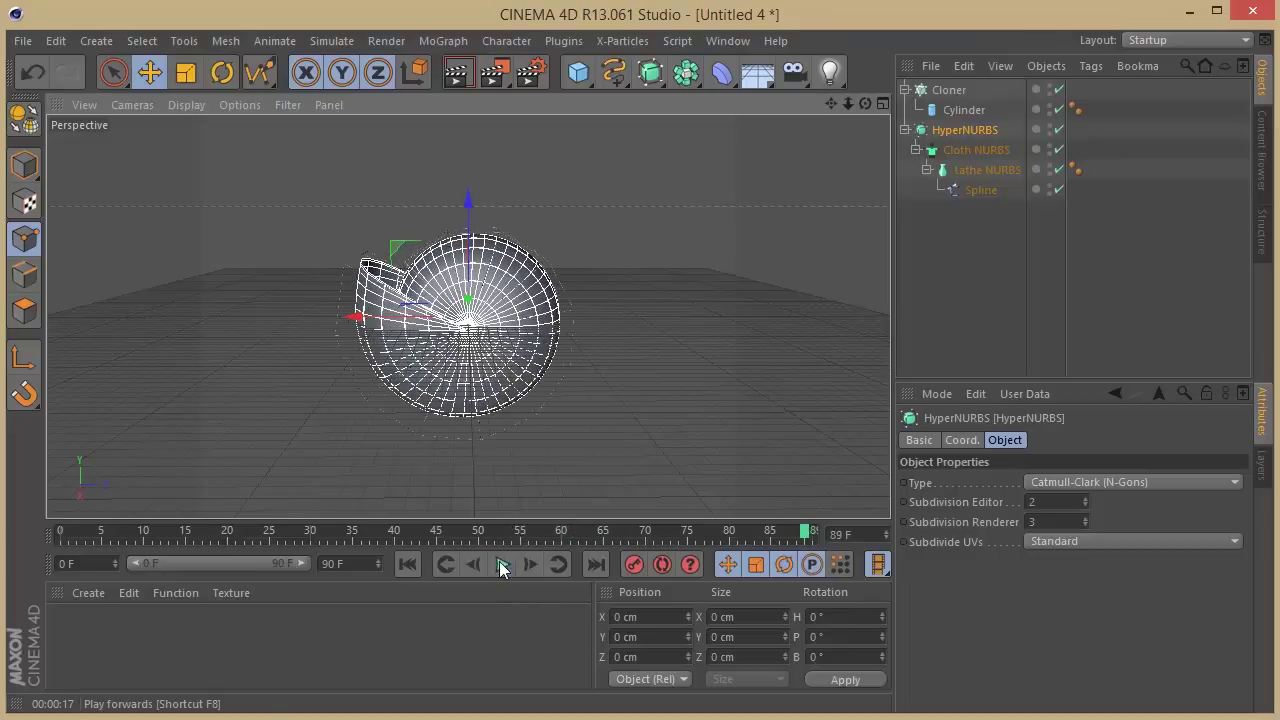
Render a preview of the smoothed shell in the perspective view
drag(865, 103, 844, 73)
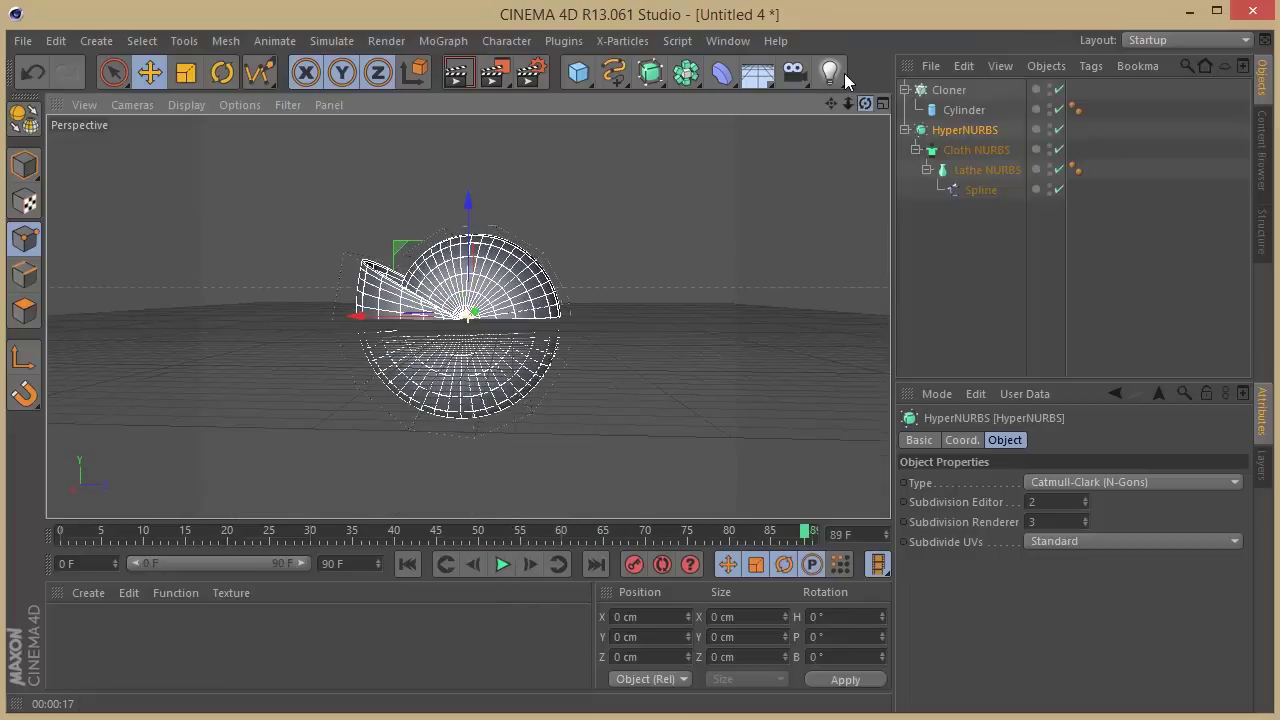
click(457, 72)
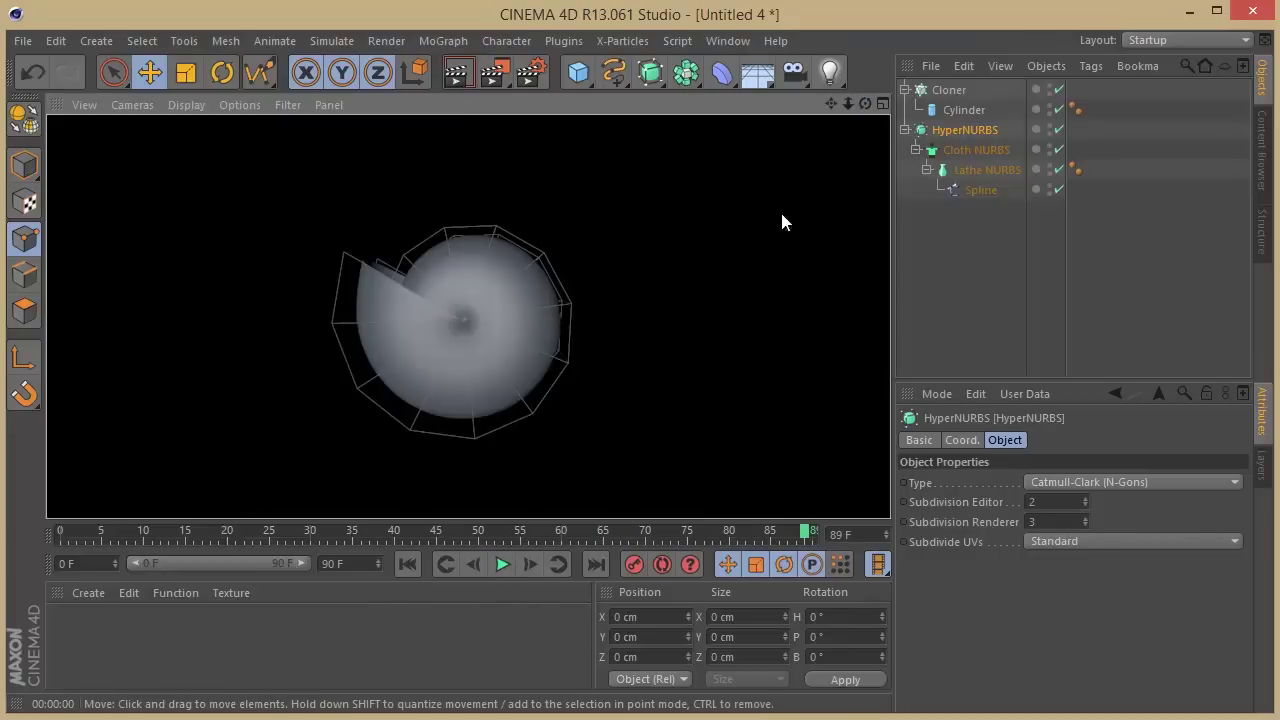
Replay the shell's growth from frame 0 in an angled view looking into its opening
drag(866, 104, 670, 253)
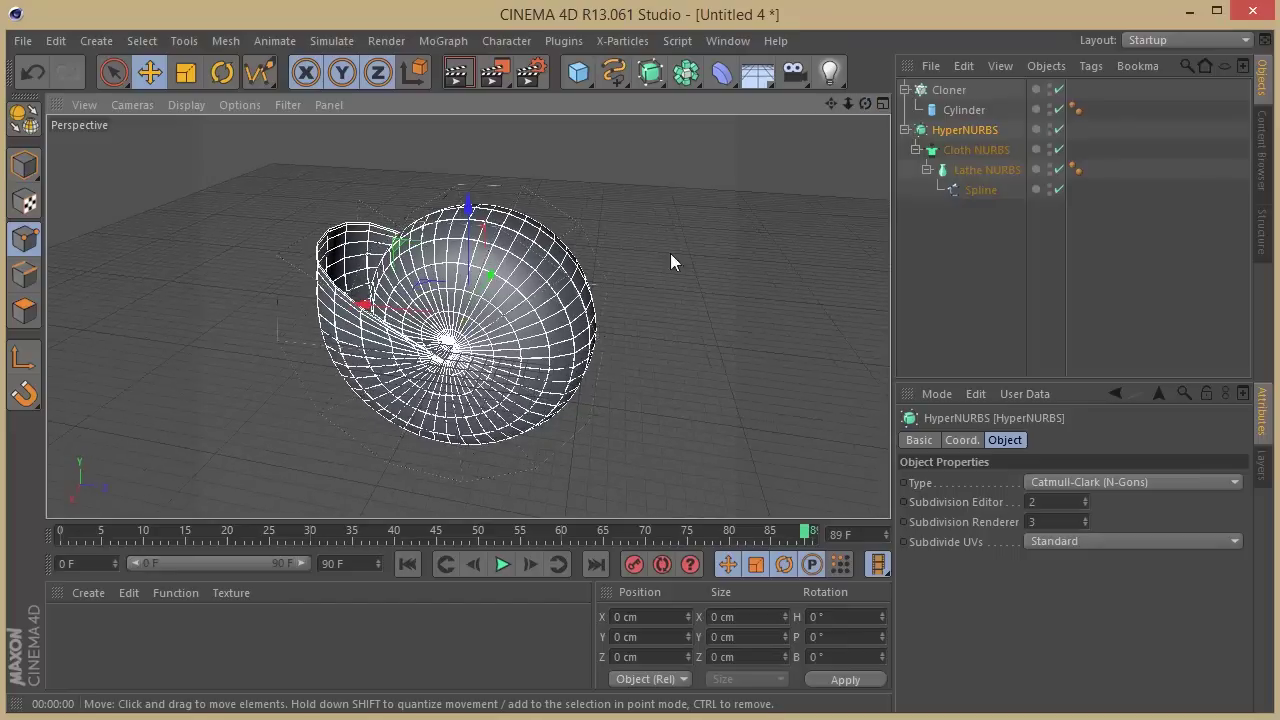
click(408, 564)
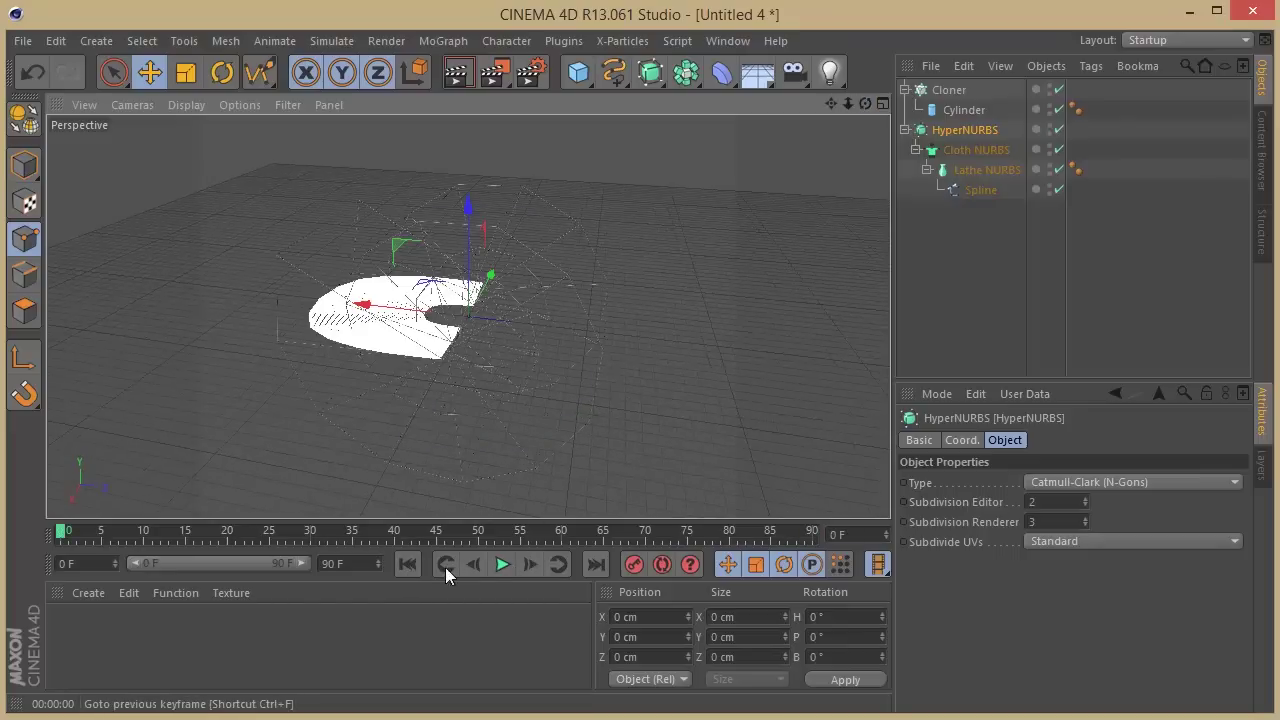
click(502, 564)
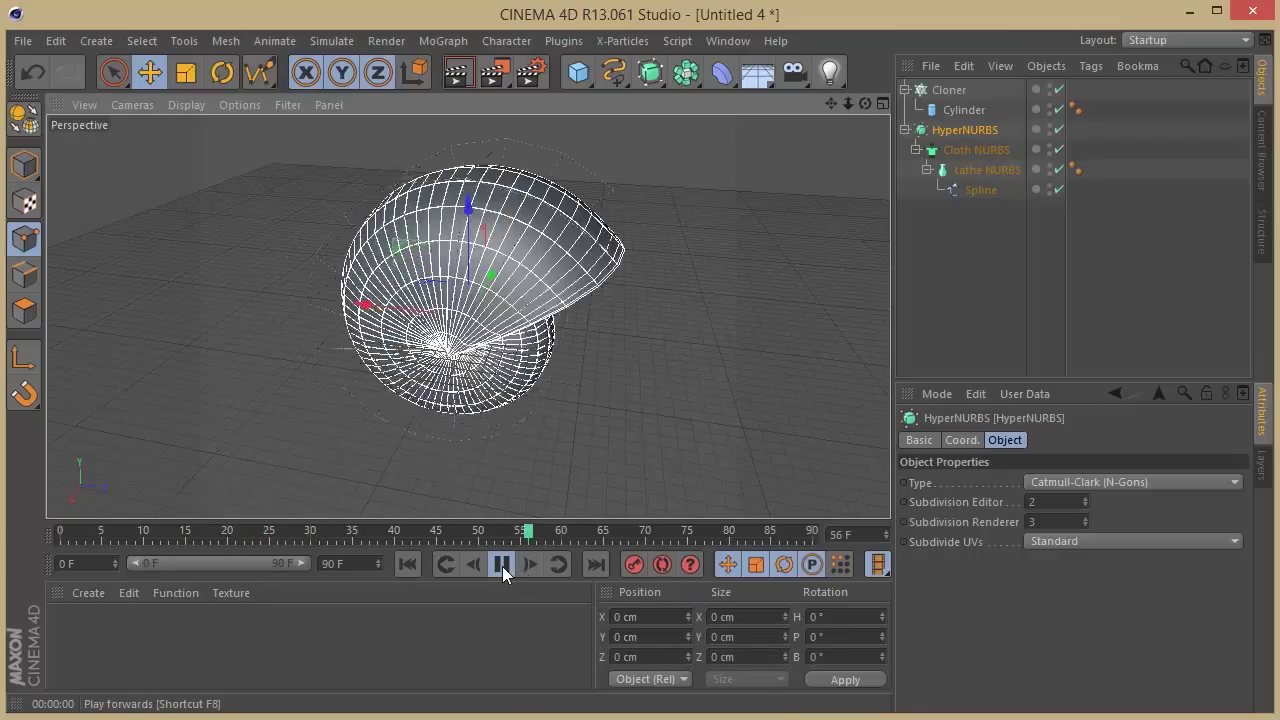
Stop the shell's growth playback near frame 88 and select the Cloth NURBS for a look from a lower angle
click(502, 564)
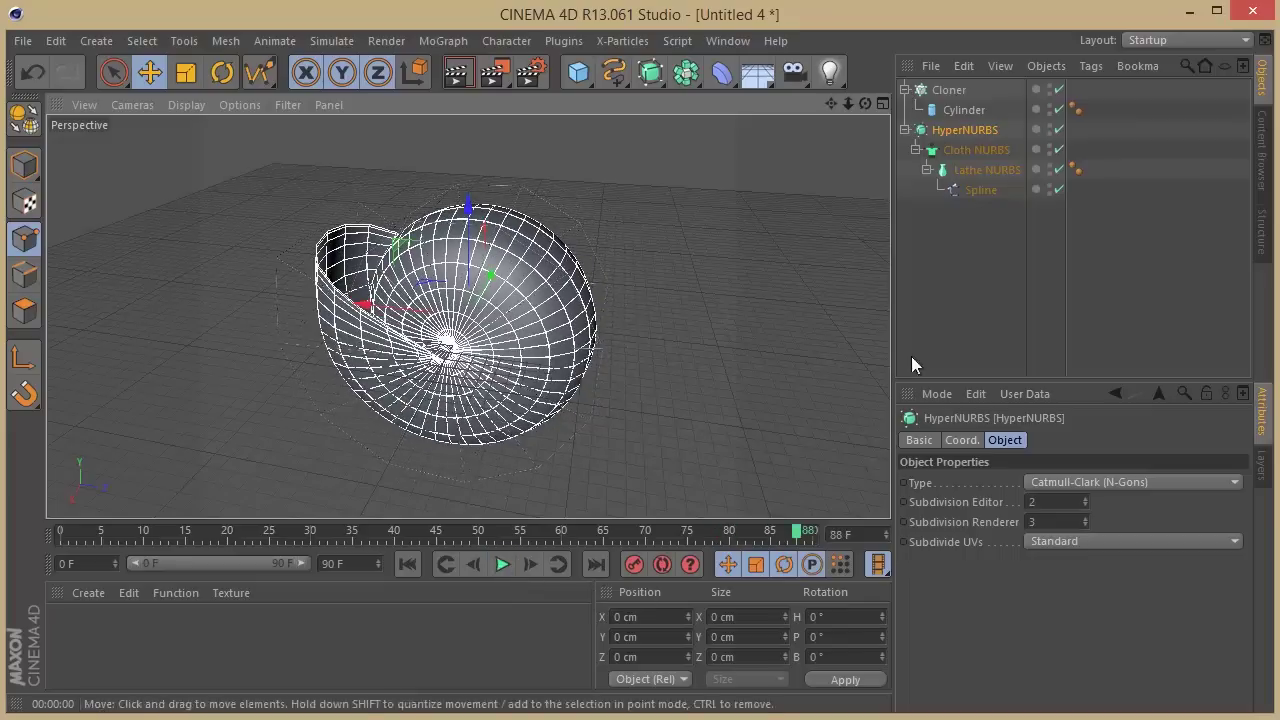
click(963, 152)
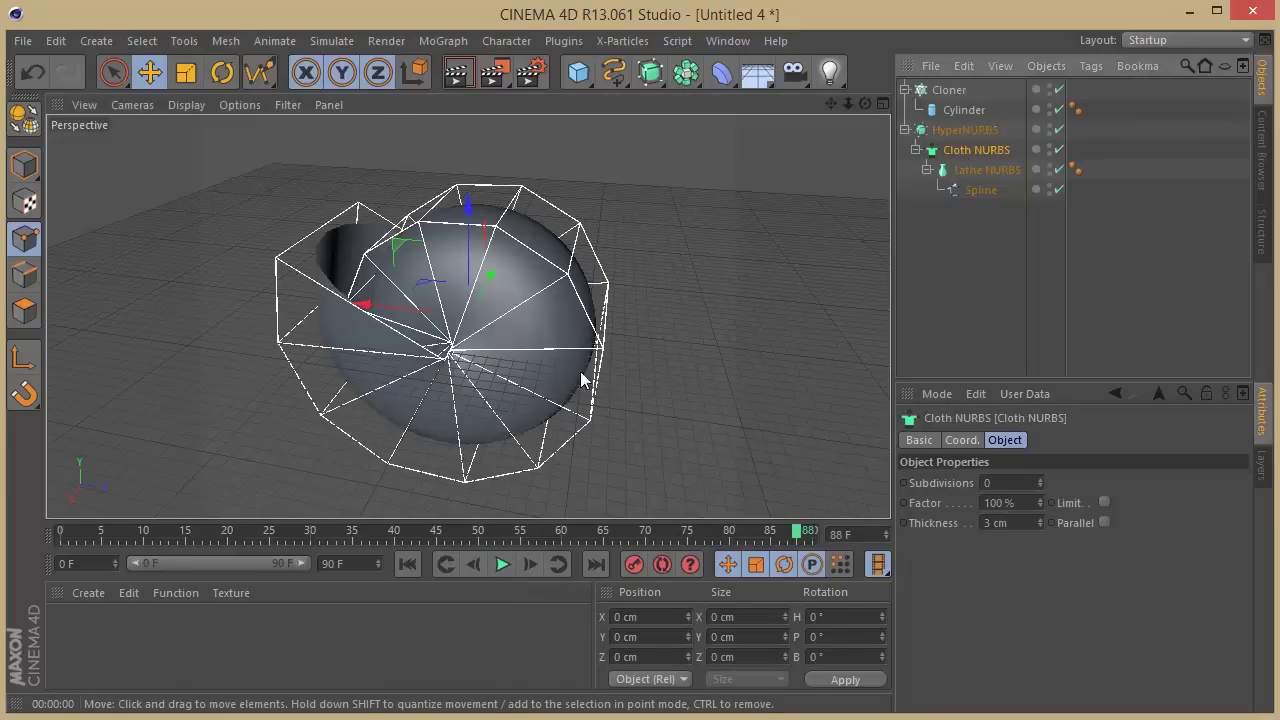
drag(863, 104, 920, 112)
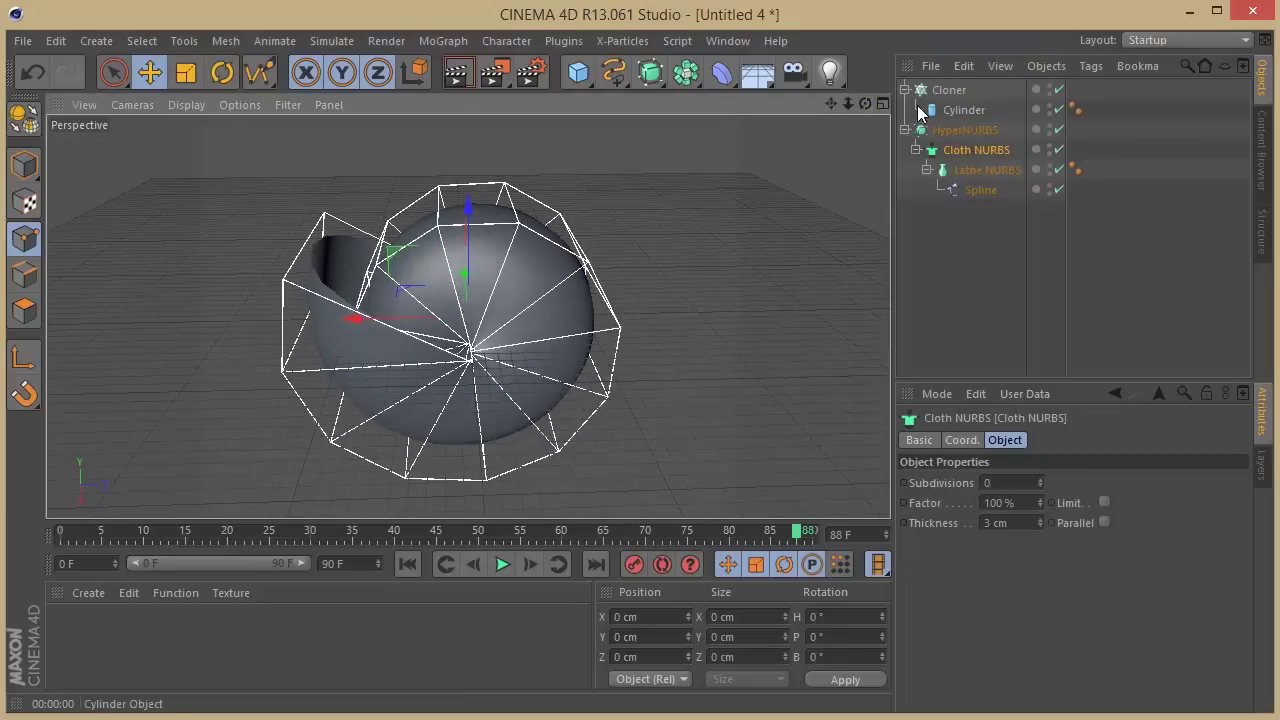
Add a Jiggle deformer and place it inside the HyperNURBS, directly above the Cloth NURBS
click(452, 41)
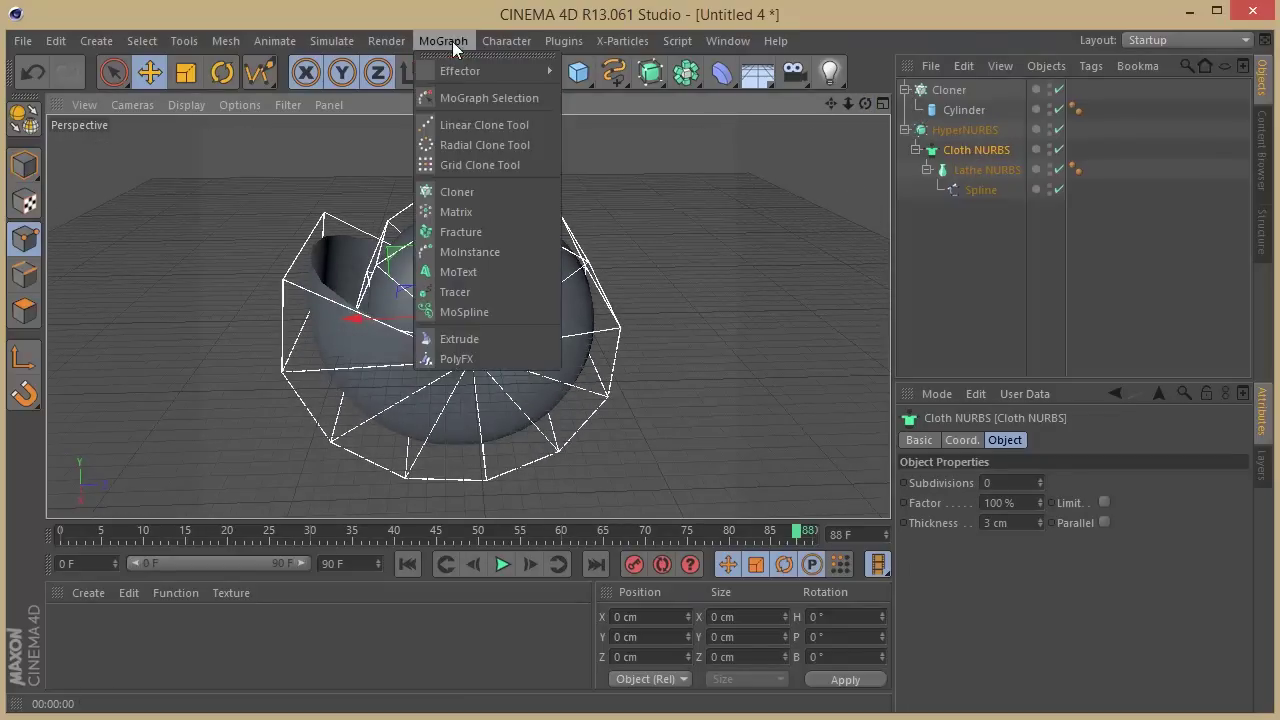
mouse_move(443, 78)
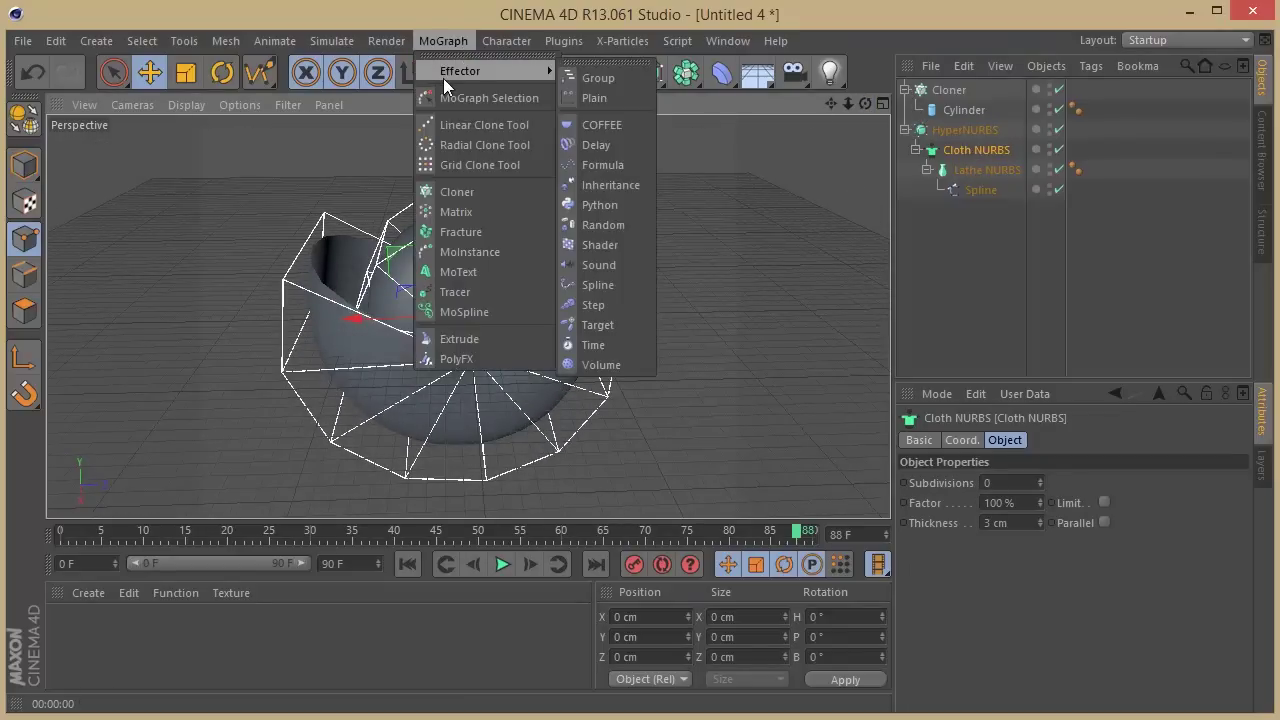
click(553, 14)
click(721, 72)
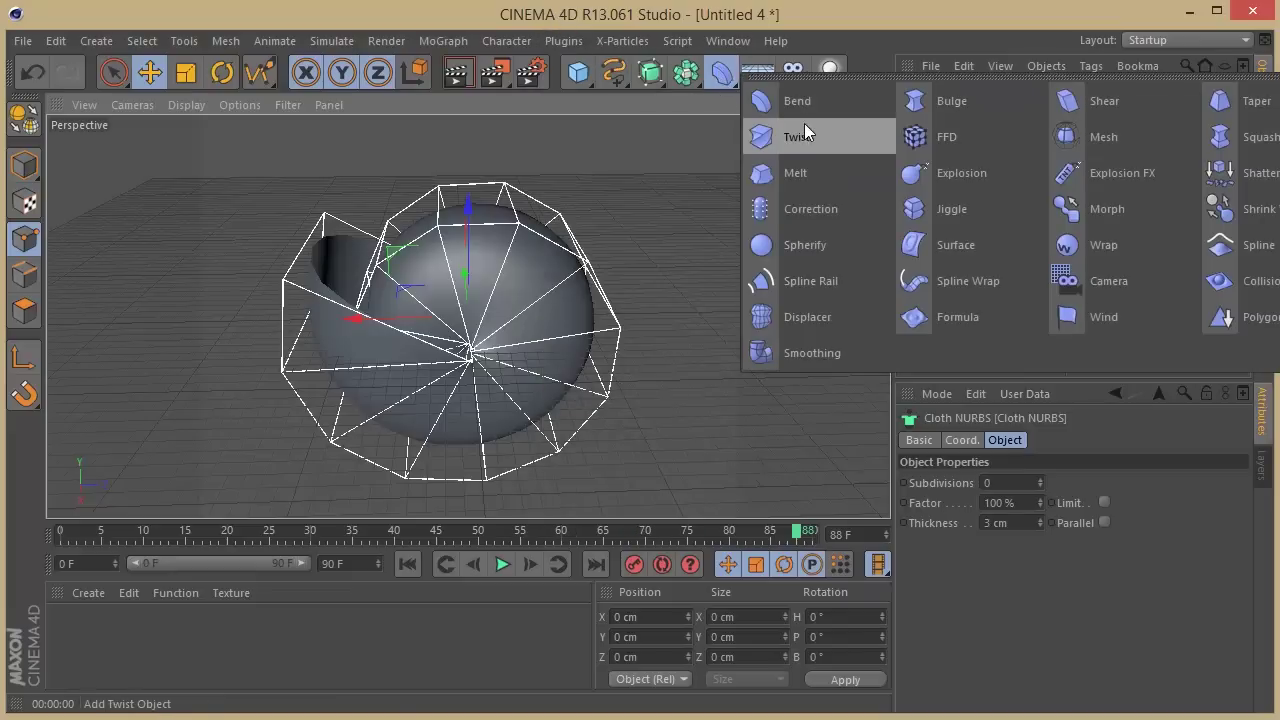
click(949, 205)
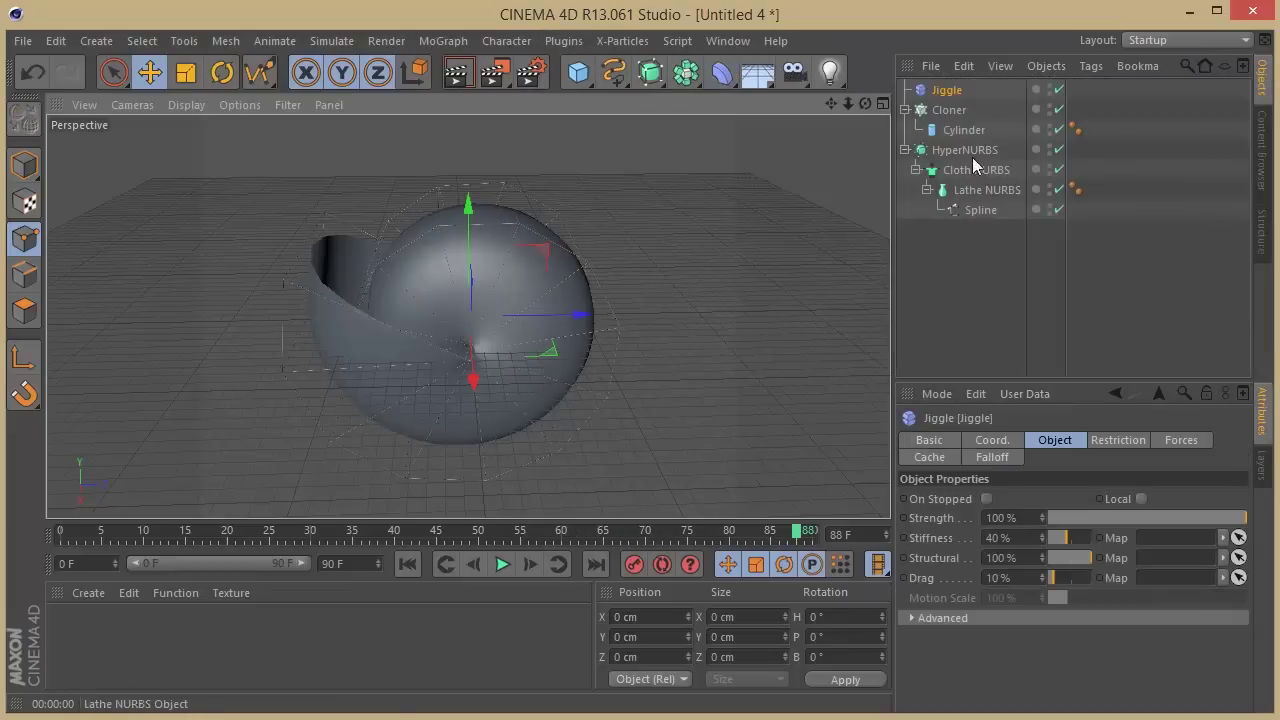
drag(936, 95, 958, 182)
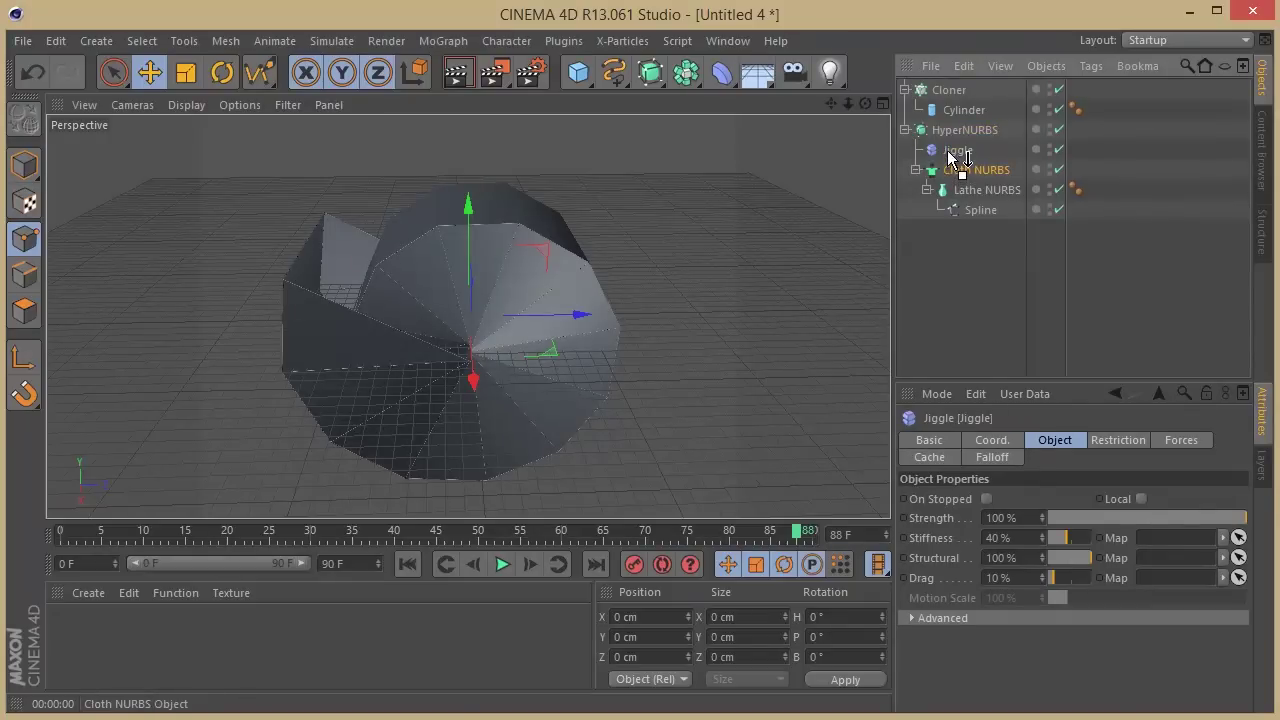
Play the growth animation from the start to check the Jiggle deformer's effect
click(408, 563)
click(501, 564)
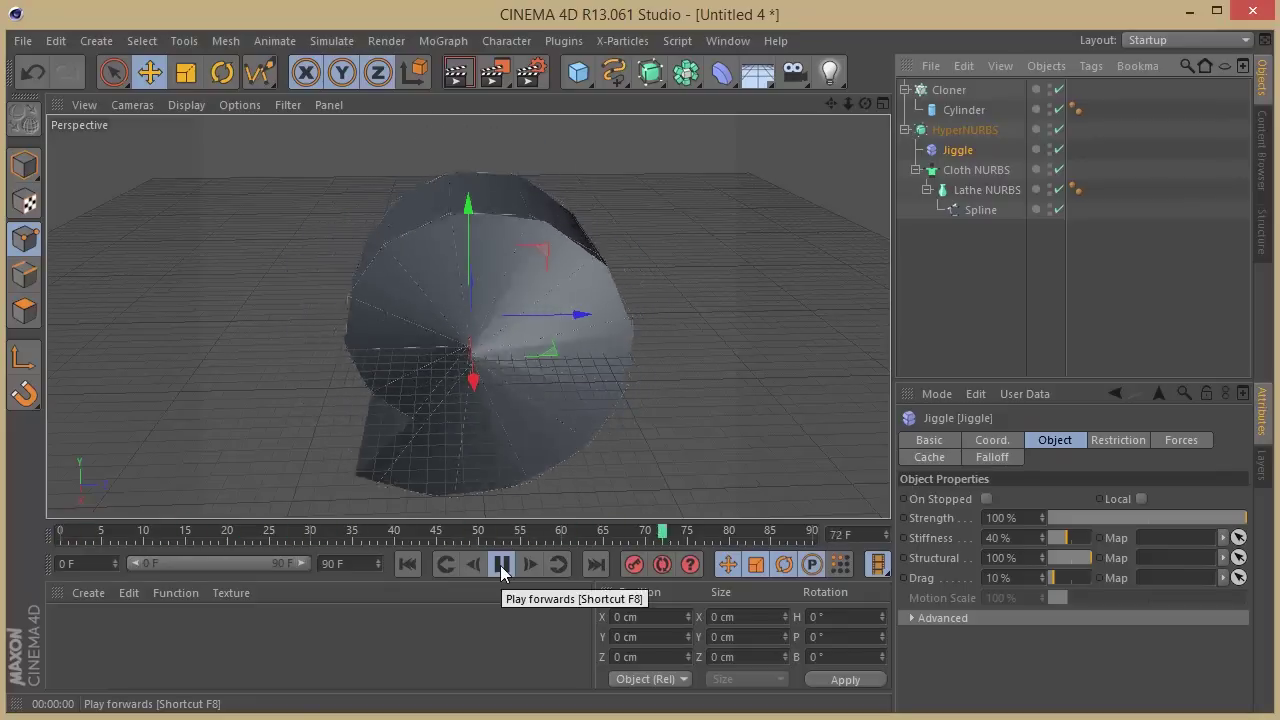
click(501, 564)
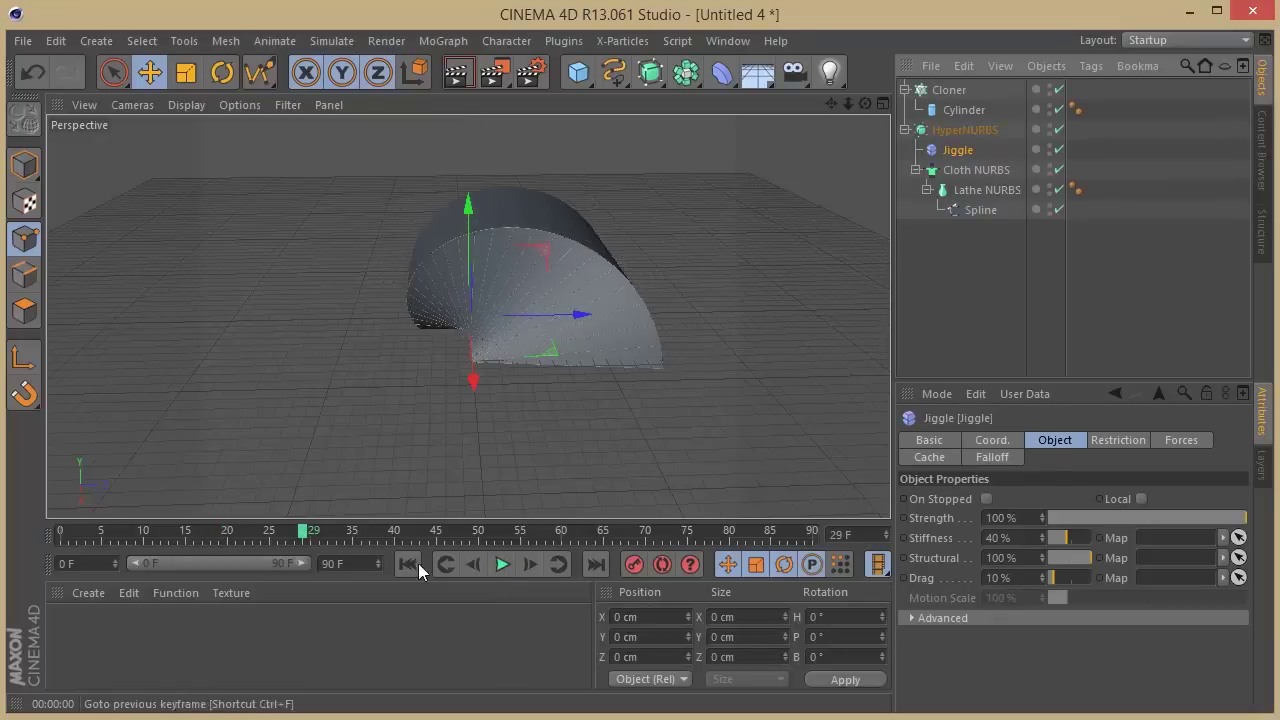
Extend the animation's end and preview range to frame 130, and replay it from the start to near frame 127
text(130)
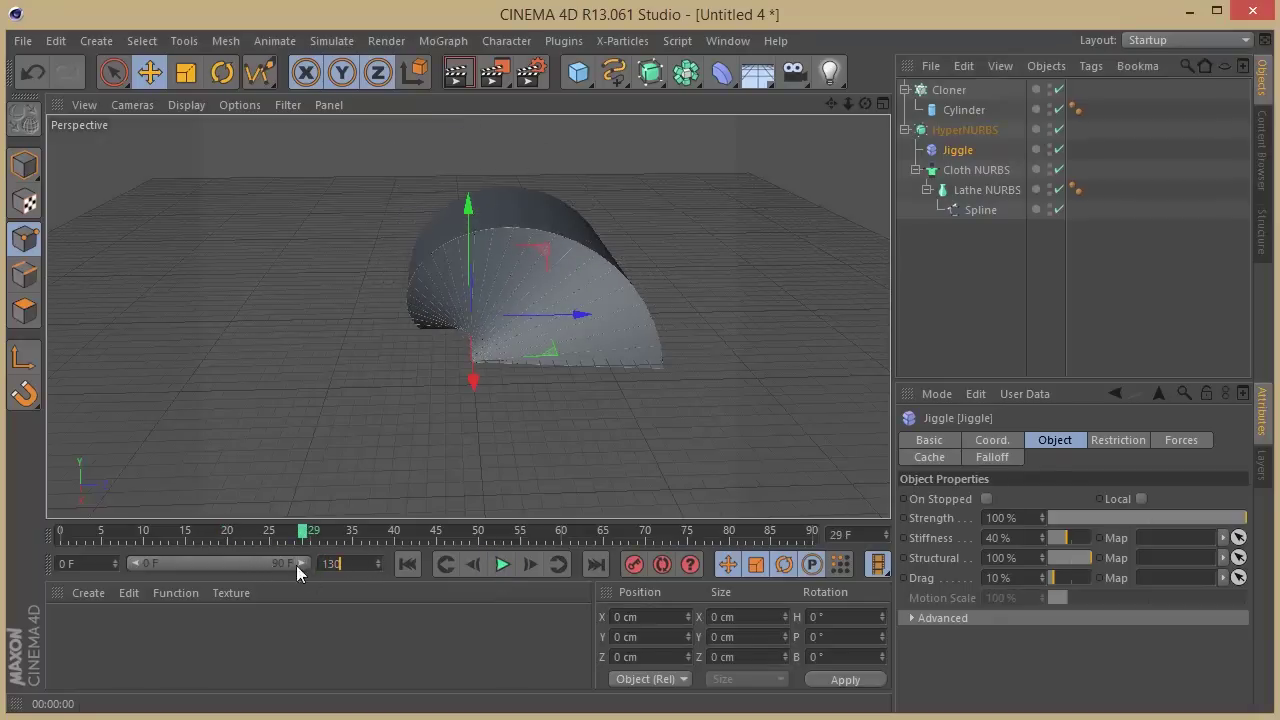
key(Return)
drag(260, 566, 377, 572)
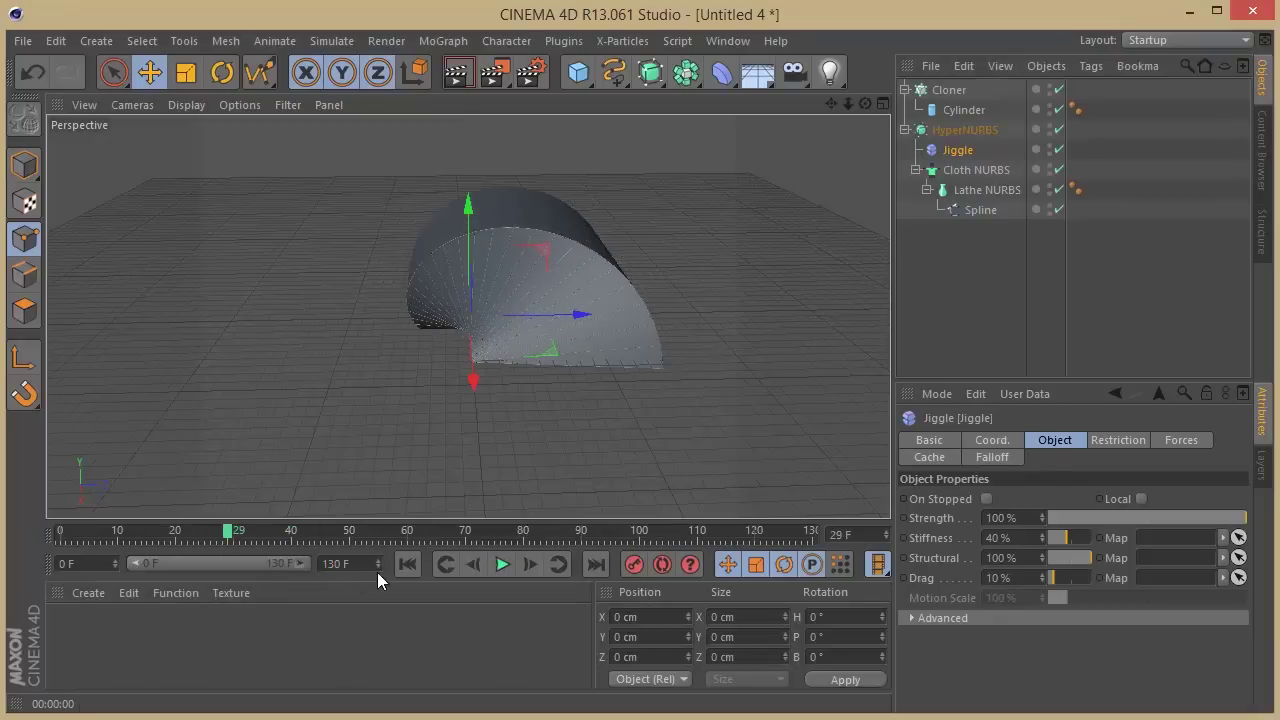
click(407, 564)
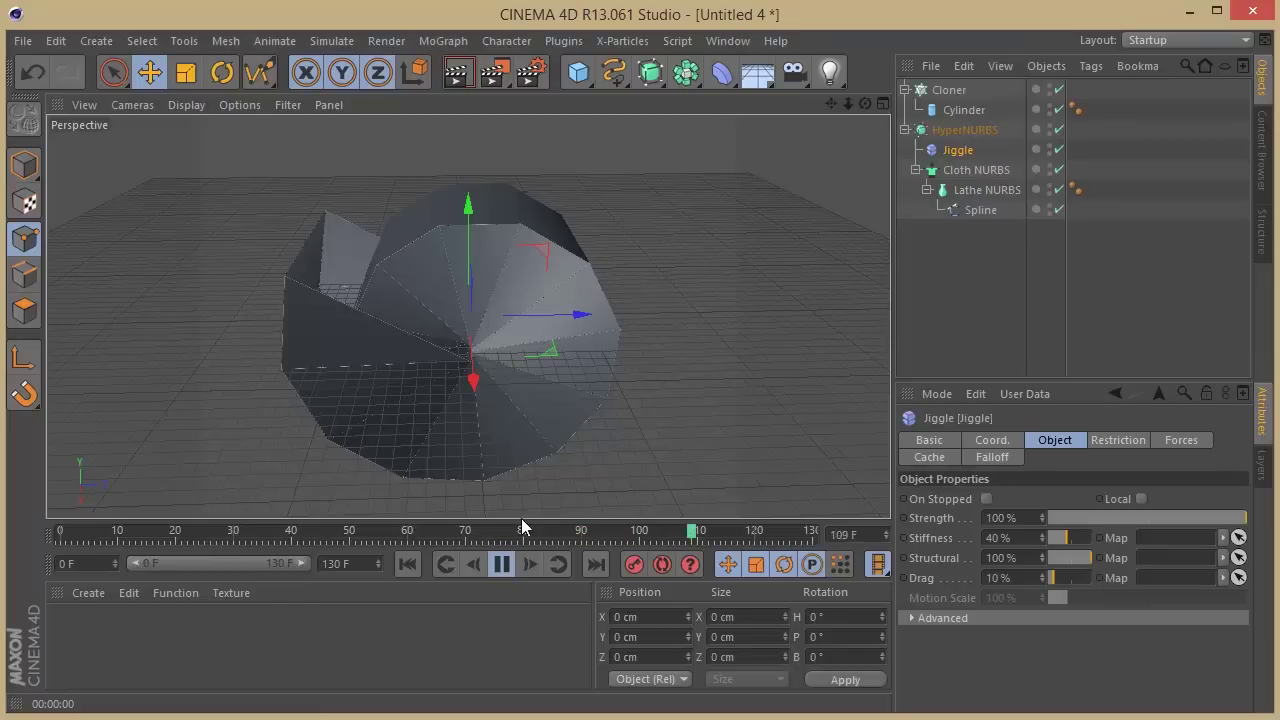
click(501, 564)
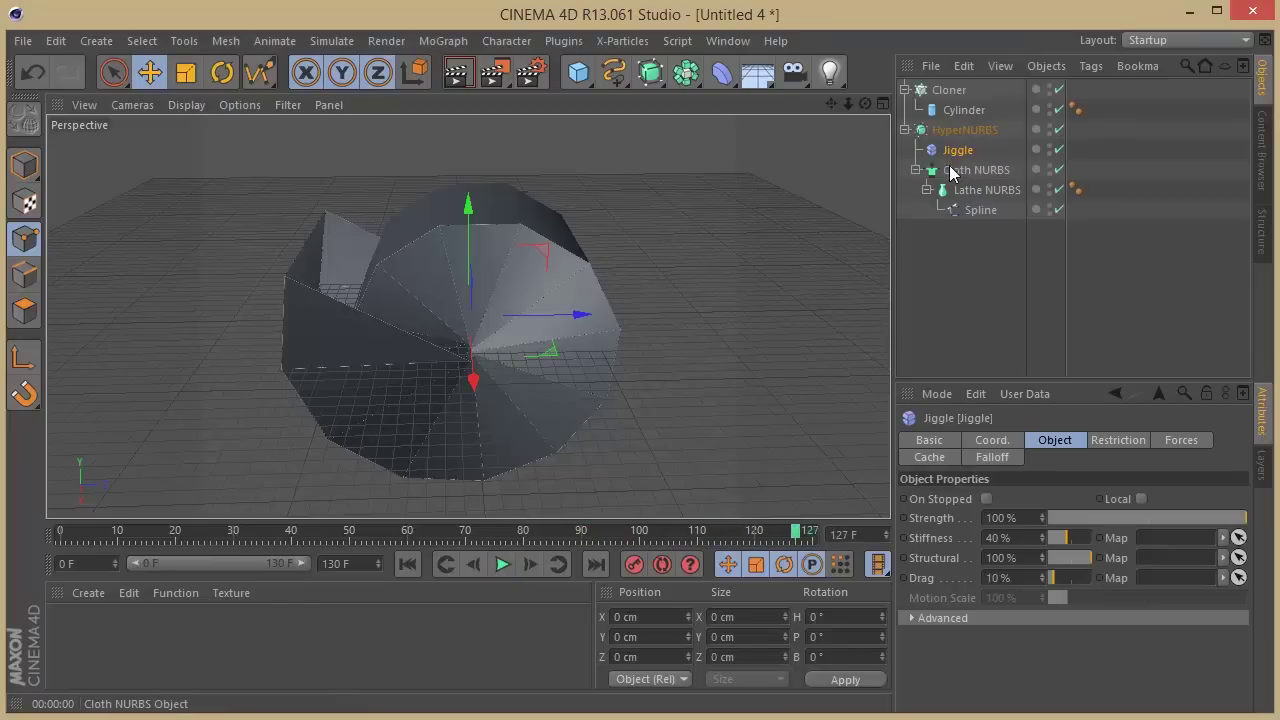
Move the Jiggle deformer into the Cloth NURBS above the Lathe NURBS and replay the growth from frame 0
mouse_move(950, 173)
mouse_down()
mouse_move(940, 135)
mouse_move(962, 167)
mouse_up()
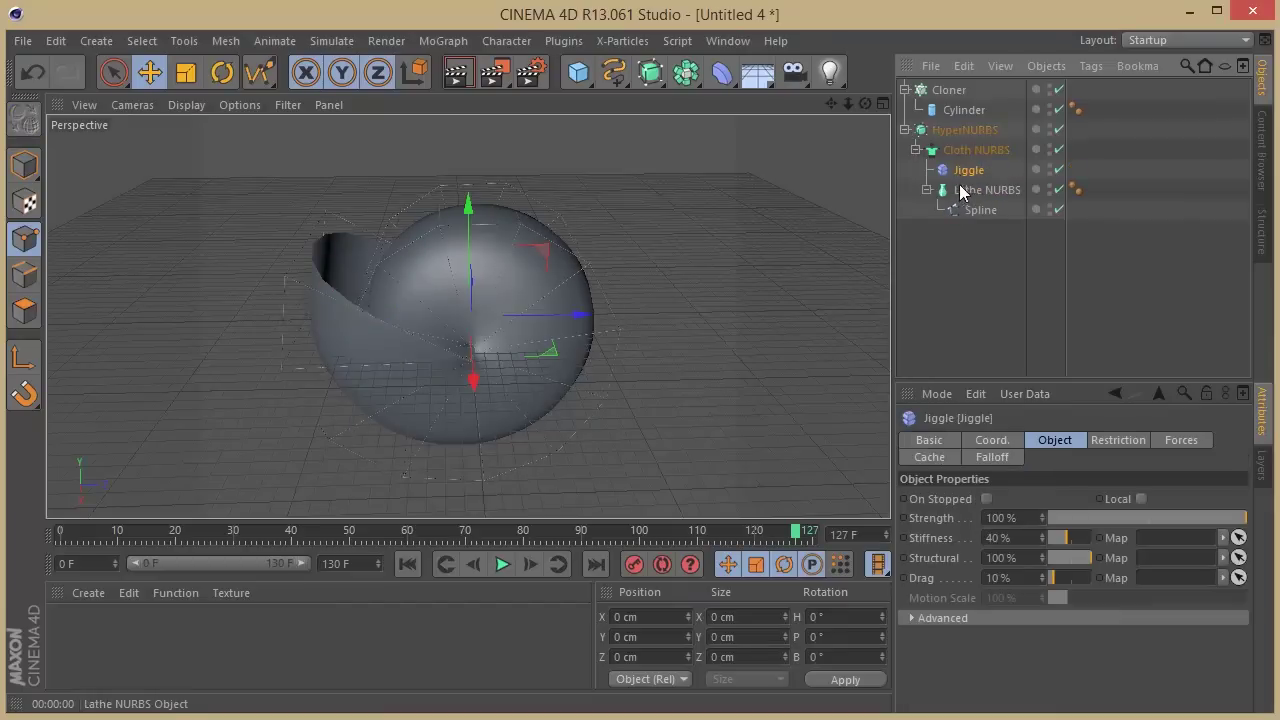
click(412, 565)
click(502, 564)
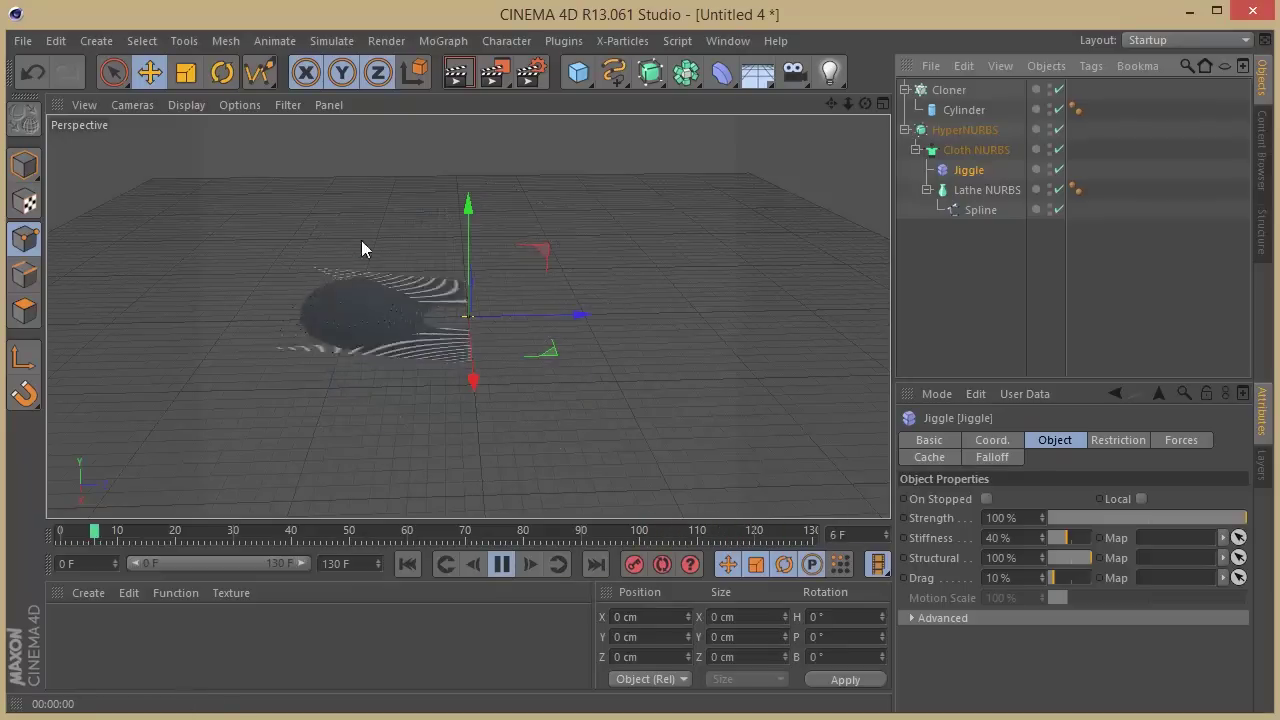
click(502, 566)
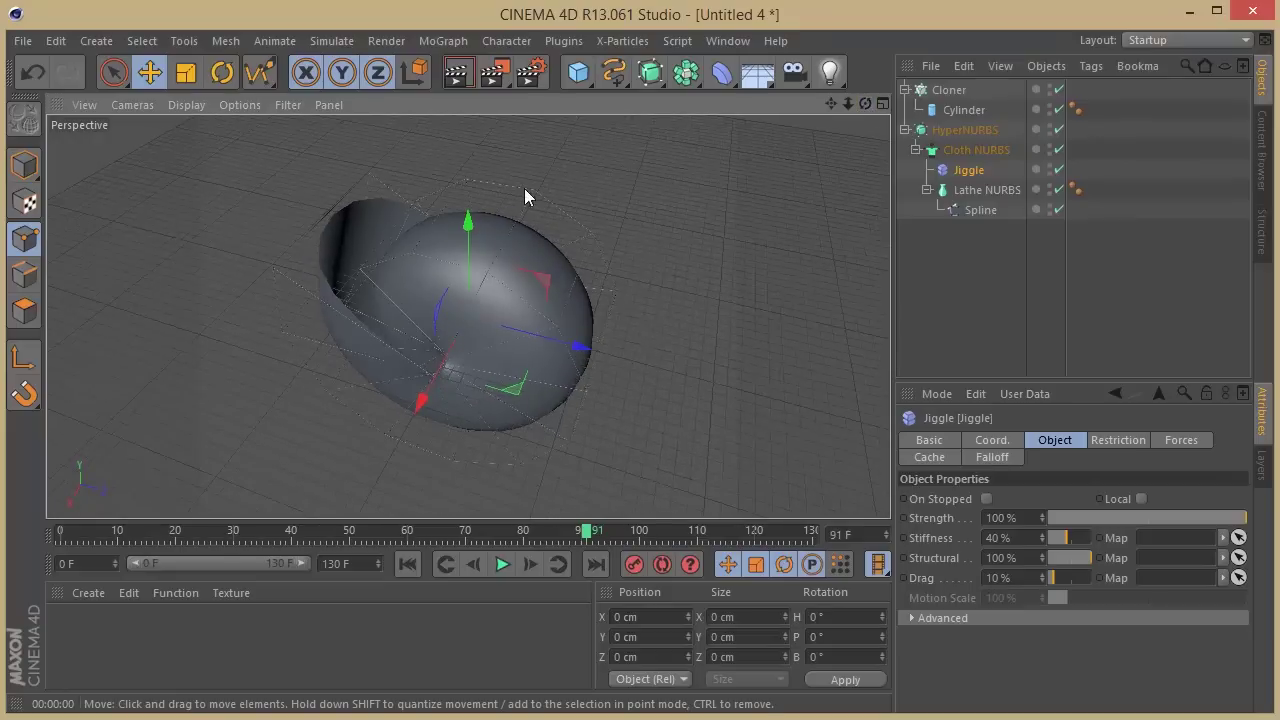
Set the HyperNURBS editor subdivision to 3
click(952, 130)
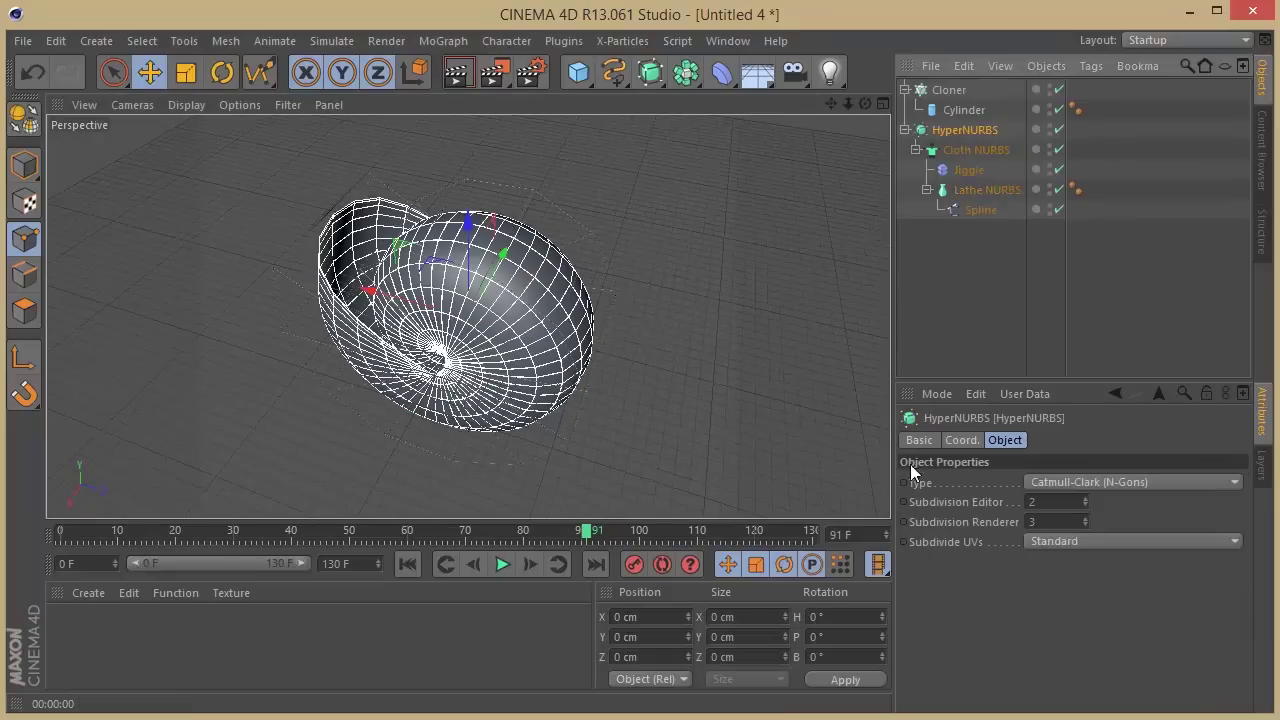
click(1086, 499)
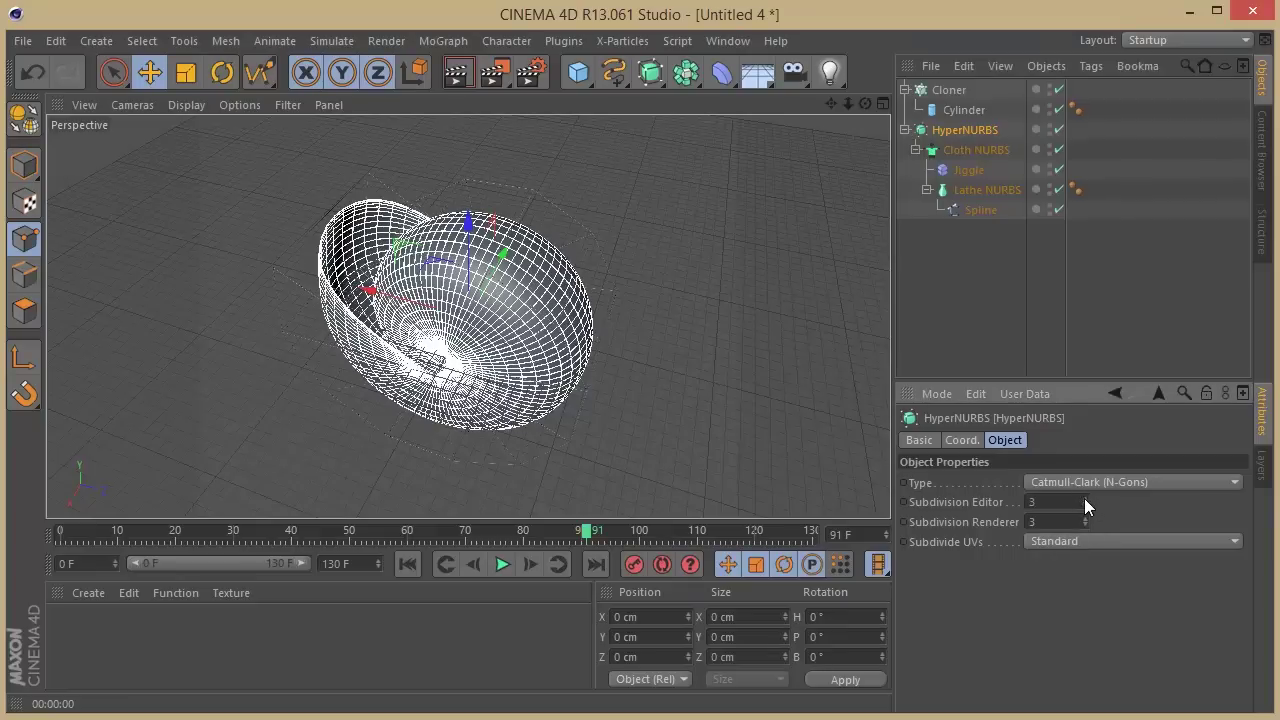
click(1085, 498)
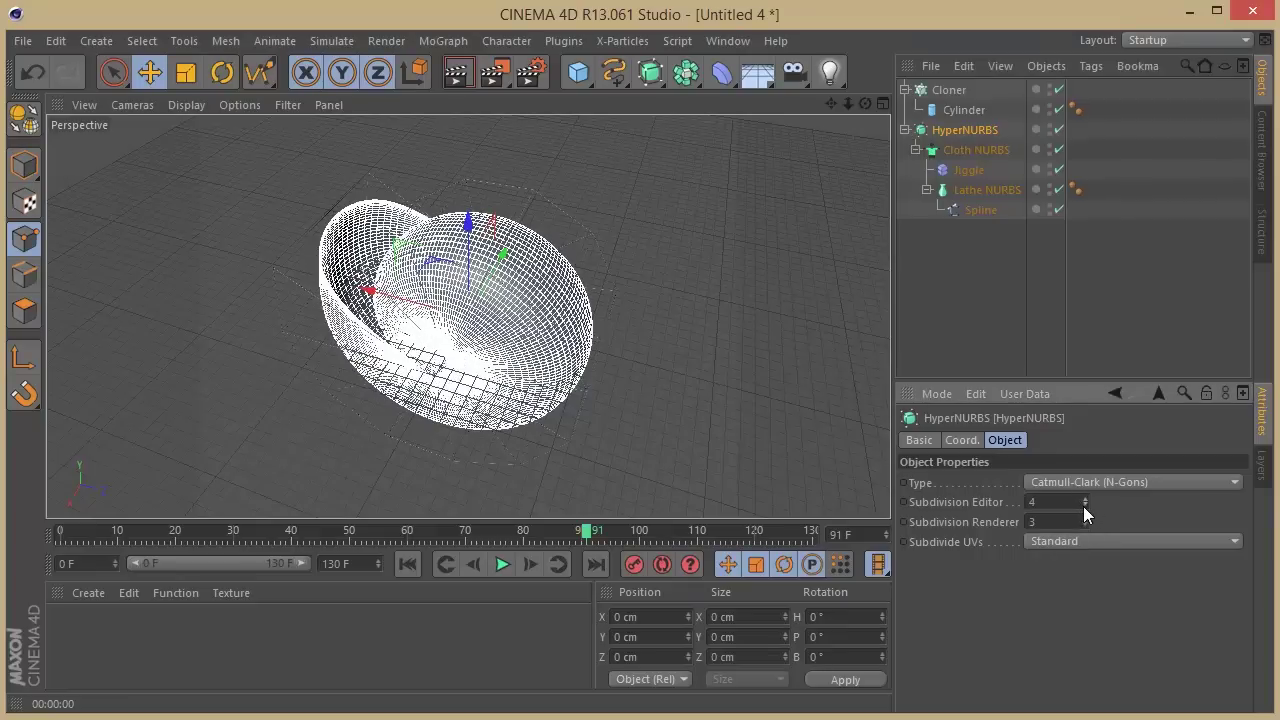
click(1085, 506)
Render a preview of the jiggled shell at frame 91 in the perspective view
drag(868, 105, 921, 174)
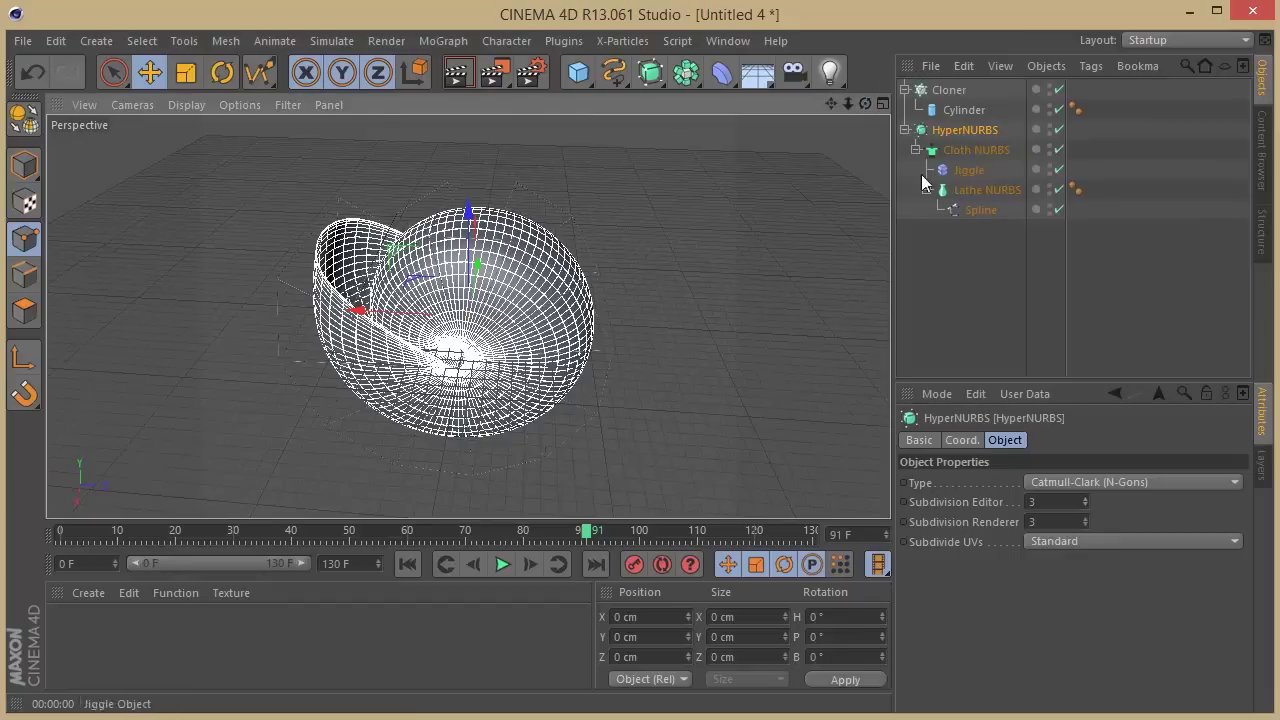
click(847, 233)
click(457, 72)
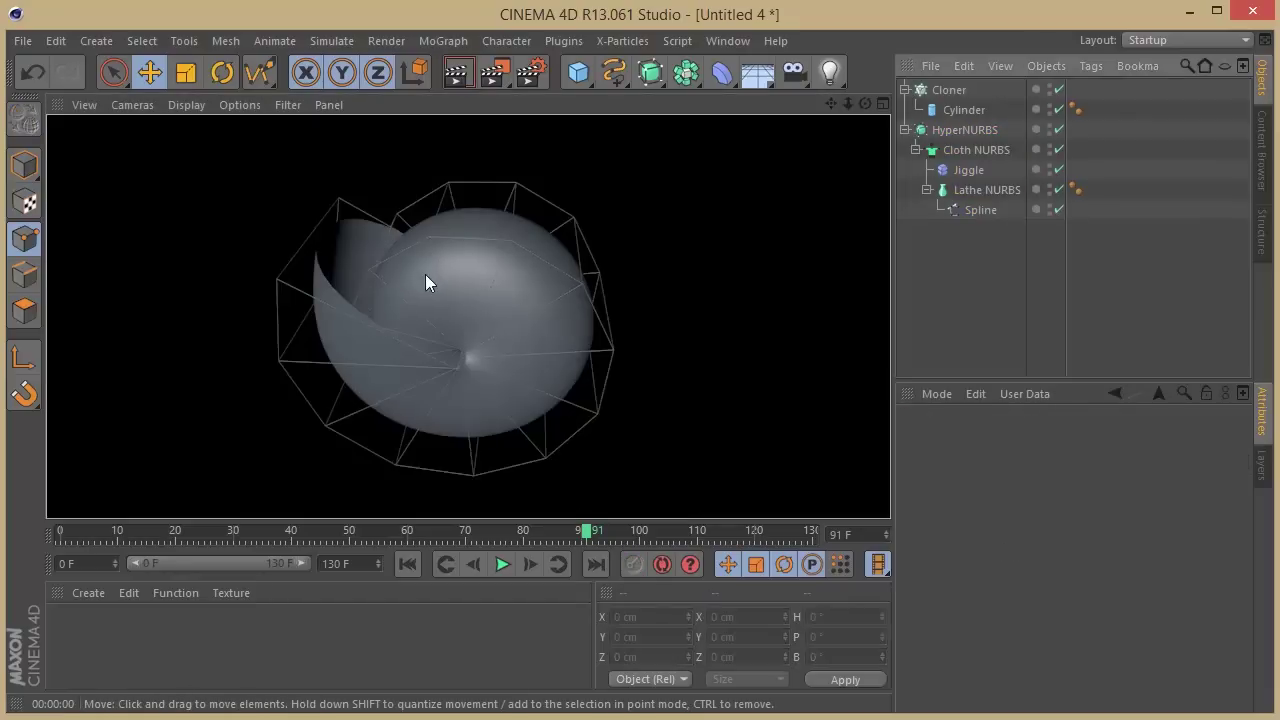
click(874, 108)
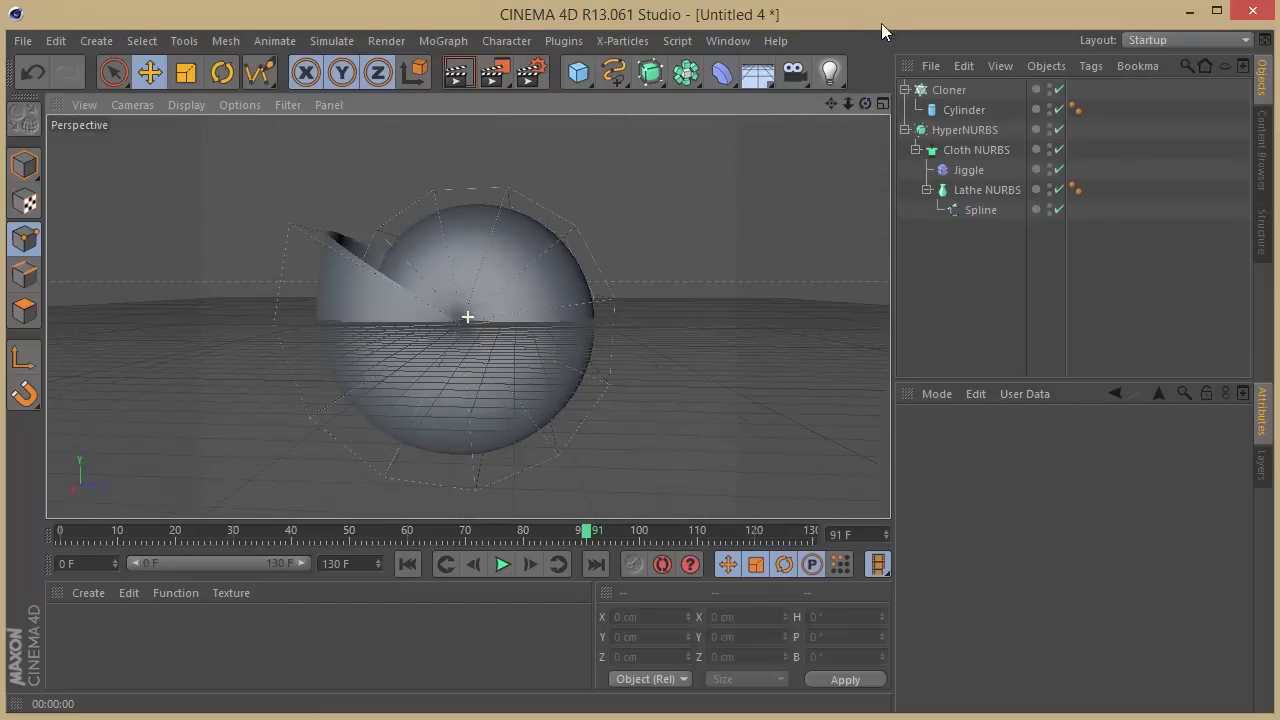
drag(865, 110, 903, 202)
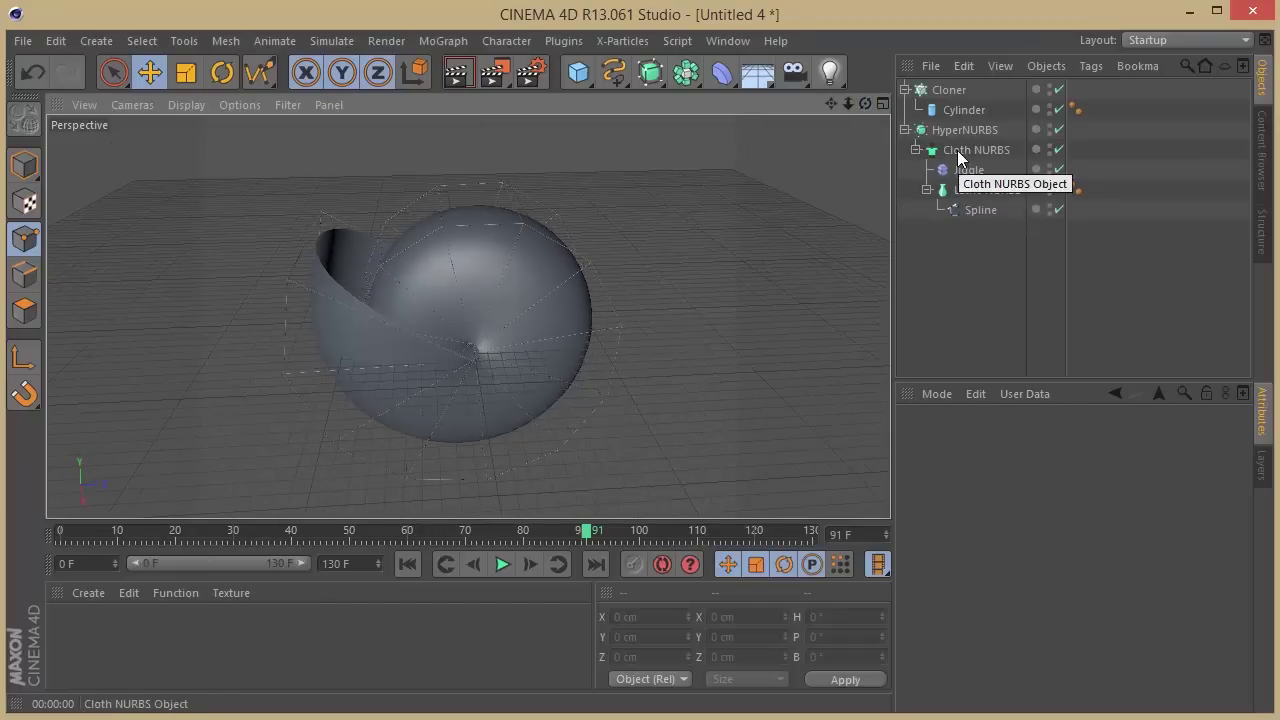
drag(863, 104, 966, 208)
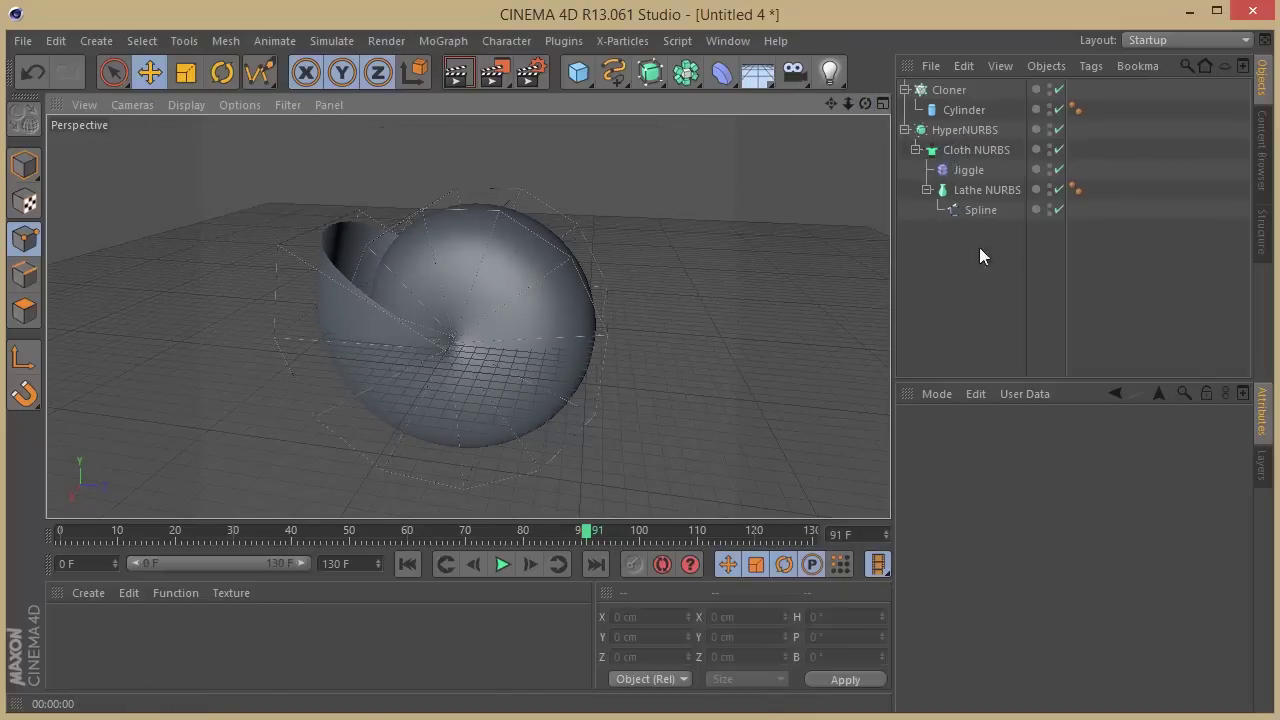
drag(865, 103, 821, 136)
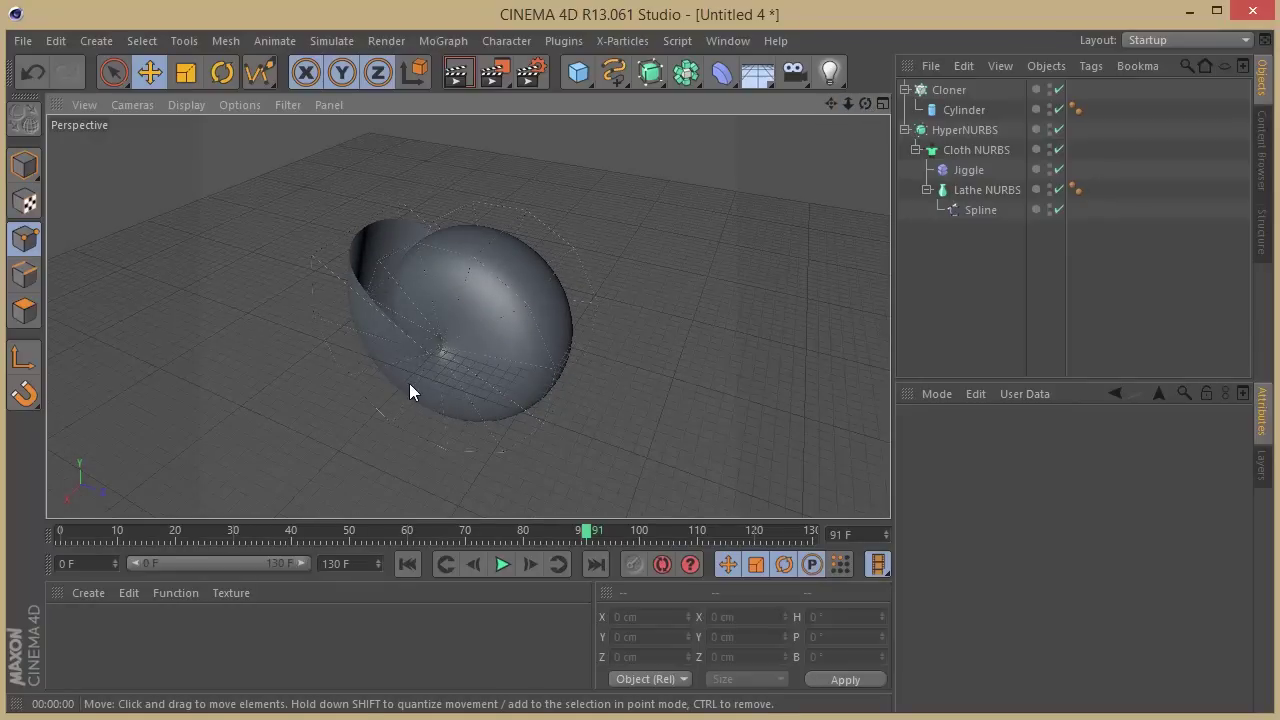
Add an area light and move it out to one side of the shell, towards the viewer
drag(845, 108, 966, 62)
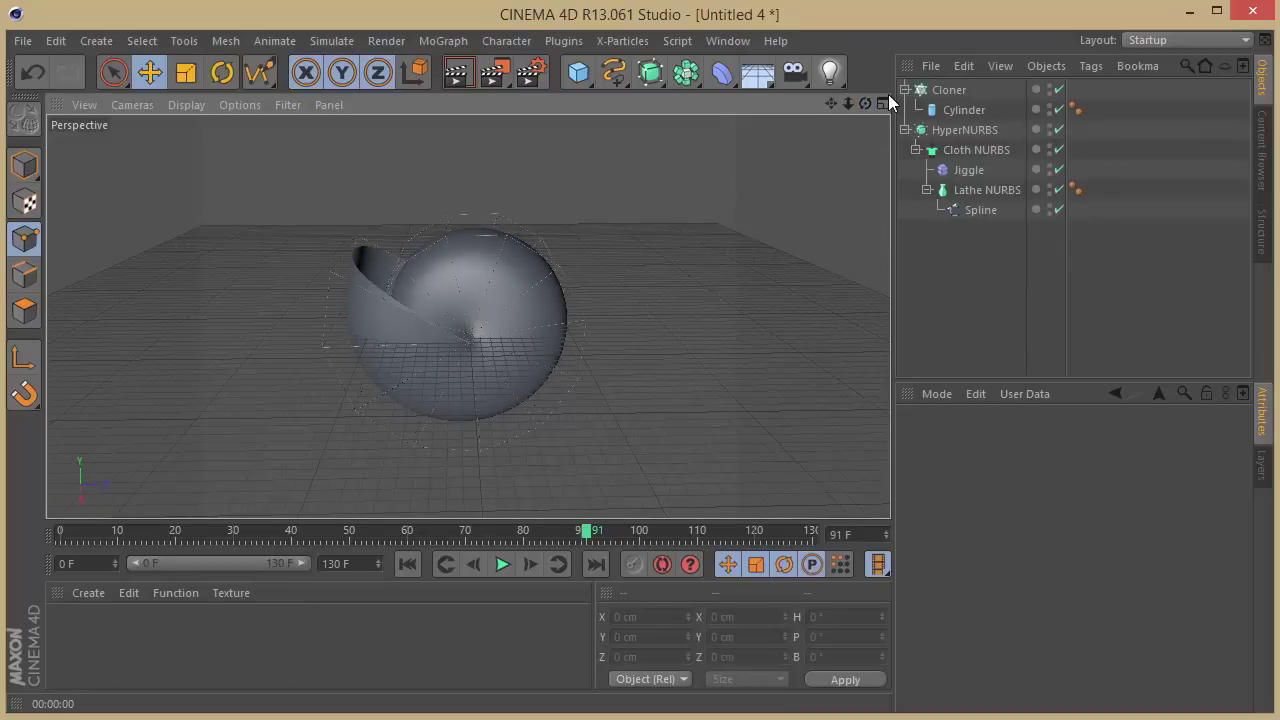
drag(848, 104, 754, 107)
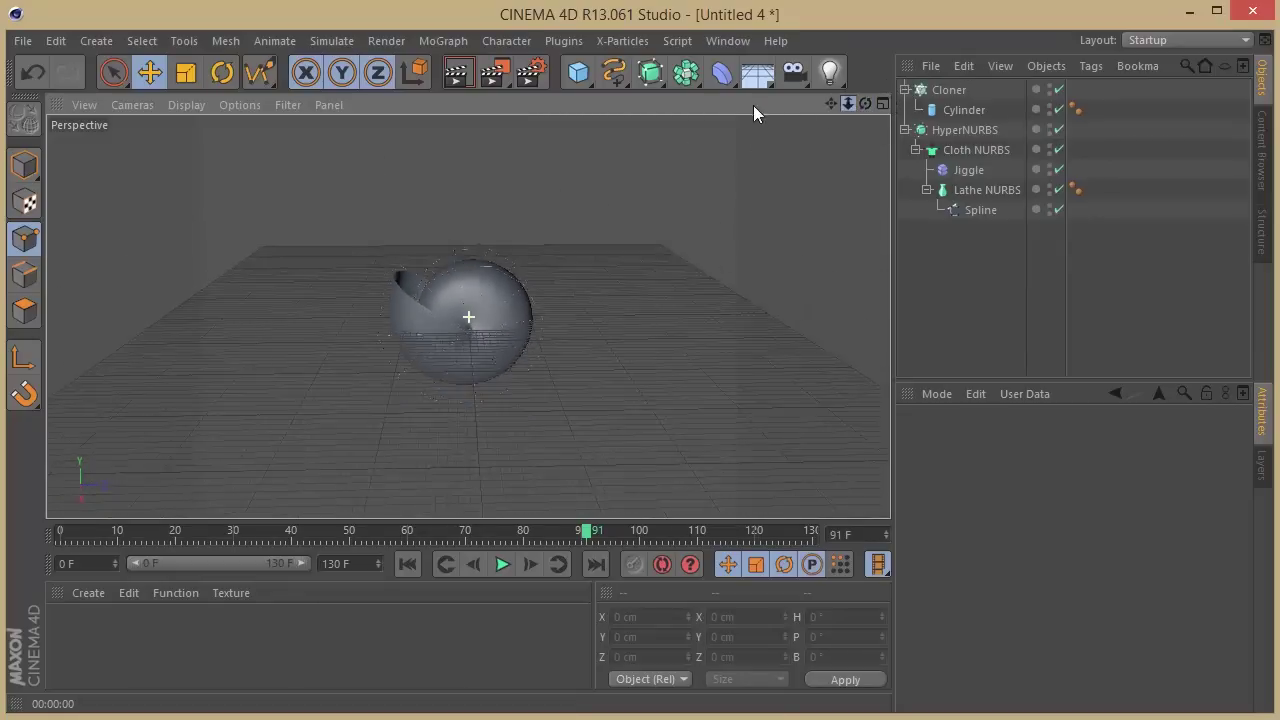
click(829, 72)
click(976, 138)
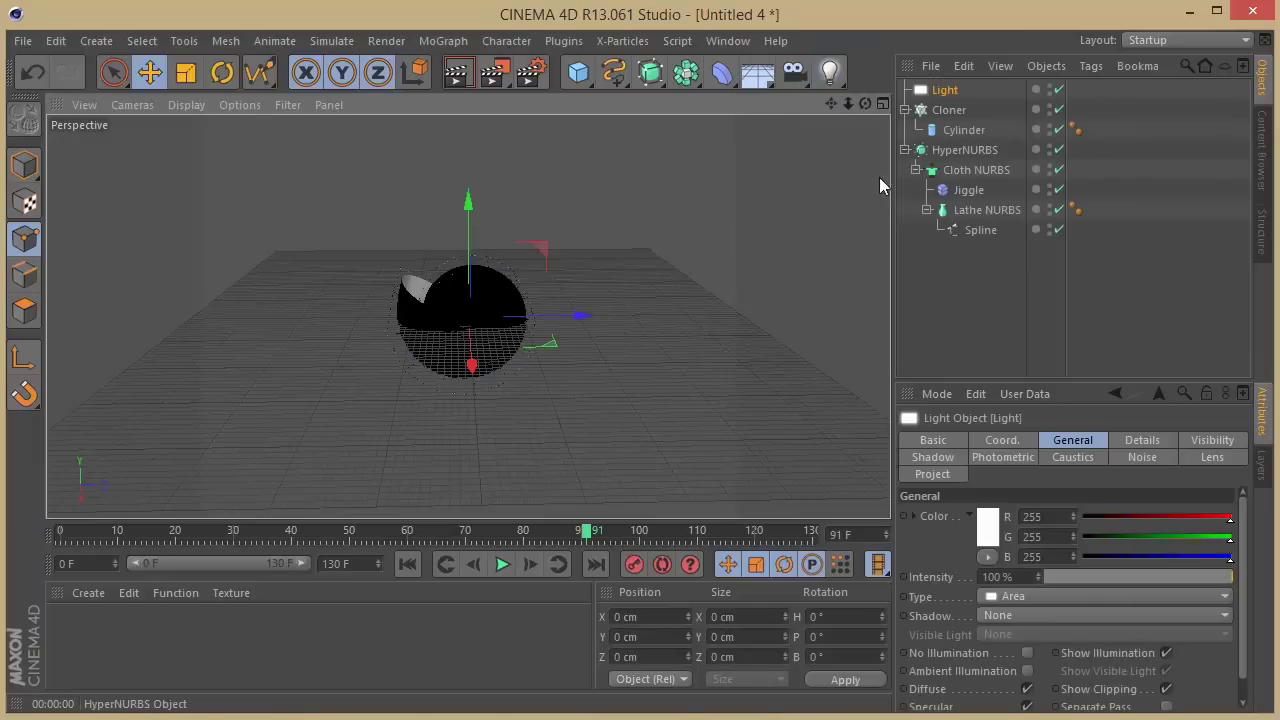
drag(576, 306, 738, 418)
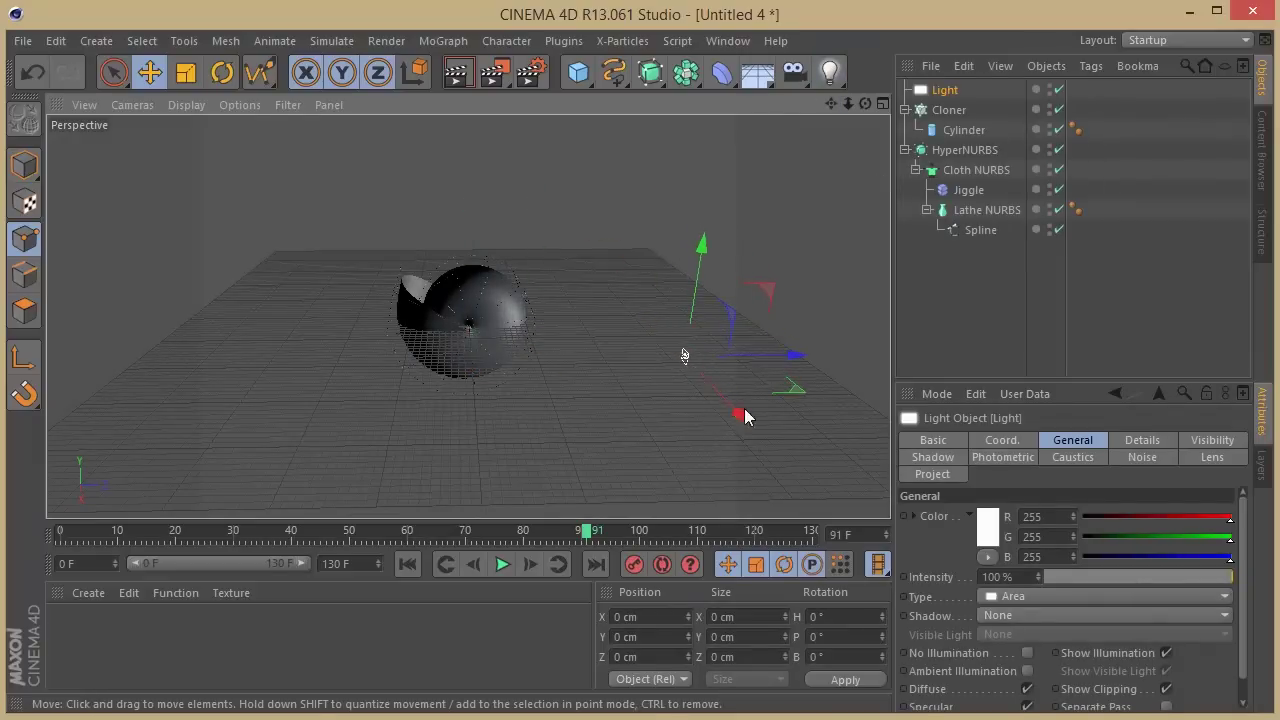
Duplicate the area light to the opposite side of the shell and select both lights in Model mode
ctrl+drag(797, 365, 358, 376)
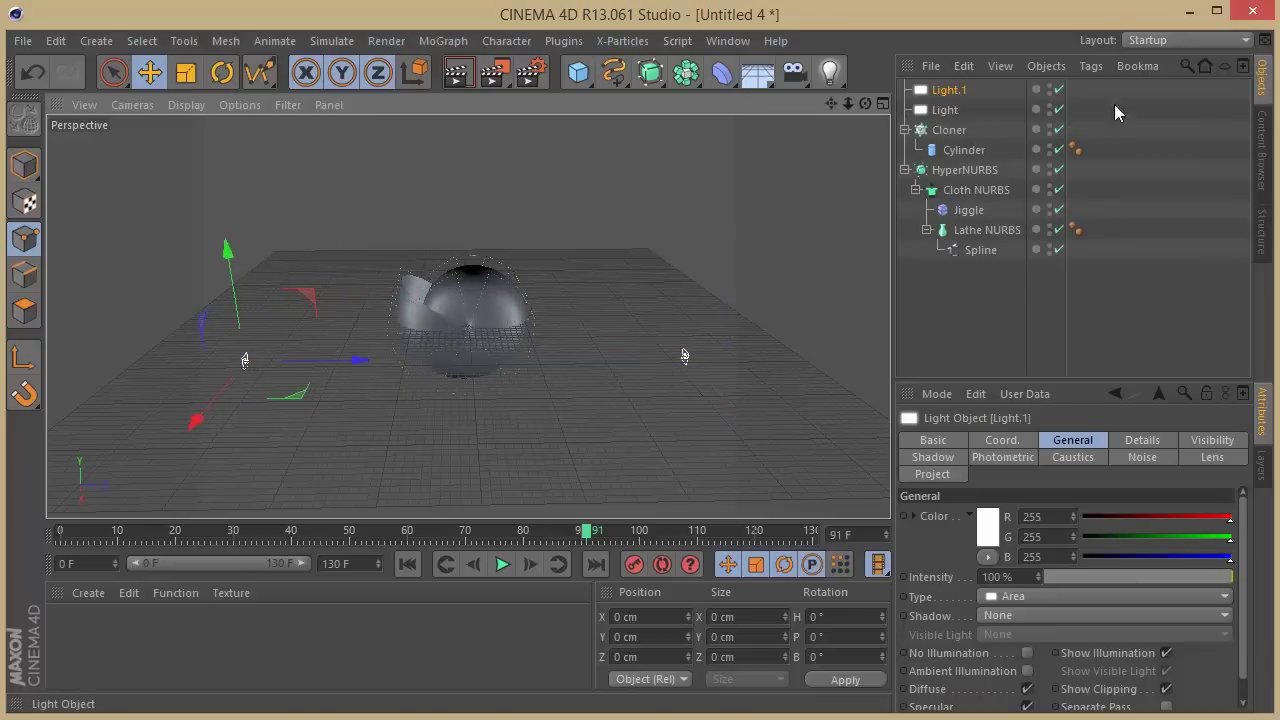
ctrl+click(975, 107)
click(24, 165)
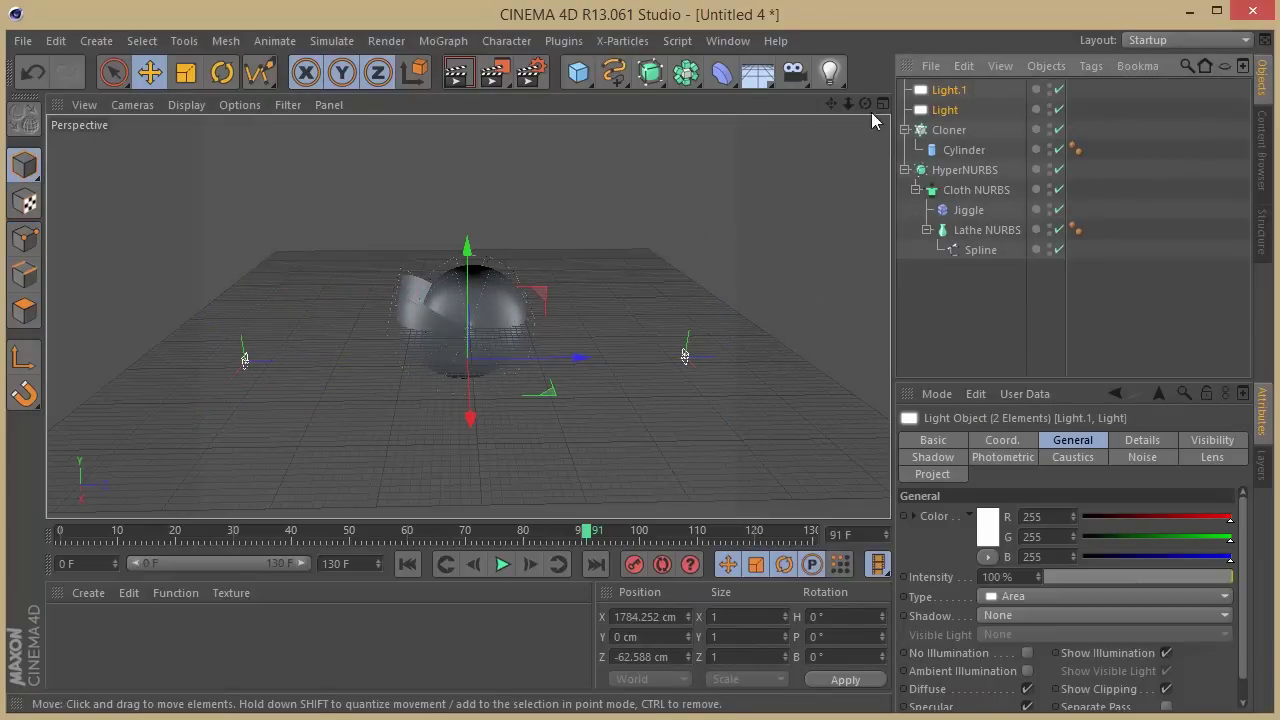
drag(848, 103, 908, 96)
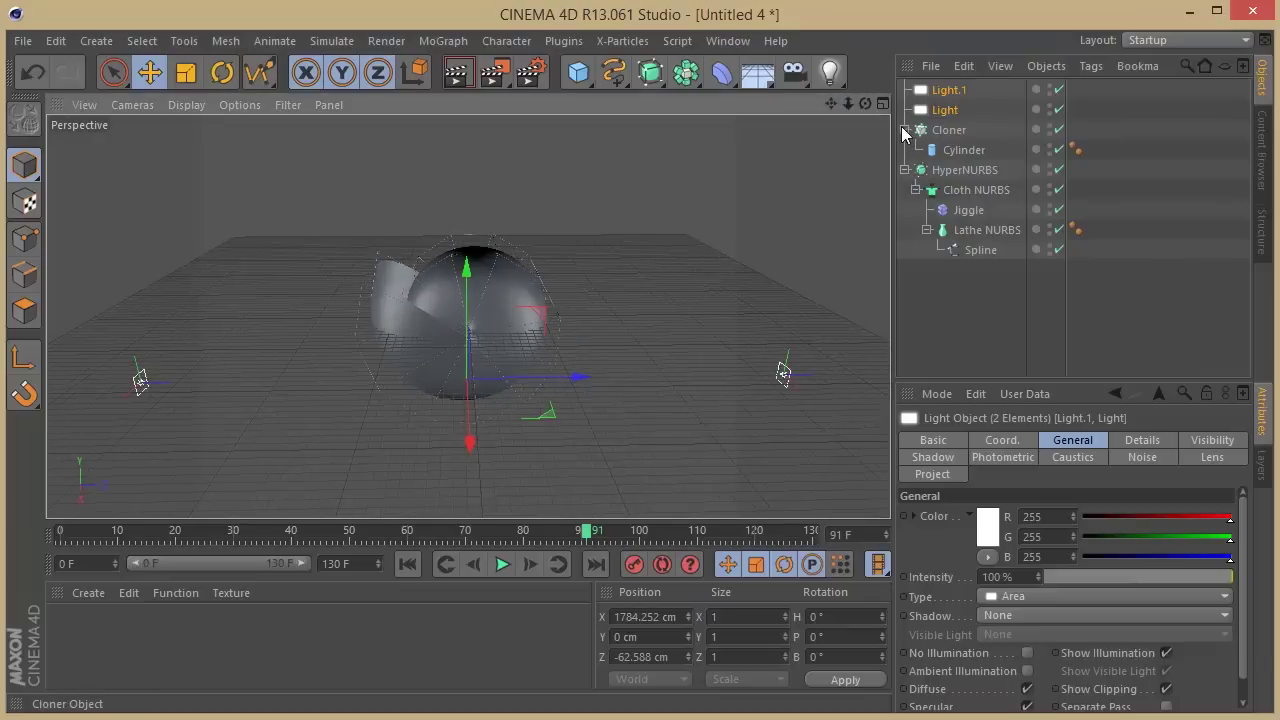
Collapse the Cloner and HyperNURBS hierarchies and group both objects under a null
ctrl+click(904, 130)
drag(941, 157, 964, 125)
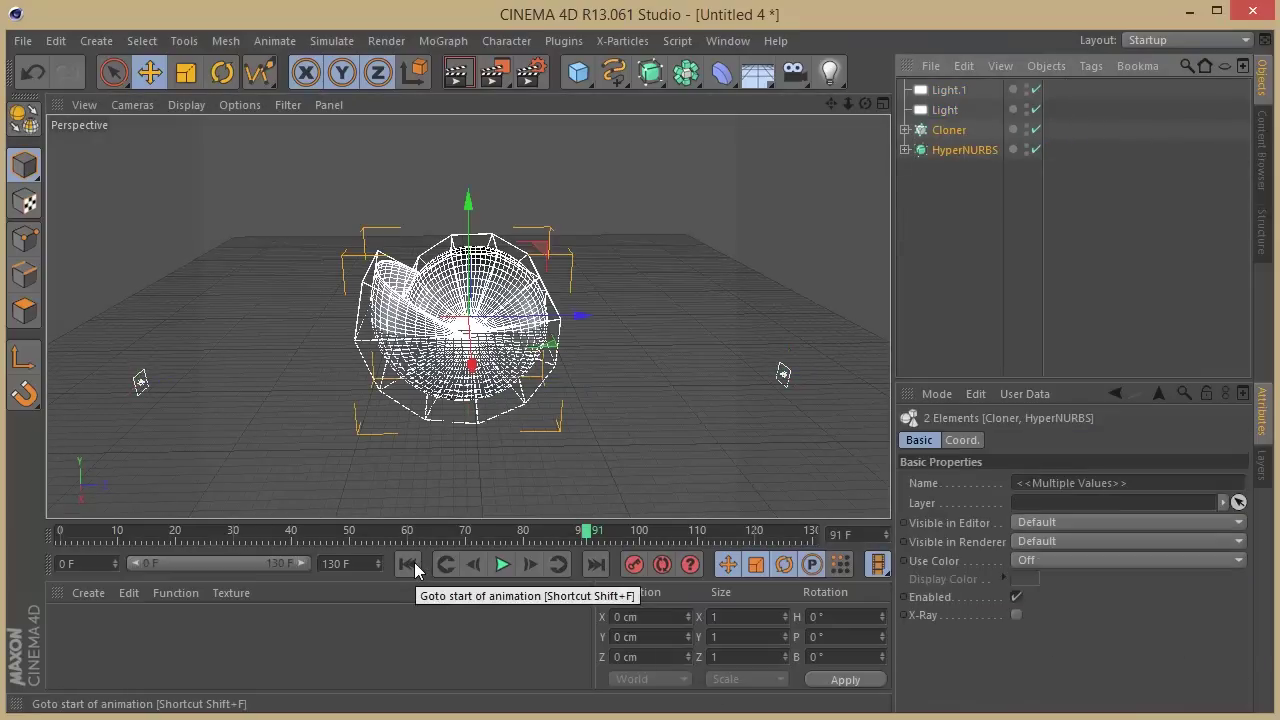
key(alt+g)
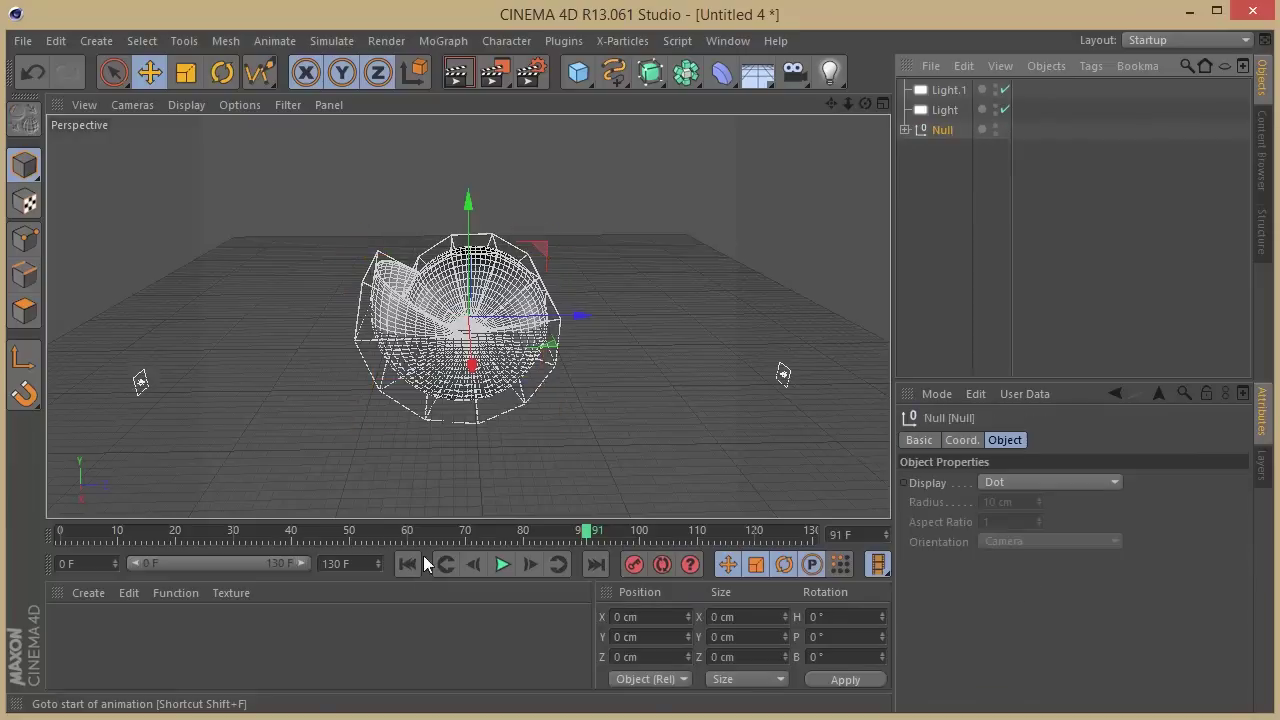
Rename the null that groups the shell objects as nautilus and scale it down uniformly
double_click(943, 130)
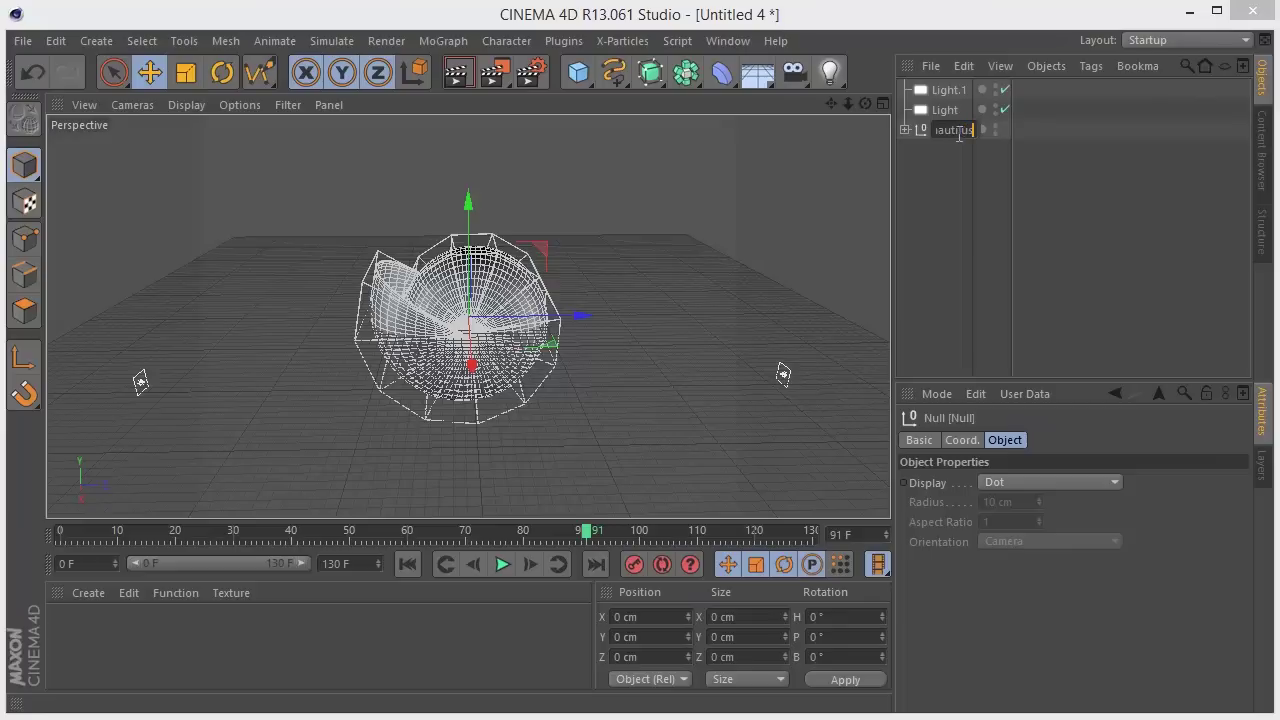
key(Return)
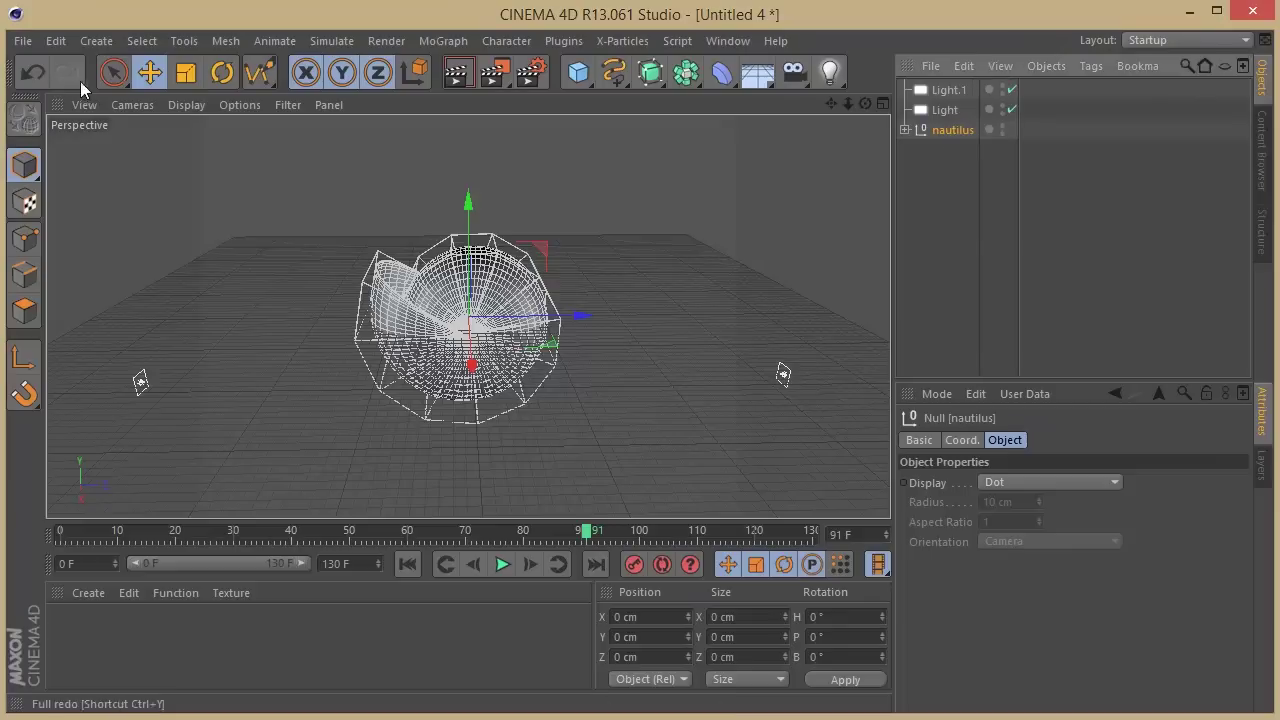
click(185, 72)
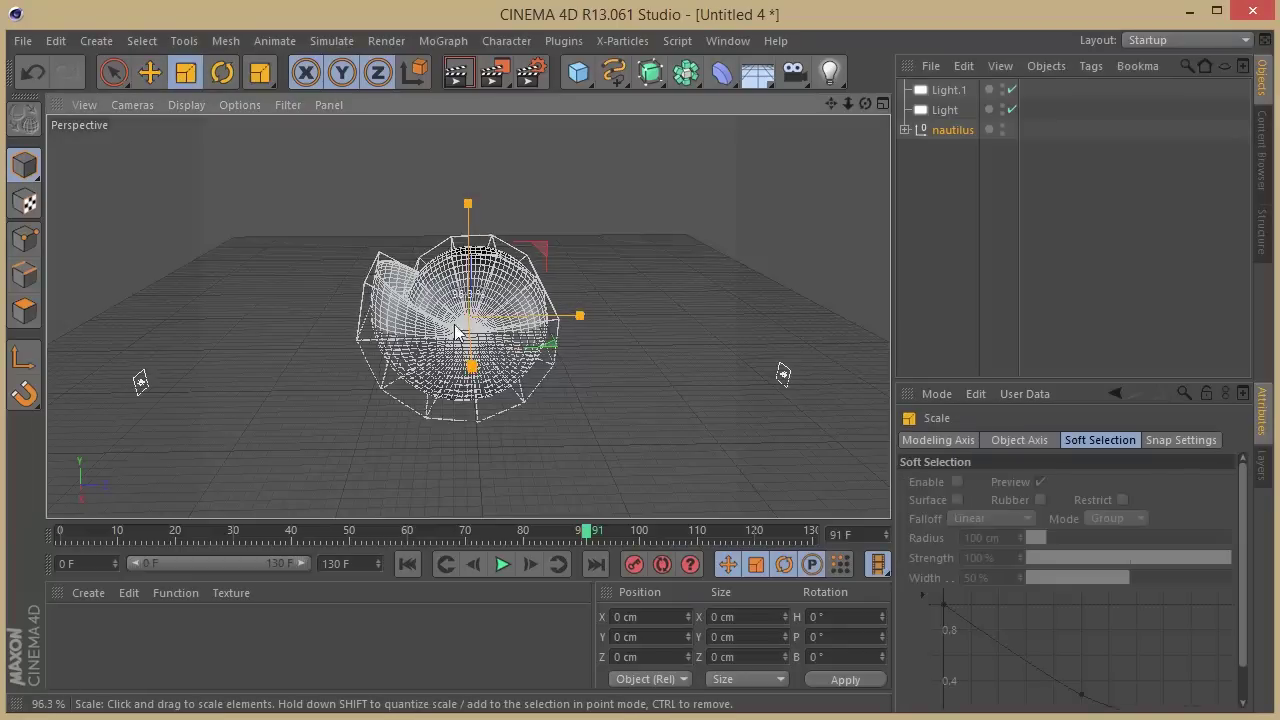
drag(455, 330, 186, 388)
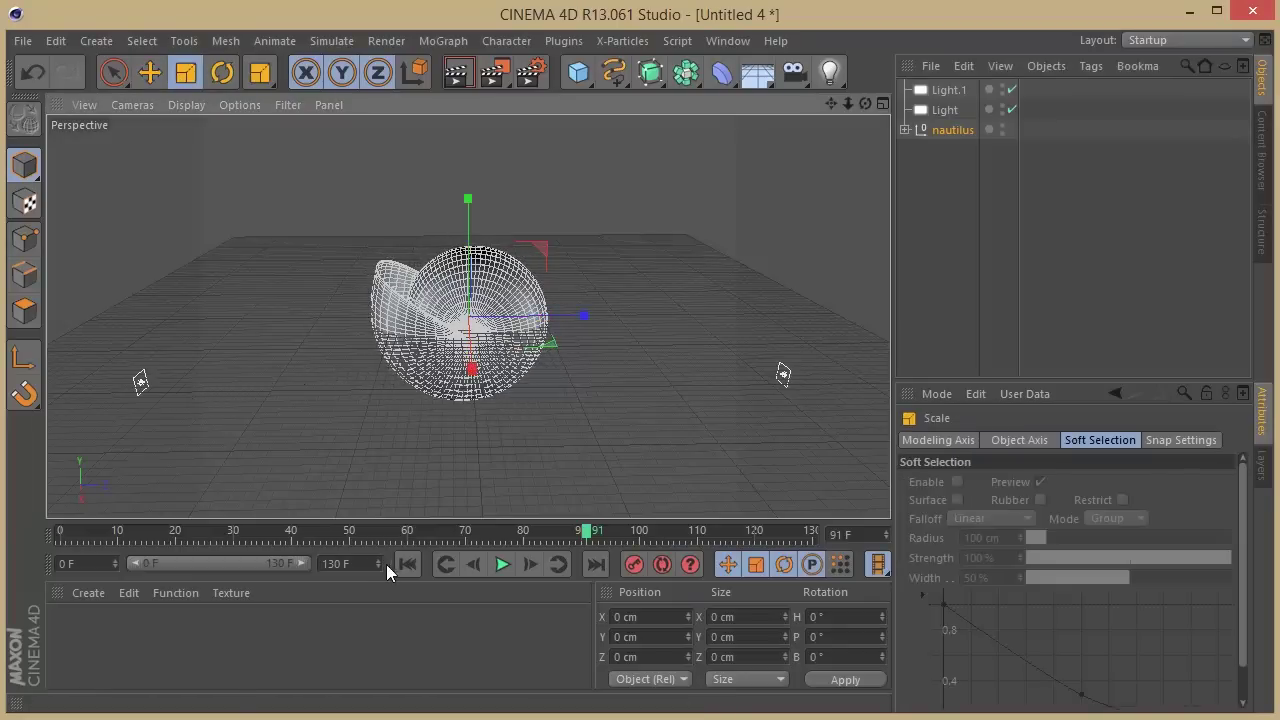
Play the shell animation from the start and stop it at frame 82
click(407, 564)
click(502, 564)
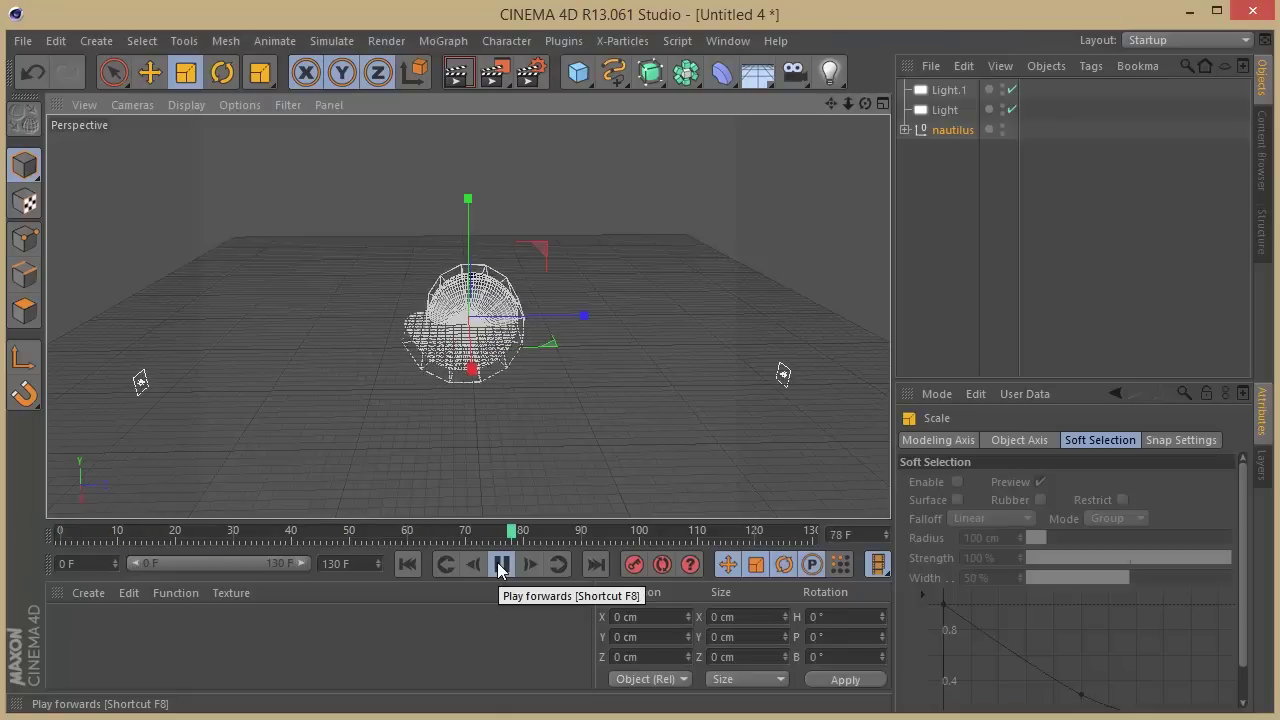
click(502, 564)
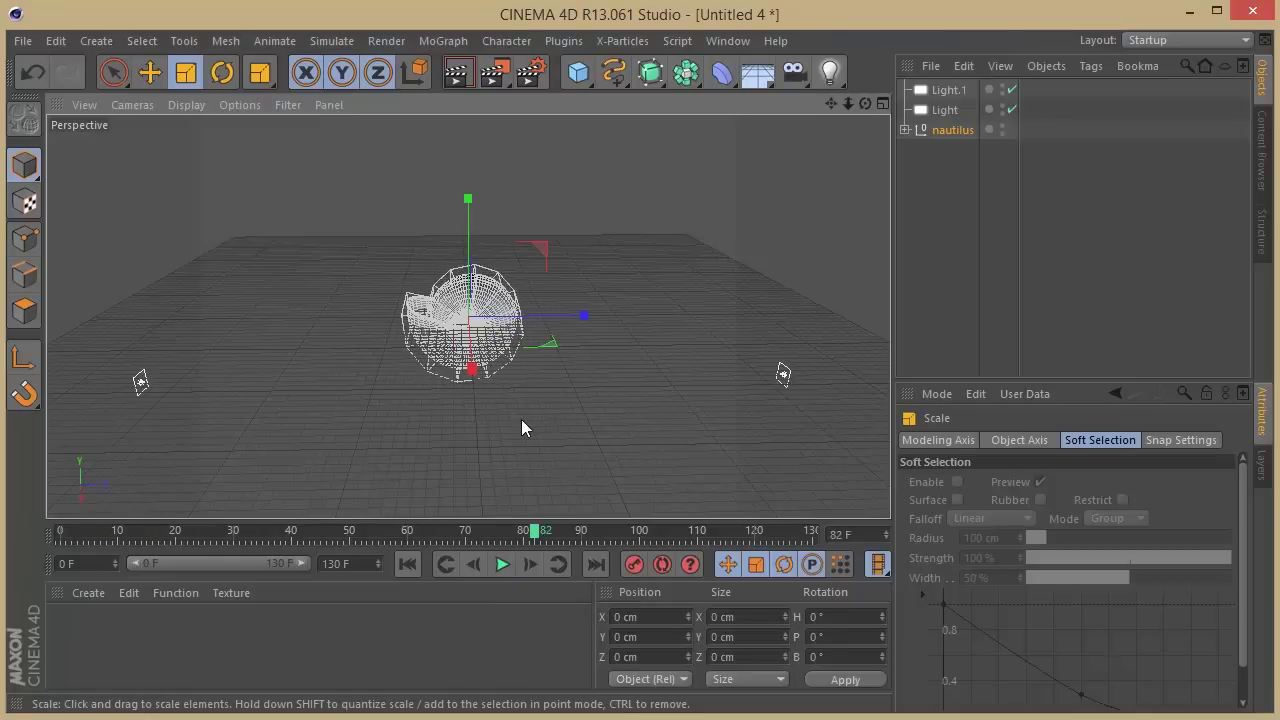
Enlarge the emitting rectangles of both area lights so they become tall, wide panels around the shell
drag(860, 107, 524, 307)
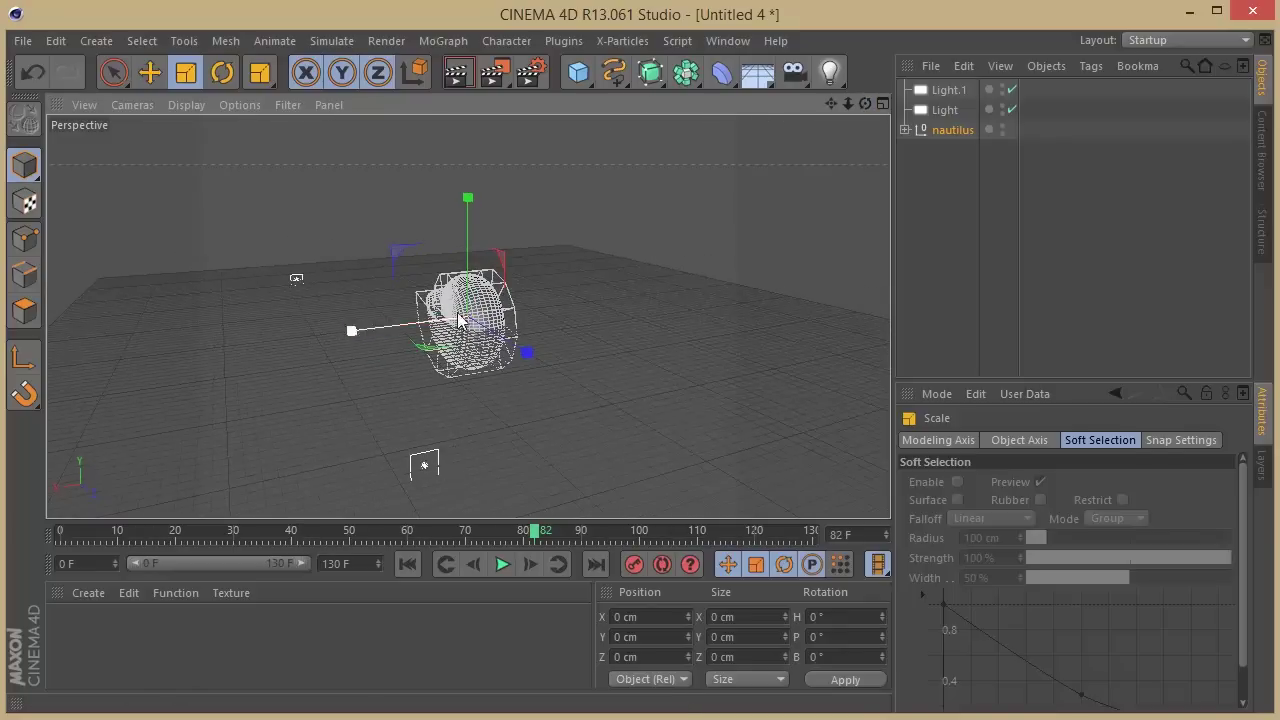
drag(862, 104, 895, 110)
click(932, 91)
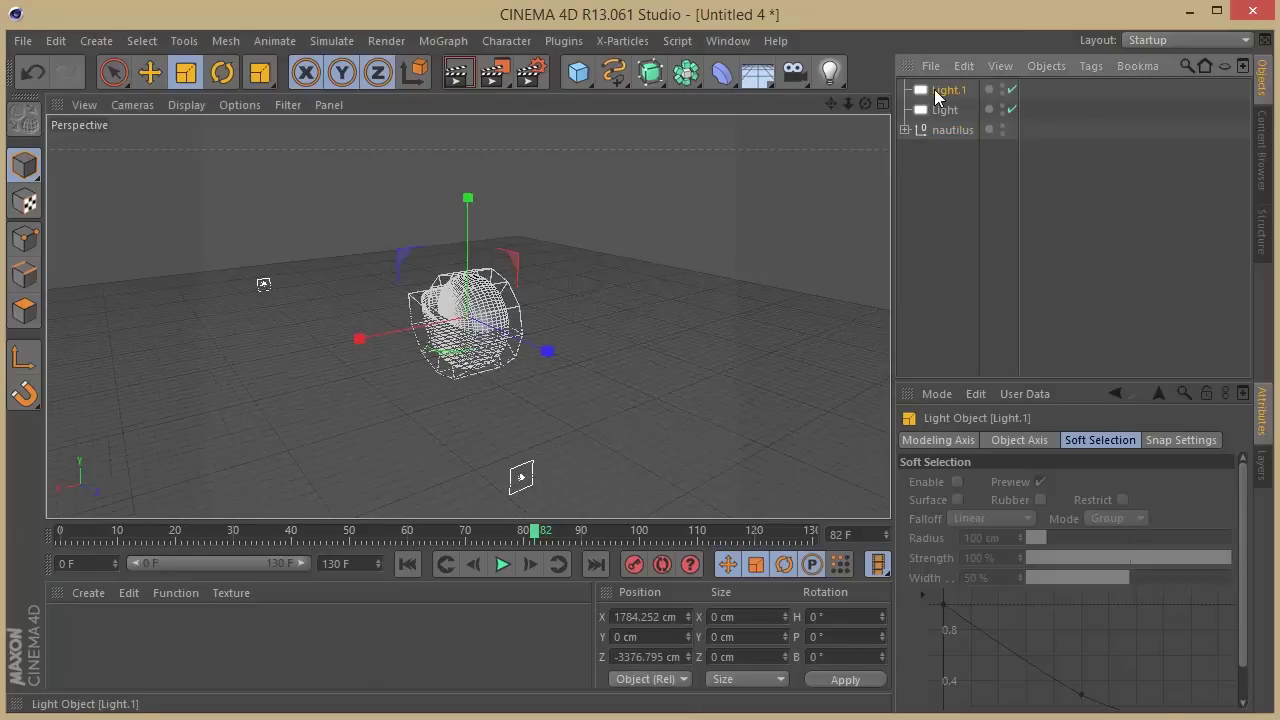
drag(275, 290, 257, 214)
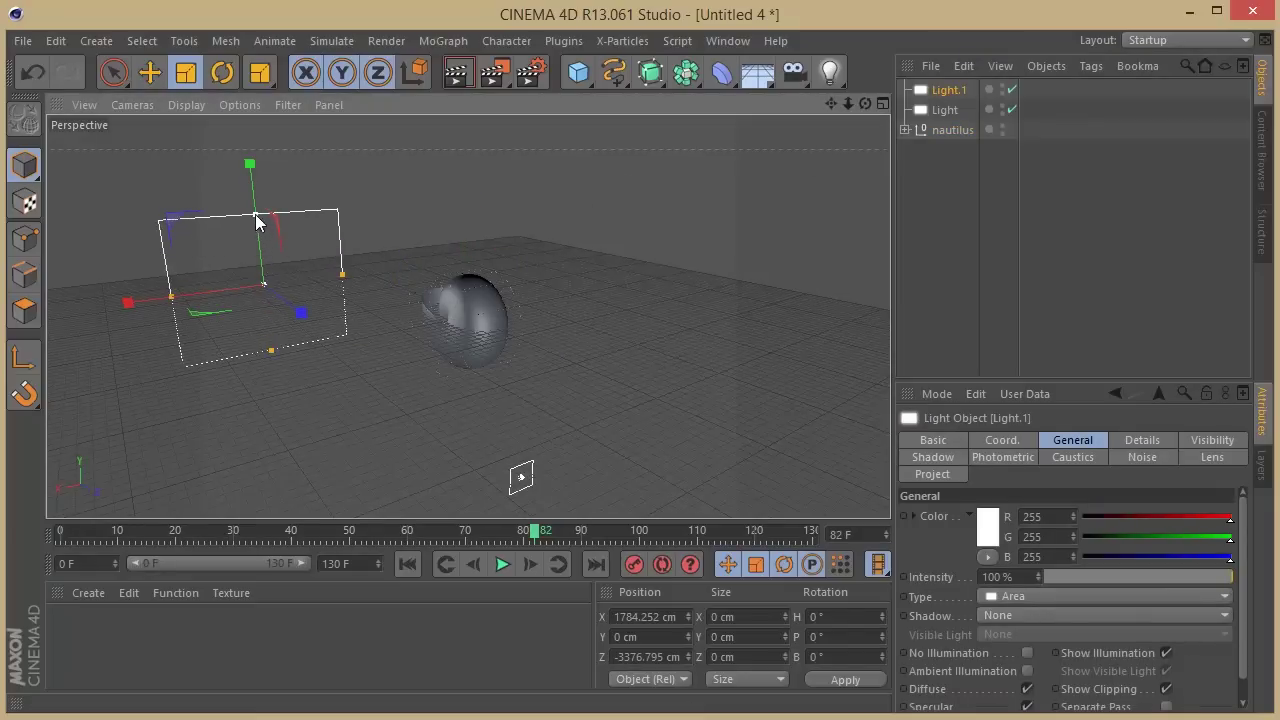
click(944, 110)
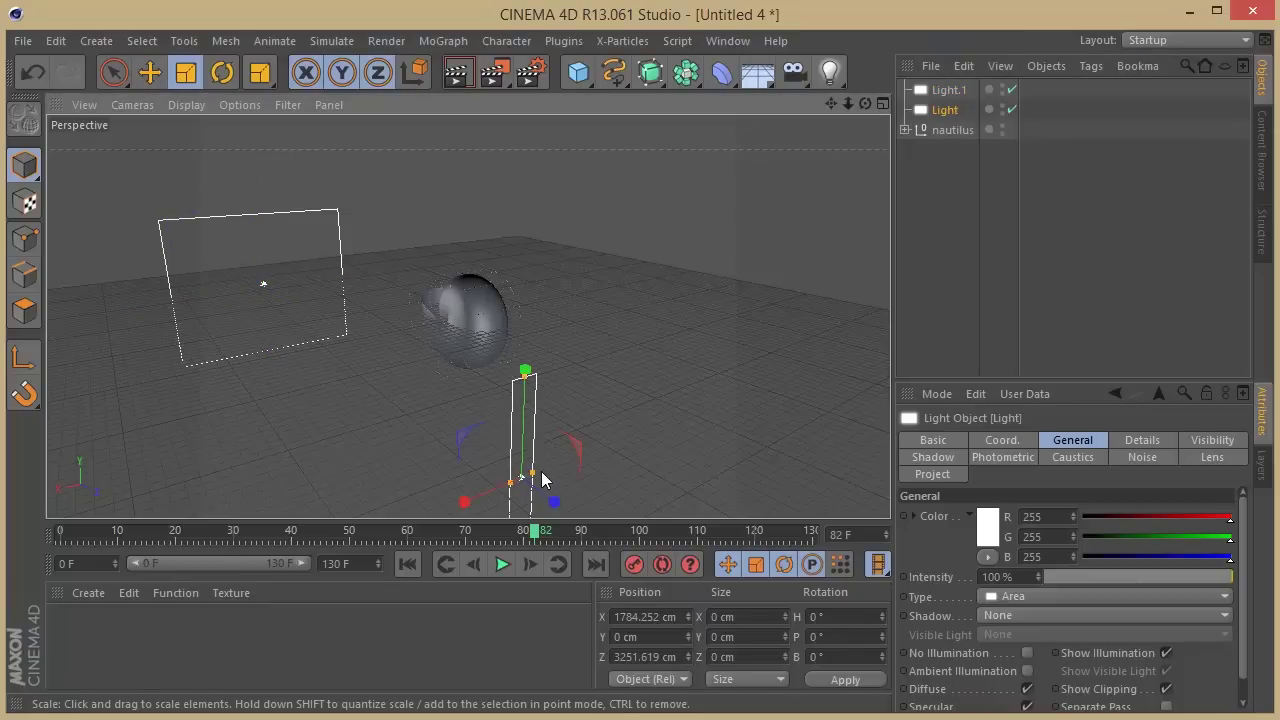
drag(543, 466, 614, 450)
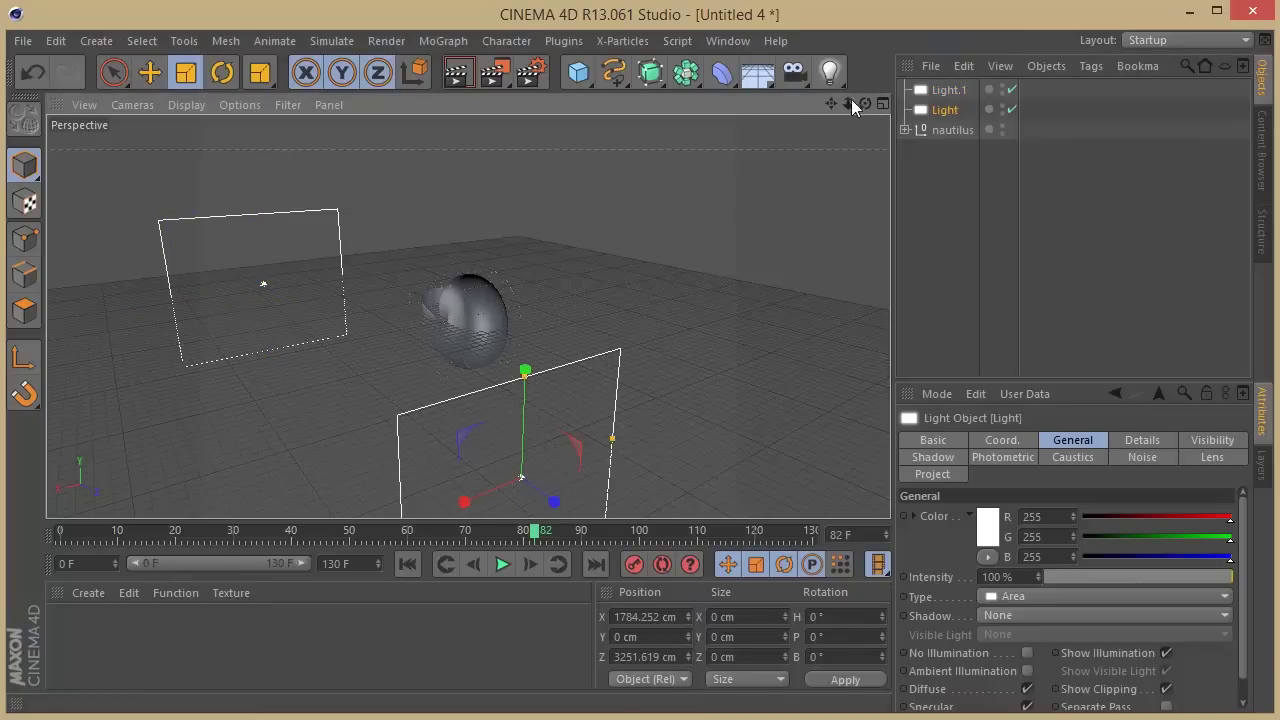
Select both area lights and move them together along X towards the shell, to about X 1358 cm
drag(851, 101, 743, 110)
drag(865, 103, 807, 104)
drag(1054, 84, 956, 112)
click(149, 72)
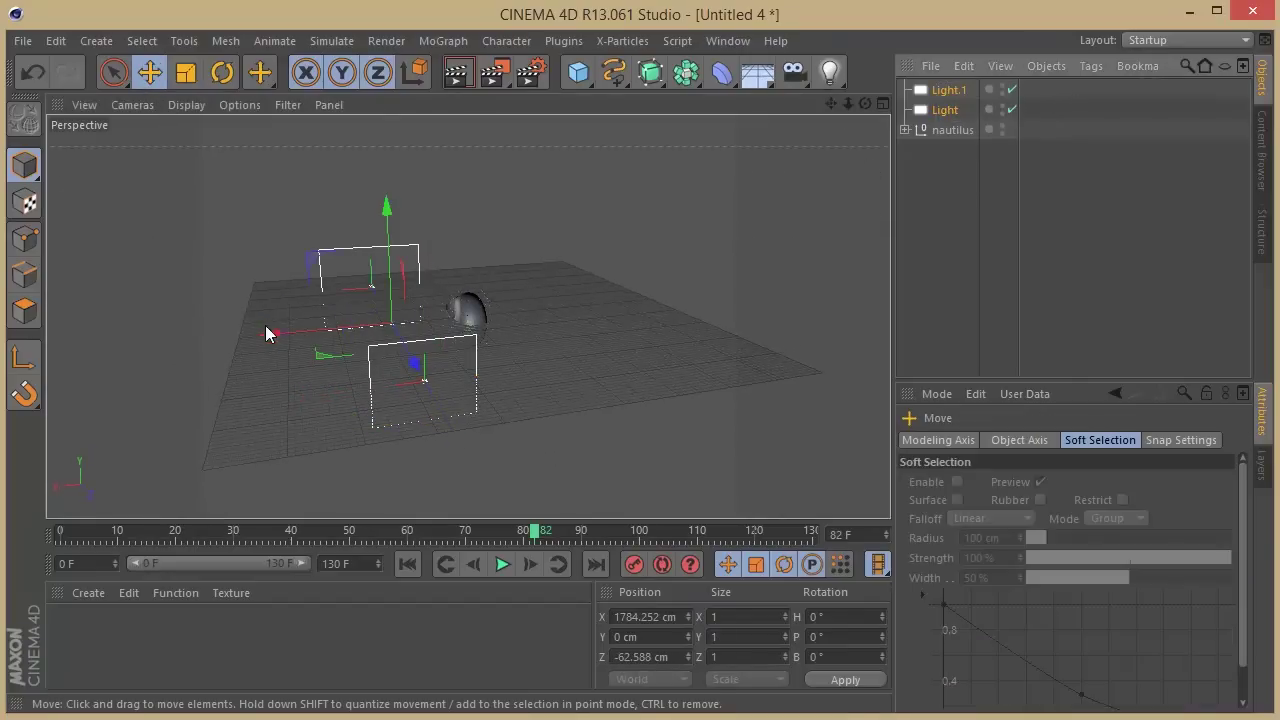
mouse_move(268, 334)
mouse_down()
mouse_move(343, 342)
mouse_move(288, 345)
mouse_up()
drag(847, 104, 938, 108)
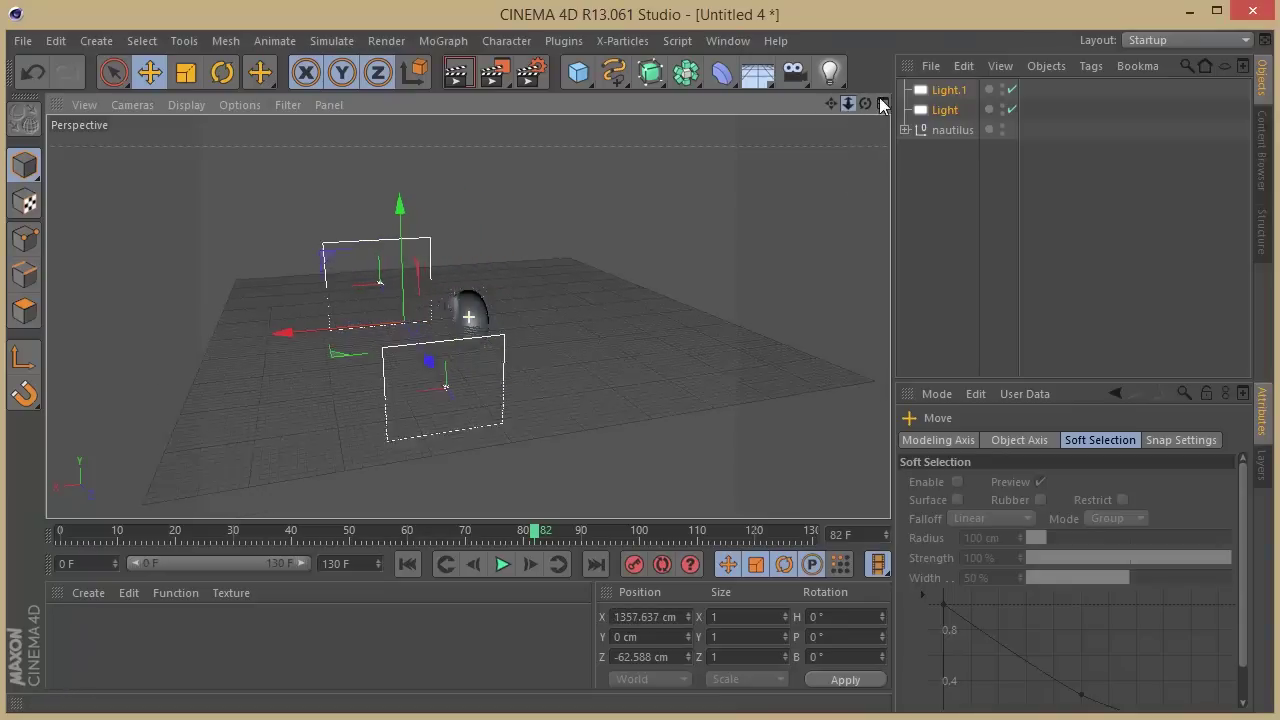
Add VrayLight tags to both area lights and enable shadows for them
right_click(938, 108)
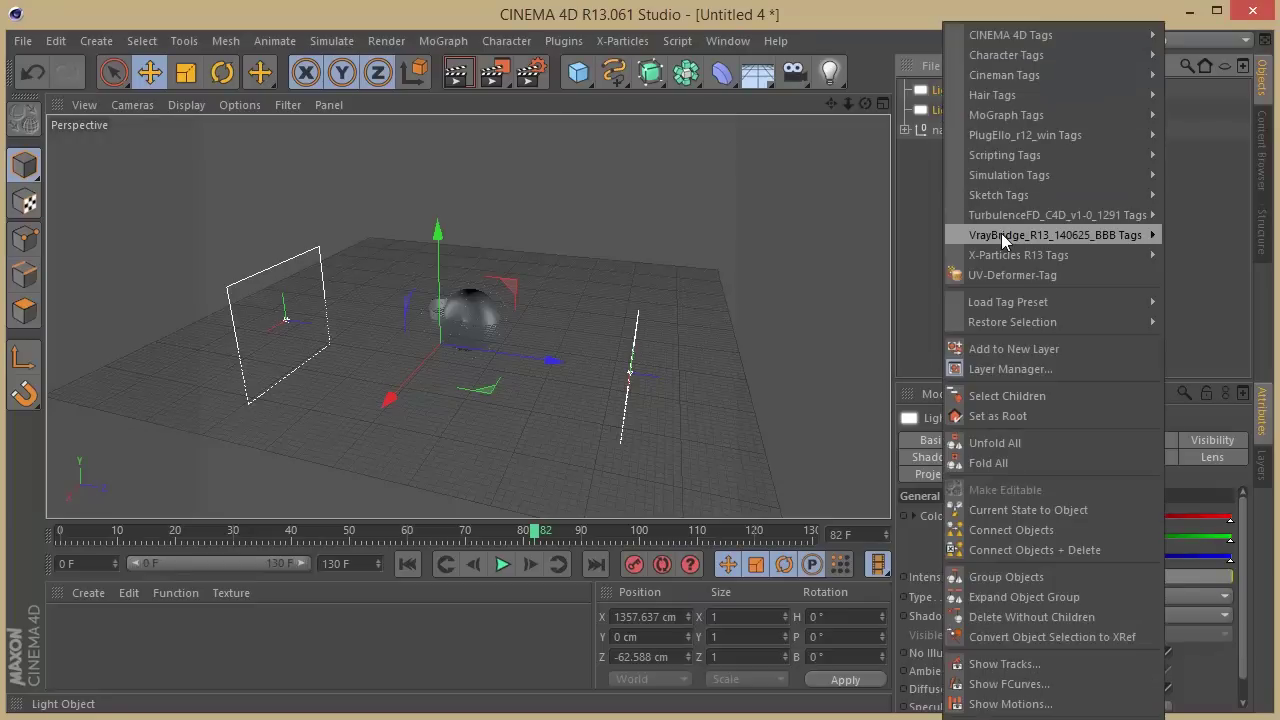
mouse_move(1001, 234)
click(1223, 316)
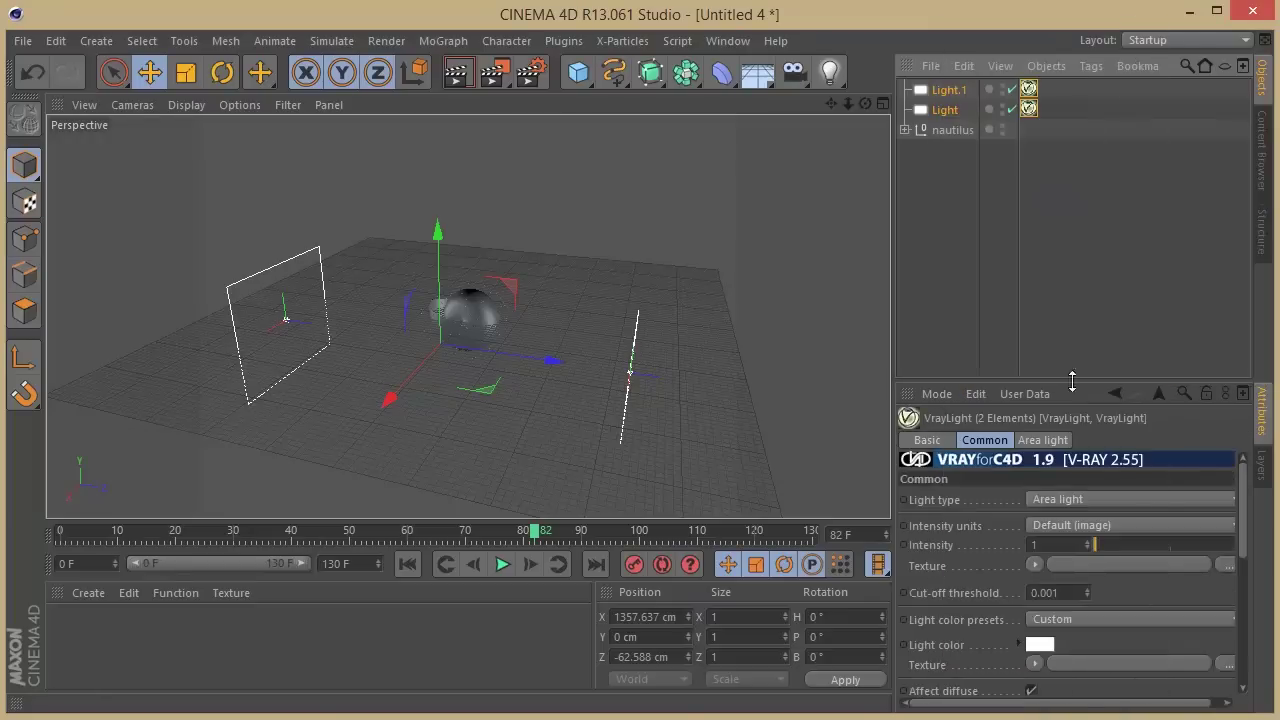
drag(1243, 530, 1243, 650)
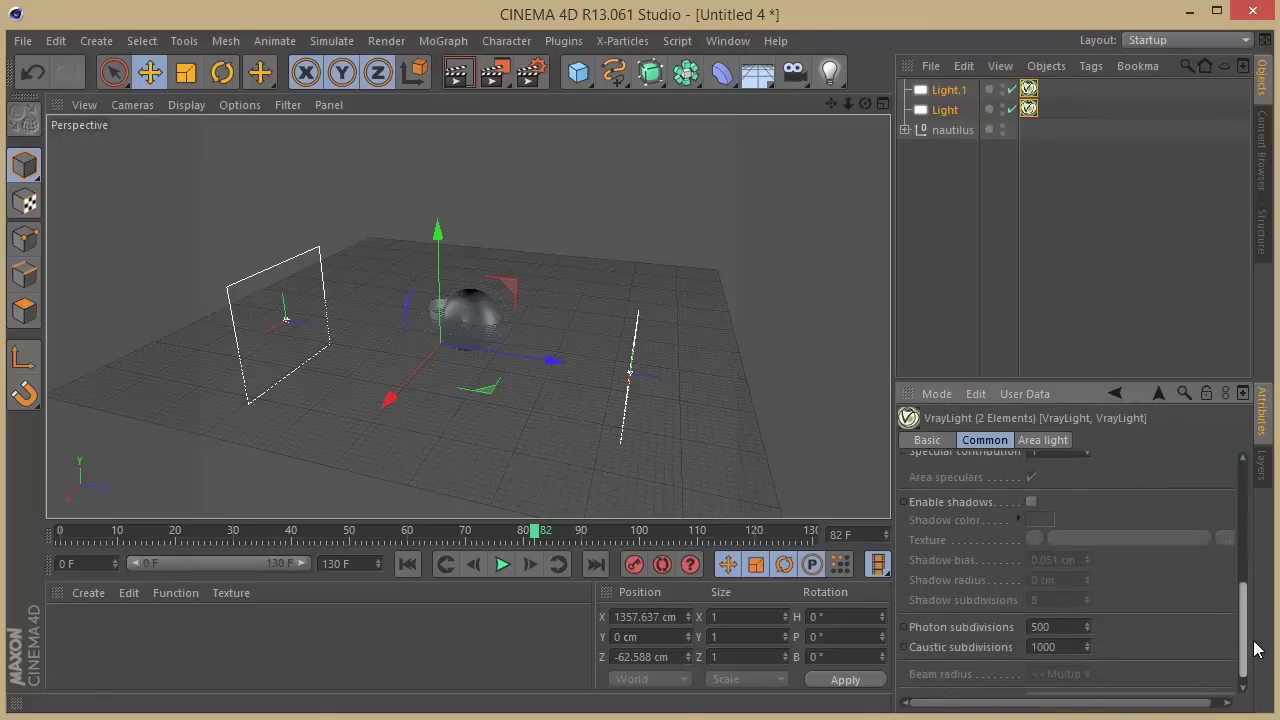
click(1031, 502)
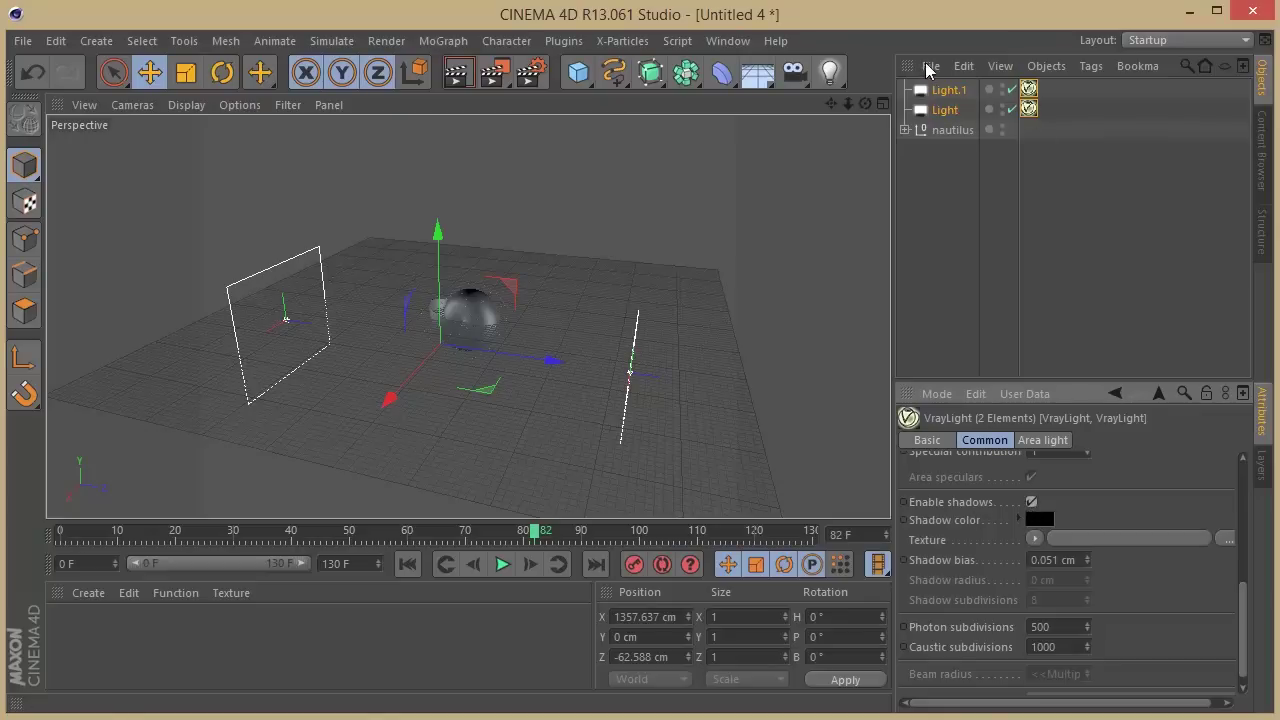
Add a camera, look through it, and frame the shell closely from the front at a low angle
click(796, 76)
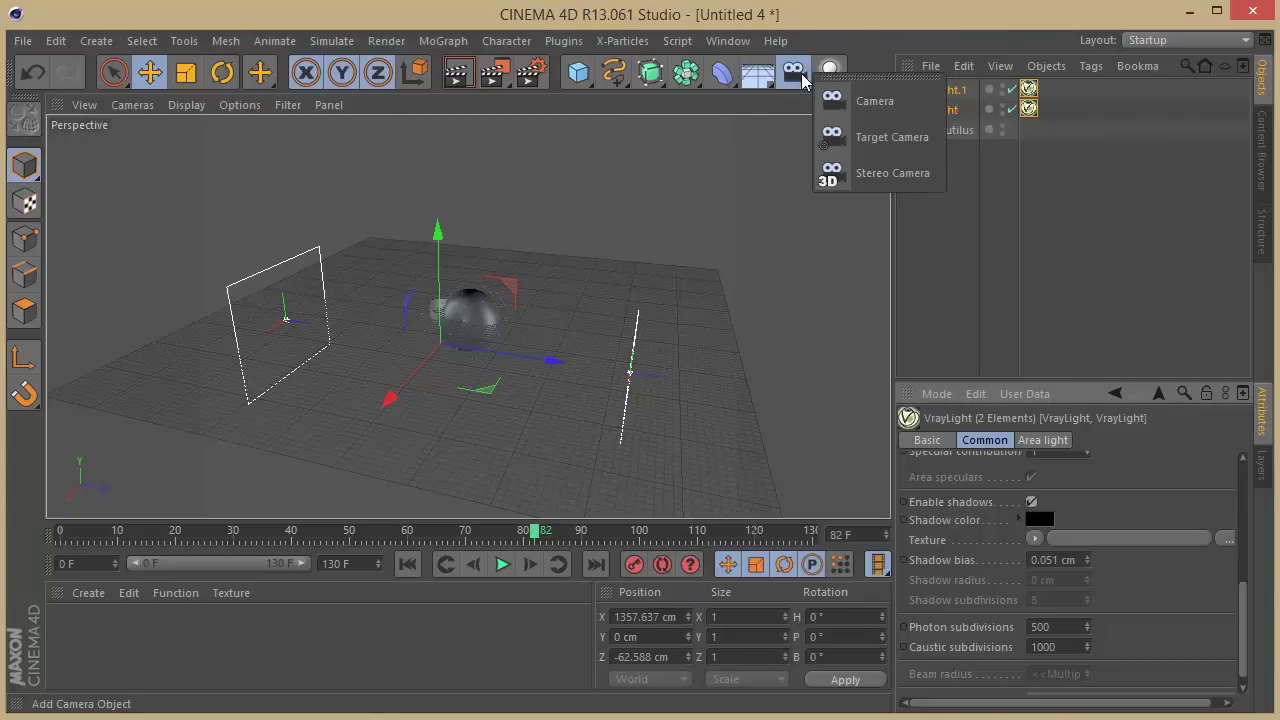
click(864, 100)
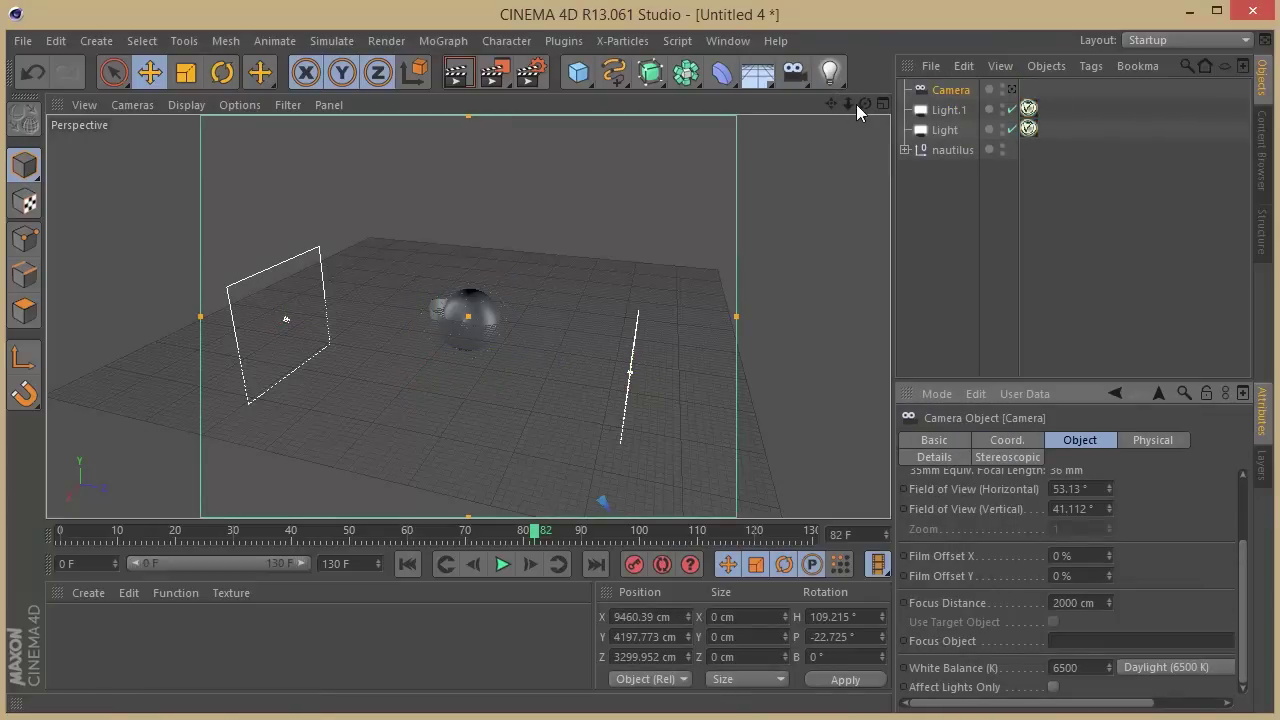
drag(857, 103, 930, 85)
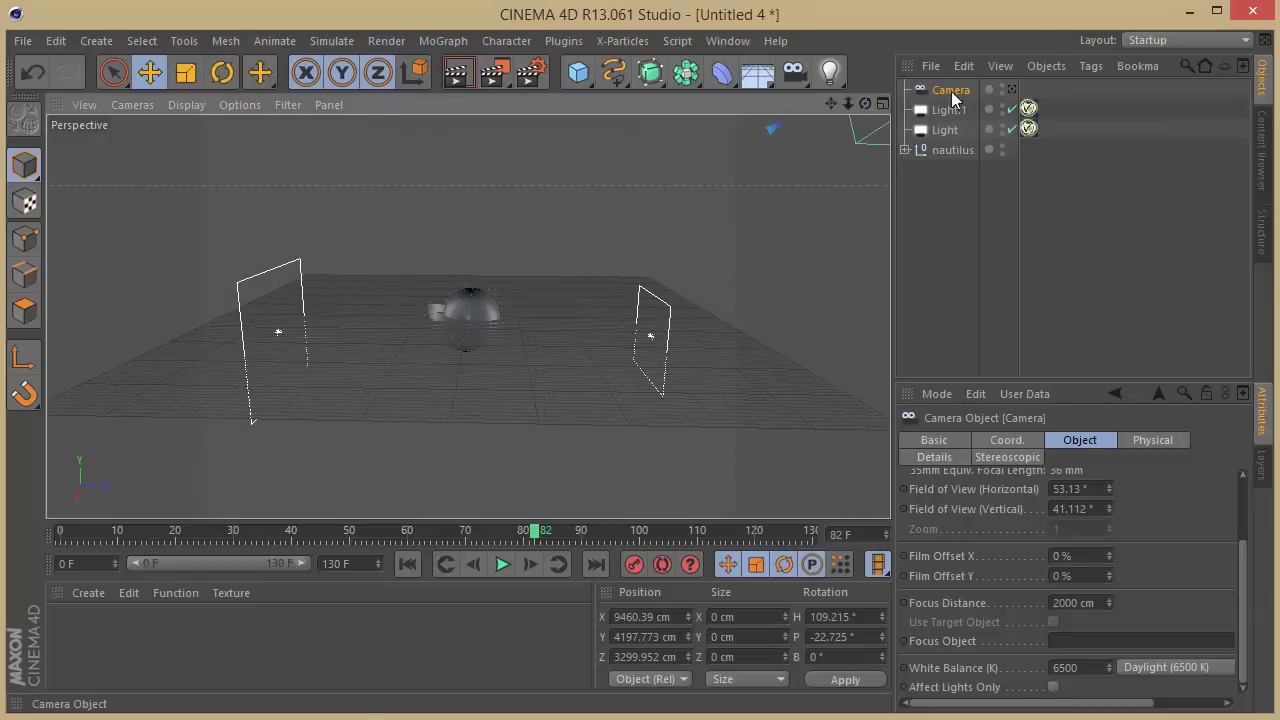
click(1012, 89)
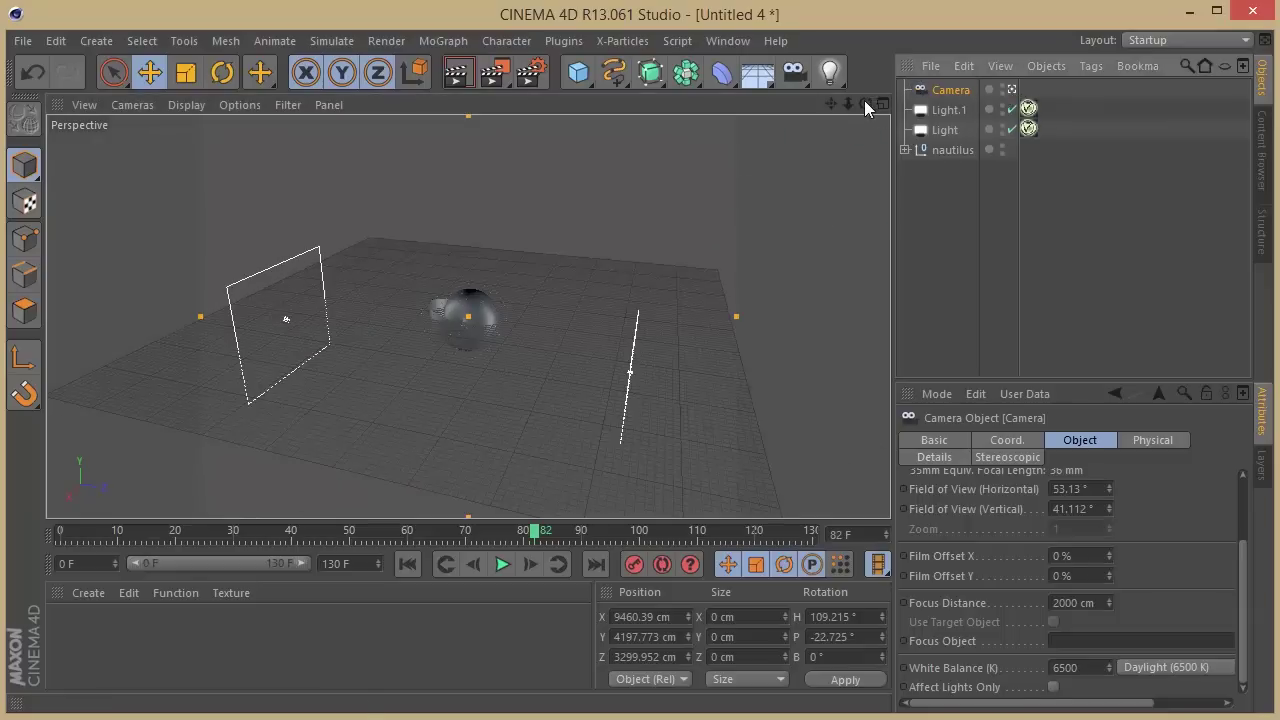
drag(912, 78, 939, 60)
drag(838, 104, 875, 64)
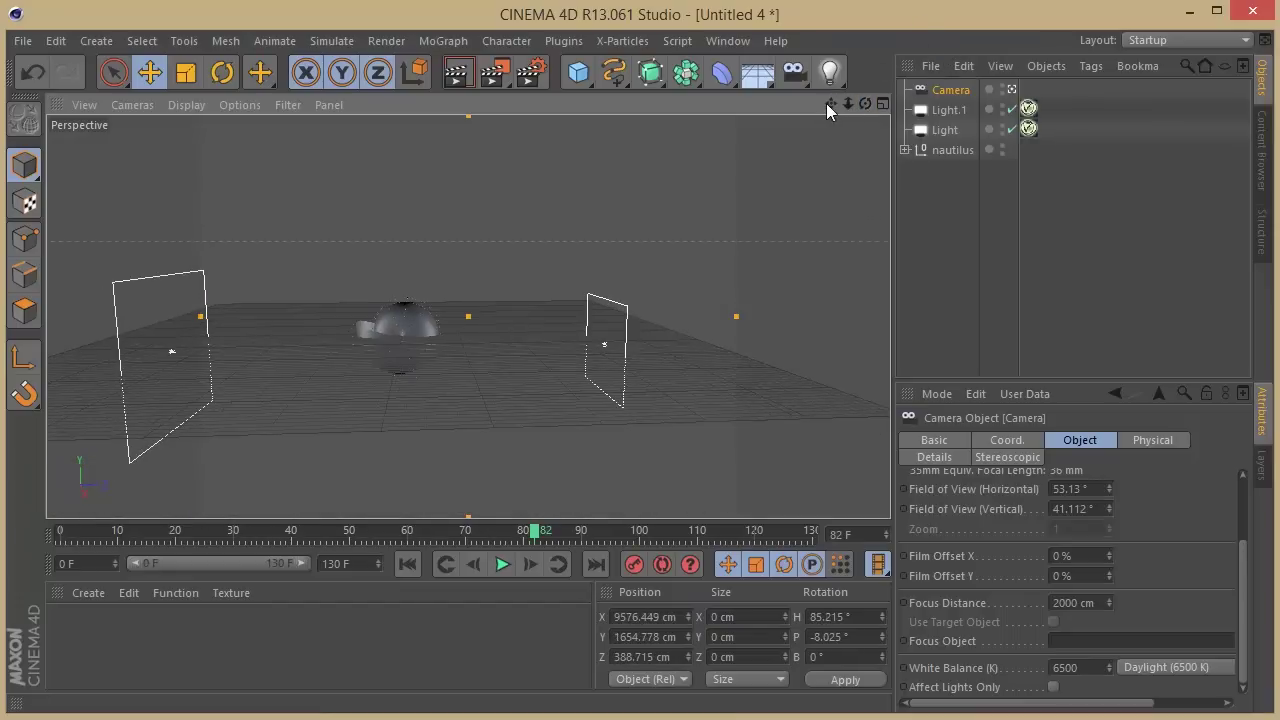
drag(830, 103, 991, 83)
drag(836, 104, 878, 104)
Set the camera's rotation to heading 90° and pitch 0°
click(1013, 443)
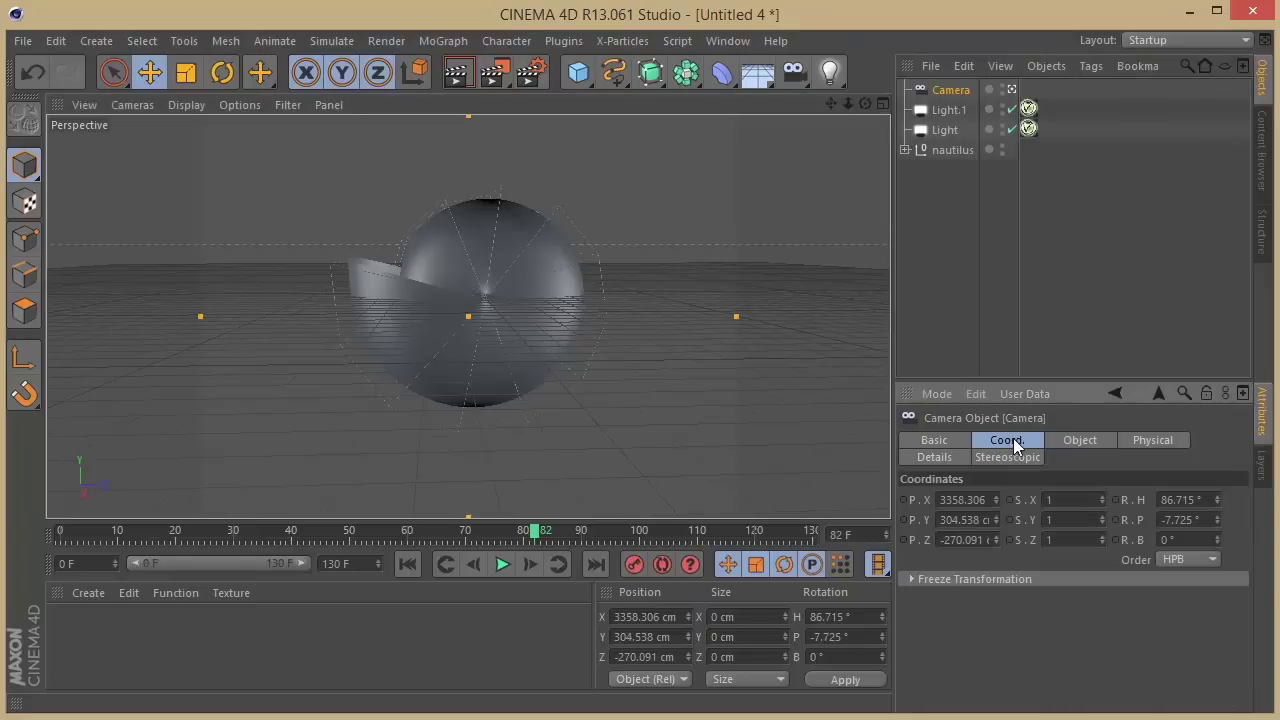
click(1203, 499)
text(90)
text(0)
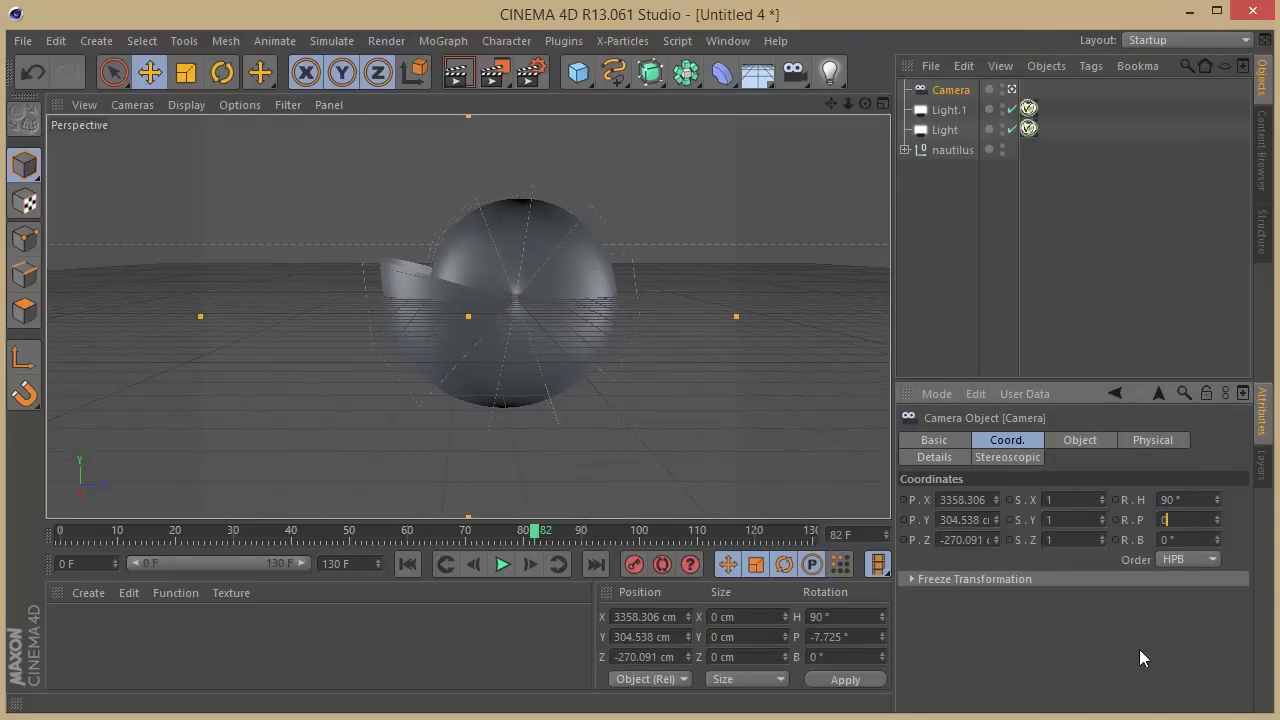
key(Return)
Recentre the camera on the shell and render a preview of frame 82 through it
drag(831, 101, 542, 103)
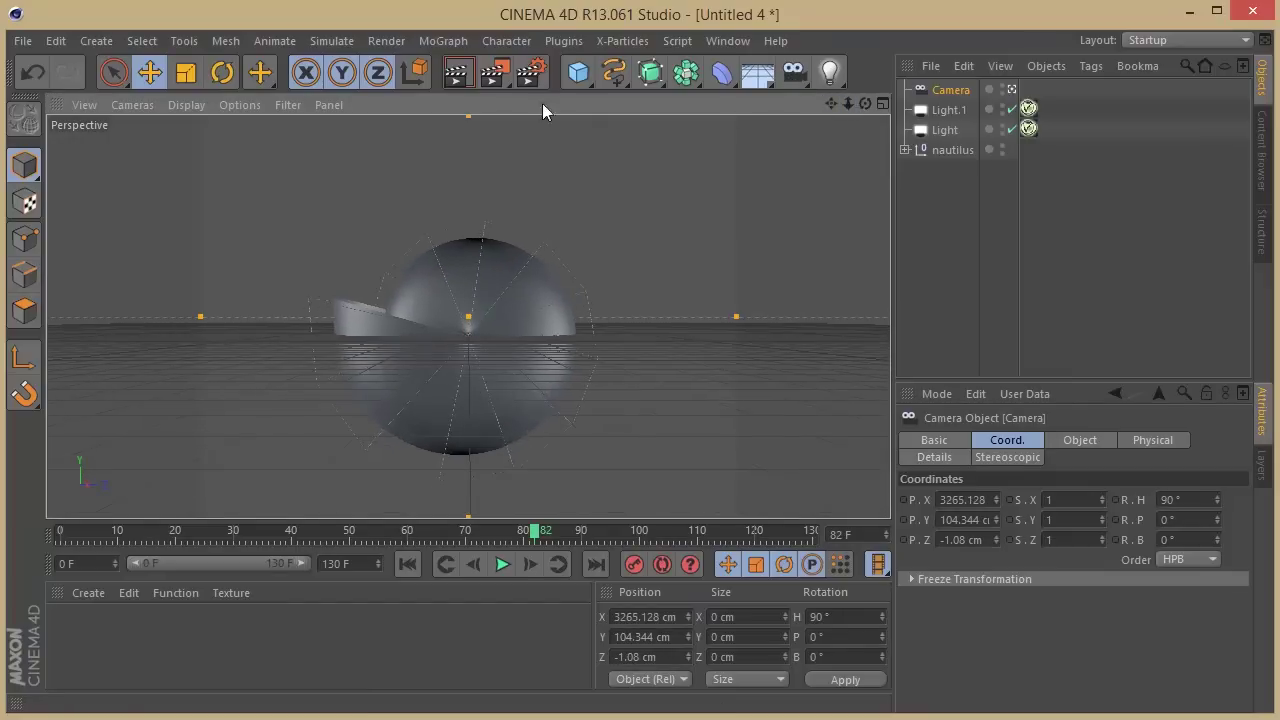
click(457, 72)
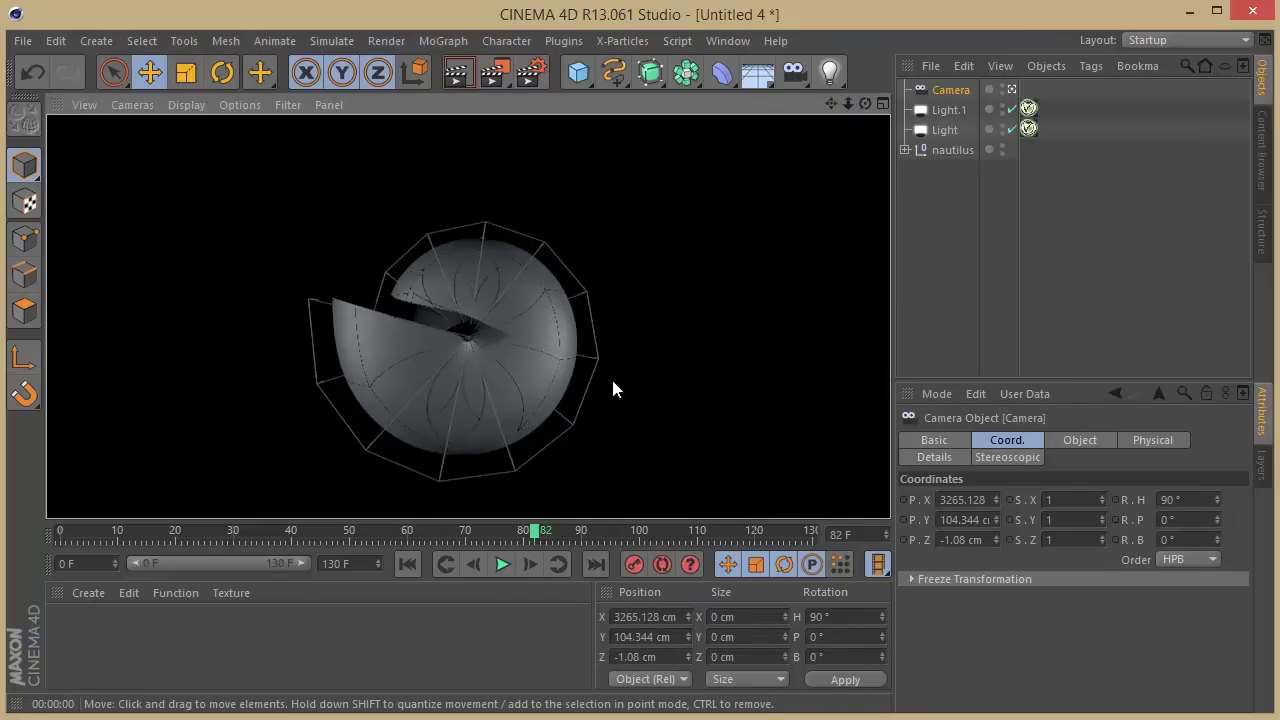
click(904, 212)
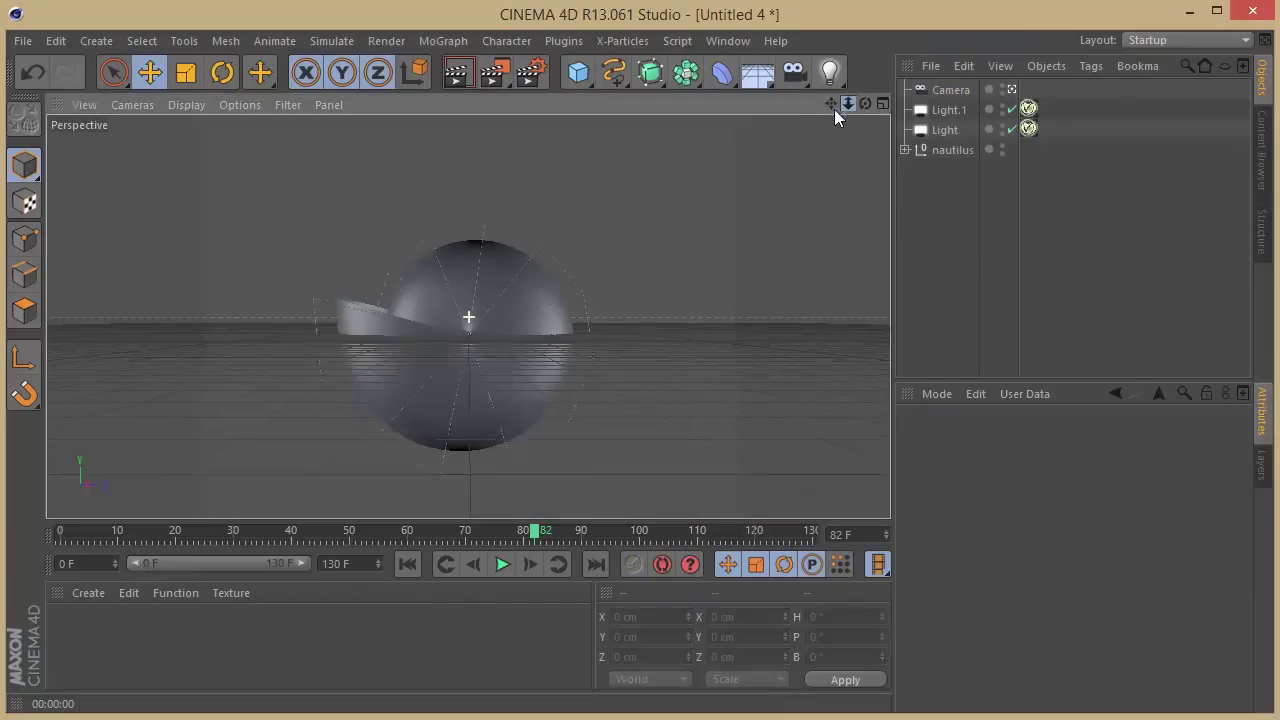
Move the camera back from the shell and add a VrayPhysicalCamera tag to it
click(950, 90)
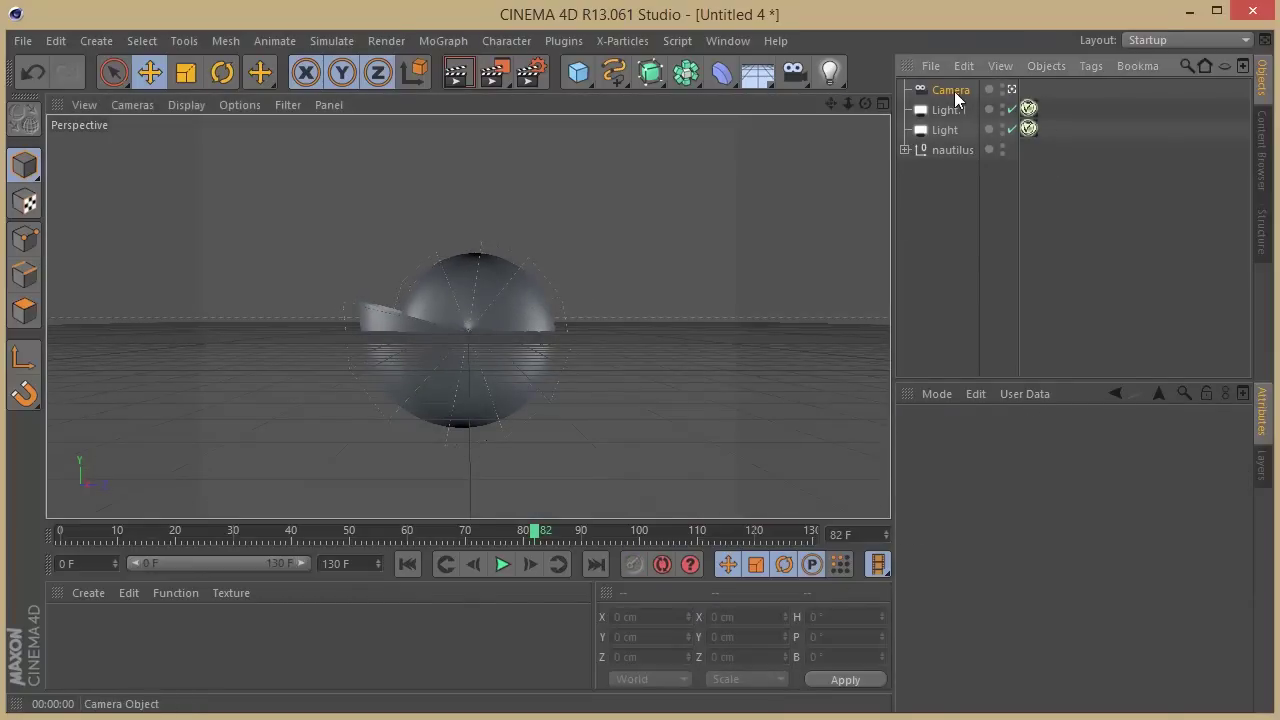
right_click(950, 90)
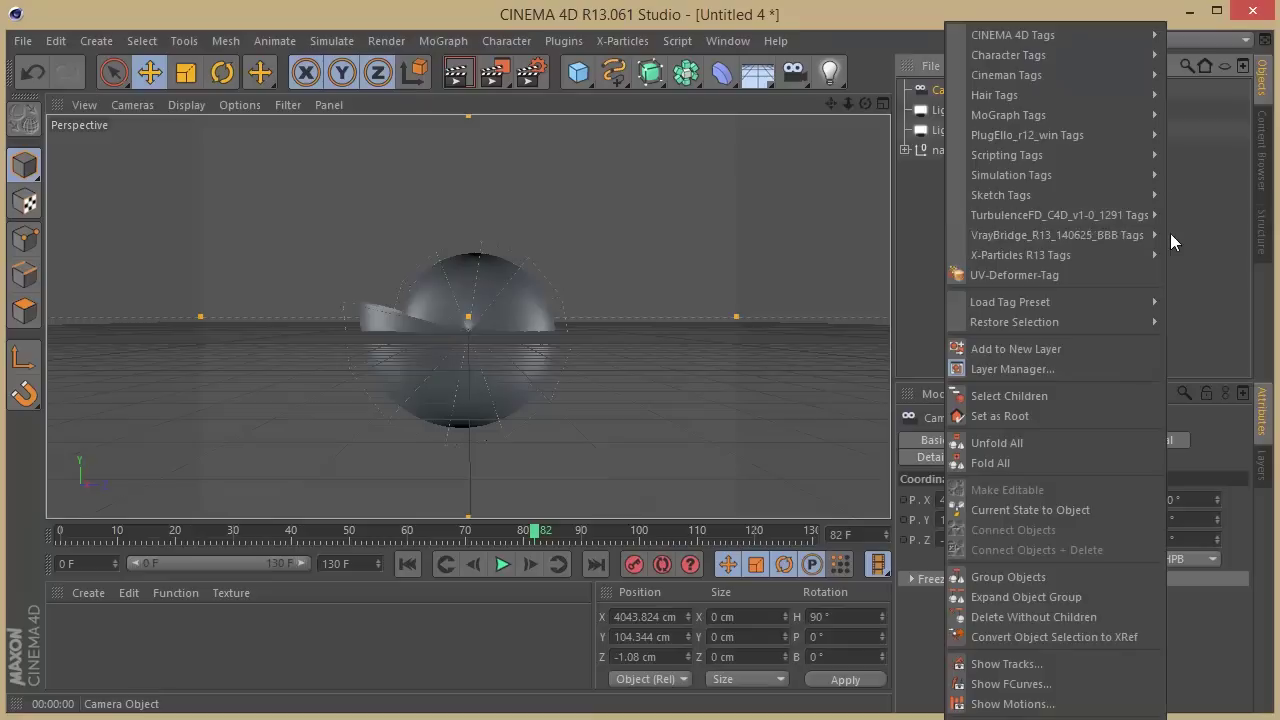
mouse_move(1145, 235)
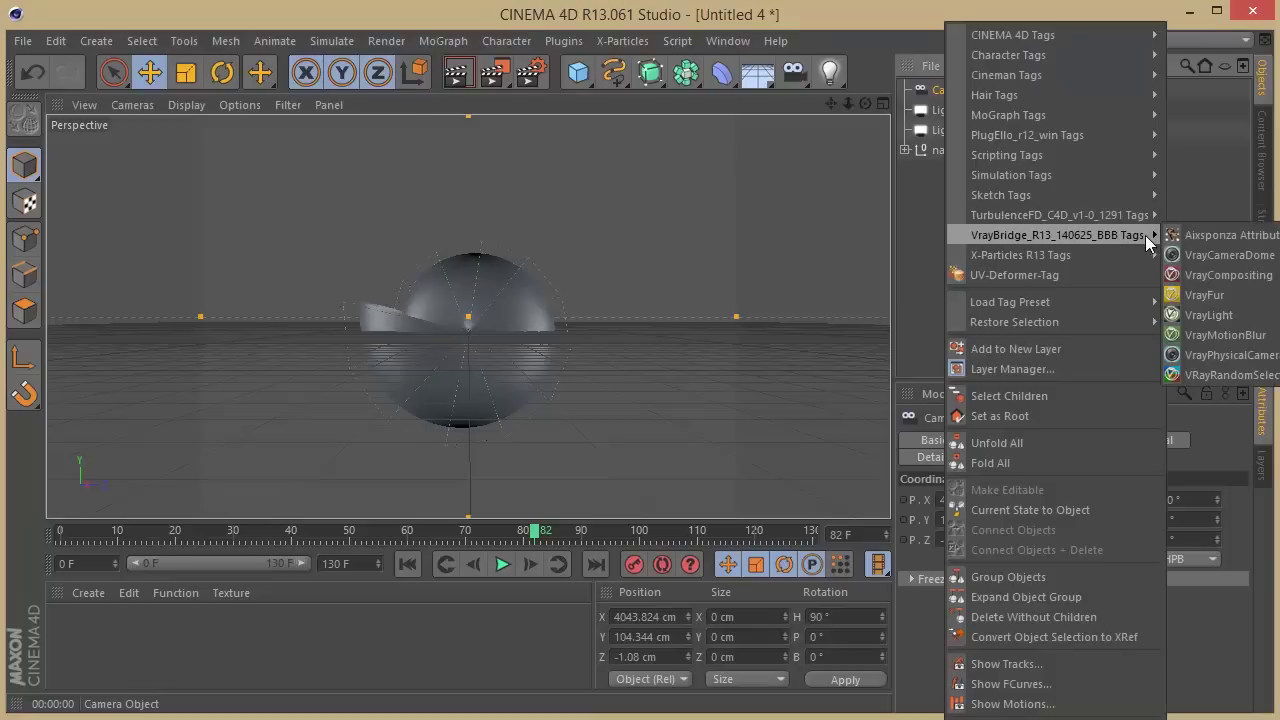
click(1217, 357)
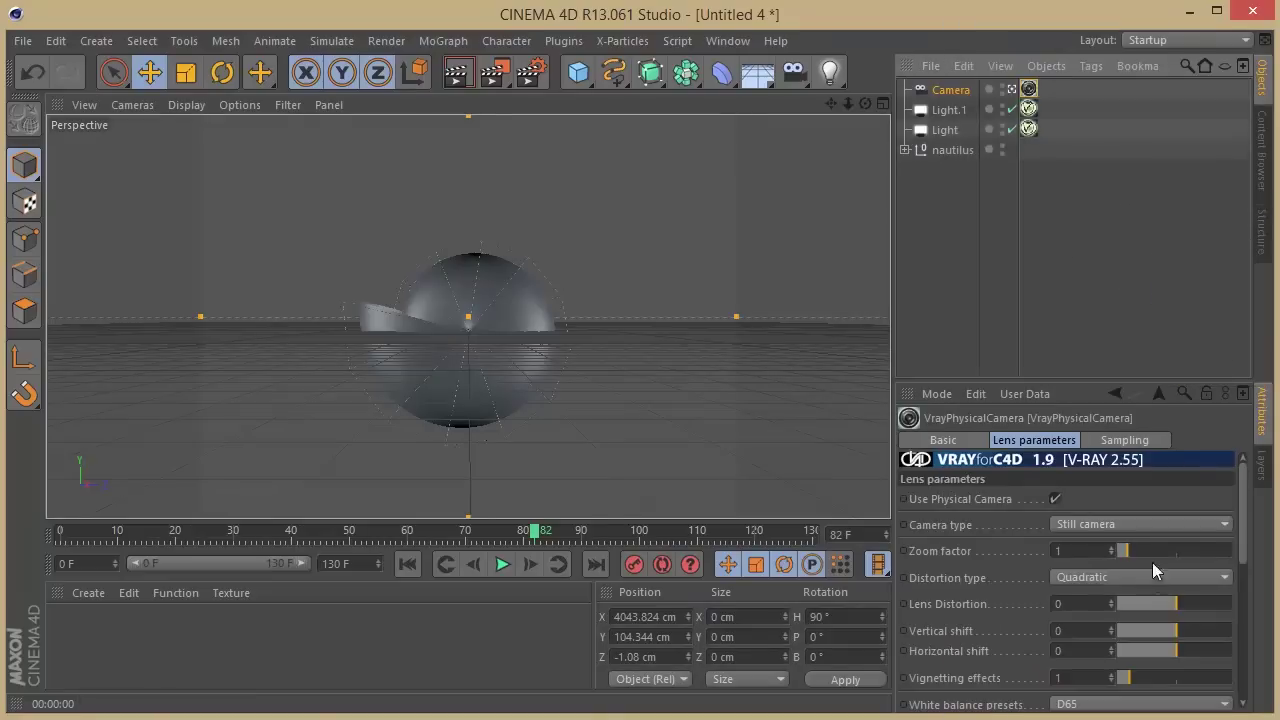
Set the physical camera's white balance preset to Neutral
drag(1243, 523, 1245, 614)
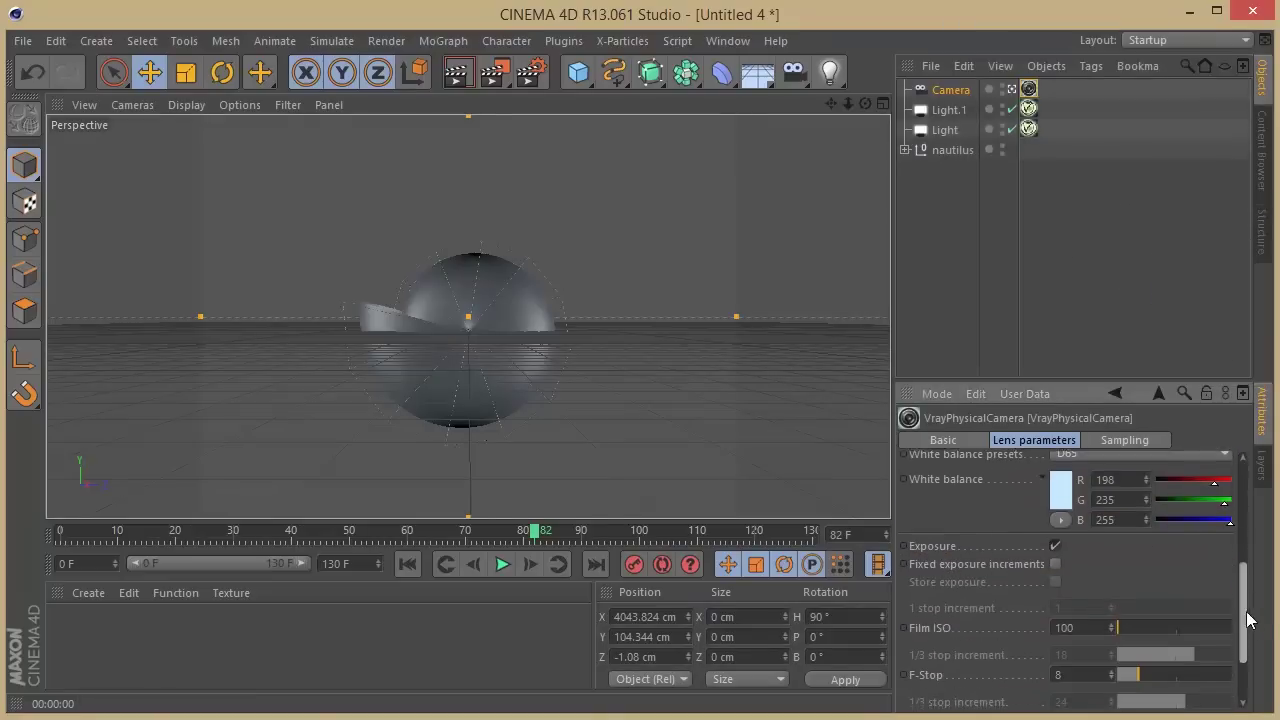
click(1087, 461)
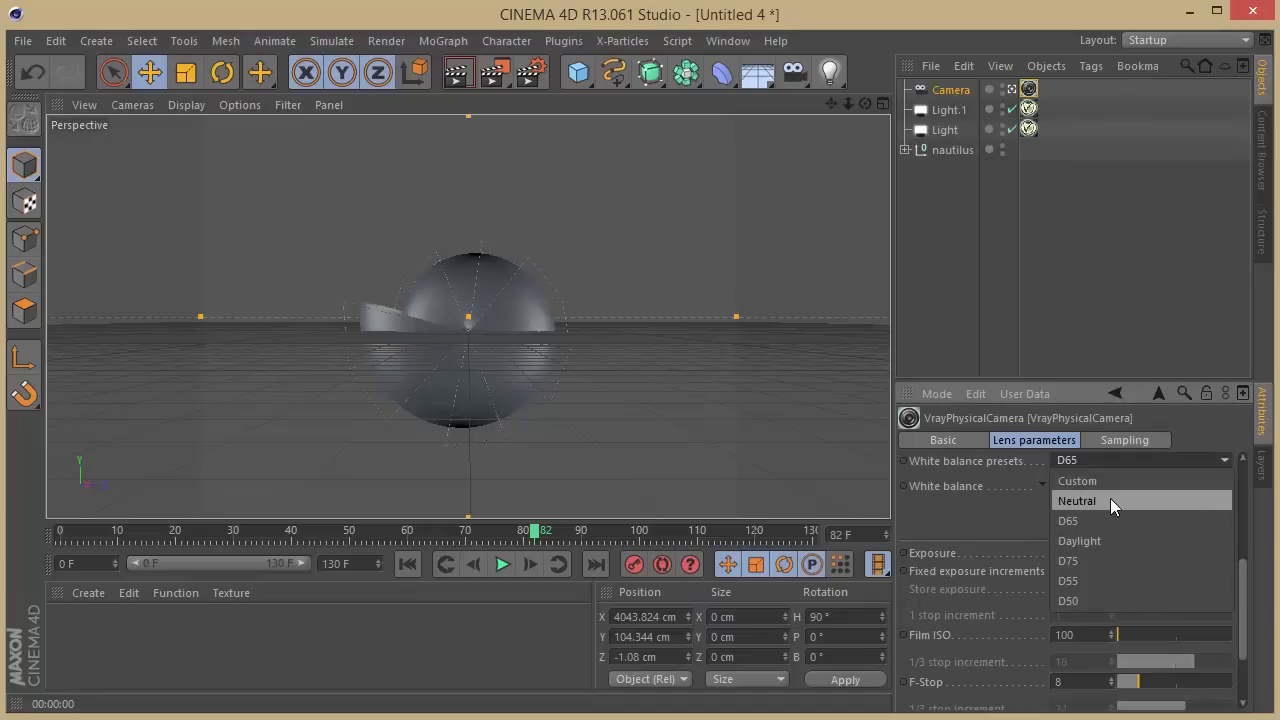
click(1110, 498)
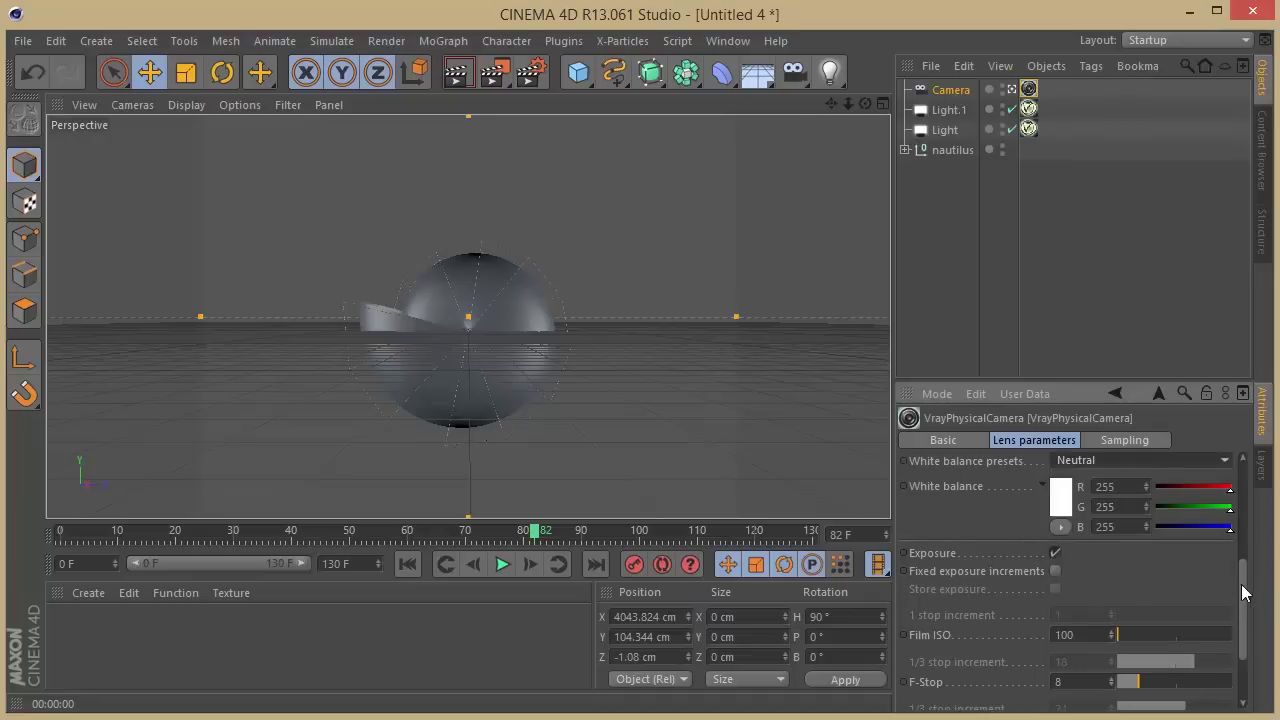
Set the physical camera's film ISO to 400 and its shutter speed to 25
drag(1243, 592, 1244, 632)
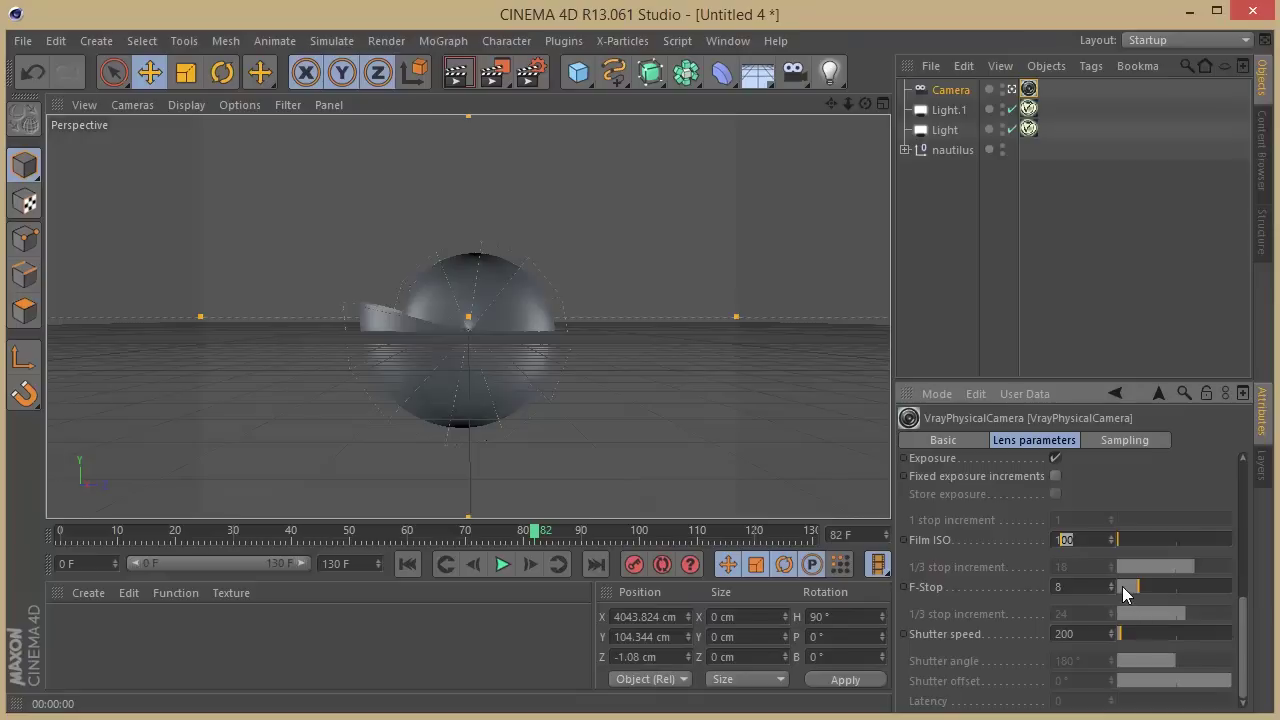
key(BackSpace)
key(BackSpace)
text(400)
key(Tab)
key(Tab)
Open the render settings and review the available anti-aliasing modes
click(531, 68)
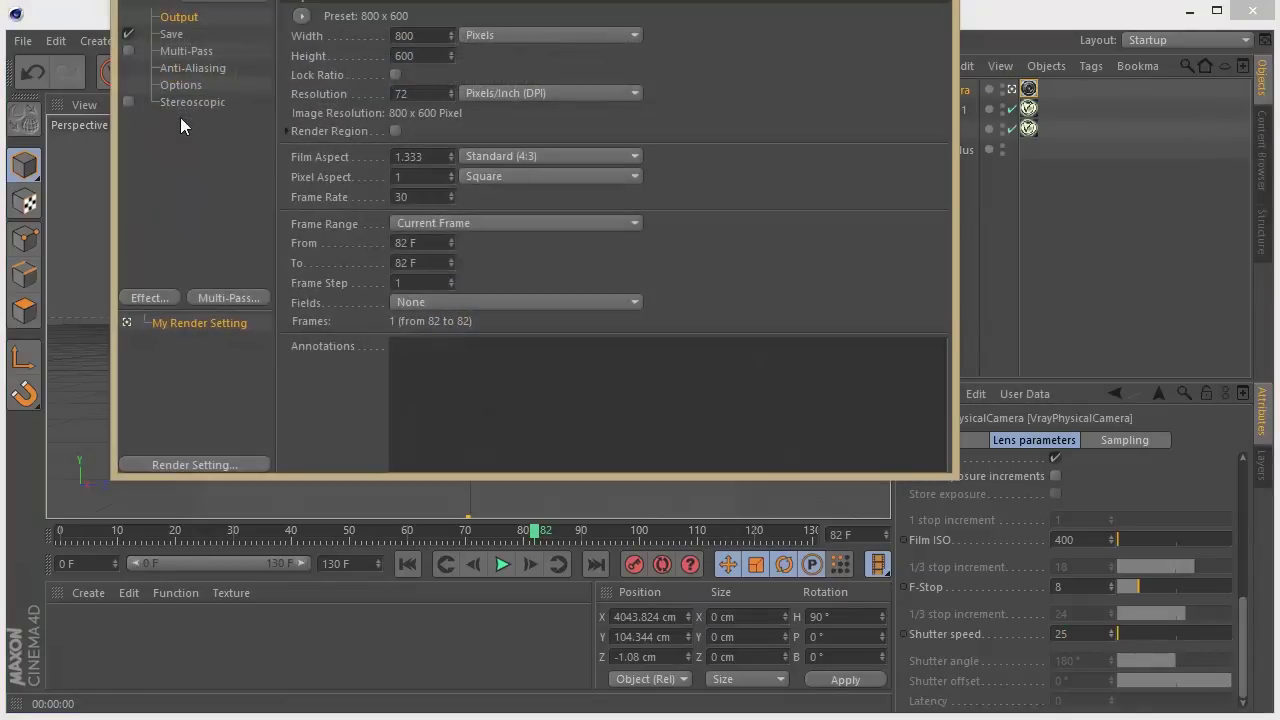
click(186, 68)
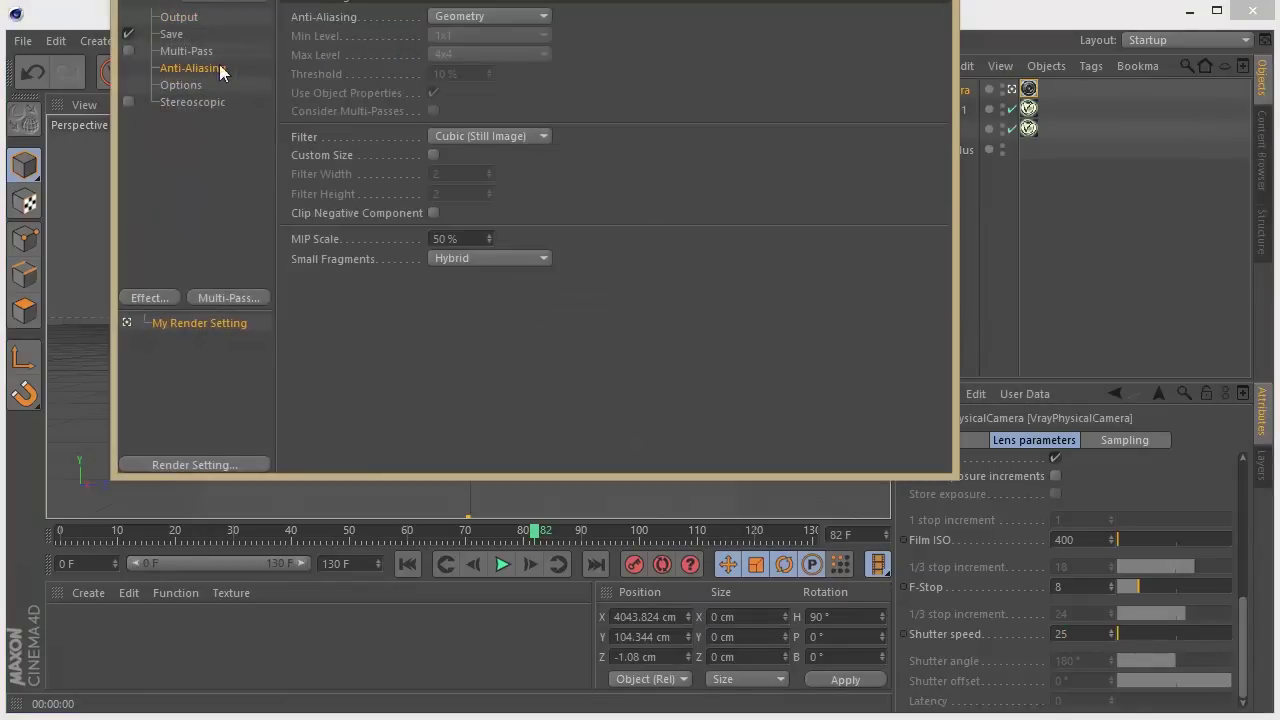
click(537, 16)
click(460, 57)
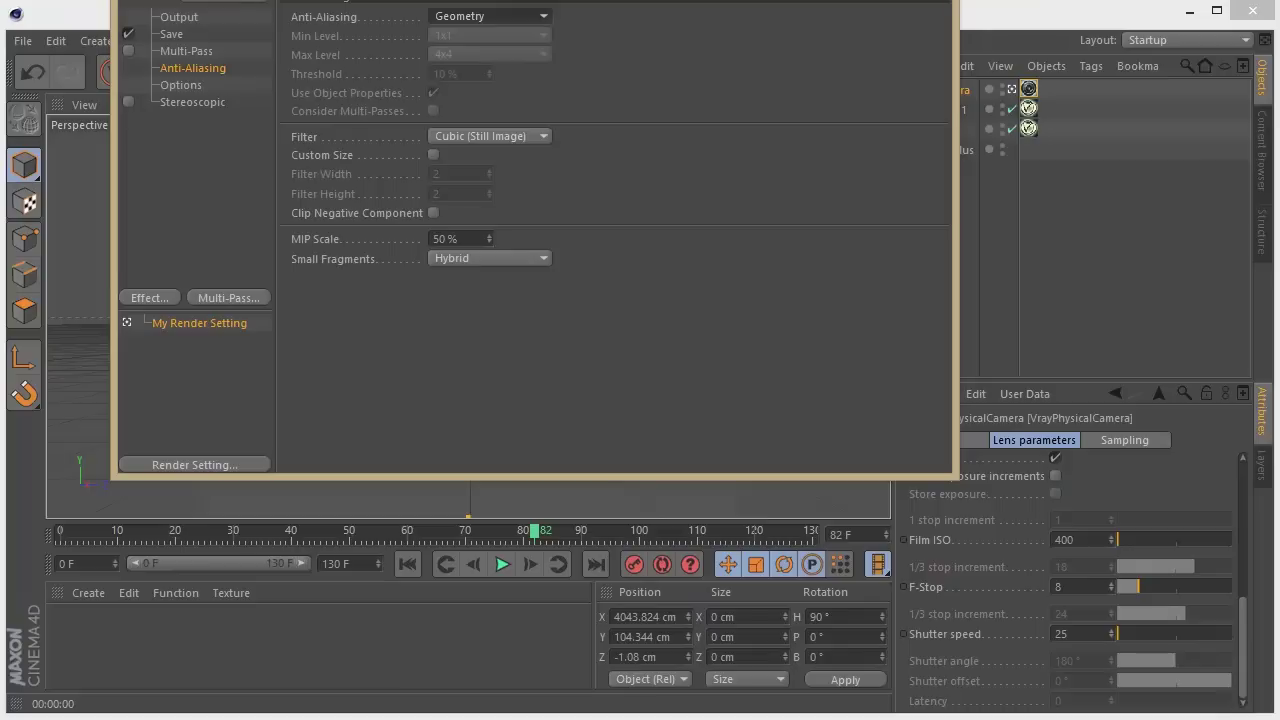
drag(525, 0, 568, 134)
click(569, 196)
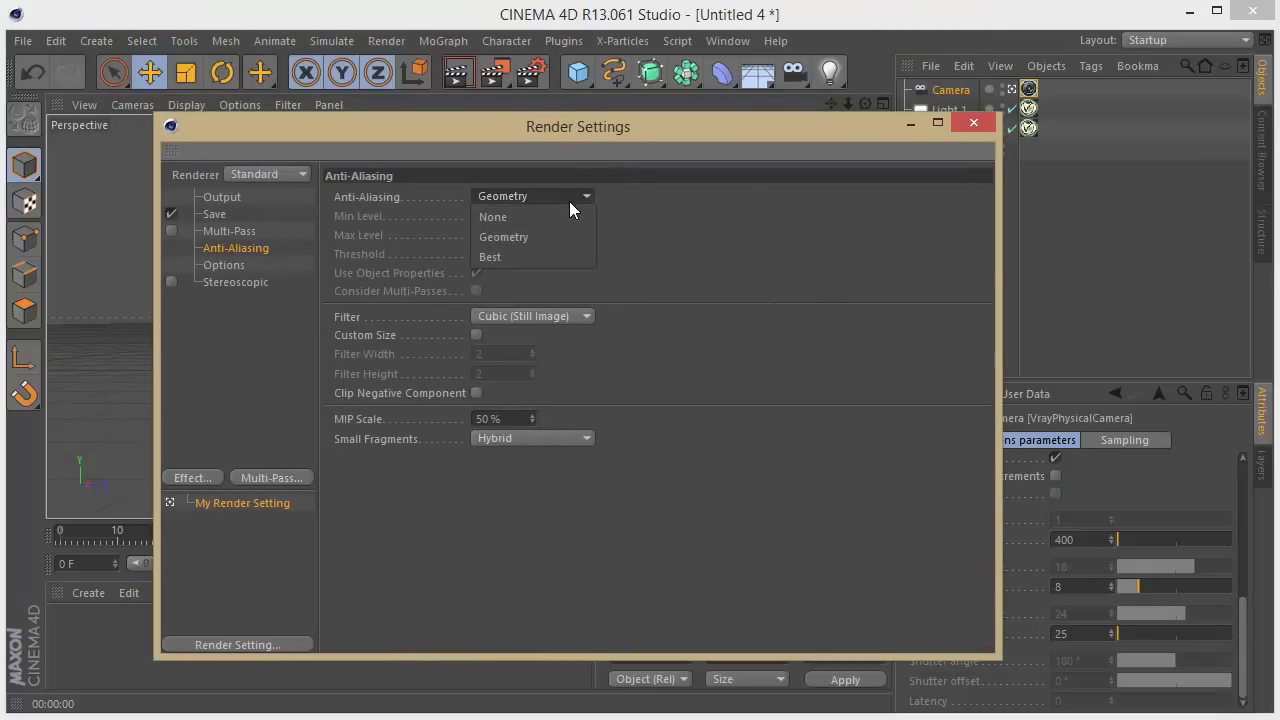
click(566, 195)
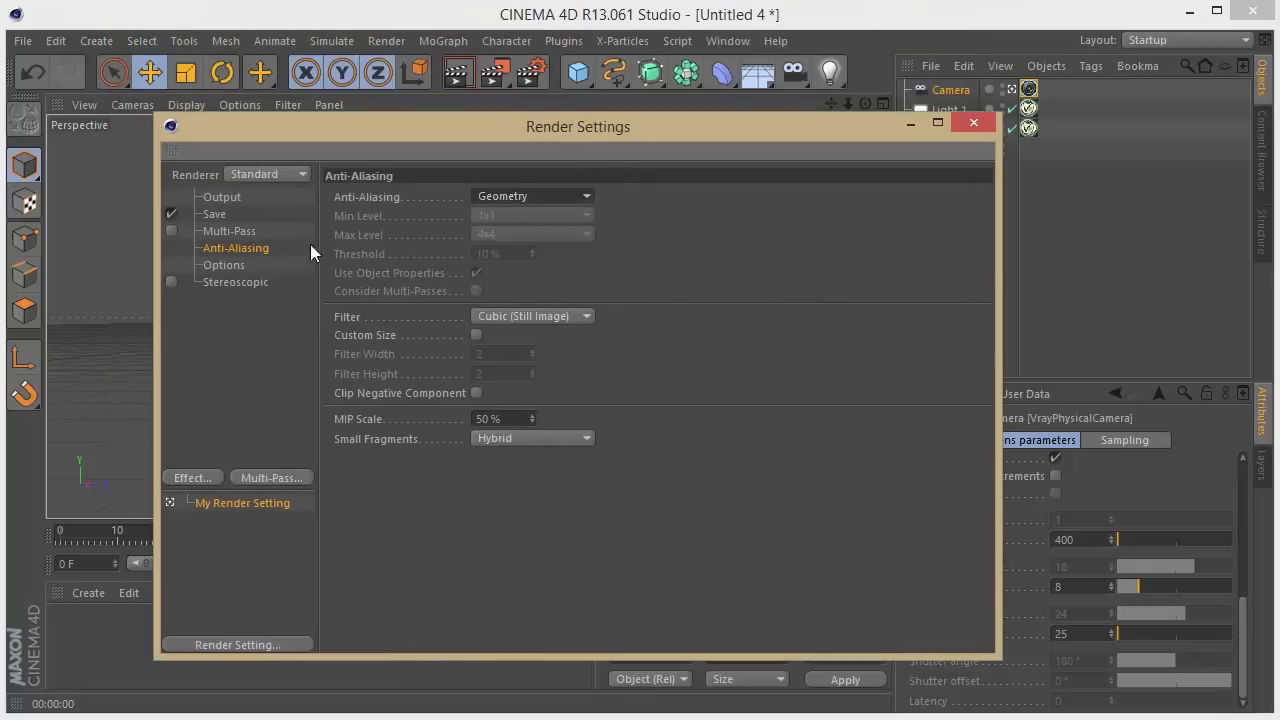
Switch the renderer to VrayBridge and set the saved image format to PNG
click(270, 176)
click(269, 296)
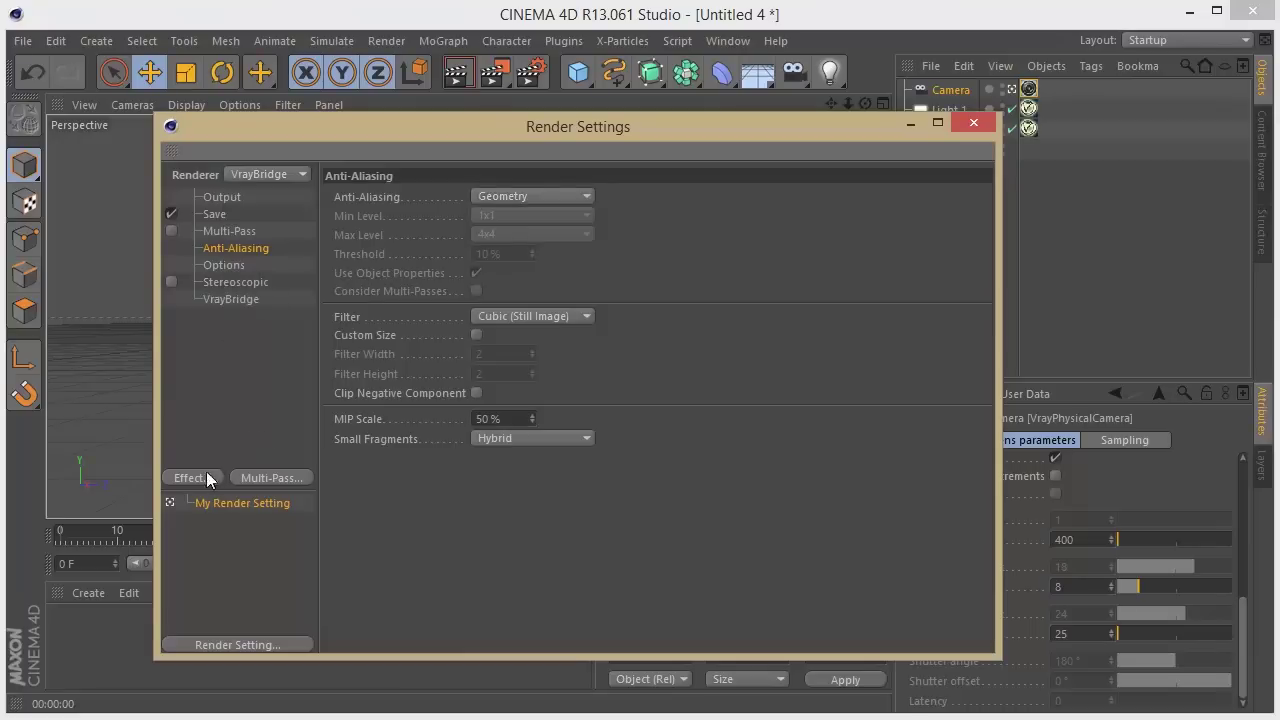
click(215, 214)
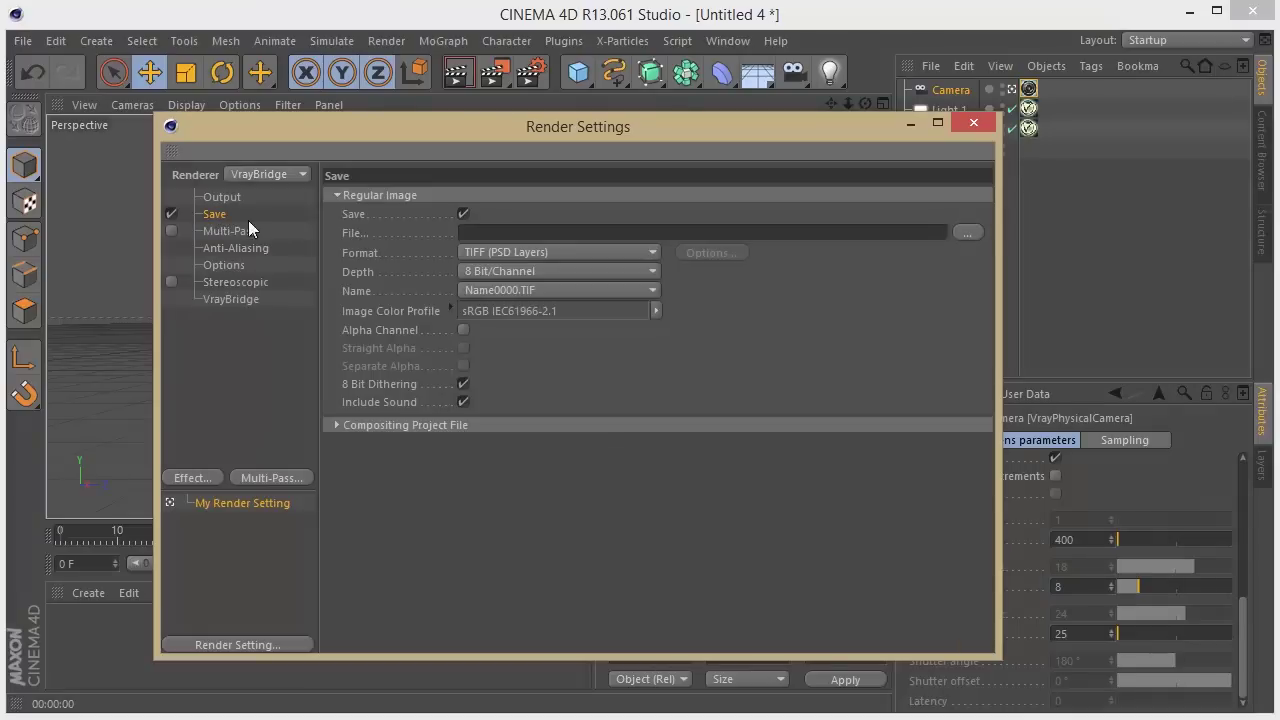
click(505, 253)
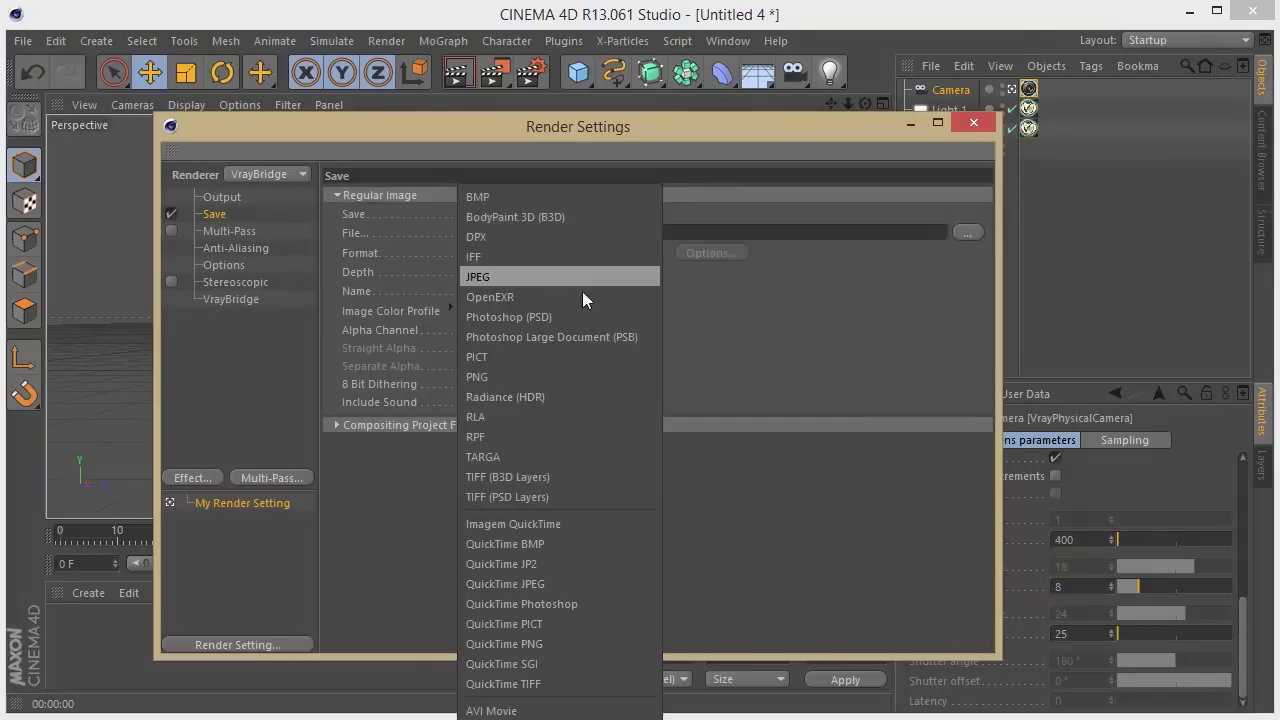
click(574, 372)
Set the render output size to 1920 by 1080 pixels and reframe the camera on the shell
click(216, 199)
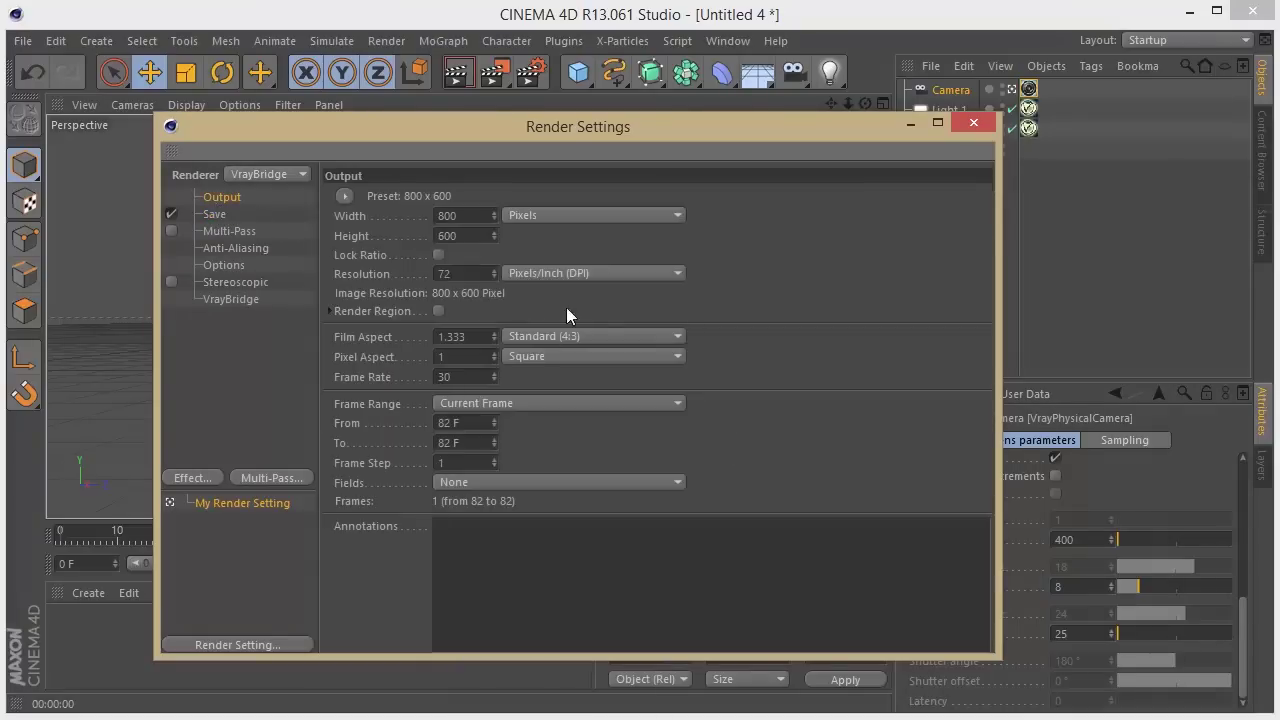
drag(479, 215, 357, 217)
key(Tab)
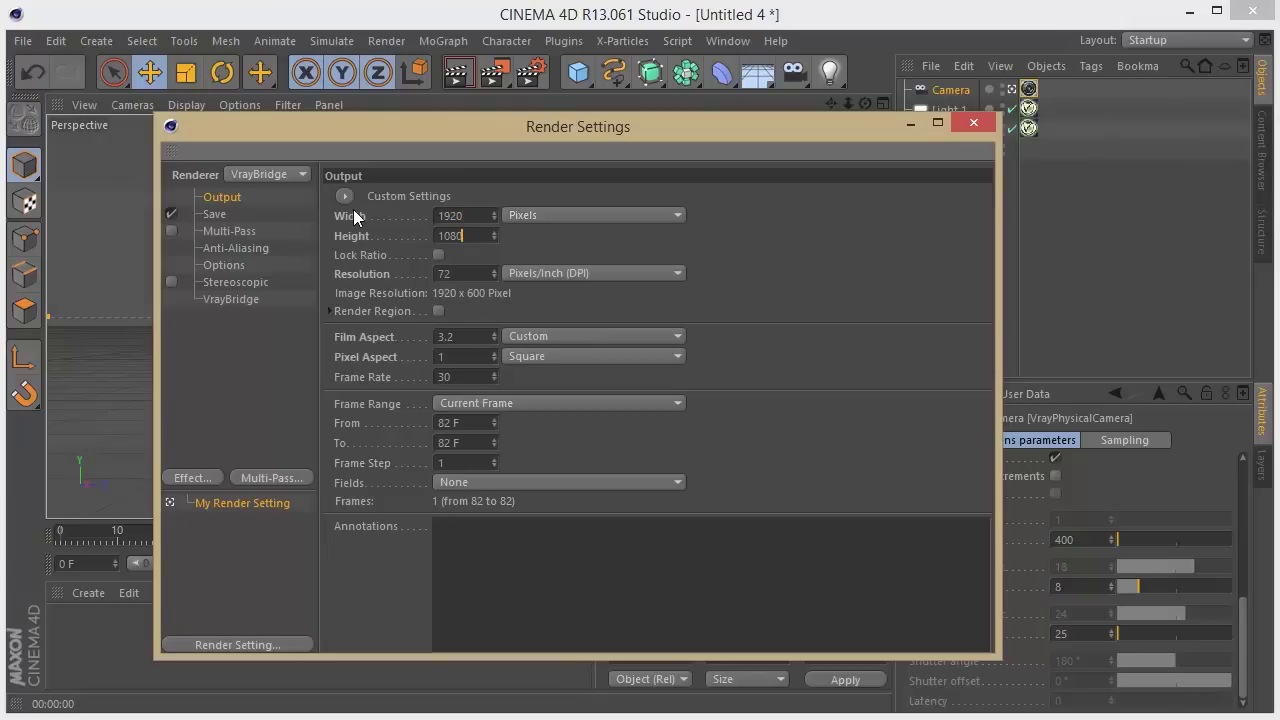
key(Return)
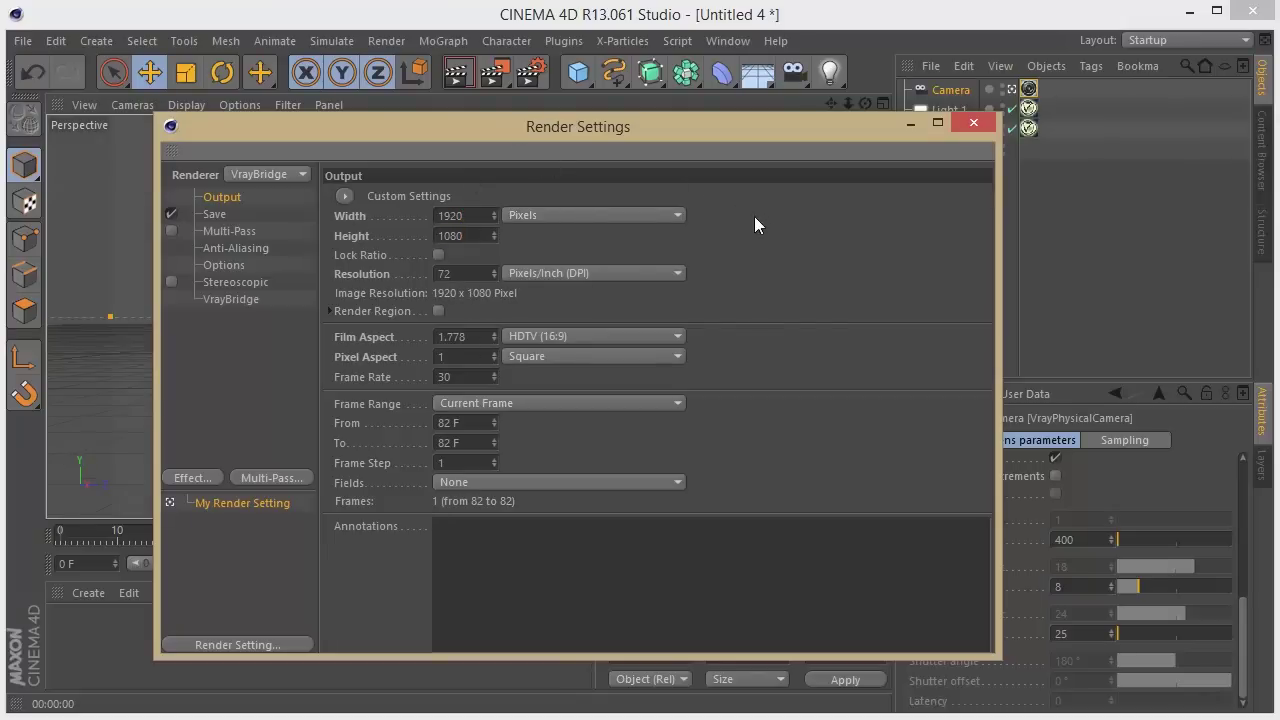
click(972, 124)
drag(842, 108, 812, 148)
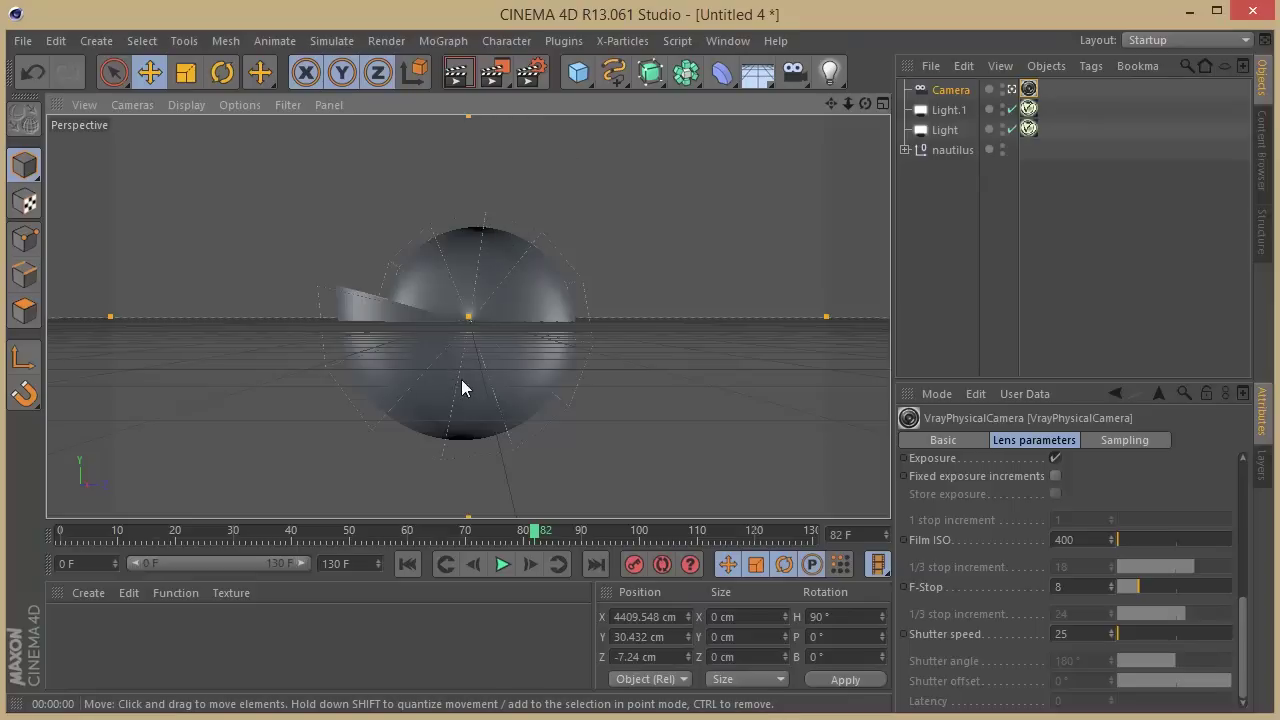
Create a VRayAdvancedMaterial and enable its SSS Layer
click(86, 594)
mouse_move(117, 650)
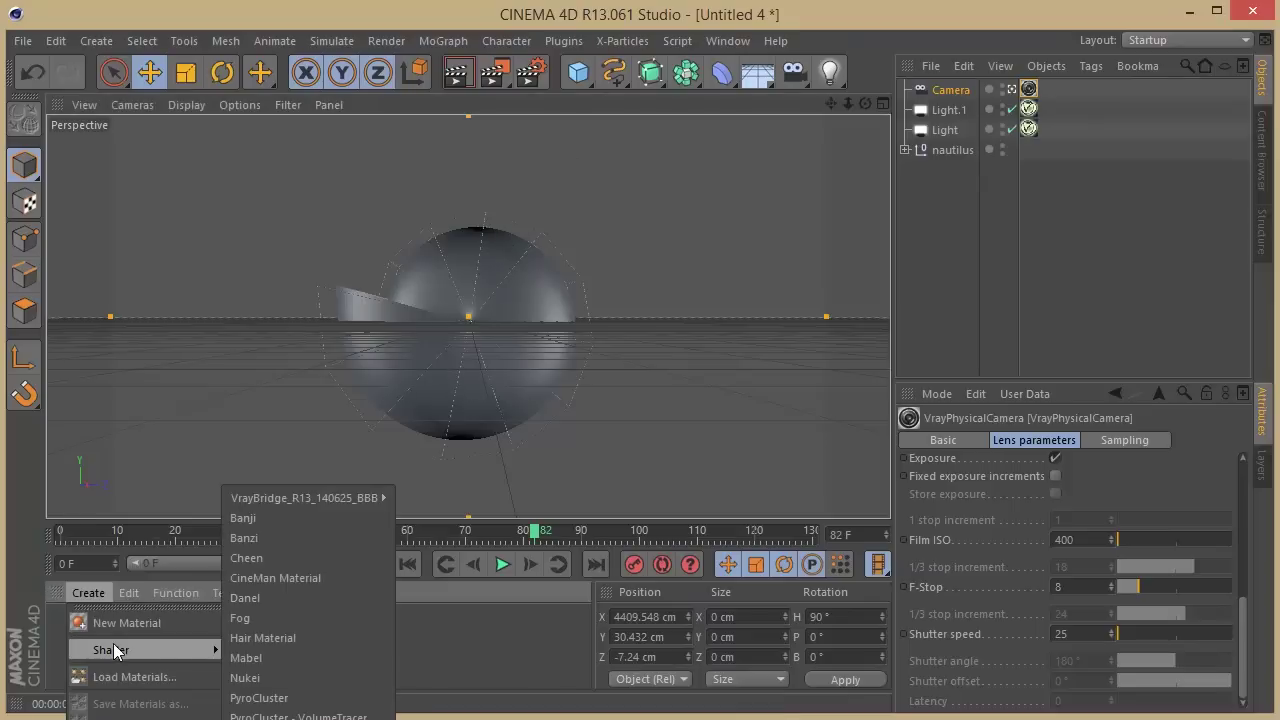
mouse_move(273, 506)
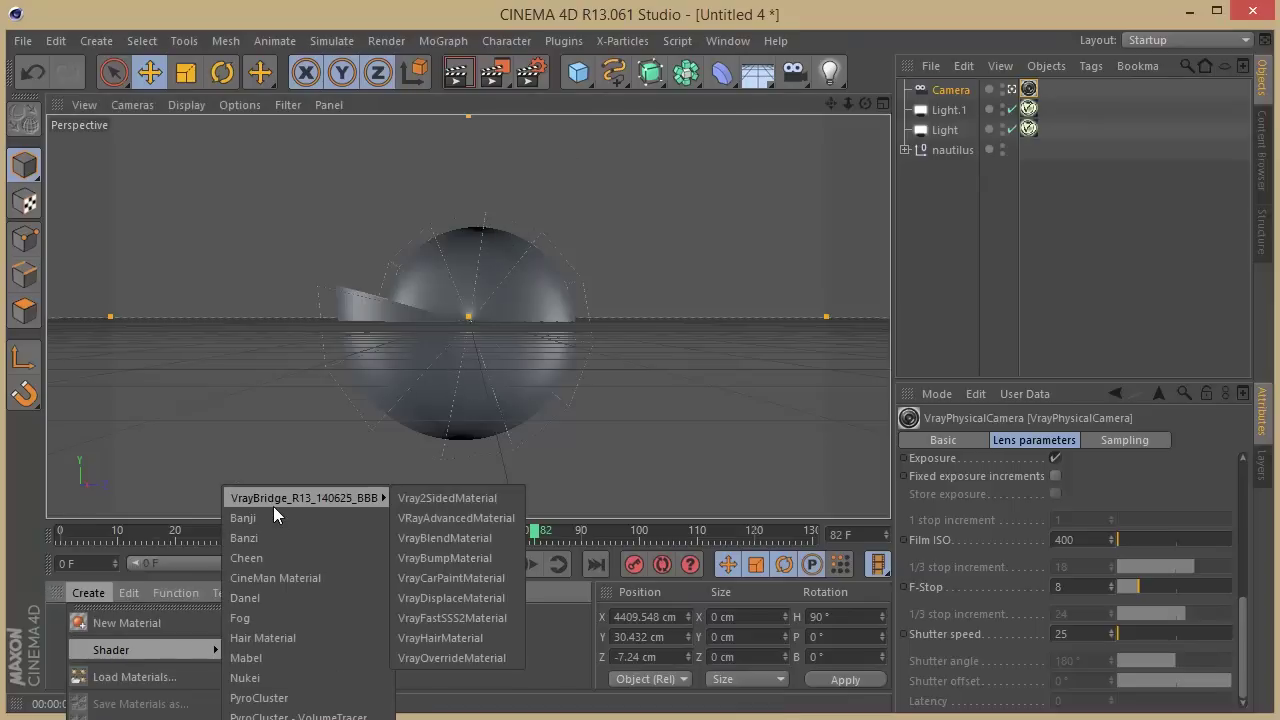
click(457, 520)
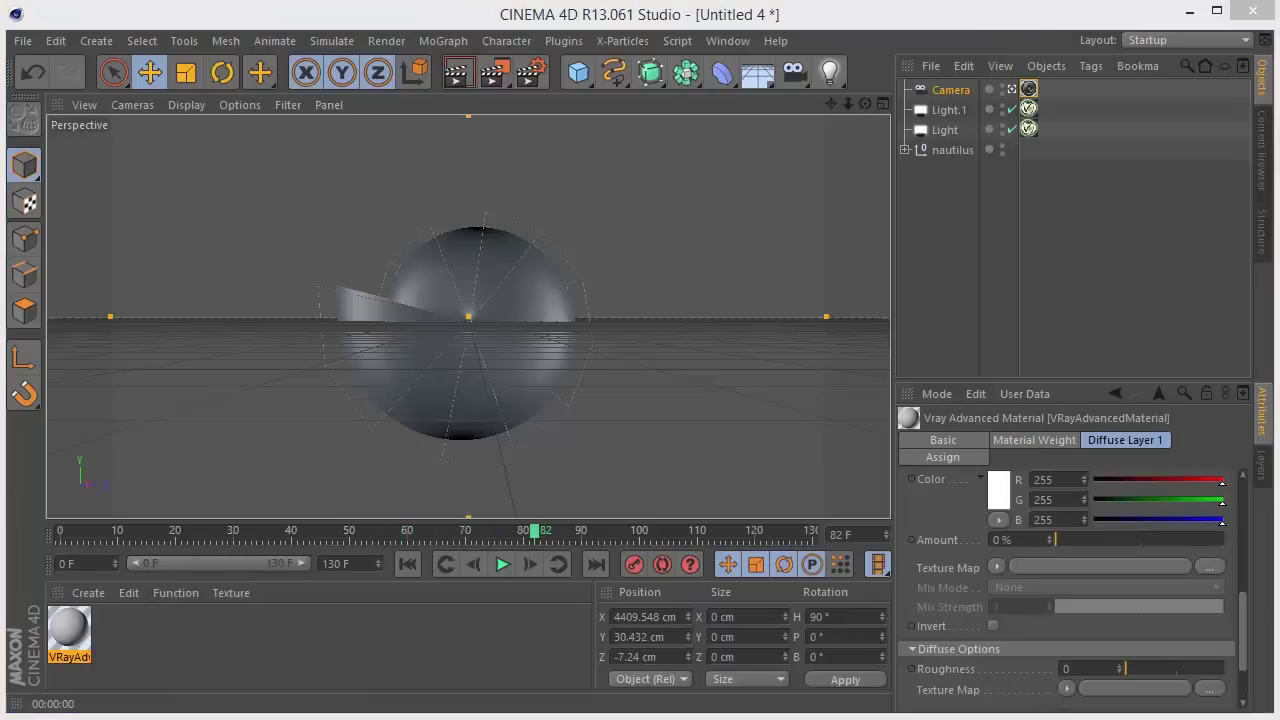
double_click(69, 632)
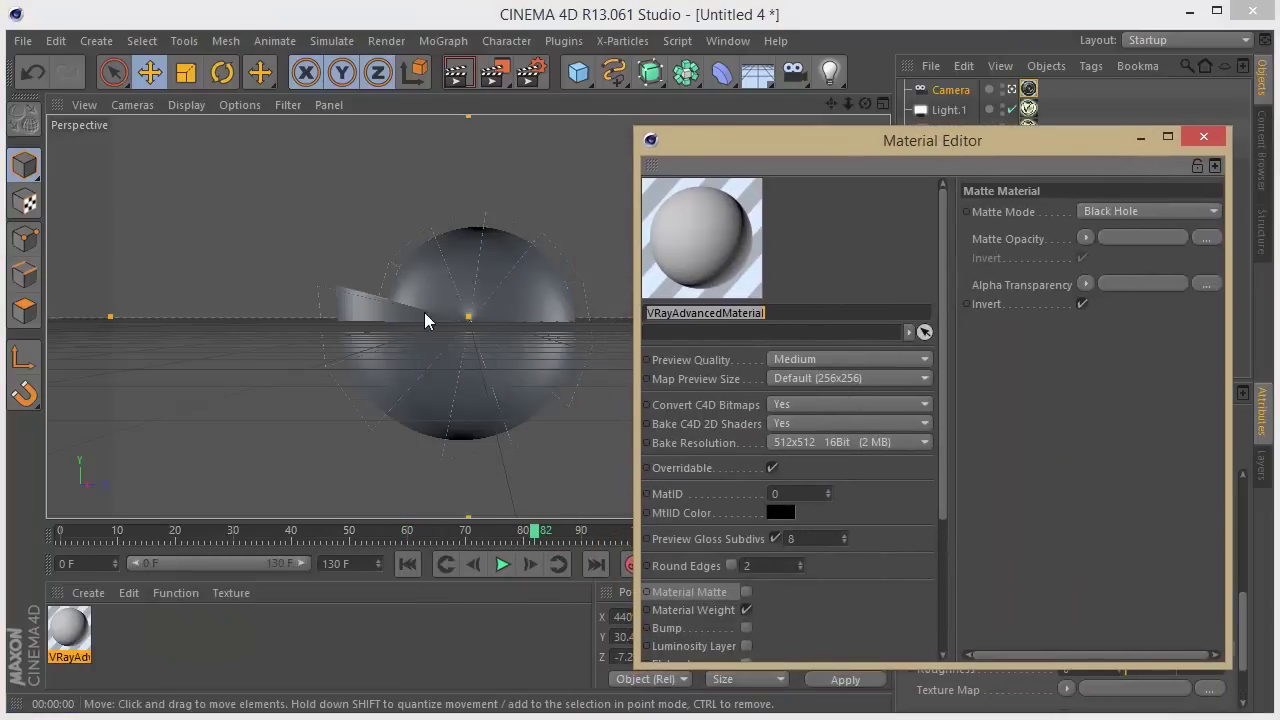
drag(942, 474, 945, 606)
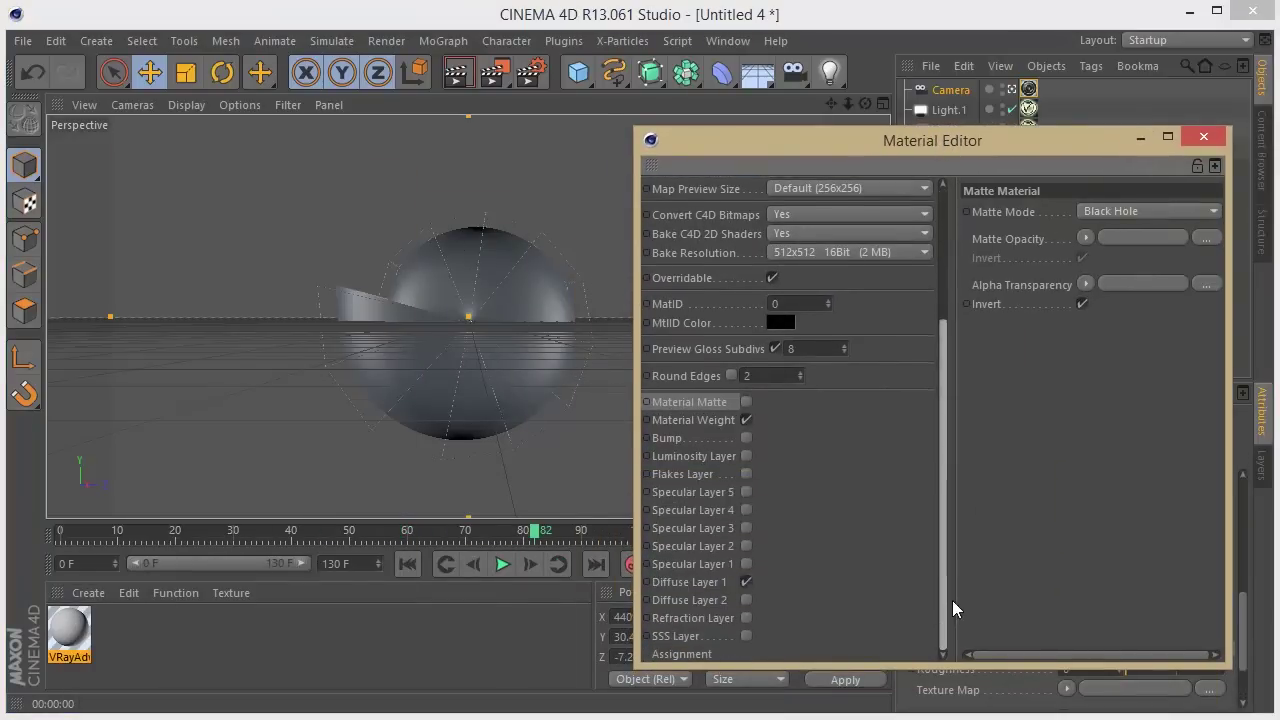
click(746, 637)
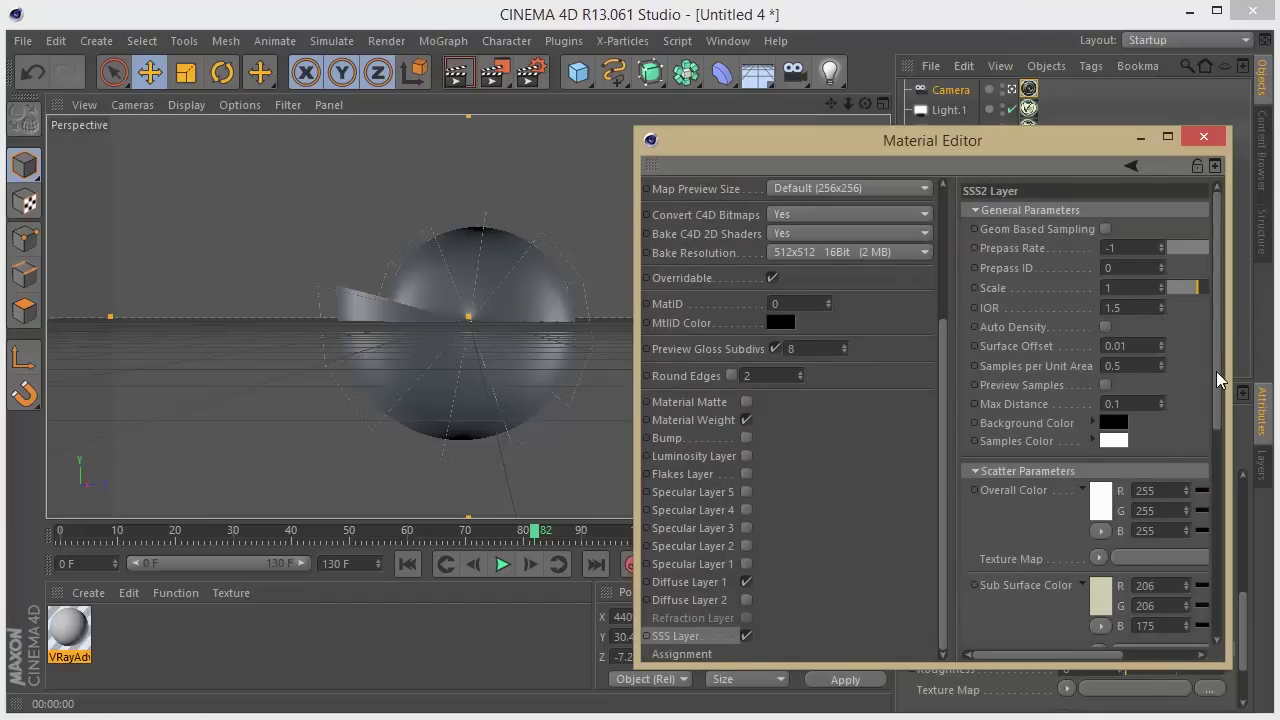
Set the SSS layer's prepass rate to 1 and its single scatter mode to Raytraced-solid
drag(991, 140, 611, 119)
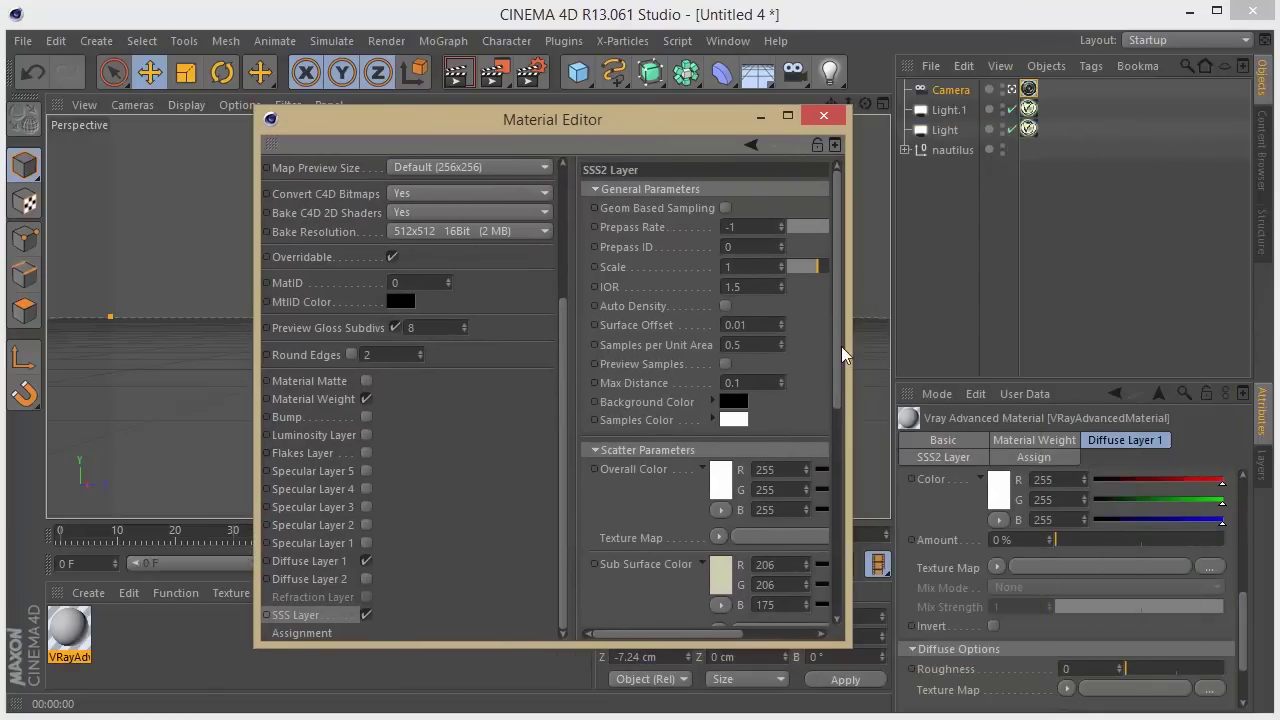
drag(851, 347, 1122, 358)
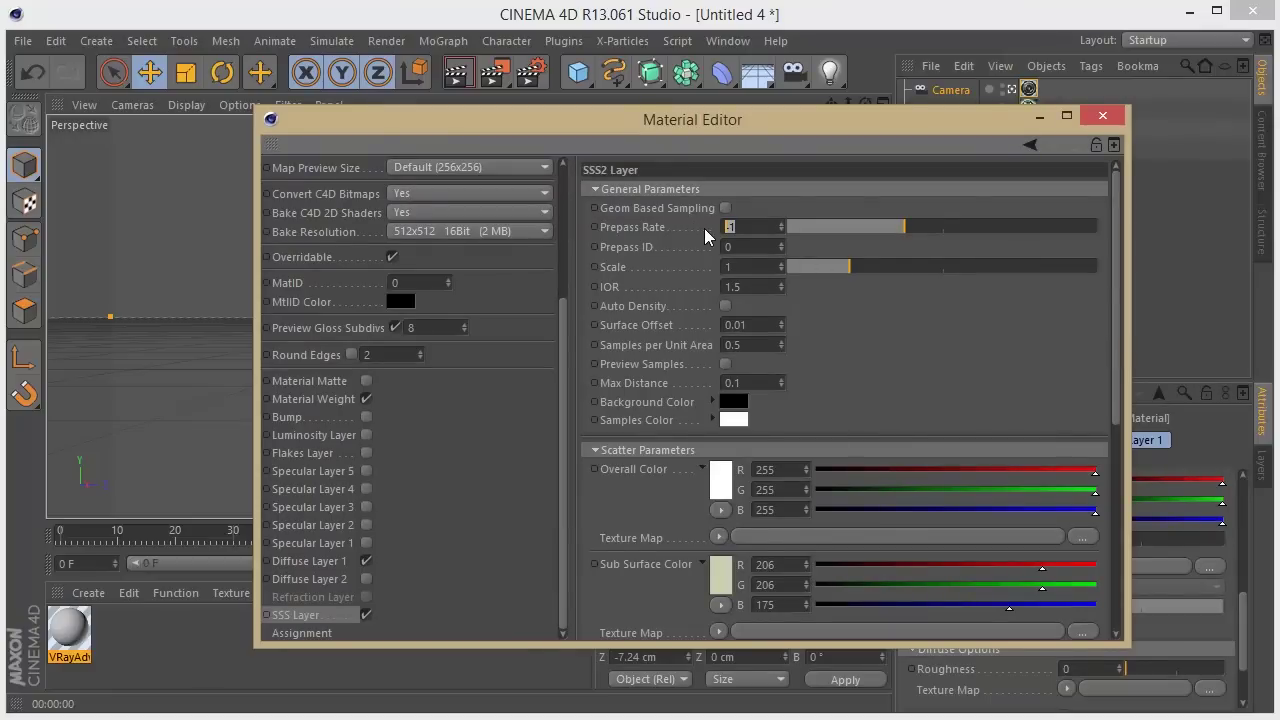
scroll(1118, 376, down, 1)
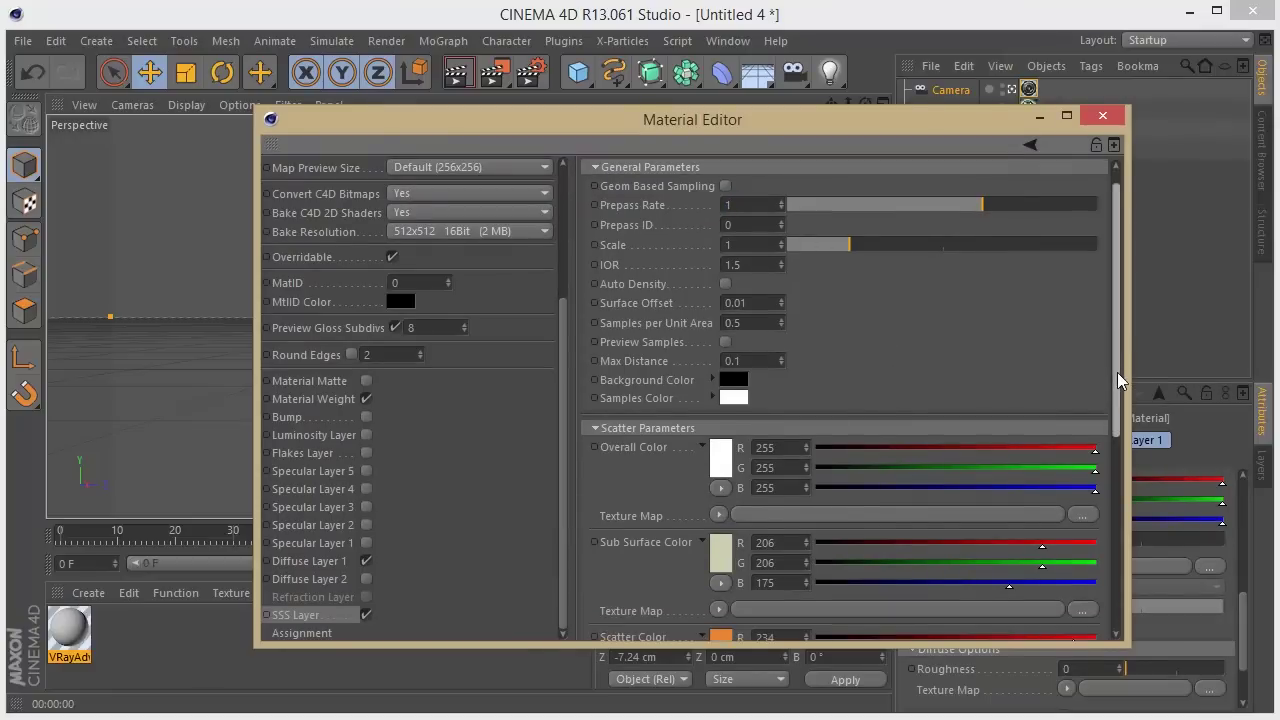
drag(1118, 376, 1122, 600)
click(760, 478)
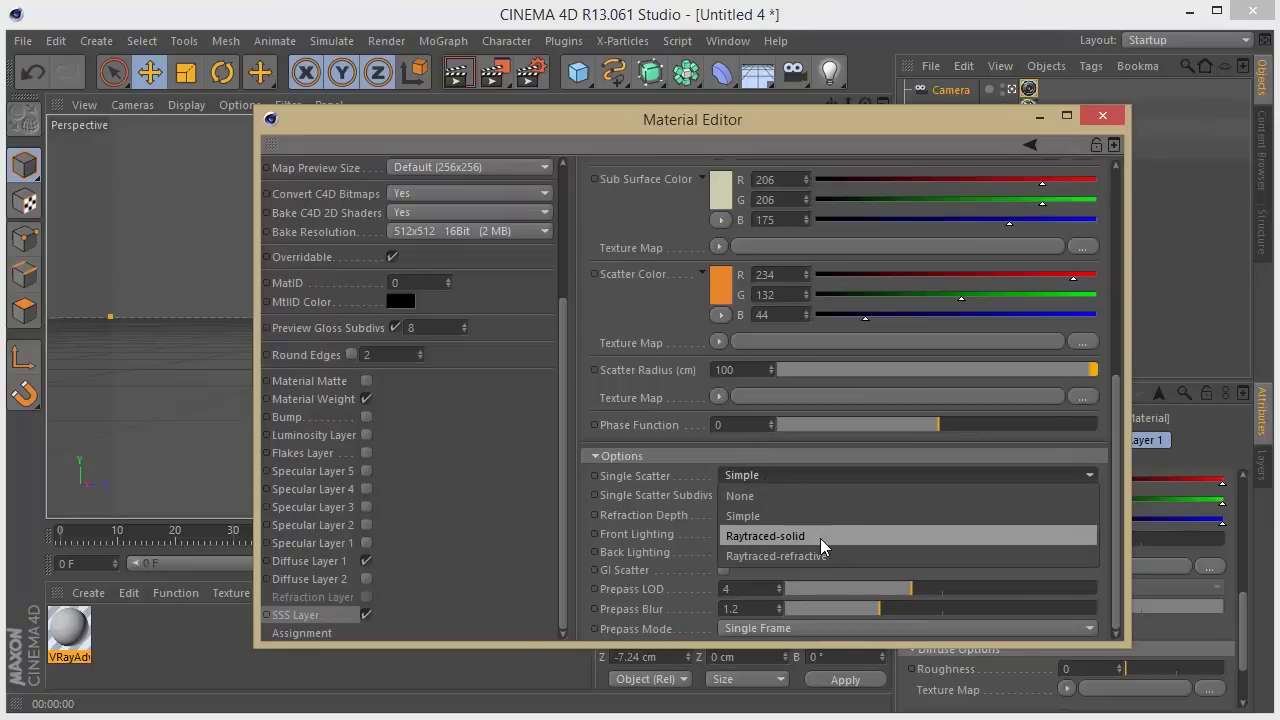
click(821, 538)
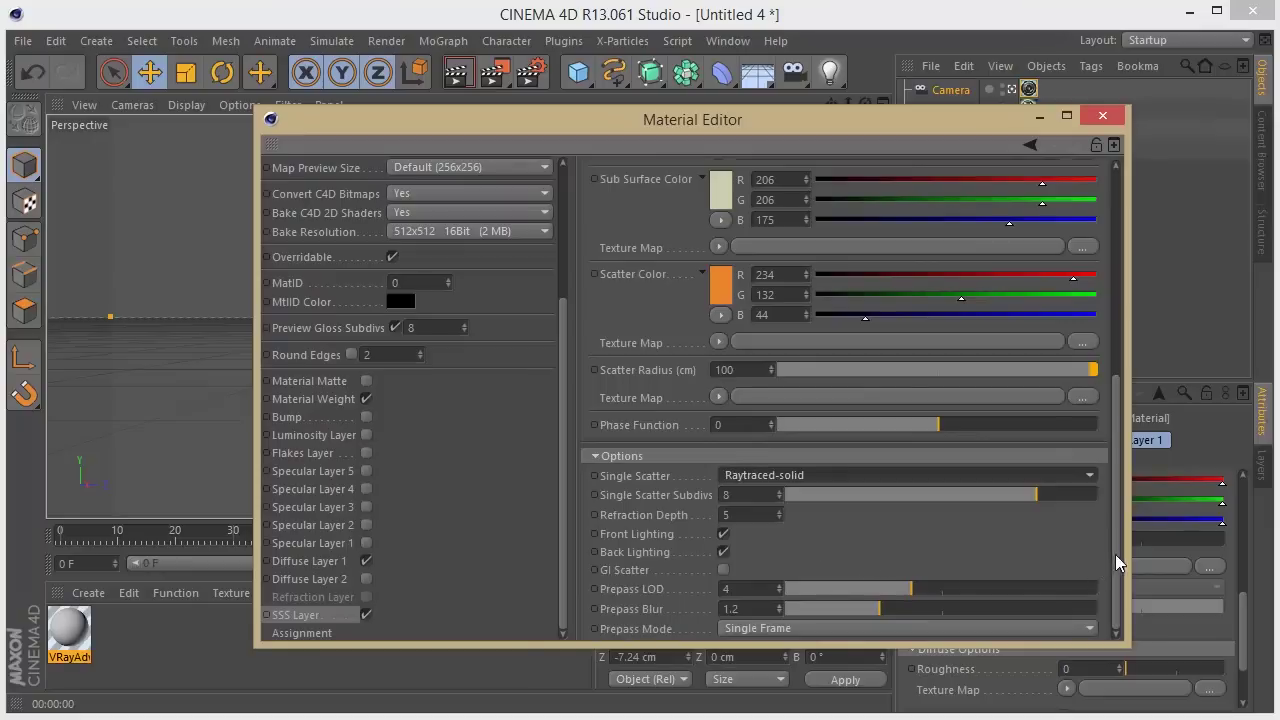
drag(1118, 562, 1118, 347)
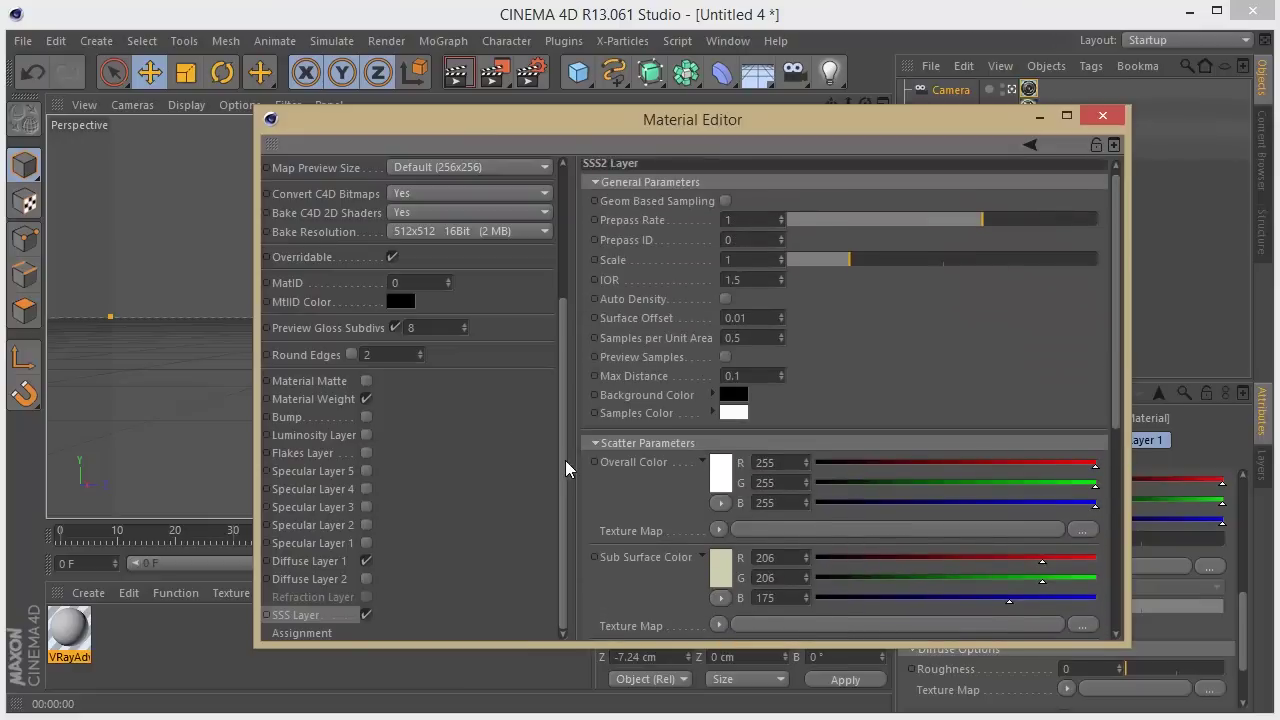
Open the material's Diffuse Layer 1 settings
drag(566, 470, 566, 380)
click(300, 562)
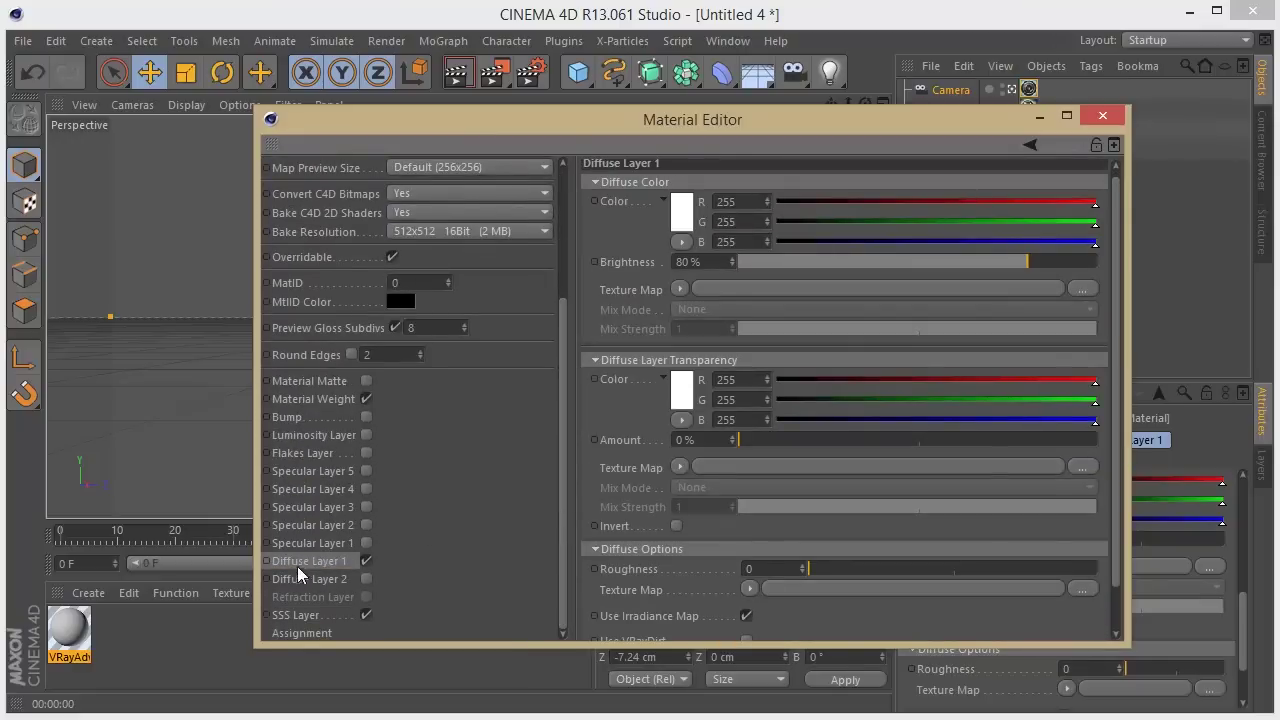
click(680, 289)
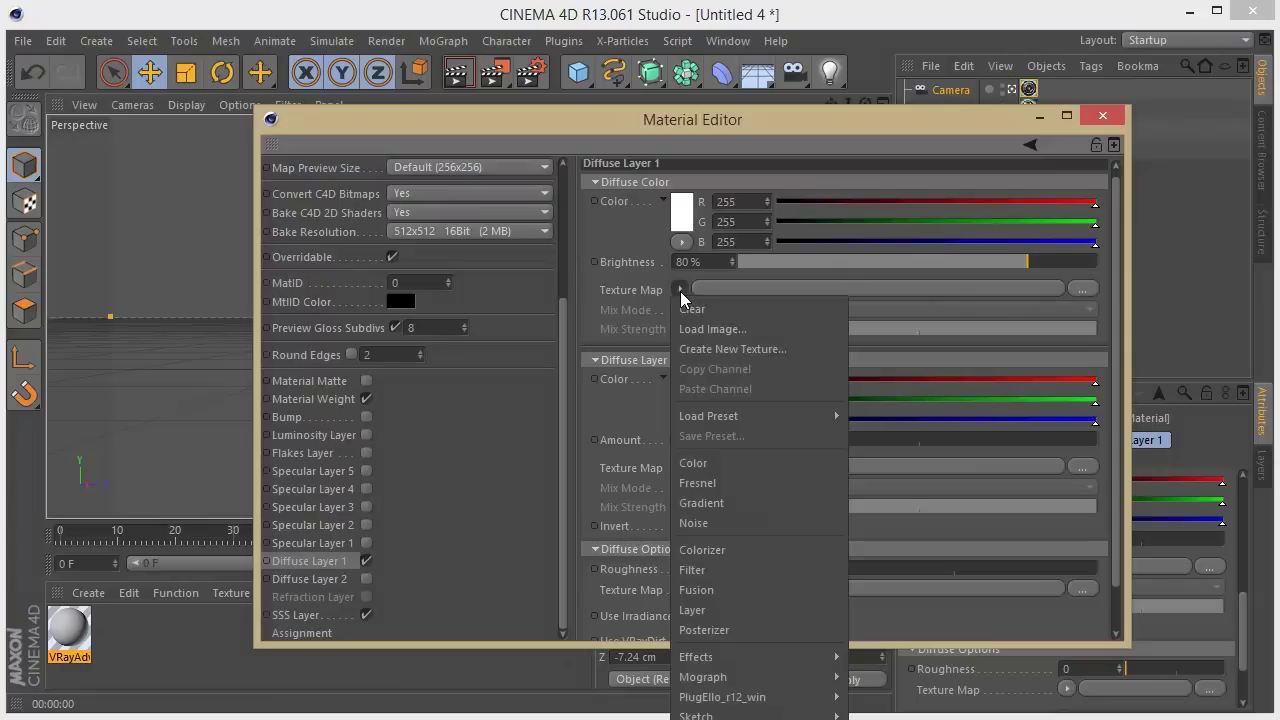
click(717, 348)
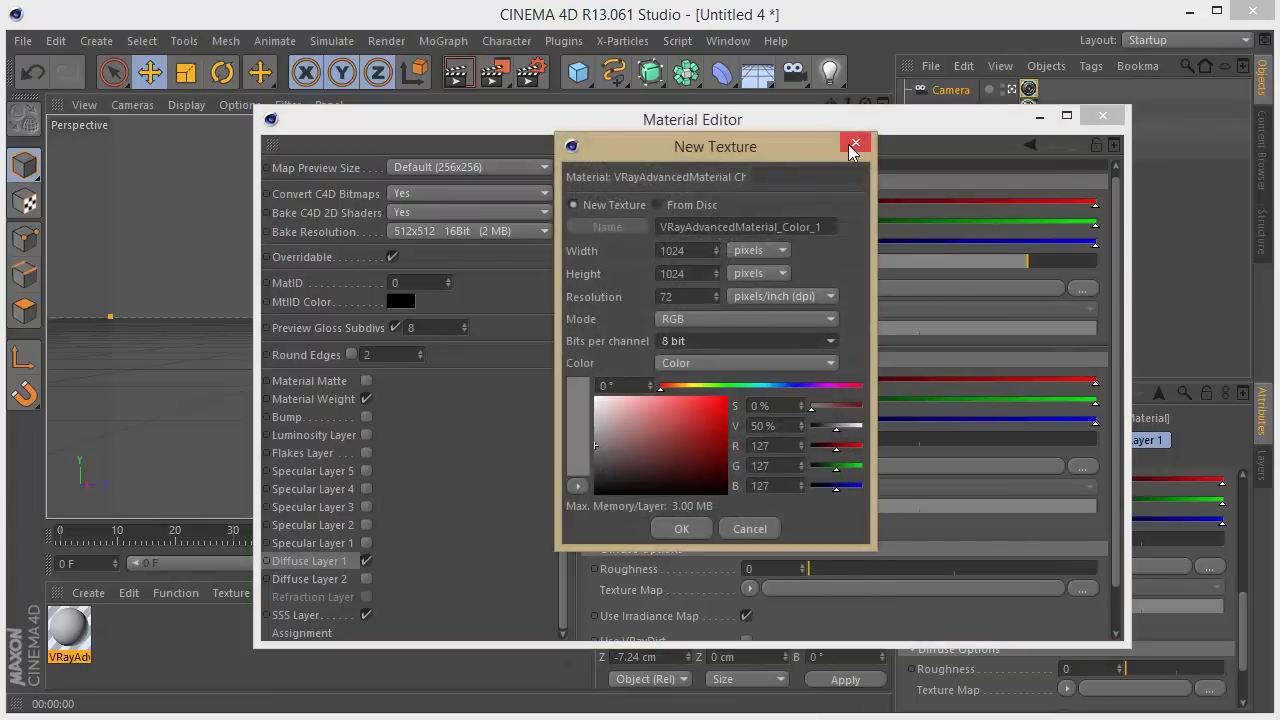
click(855, 143)
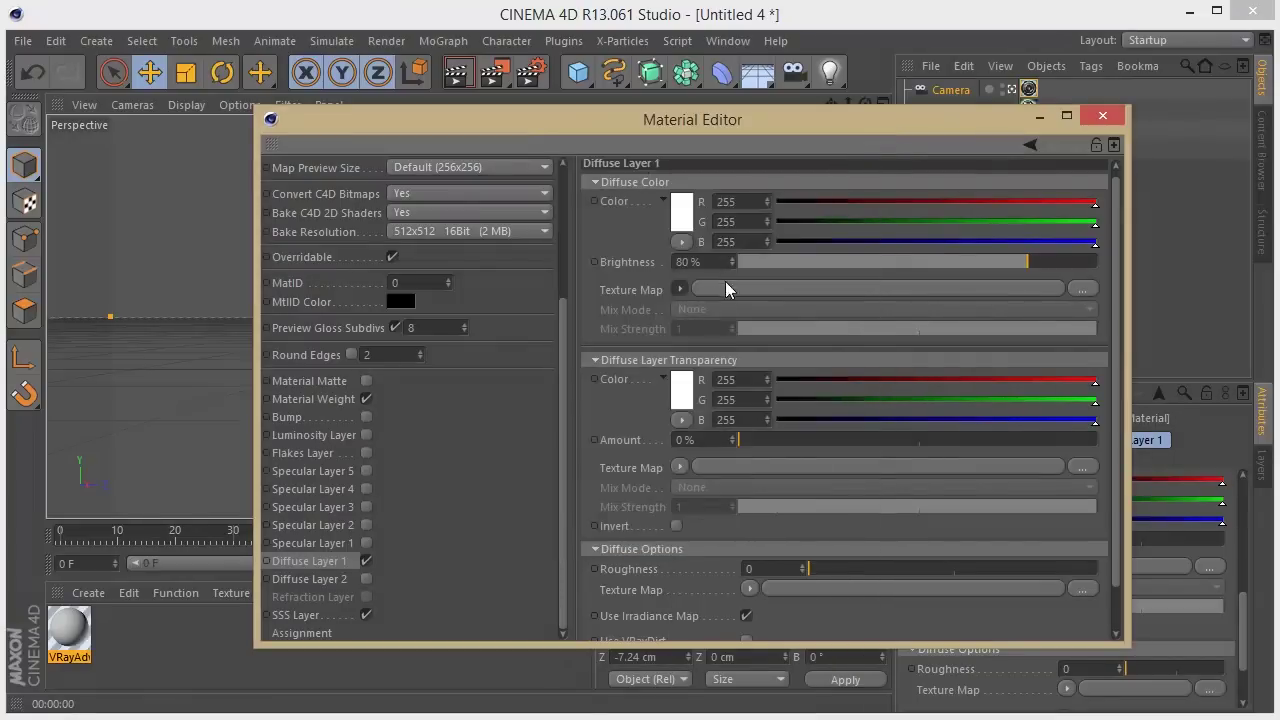
Load the big.avi video clip as the diffuse color's texture map in Diffuse Layer 1, without copying it to the project location
click(680, 291)
click(705, 329)
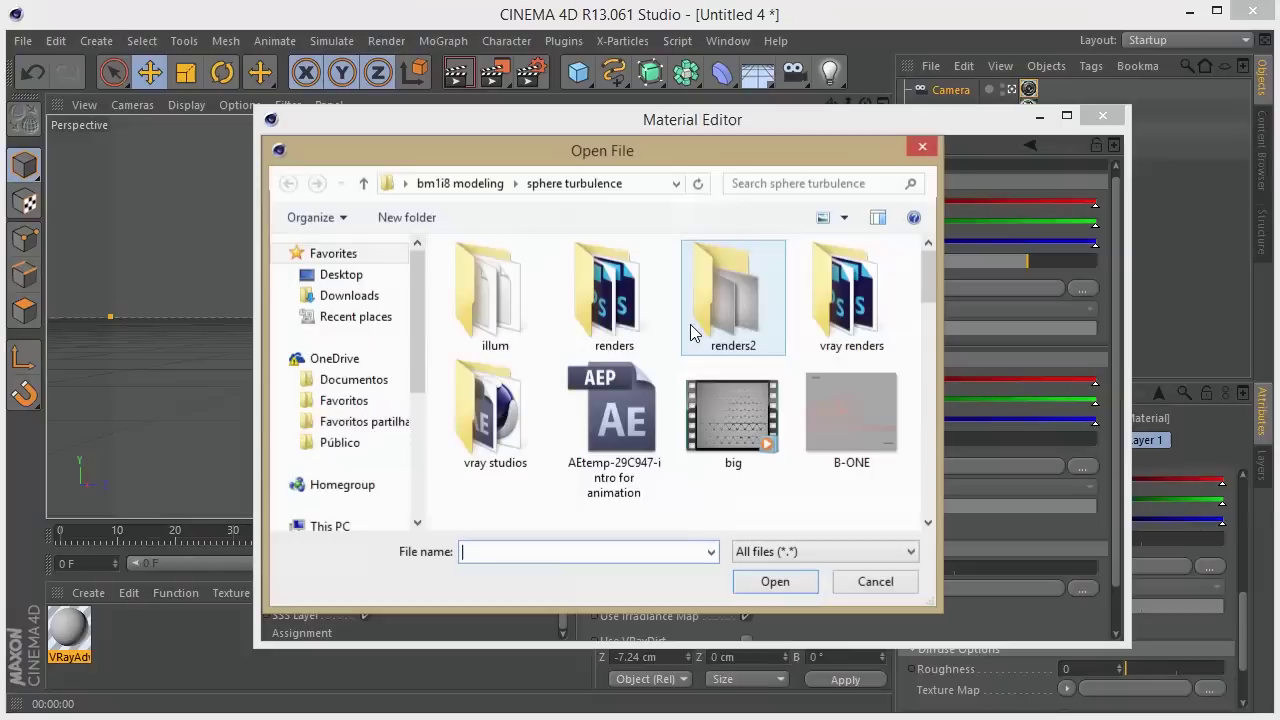
click(738, 395)
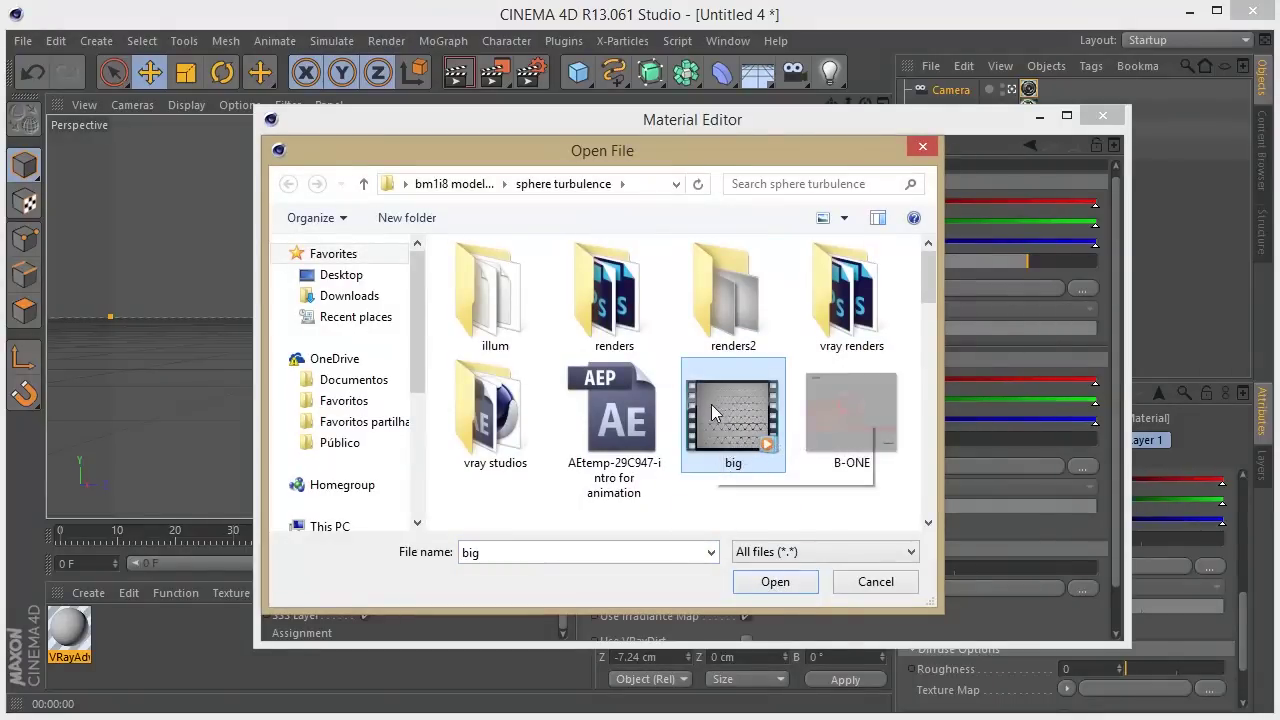
mouse_move(715, 418)
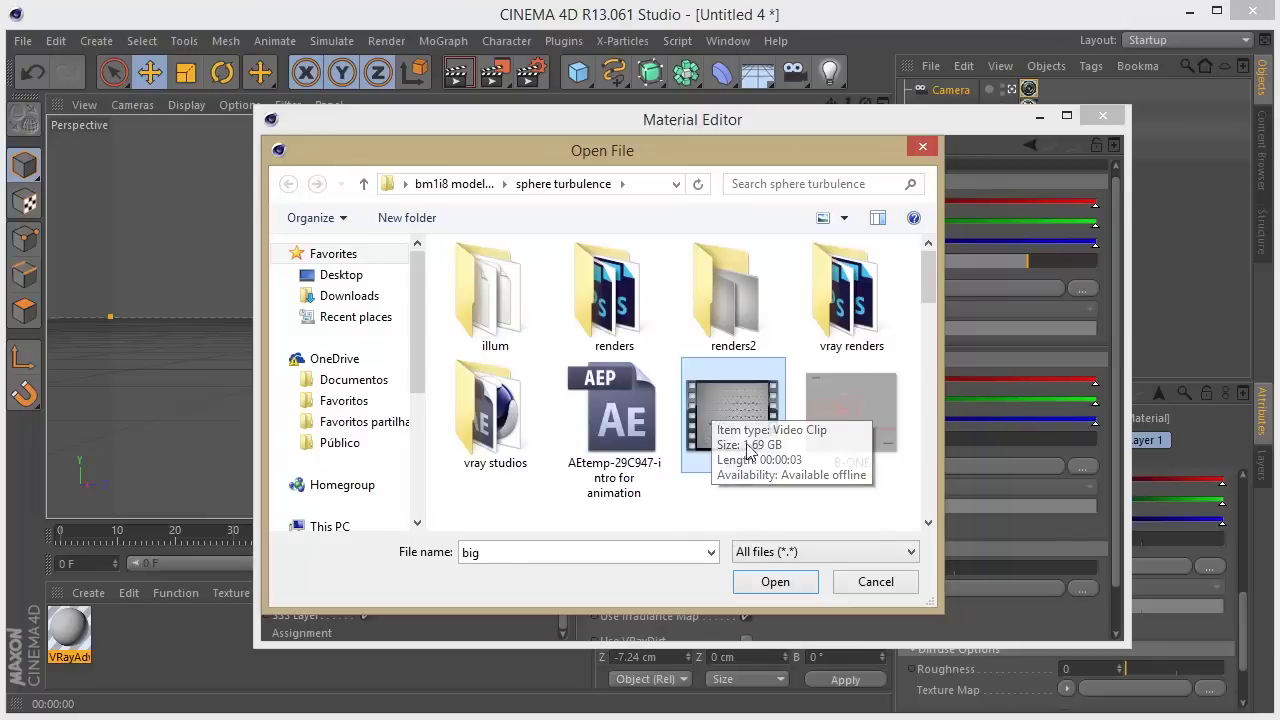
mouse_move(737, 436)
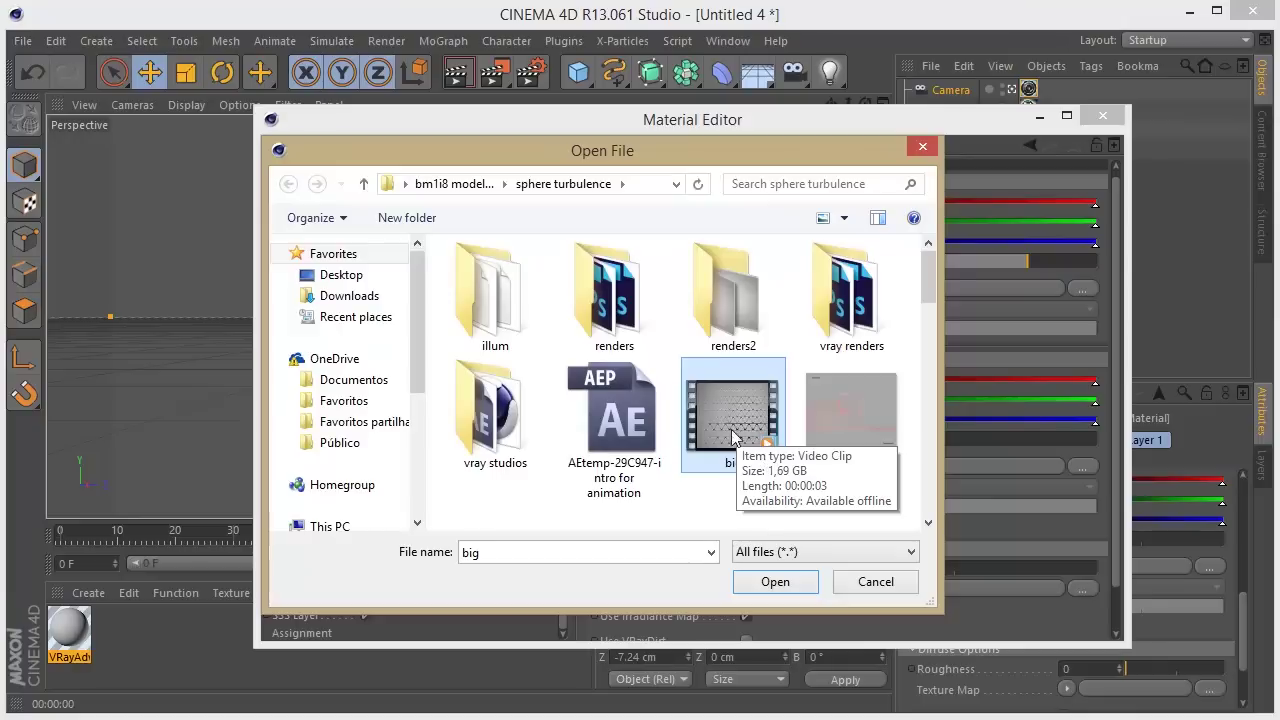
click(772, 581)
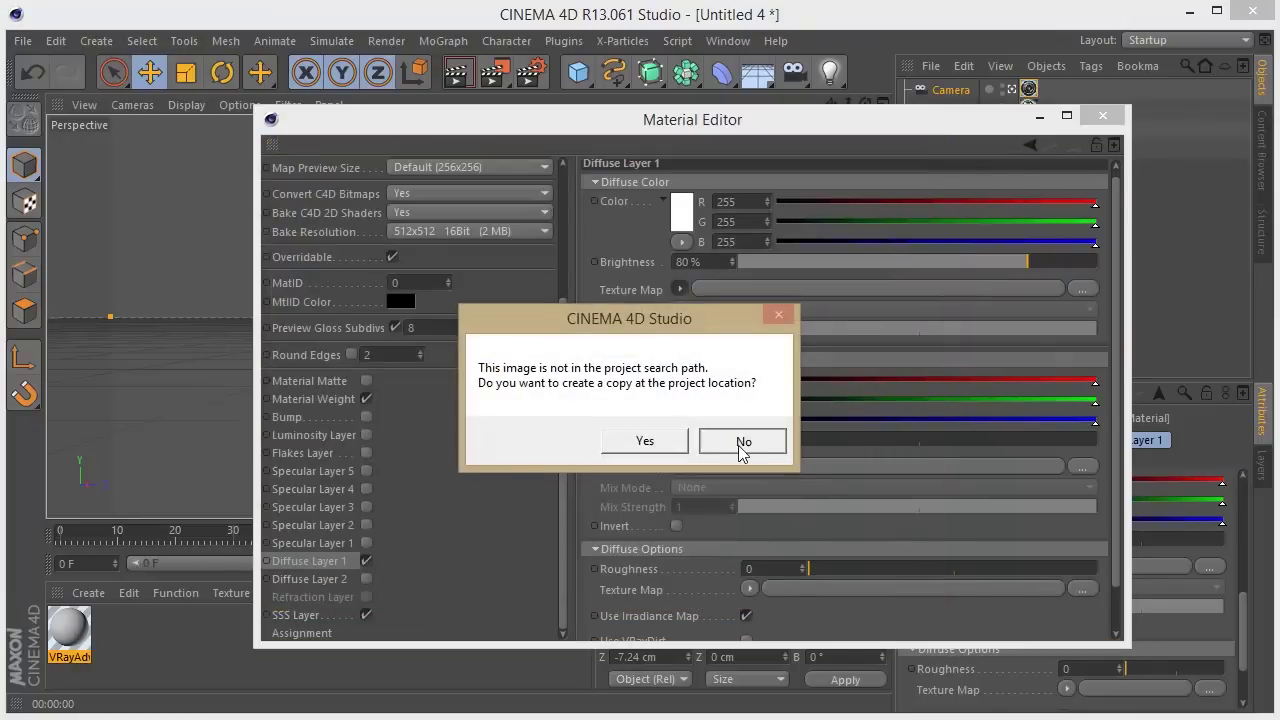
click(743, 447)
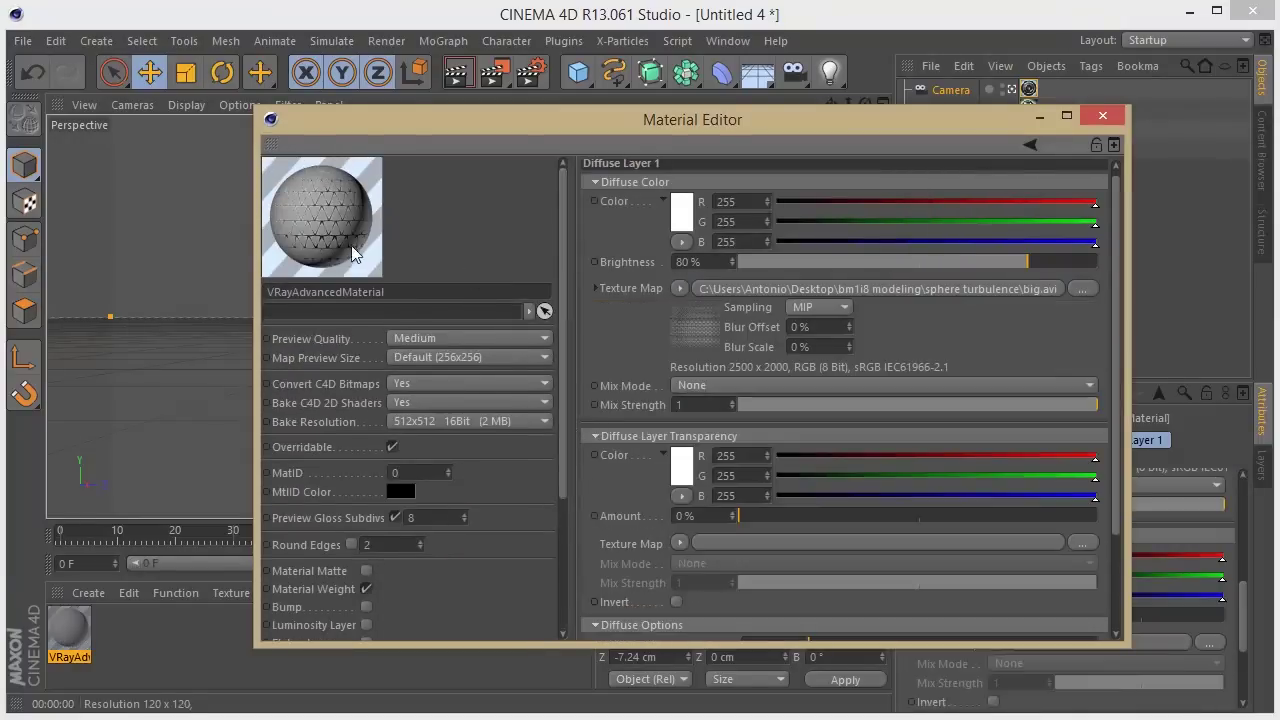
Set the Diffuse Layer 1 transparency amount to 64% and close the material editor
drag(560, 355, 572, 420)
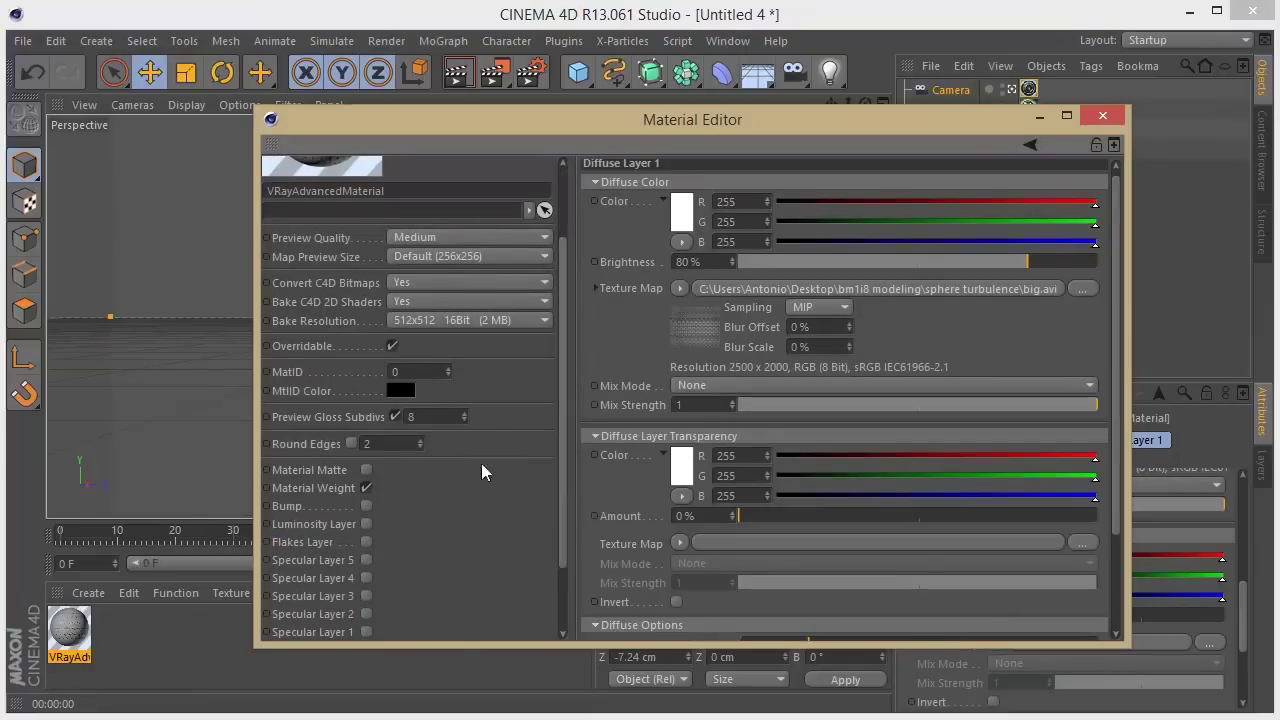
drag(564, 493, 486, 606)
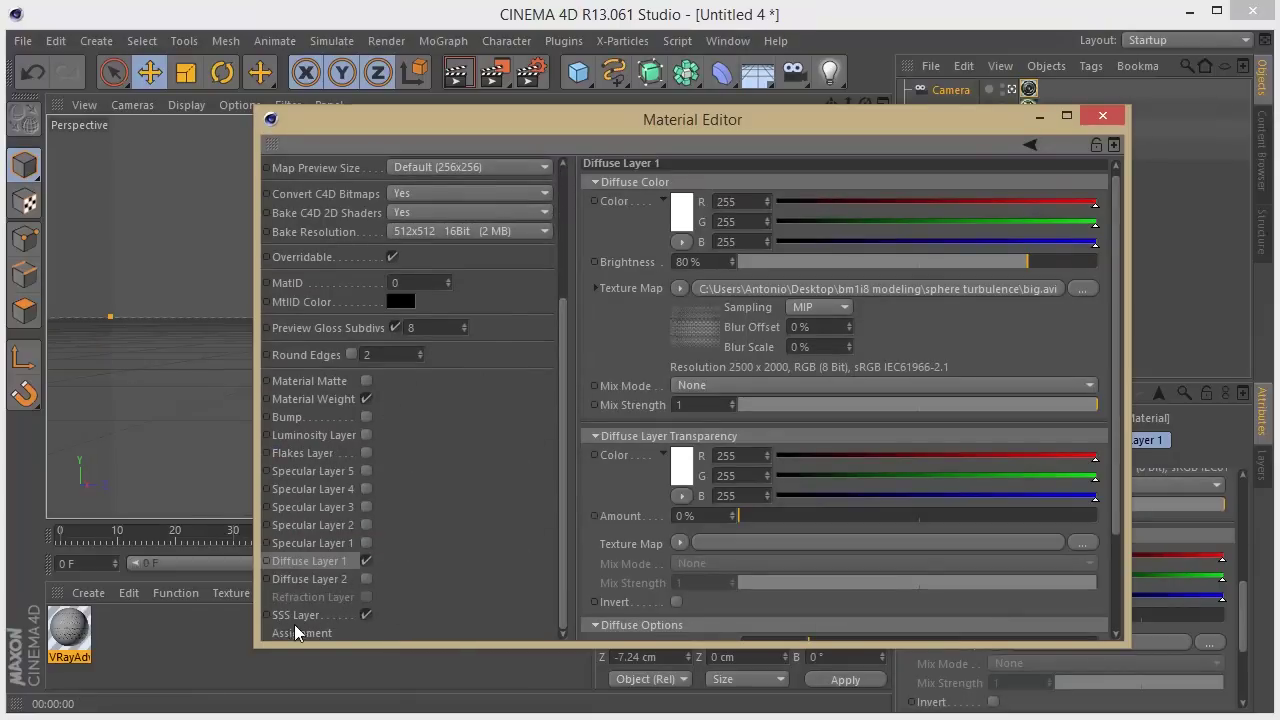
click(321, 615)
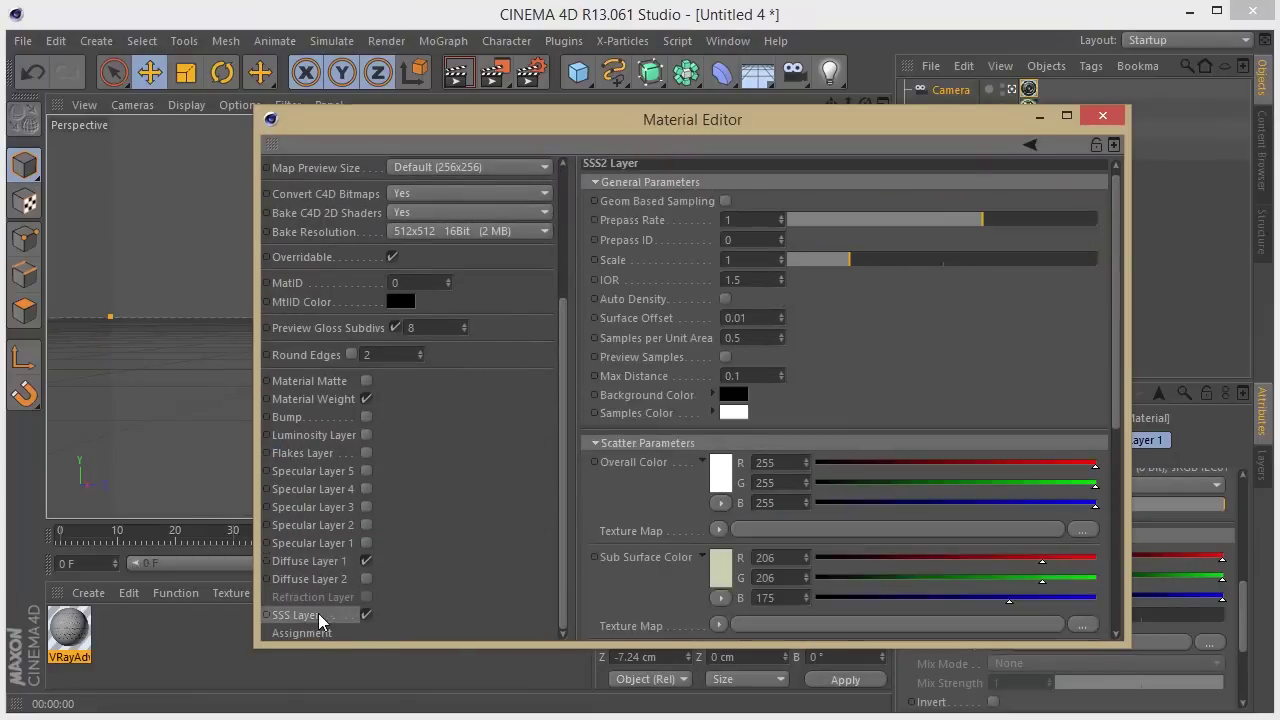
click(320, 562)
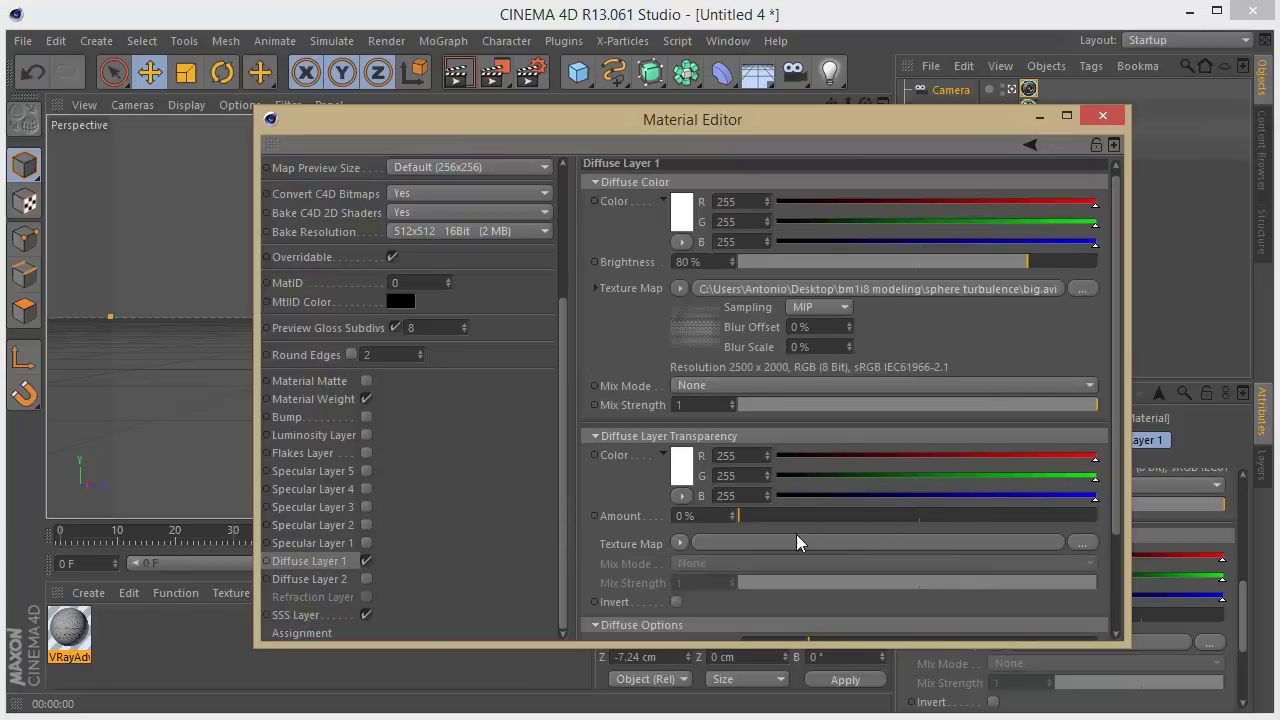
drag(866, 518, 912, 519)
drag(563, 425, 565, 279)
drag(928, 525, 967, 524)
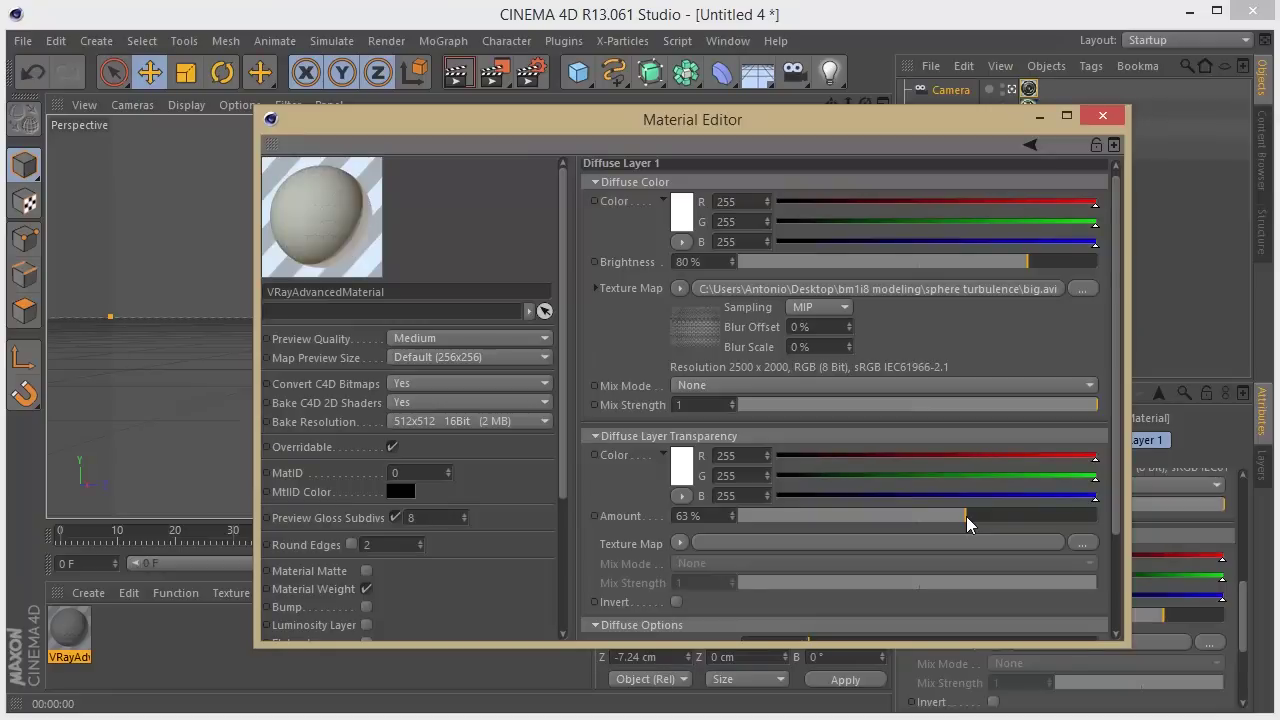
click(968, 521)
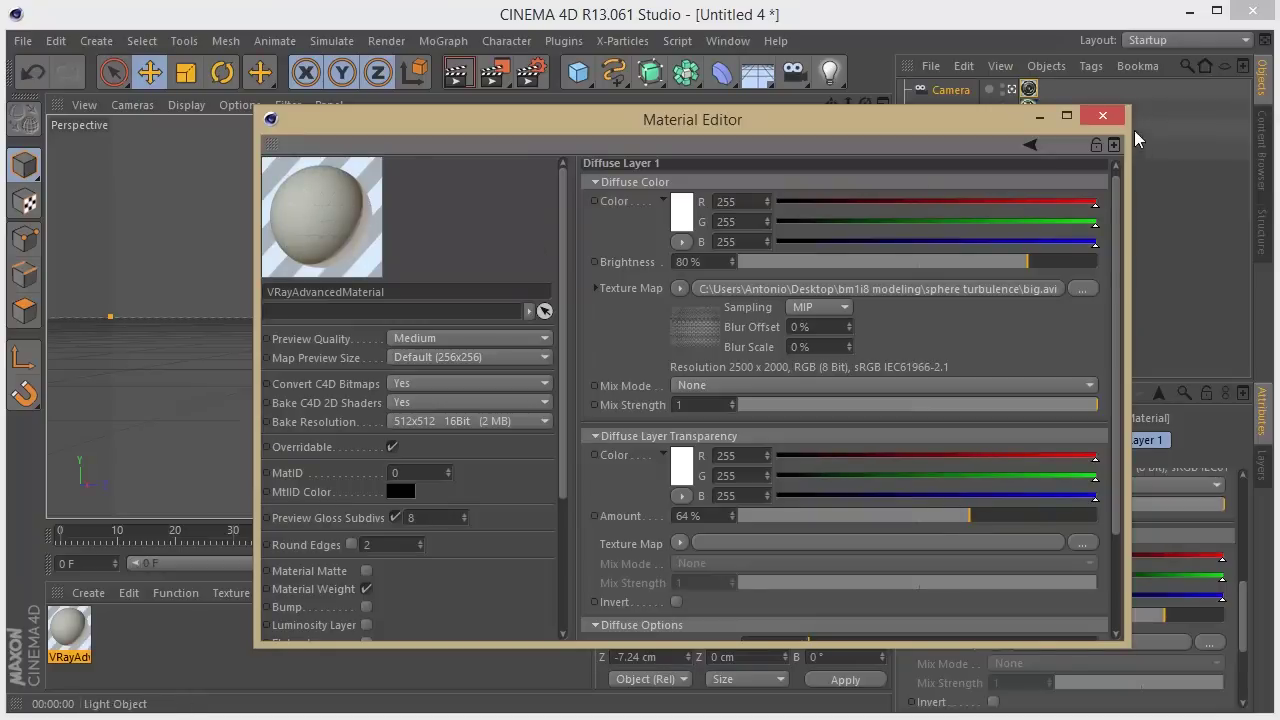
click(1102, 116)
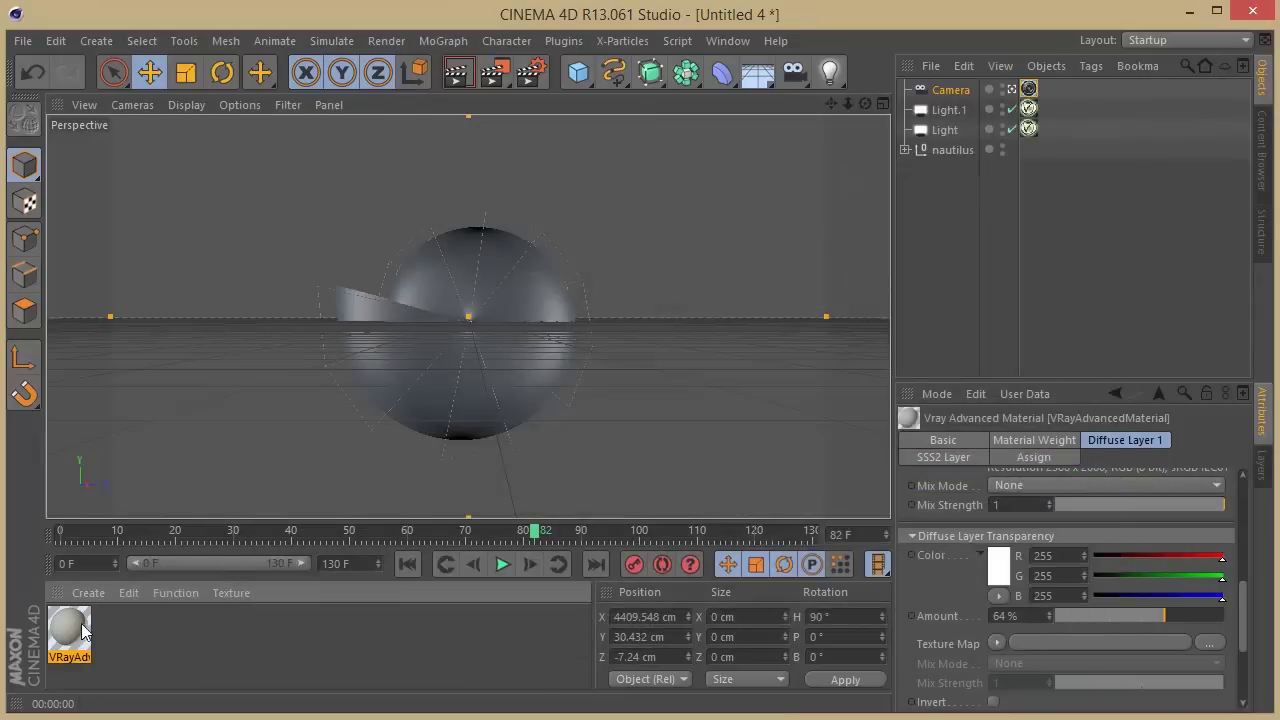
Expand the nautilus hierarchy and apply the VRayAdvancedMaterial to the Lathe NURBS inside the HyperNURBS
drag(83, 630, 825, 419)
drag(634, 474, 106, 634)
click(904, 149)
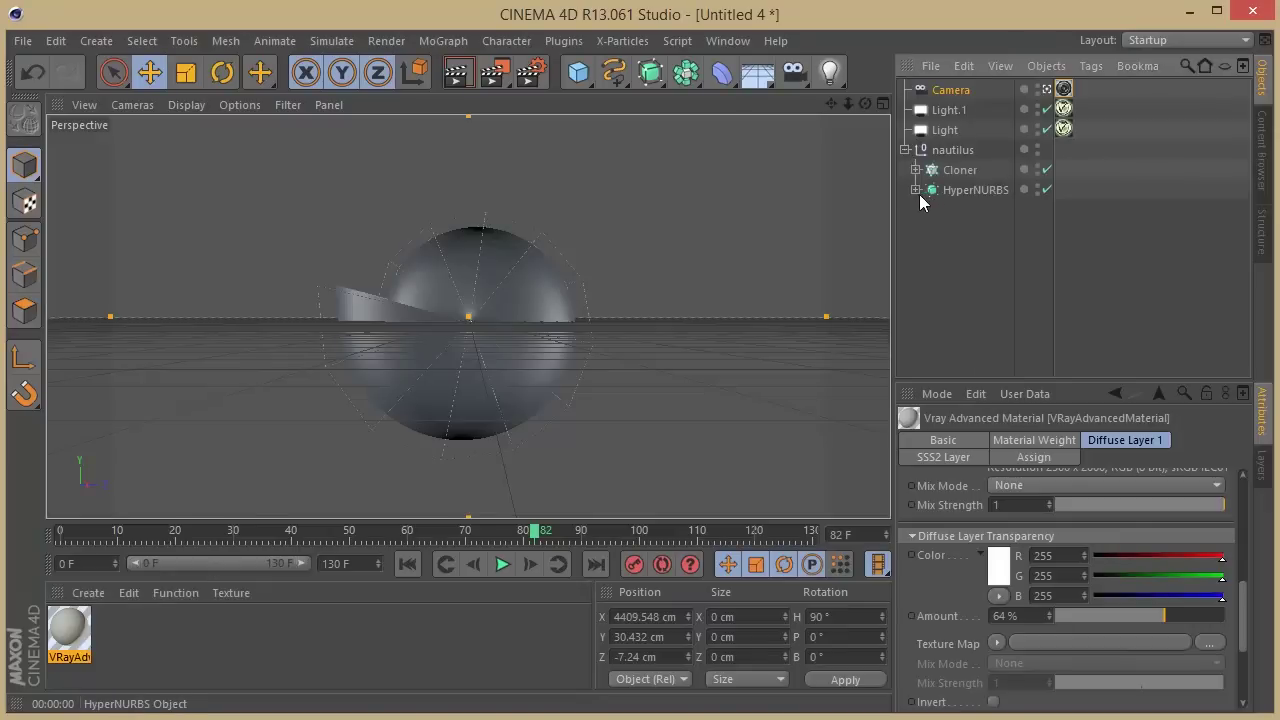
click(916, 189)
drag(68, 634, 1003, 258)
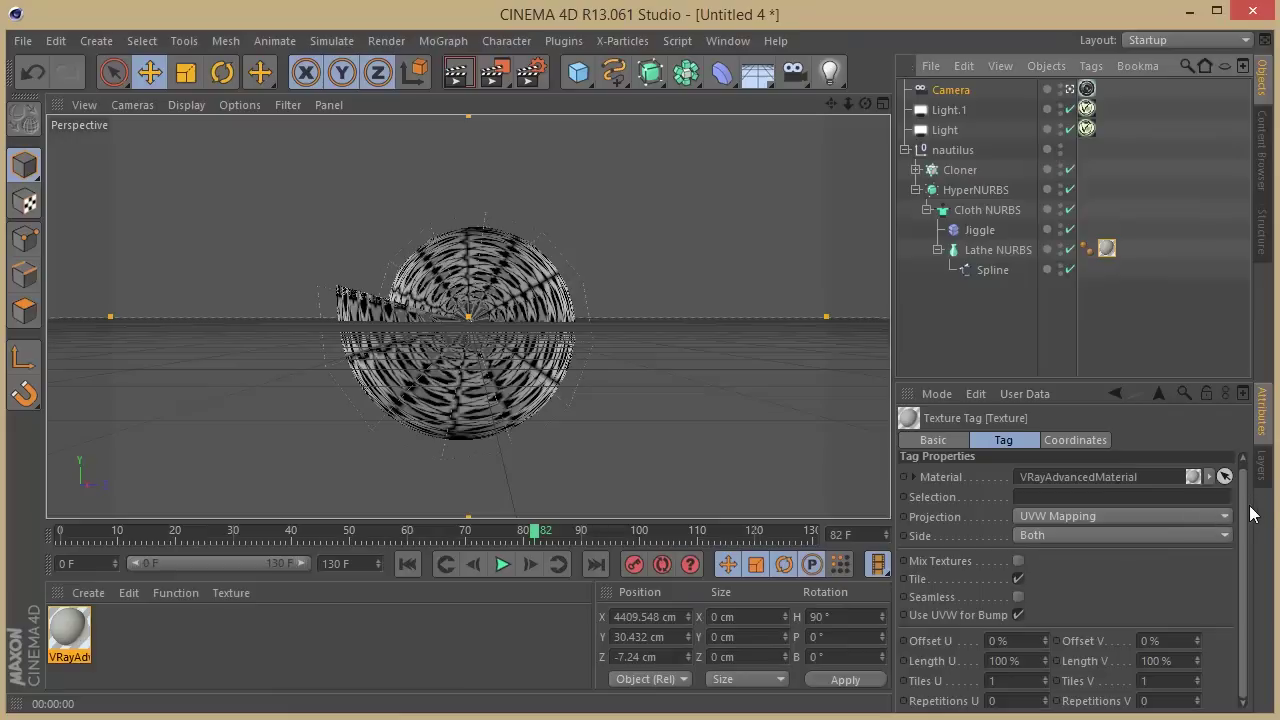
Set the texture tag's projection to Spherical and enable Seamless tiling
click(1131, 512)
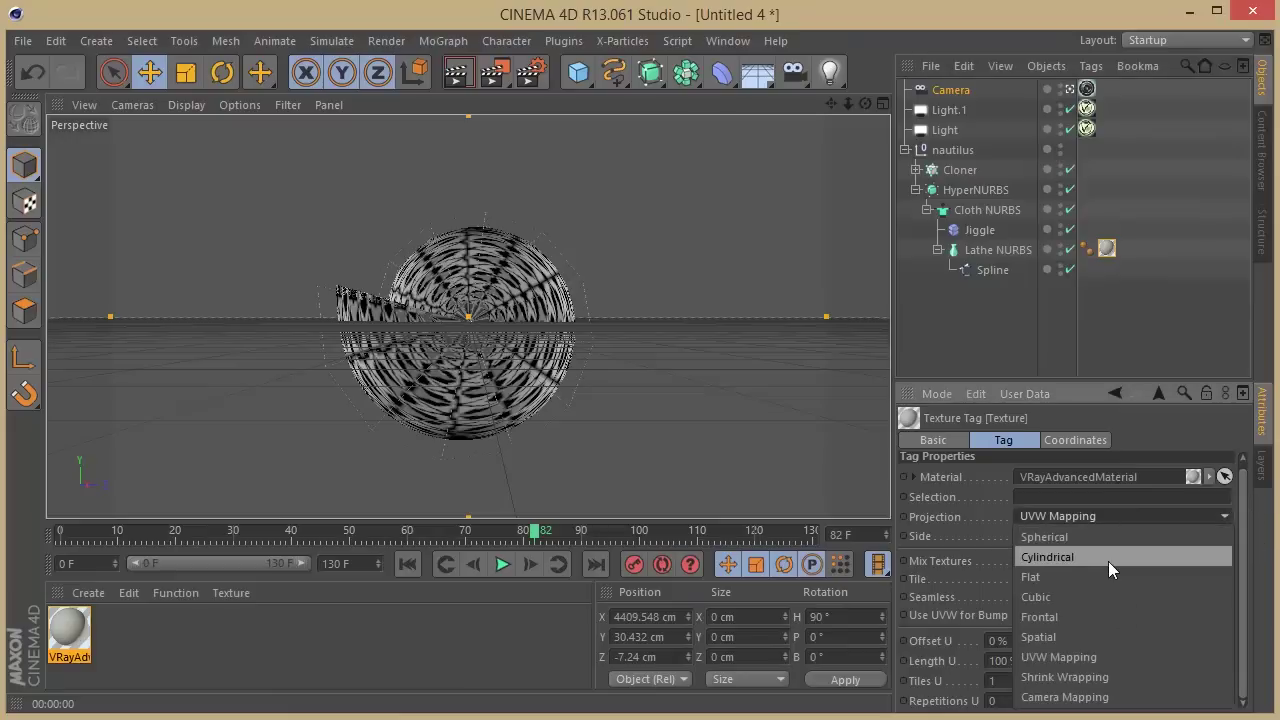
click(1103, 540)
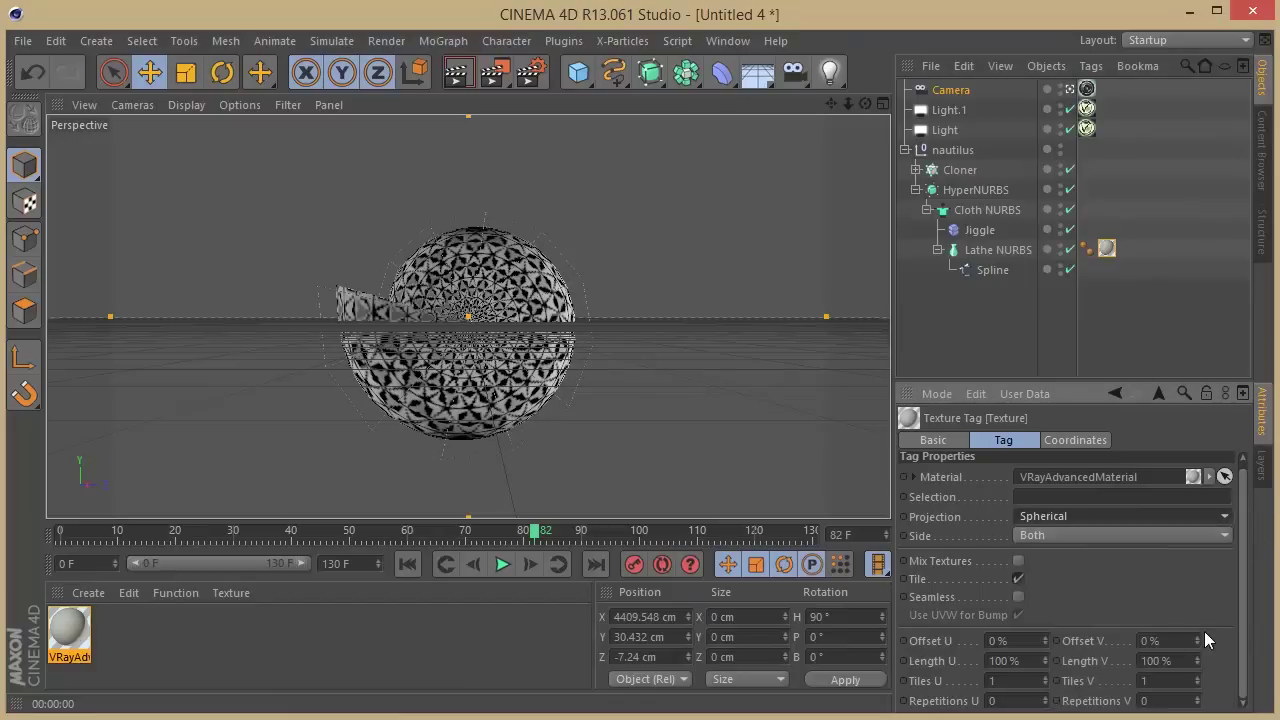
click(1017, 596)
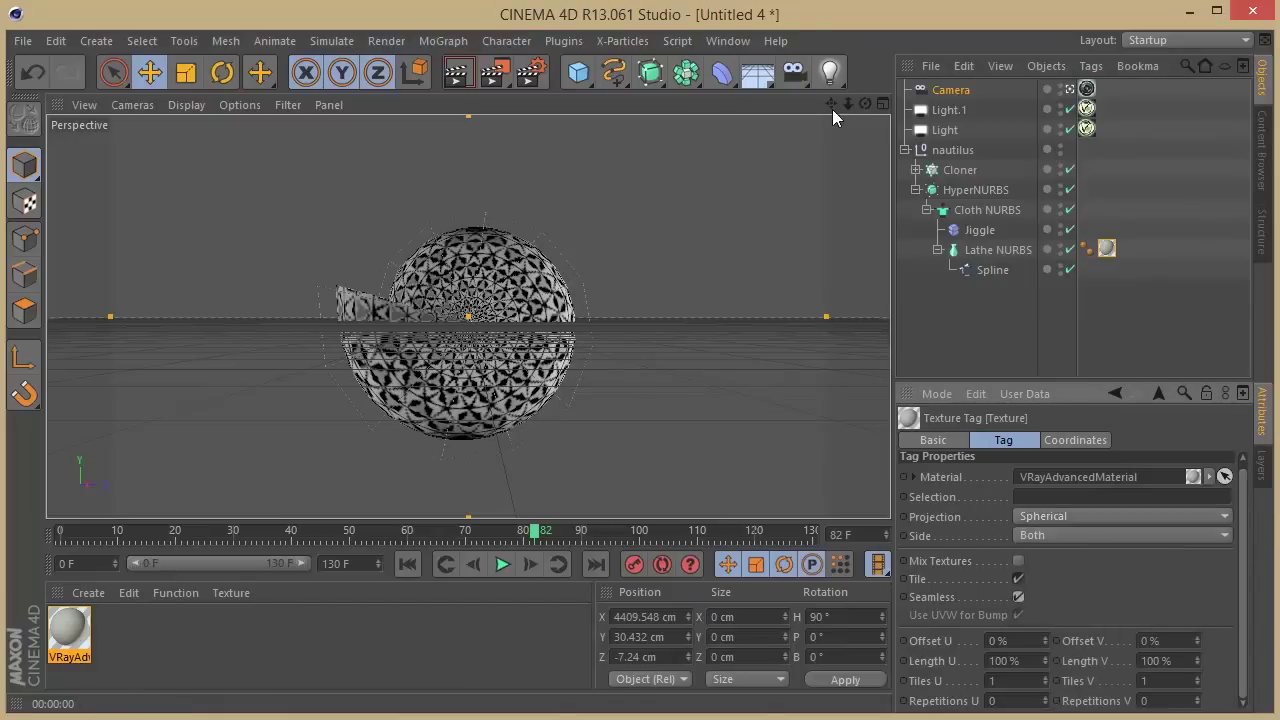
Pull the camera back to about X 4803 cm to frame the shell, test rendering the view along the way
drag(832, 109, 809, 109)
click(446, 80)
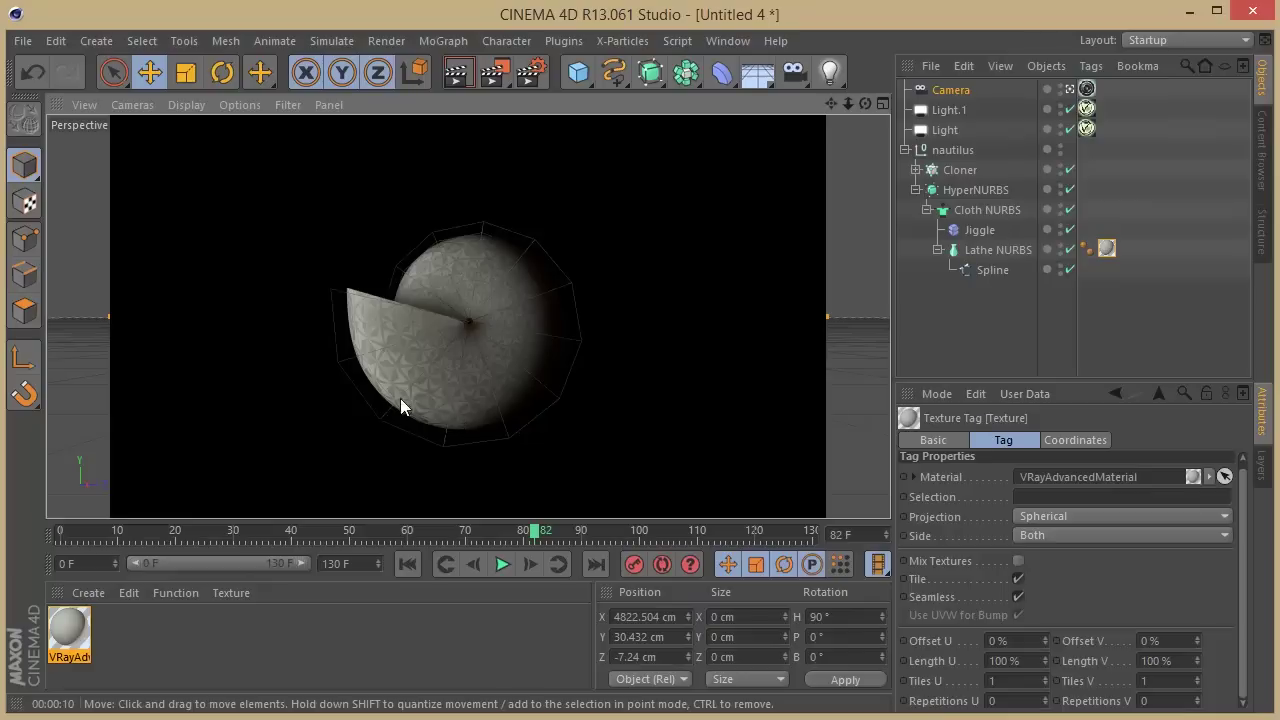
drag(849, 106, 843, 106)
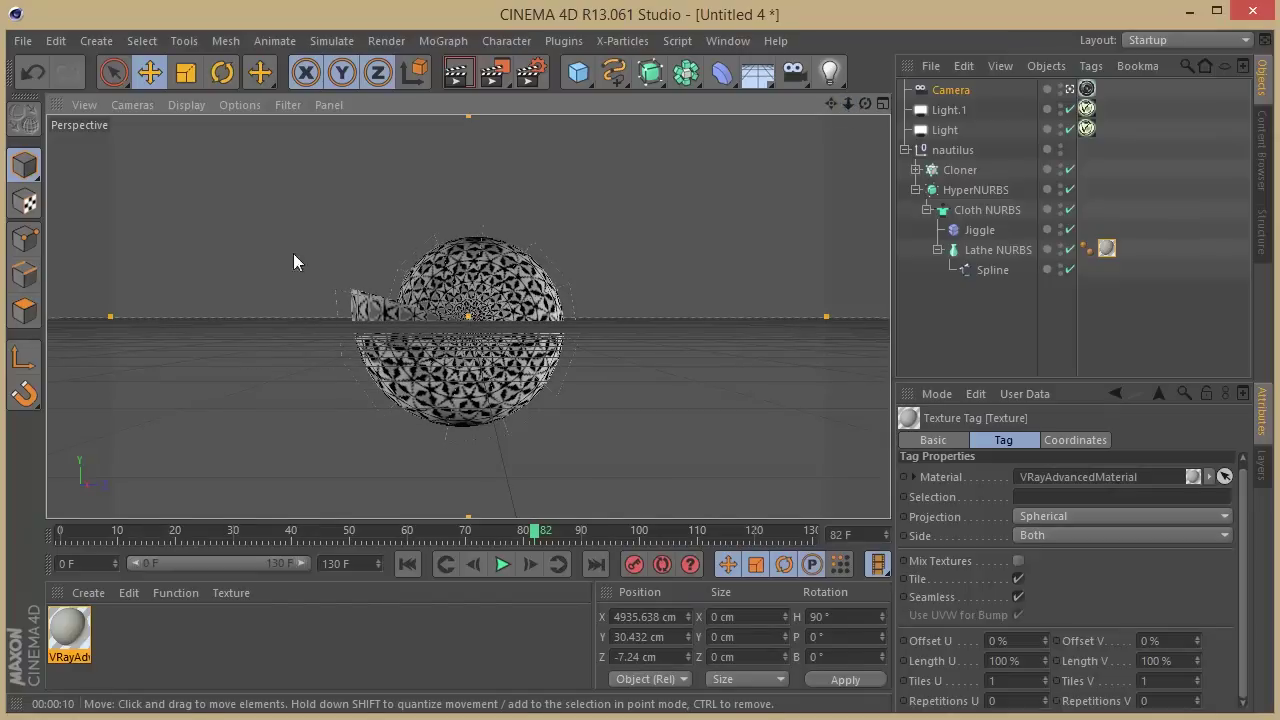
drag(848, 104, 858, 104)
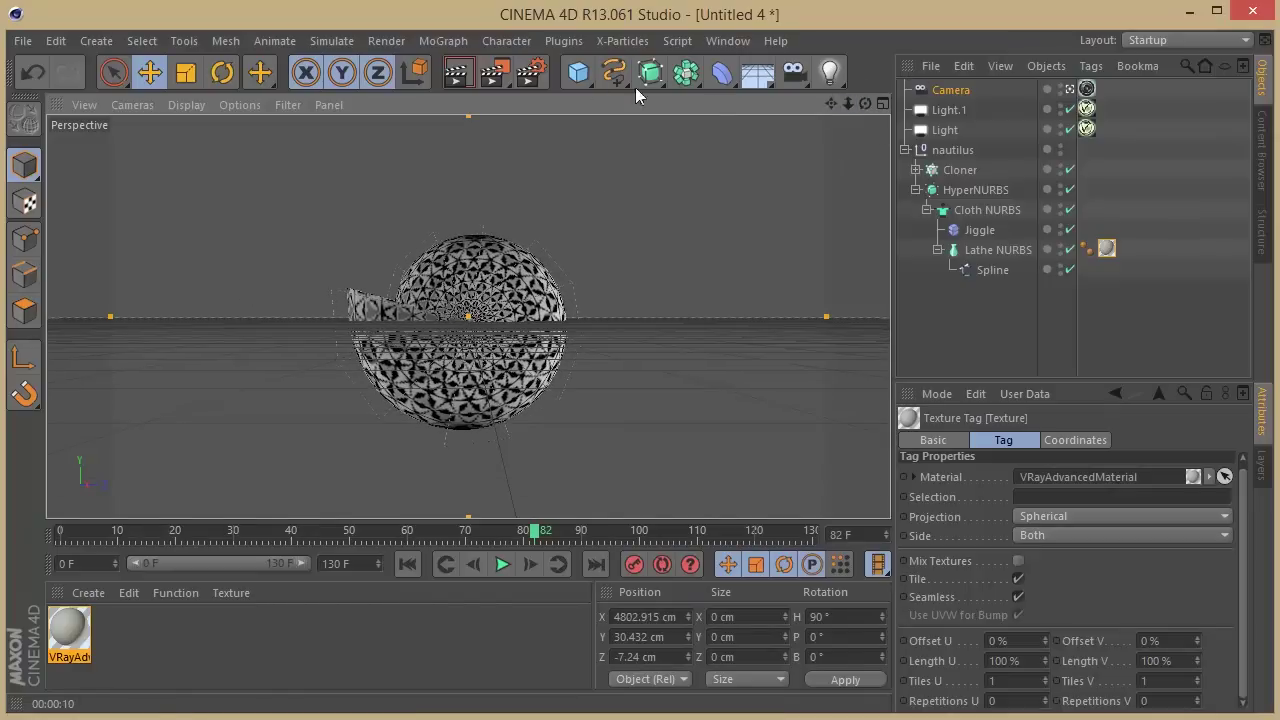
Turn on the antialiasing filter in the VrayBridge render settings and set it to Catmull-Rom
click(530, 72)
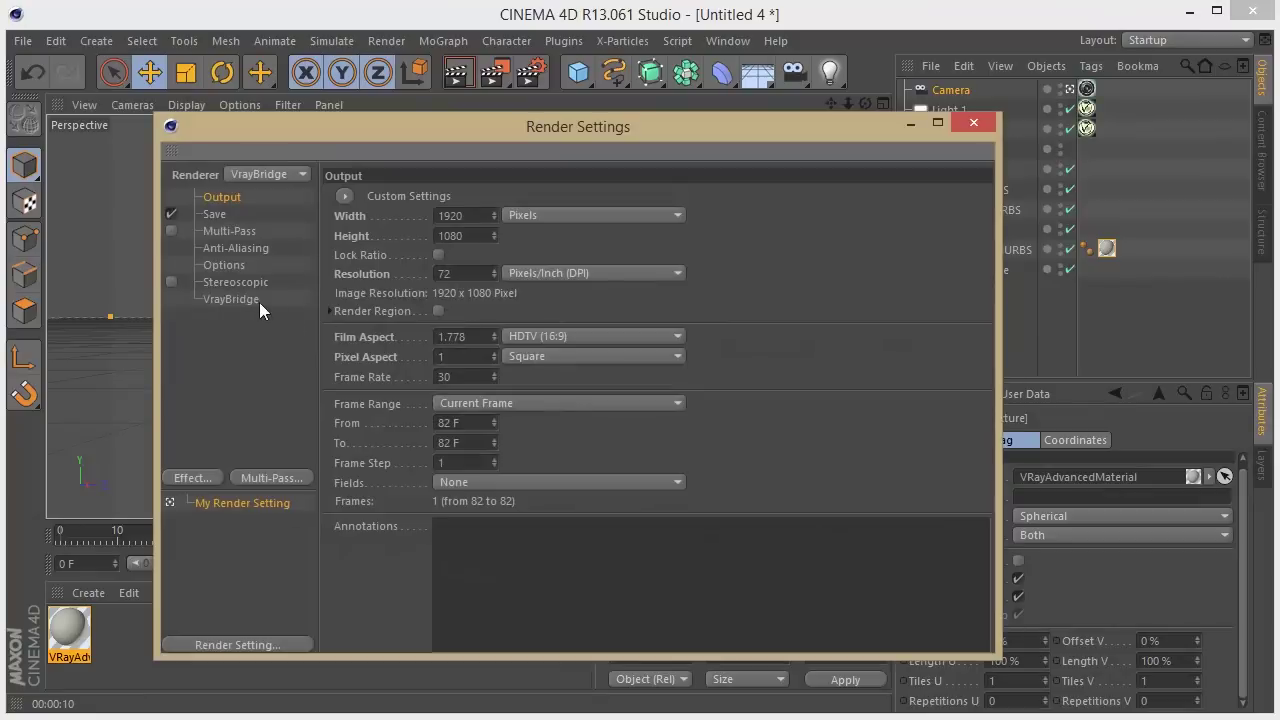
click(232, 301)
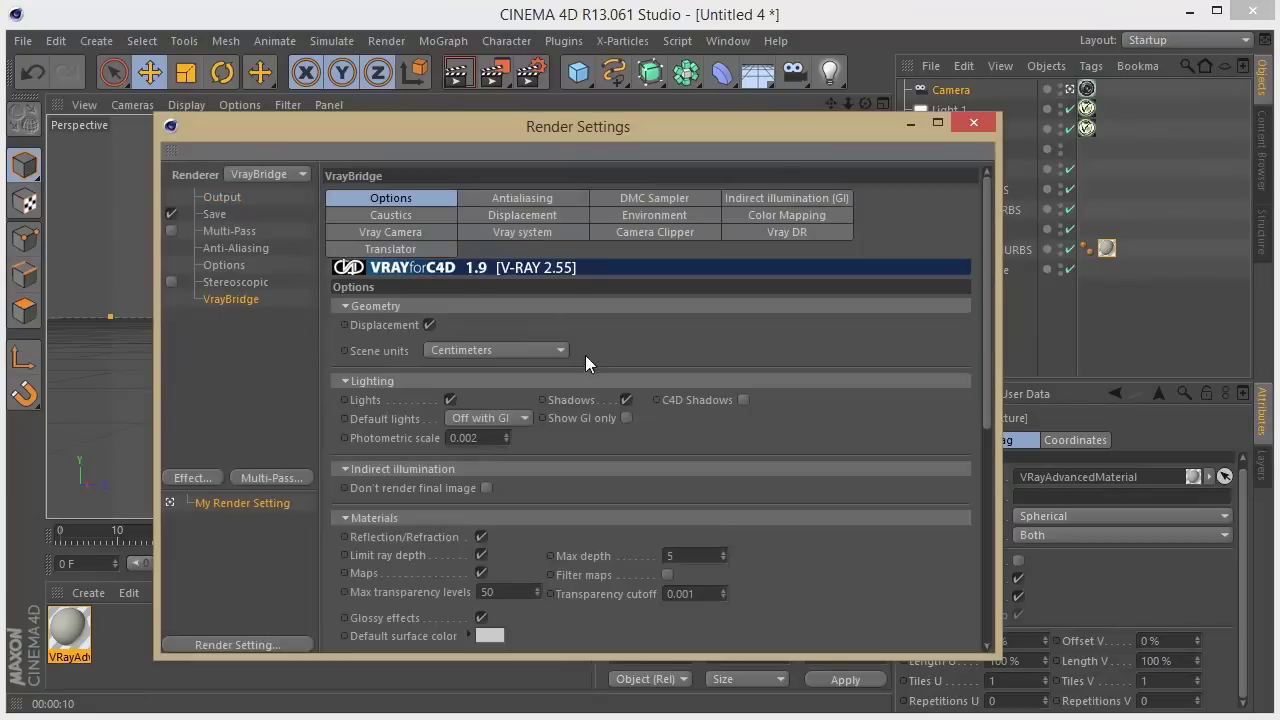
click(546, 203)
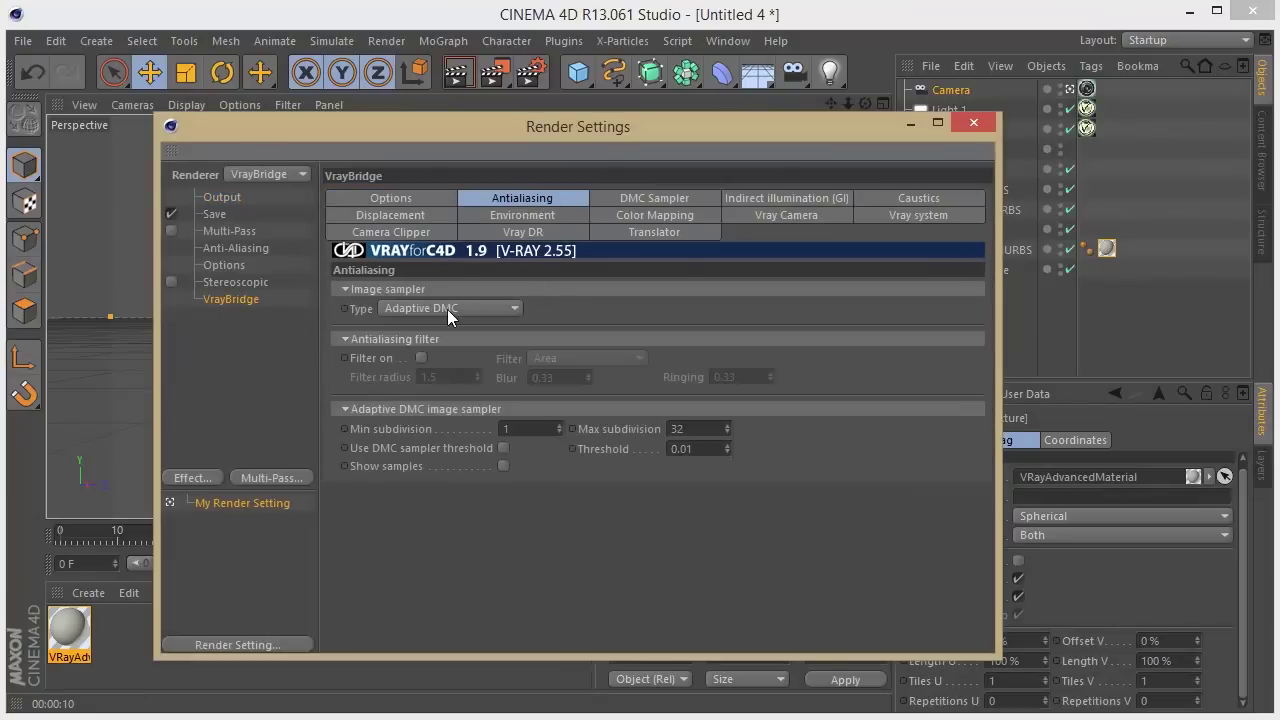
click(421, 358)
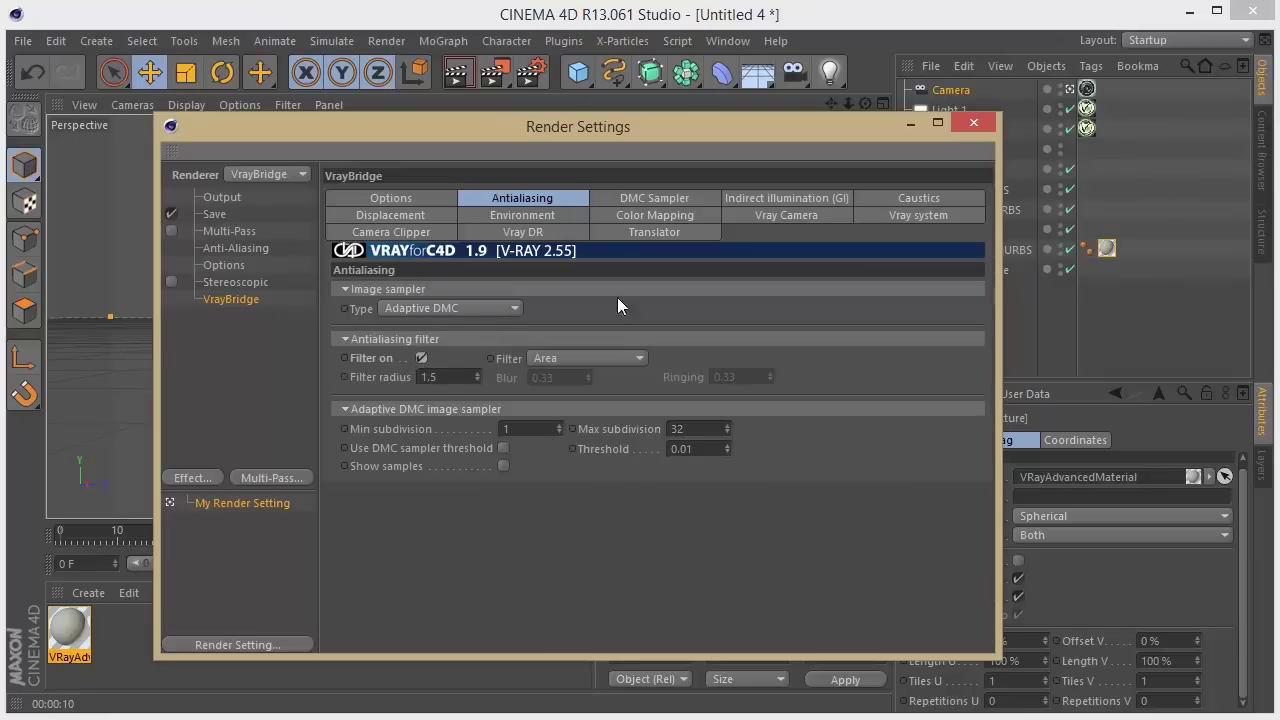
click(620, 358)
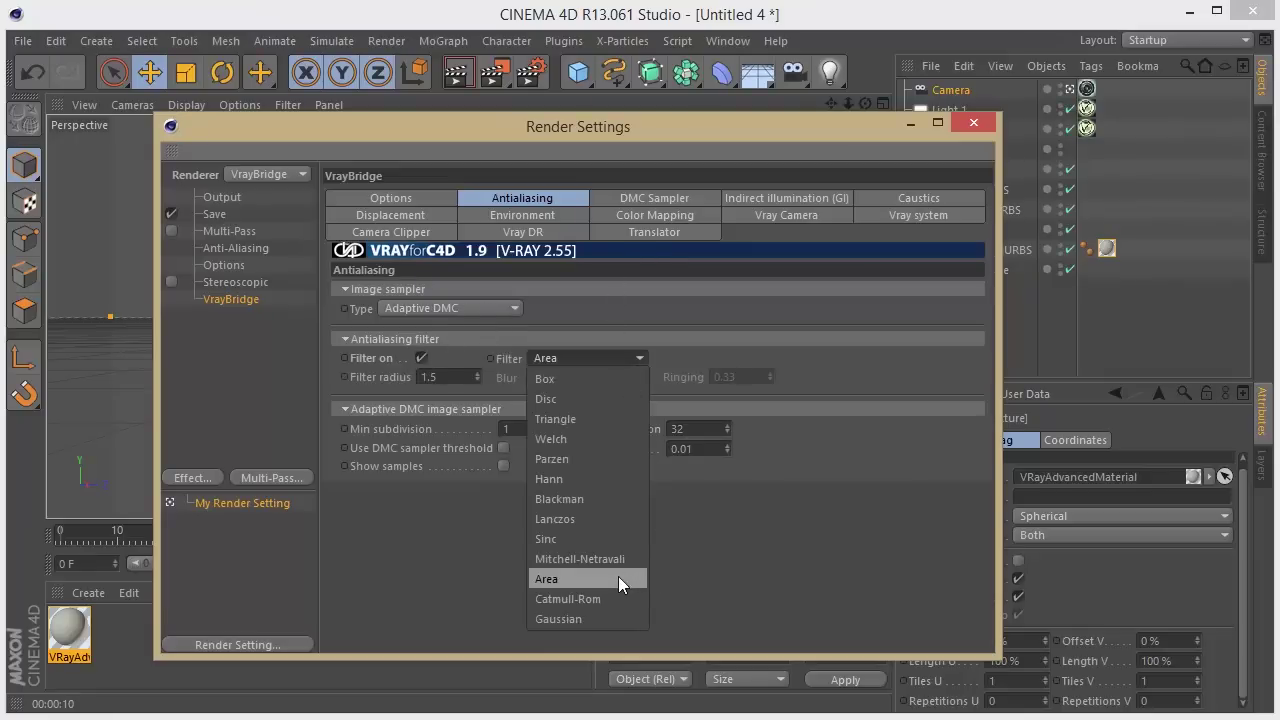
click(605, 598)
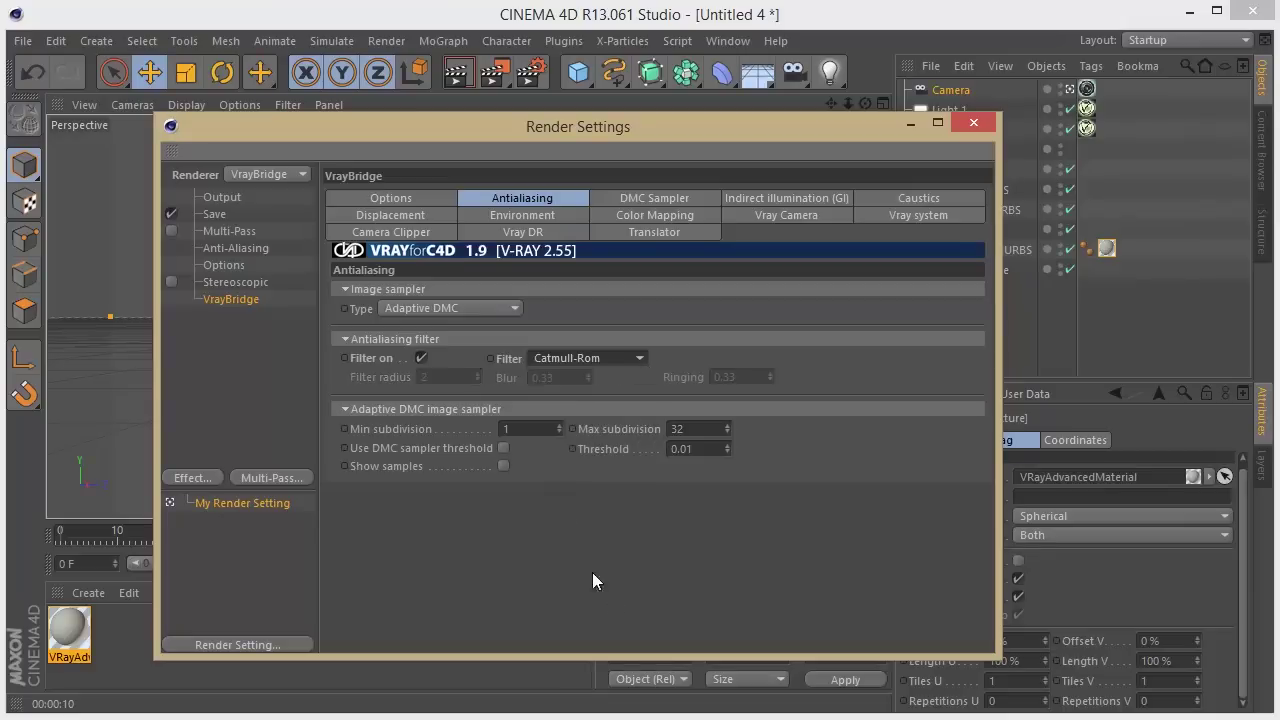
Set the V-Ray color mapping type to HSV Exponential
click(652, 199)
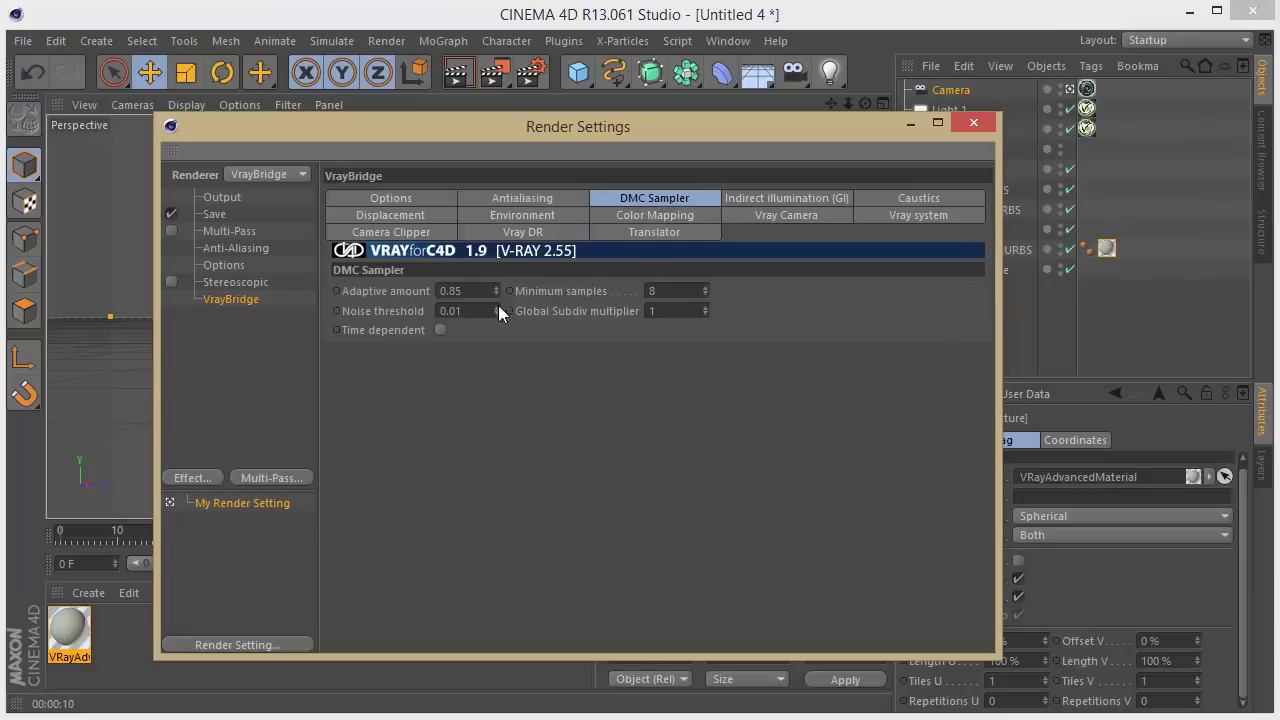
click(683, 212)
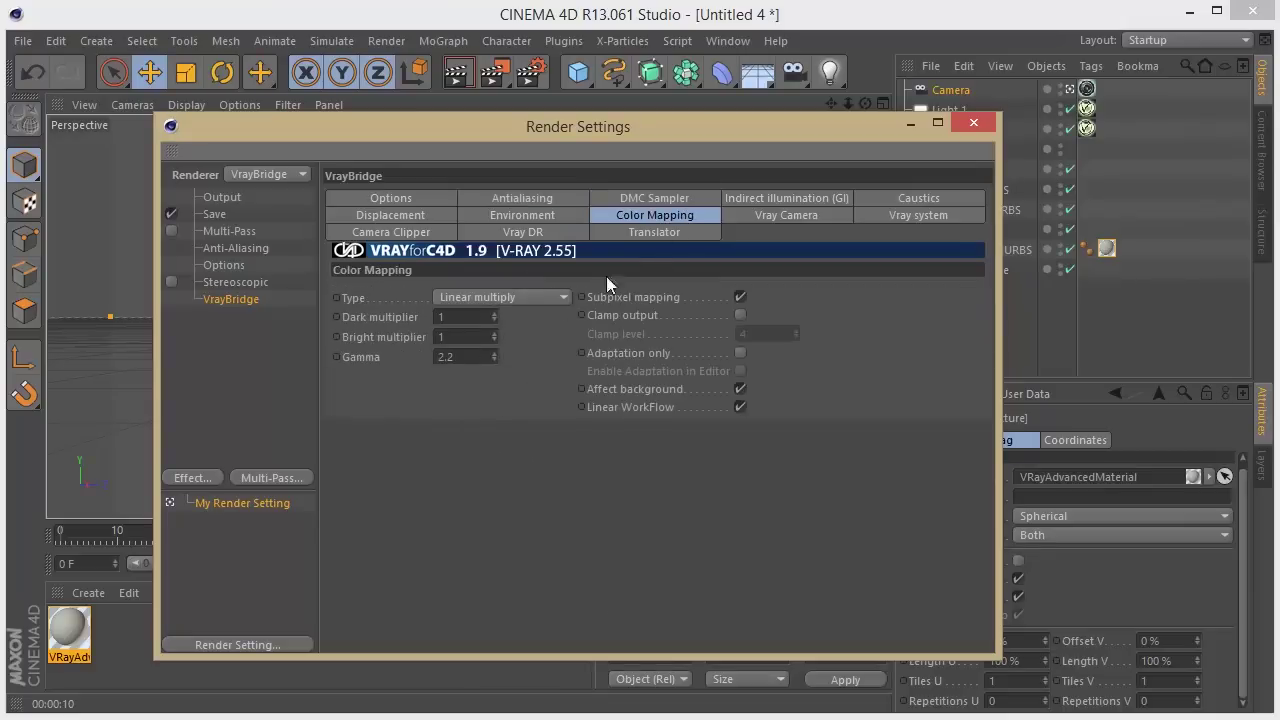
click(513, 296)
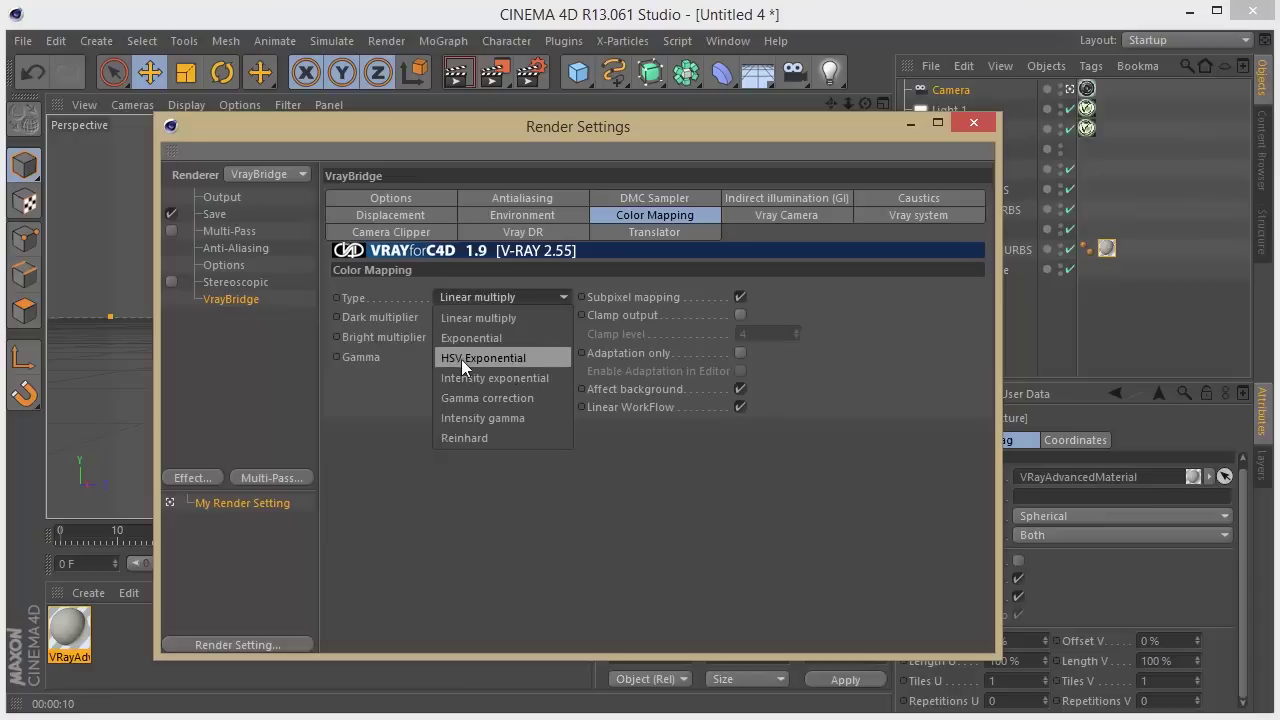
click(460, 359)
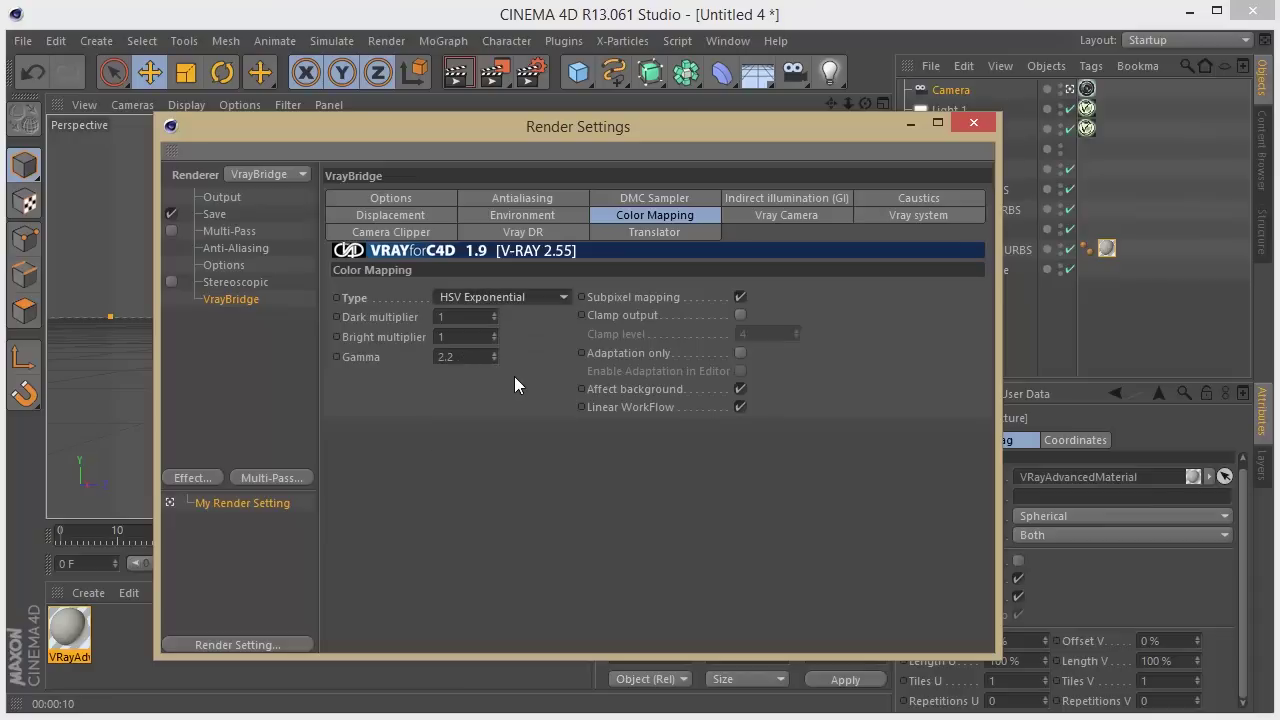
Turn on indirect illumination and load the 04_IR-LC_medium GI preset from the Classic Chaosgroup Setups
click(795, 200)
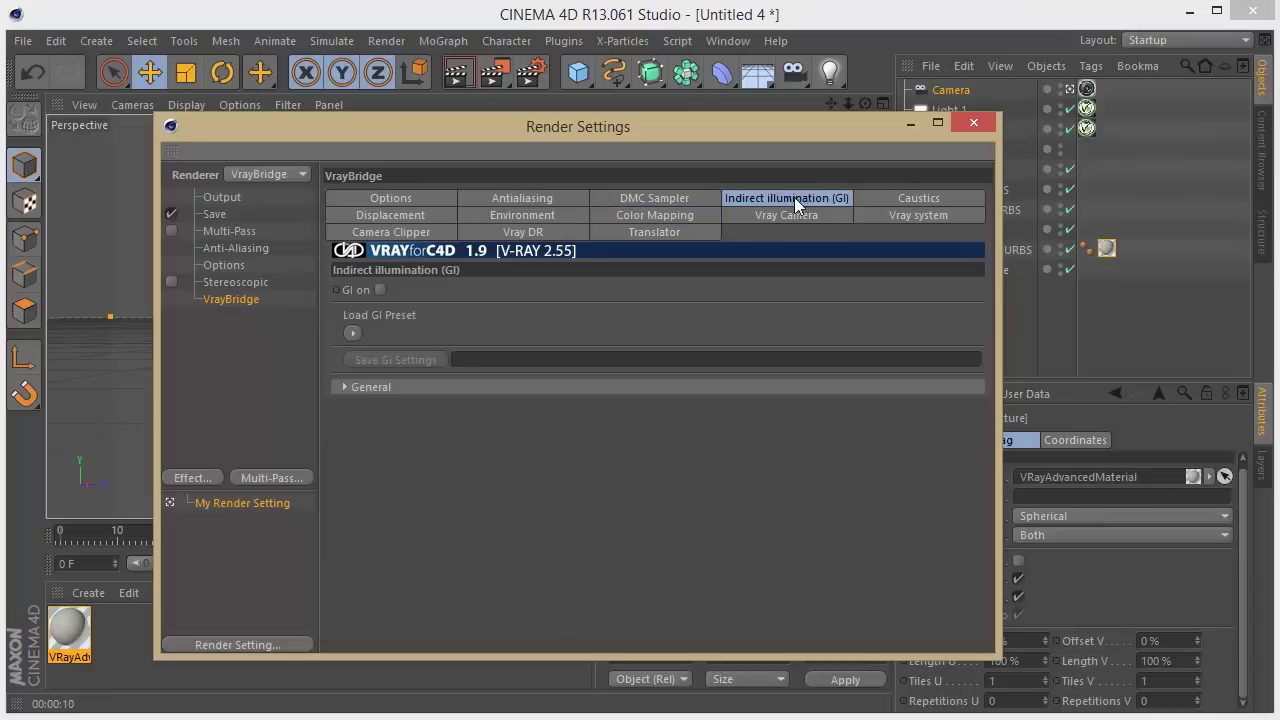
click(381, 290)
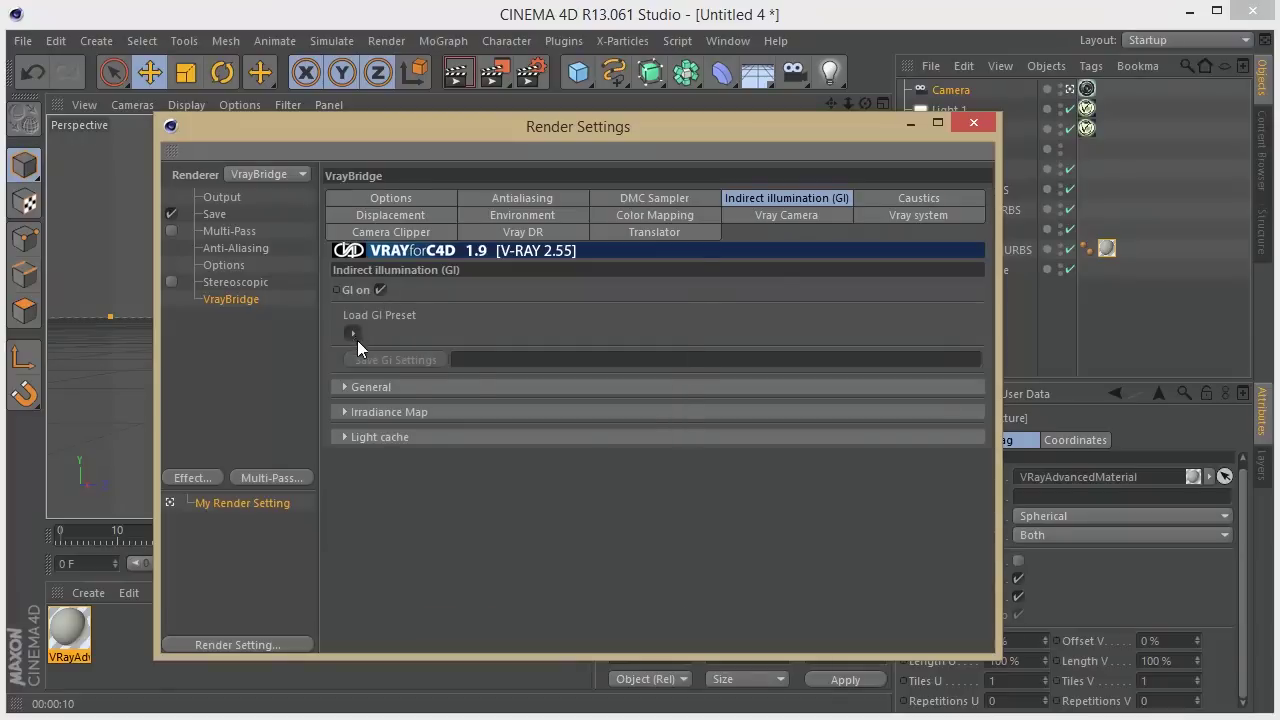
click(353, 334)
mouse_move(670, 555)
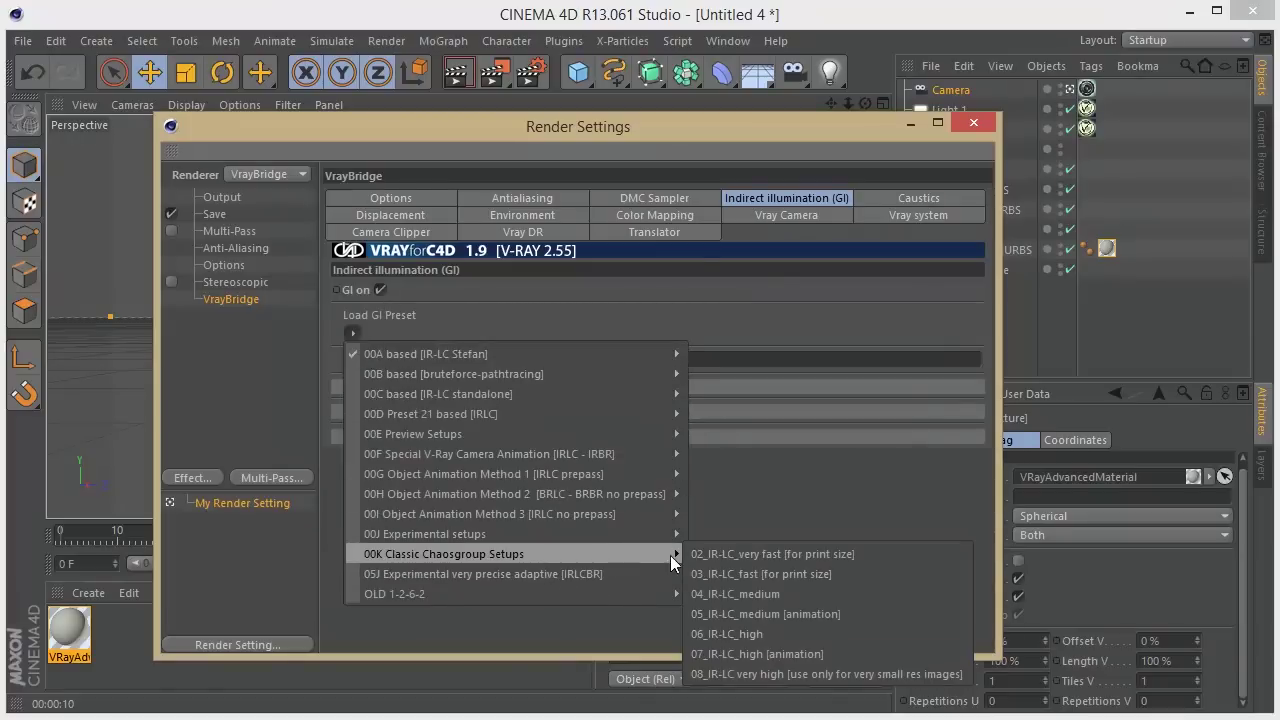
click(764, 594)
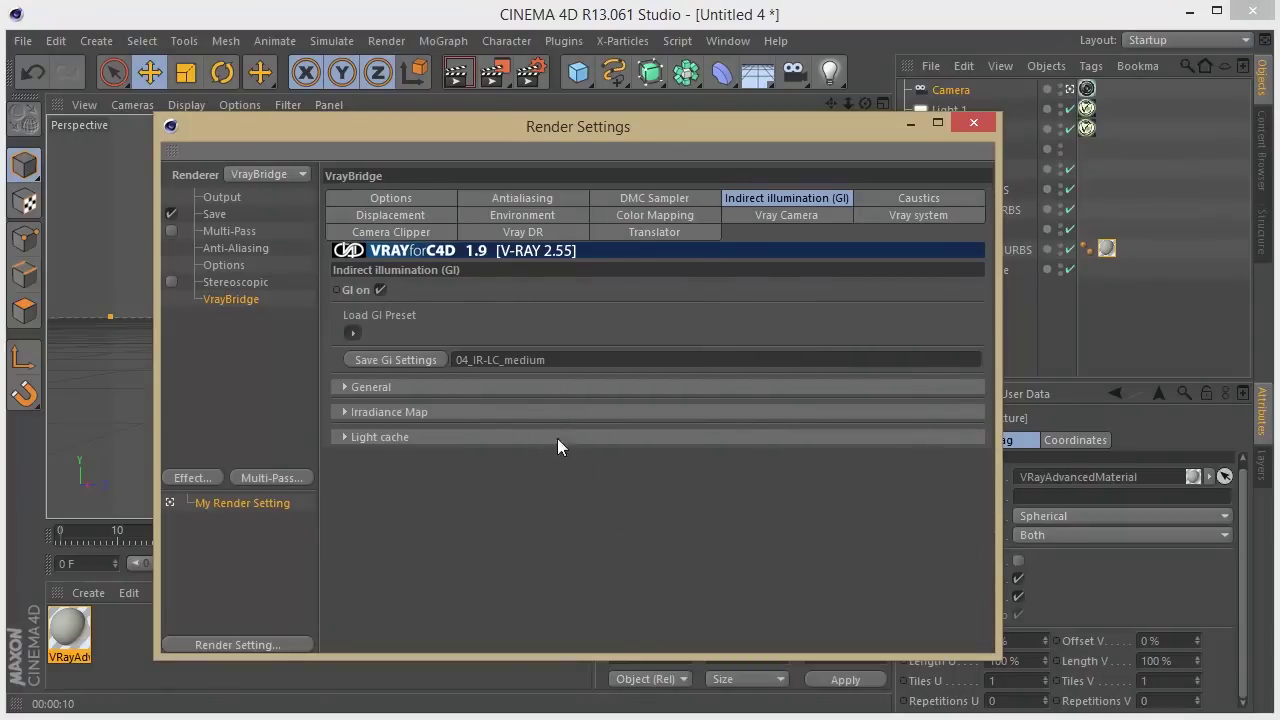
Close the render settings and test render the shell through the camera with the new GI settings
click(970, 123)
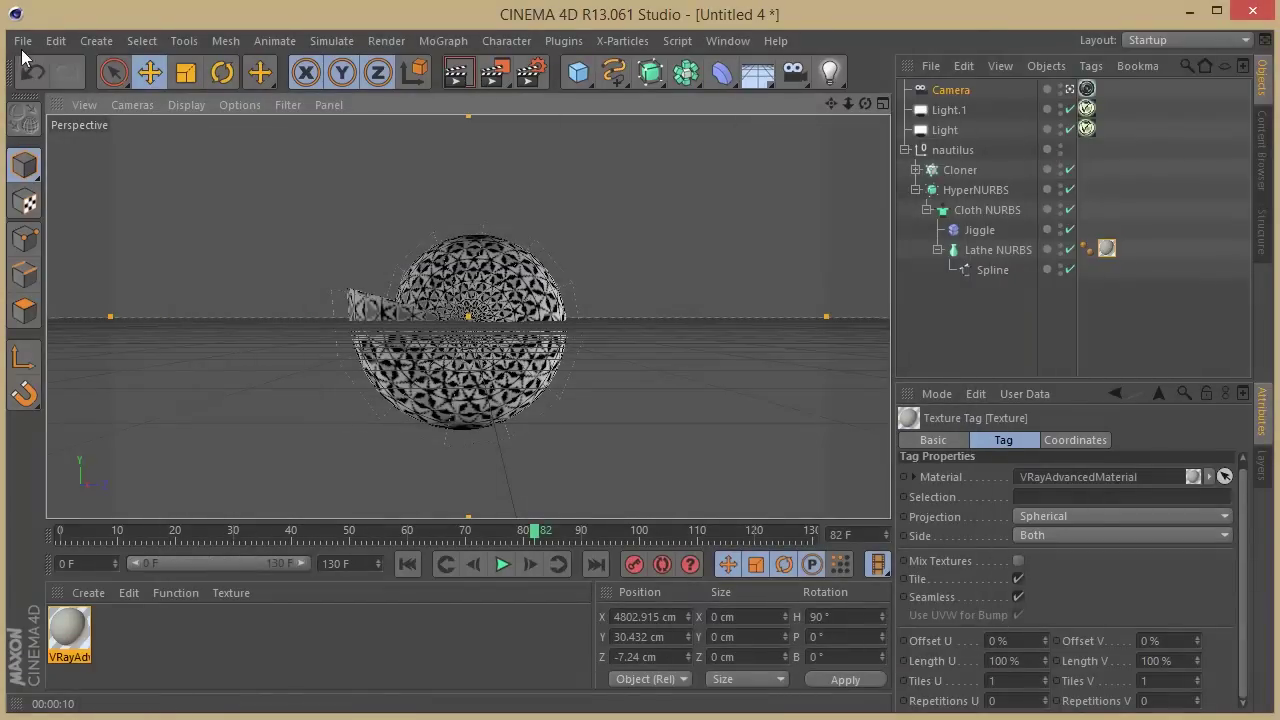
click(457, 72)
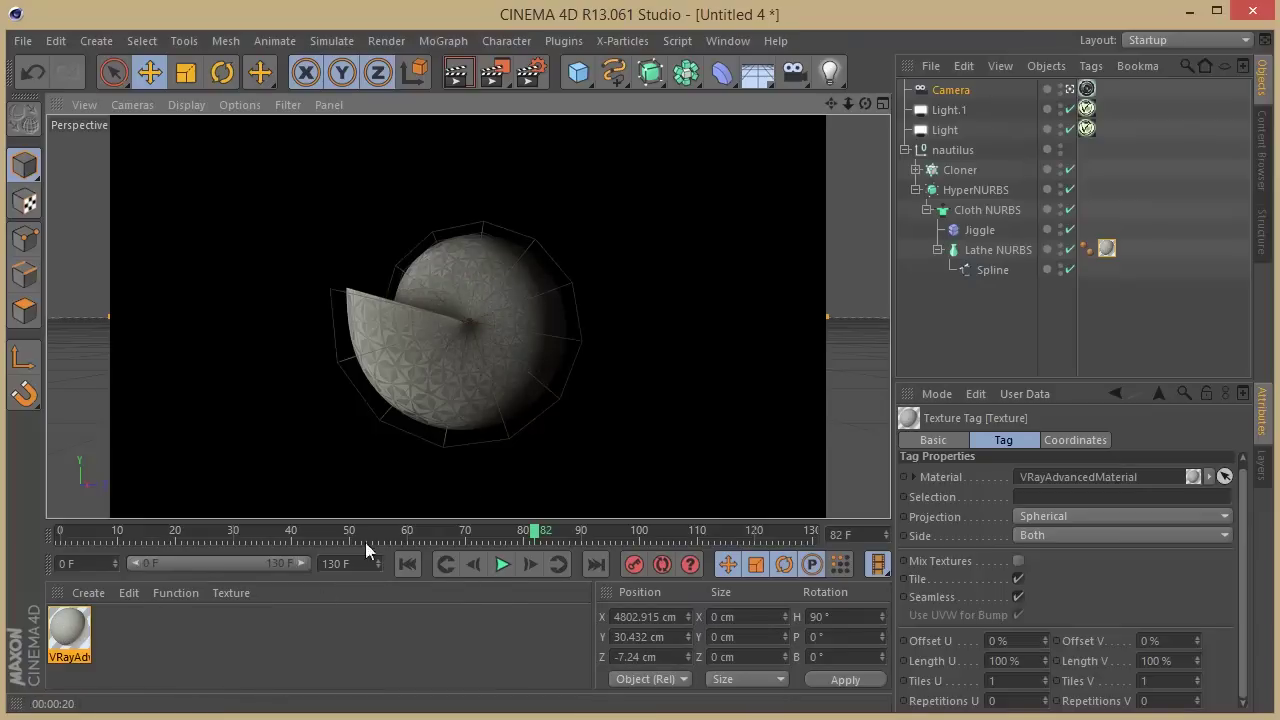
Enable Specular Layer 1 on the shell's VRayAdvancedMaterial and set its Fresnel IOR to 1.49
click(74, 630)
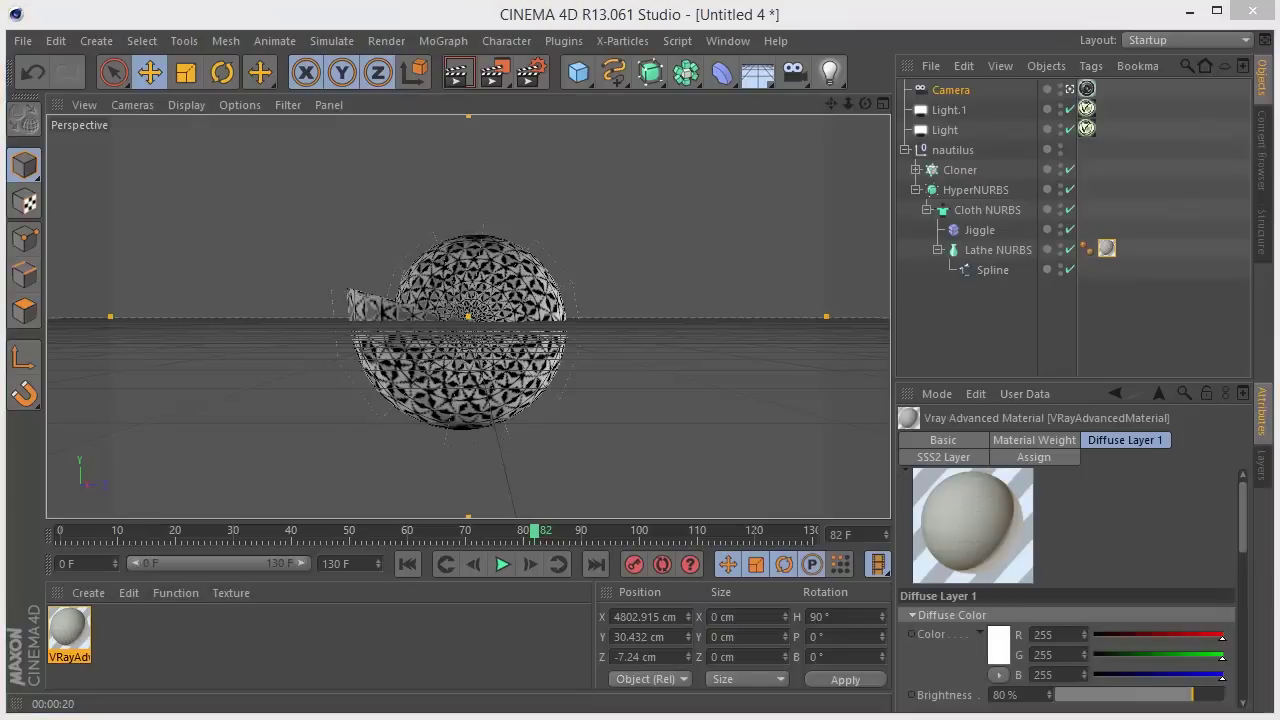
double_click(70, 630)
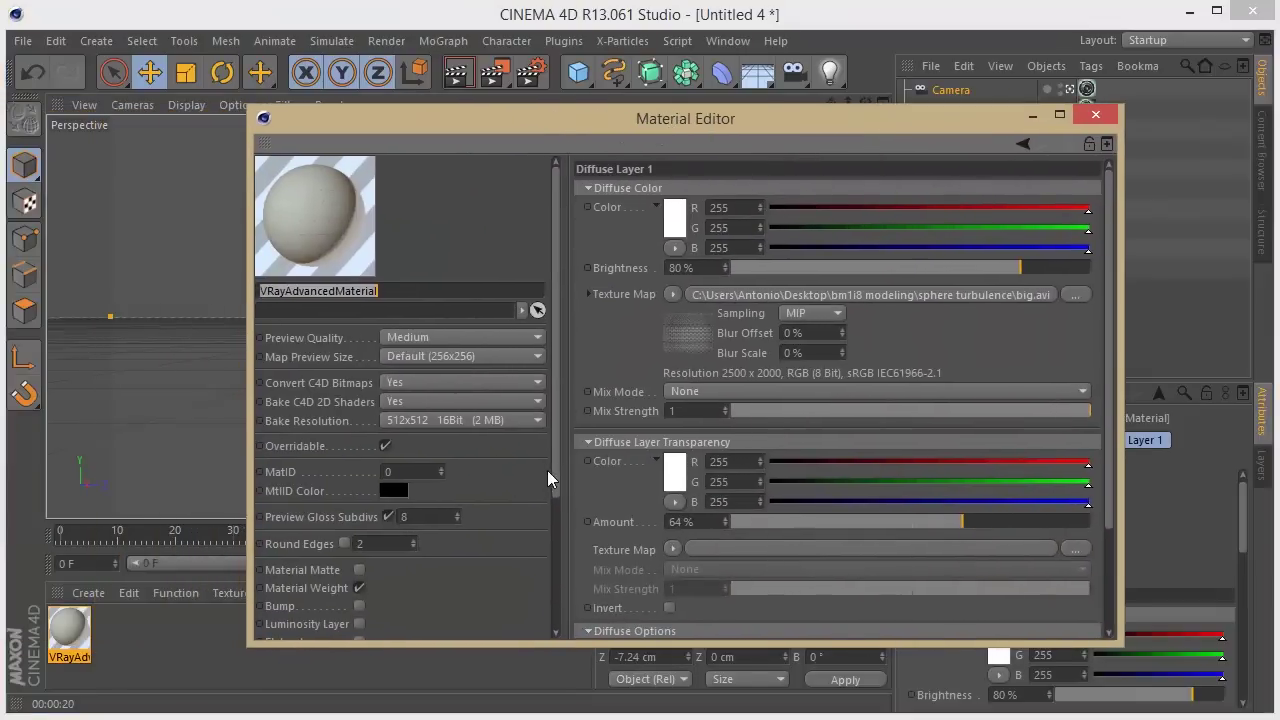
scroll(450, 480, down, 5)
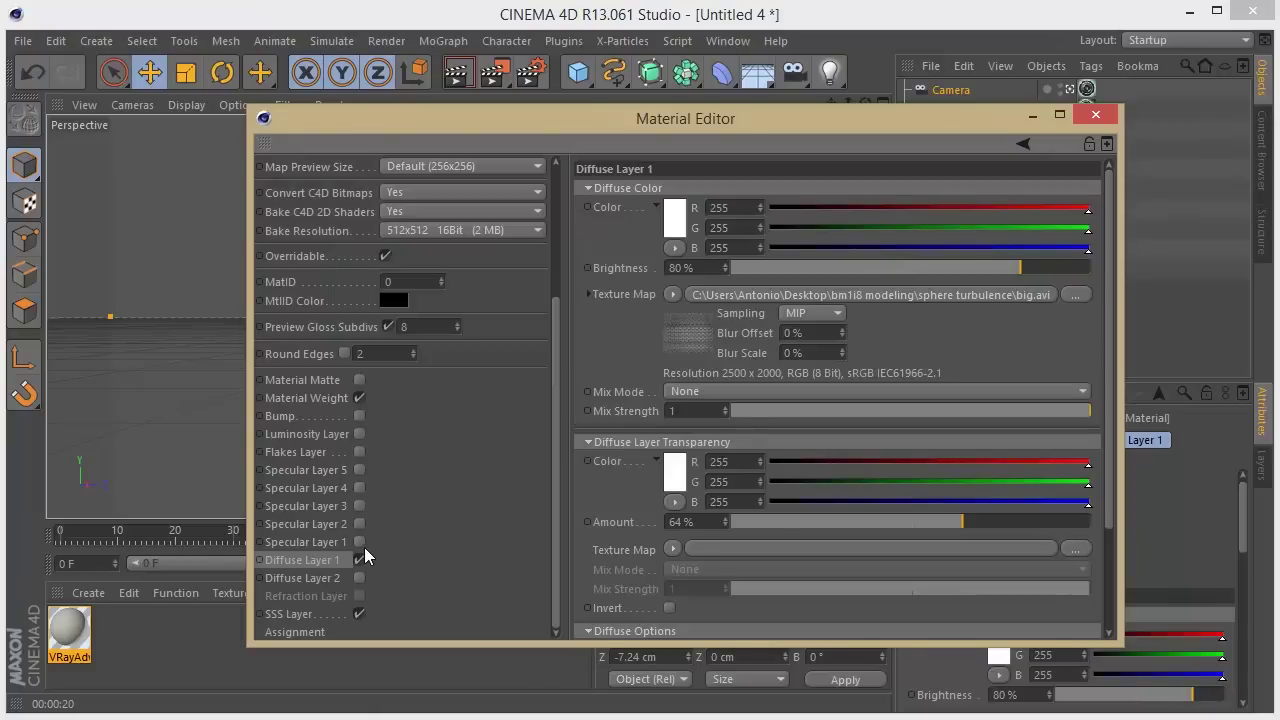
click(359, 542)
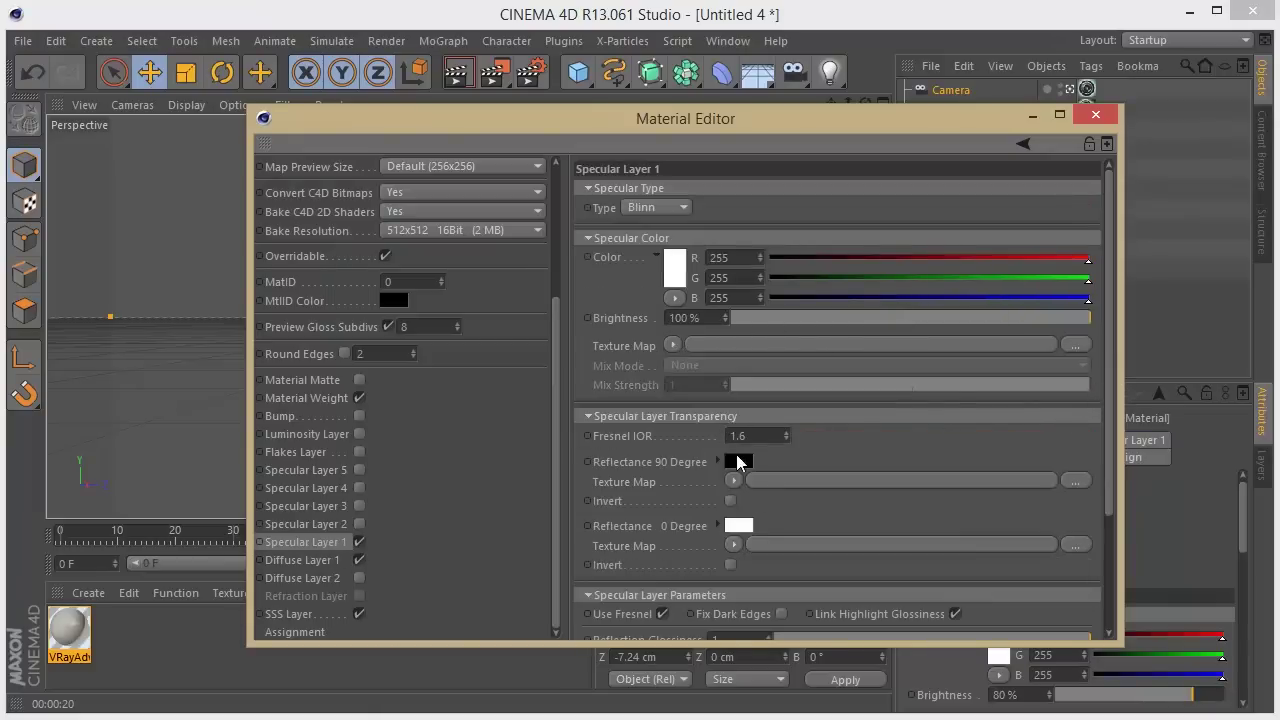
drag(562, 370, 564, 234)
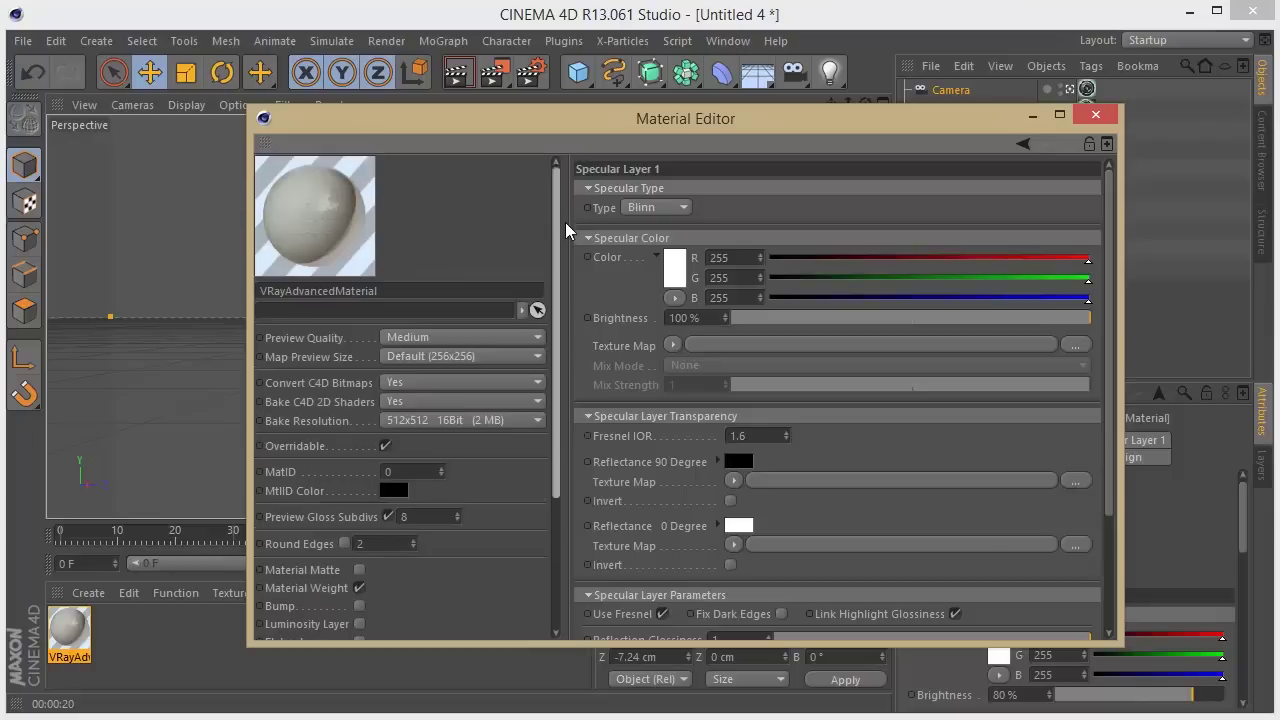
click(786, 439)
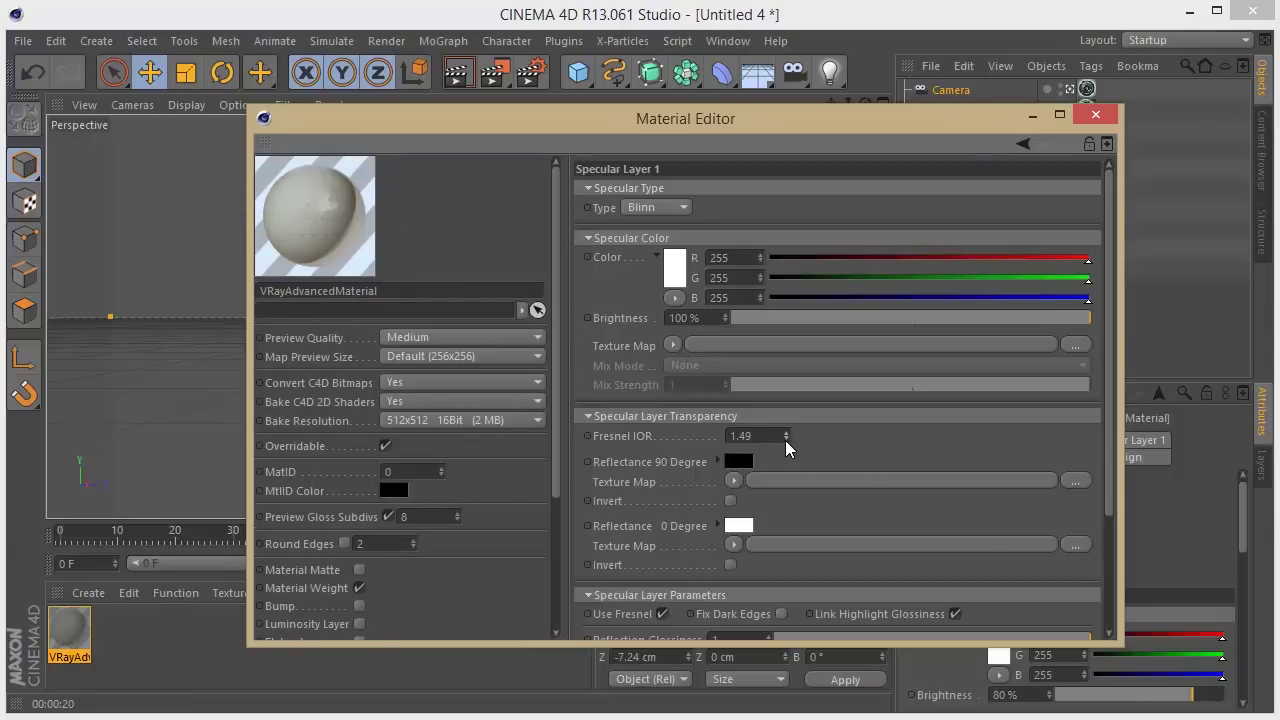
click(1097, 116)
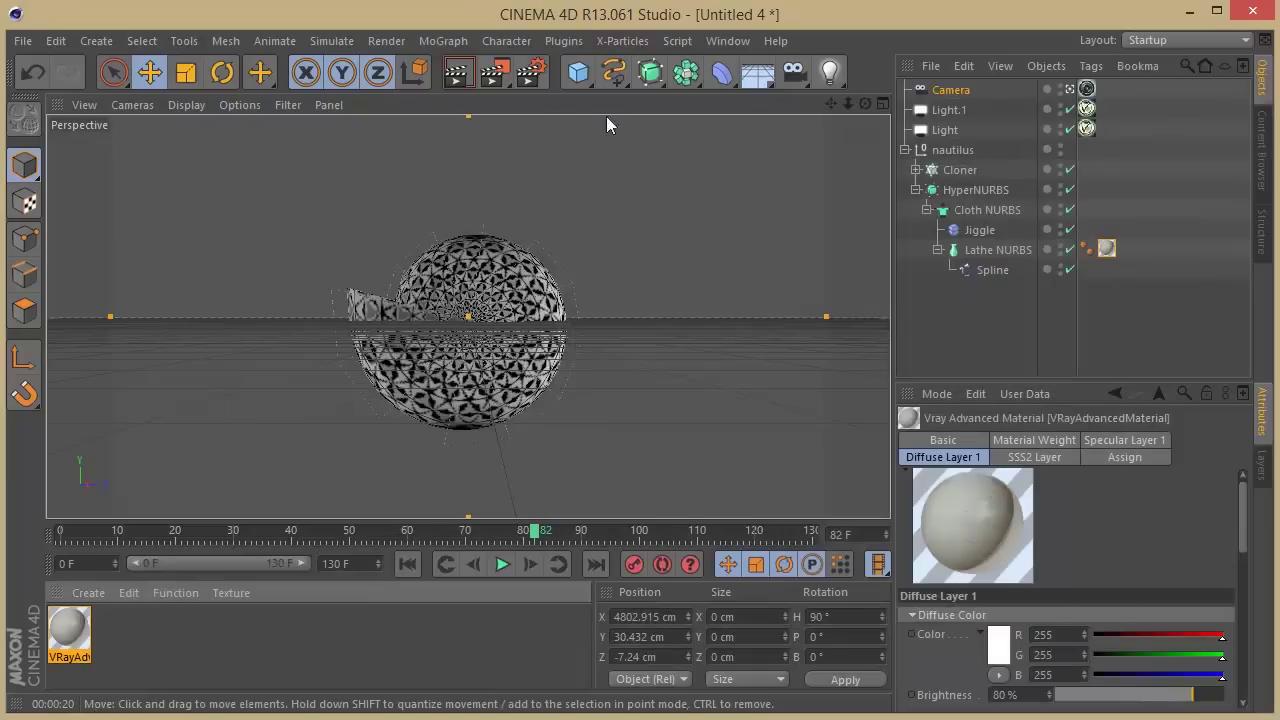
Create a second V-Ray Advanced Material
click(88, 593)
mouse_move(102, 649)
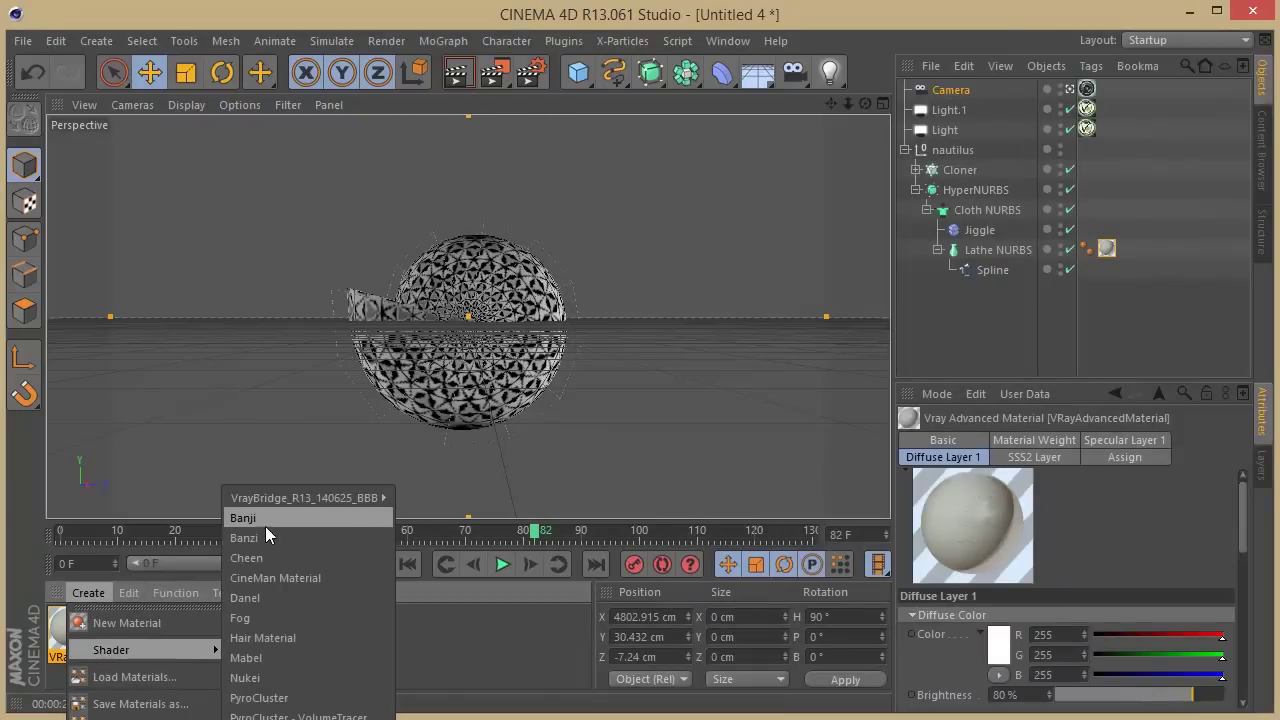
mouse_move(297, 498)
click(433, 518)
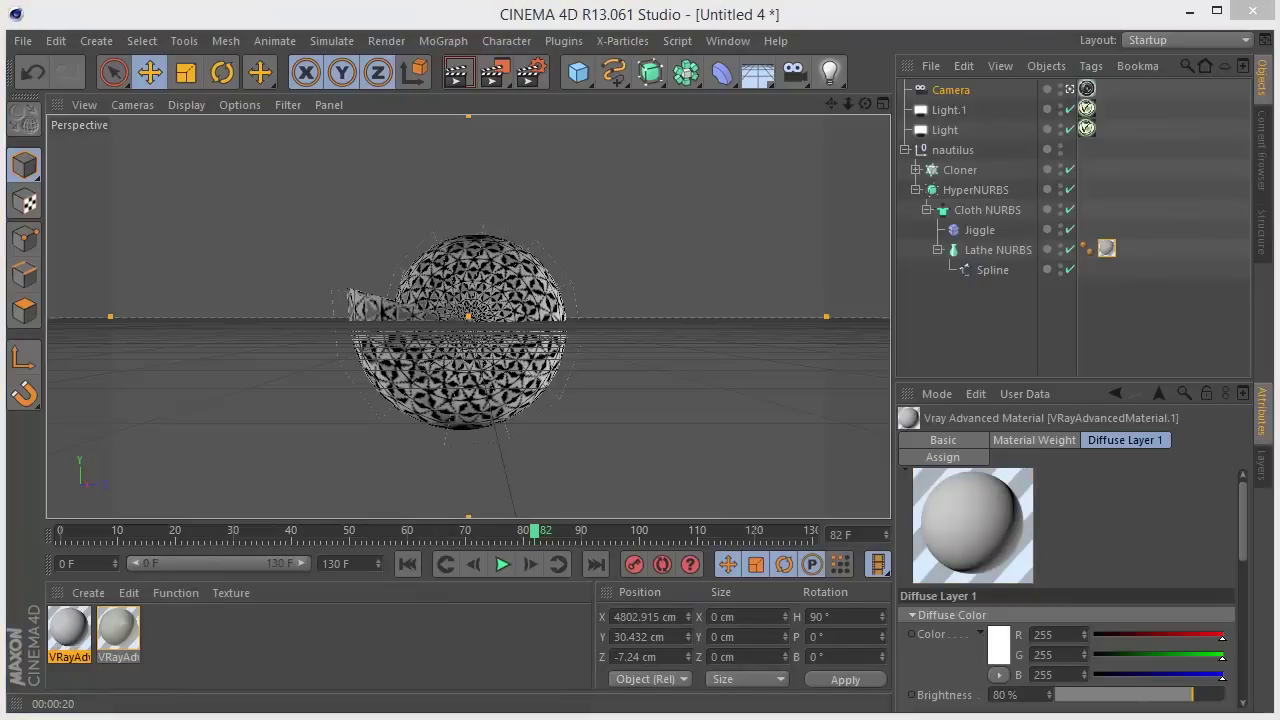
Set the Diffuse Layer 1 color of the new V-Ray material to grey, RGB 179, 179, 179
double_click(69, 630)
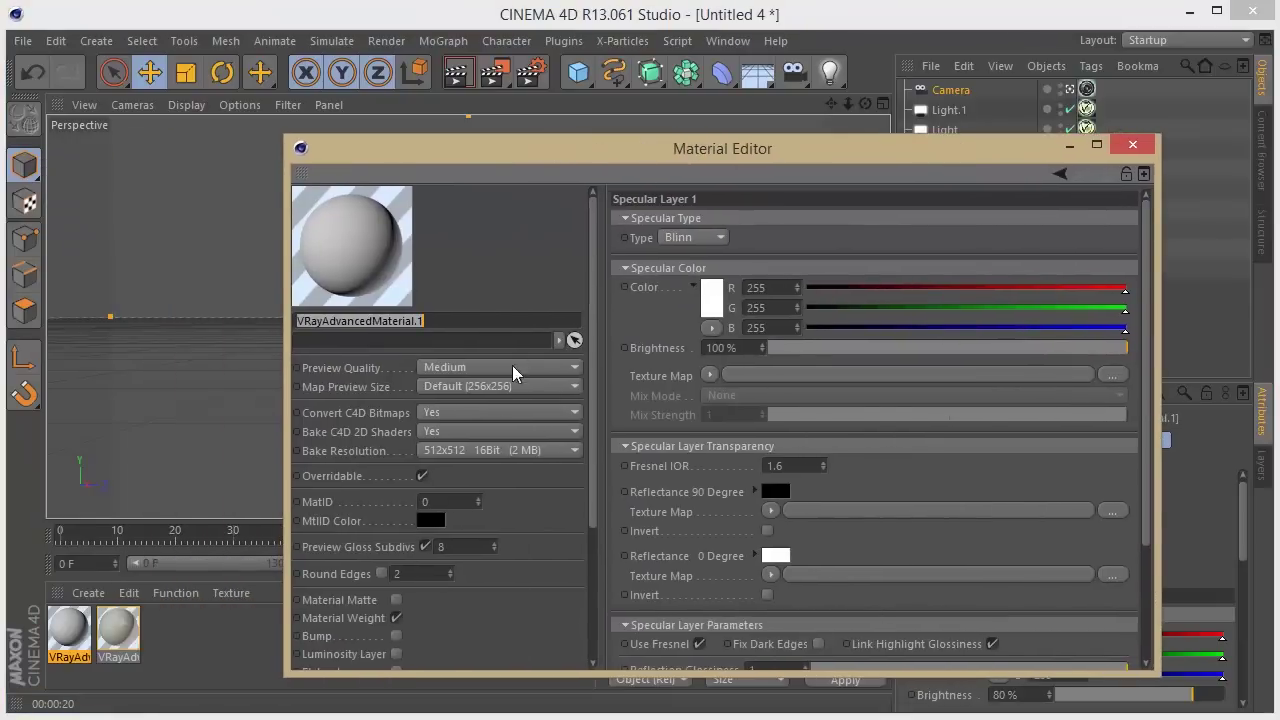
drag(590, 413, 610, 570)
click(362, 592)
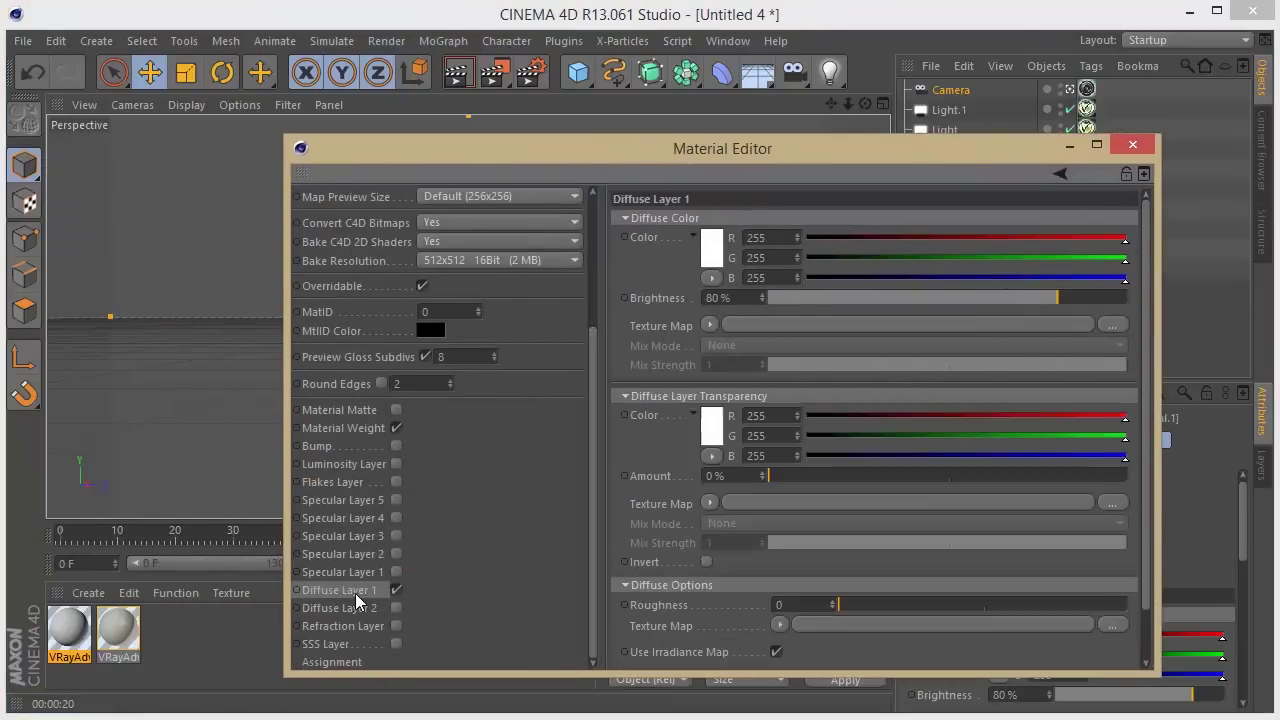
click(713, 252)
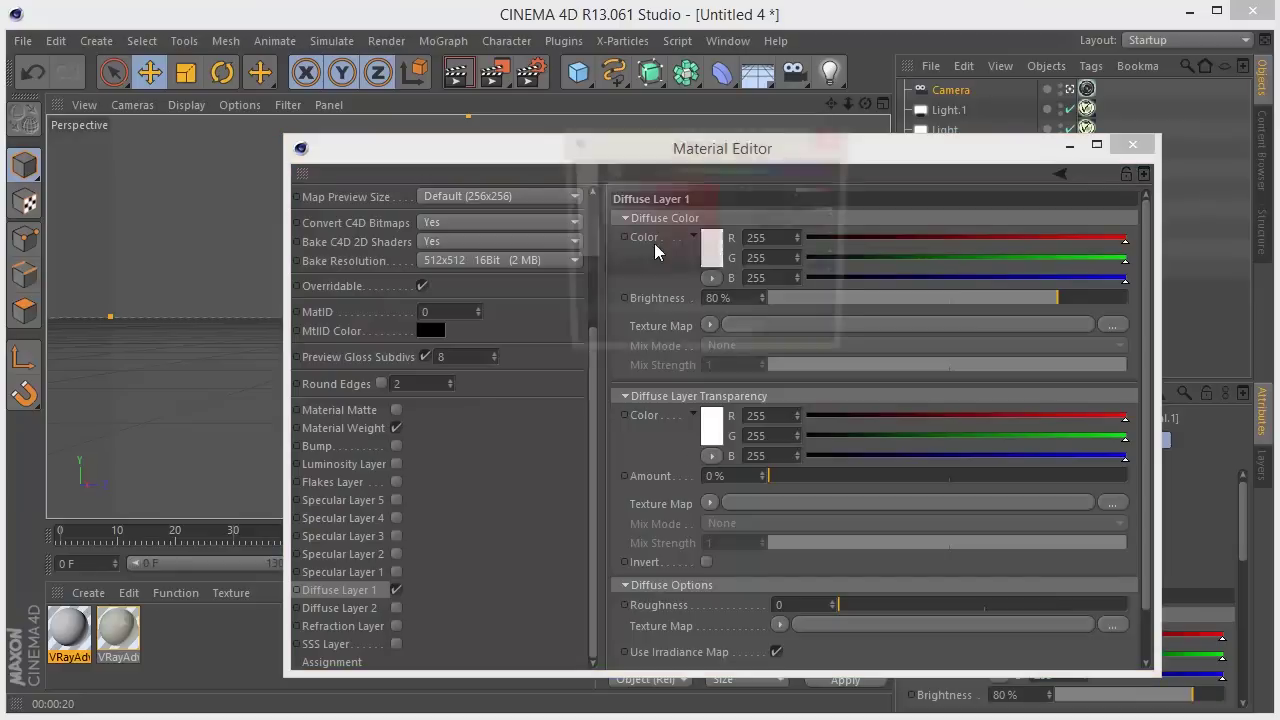
drag(606, 222, 597, 220)
click(669, 341)
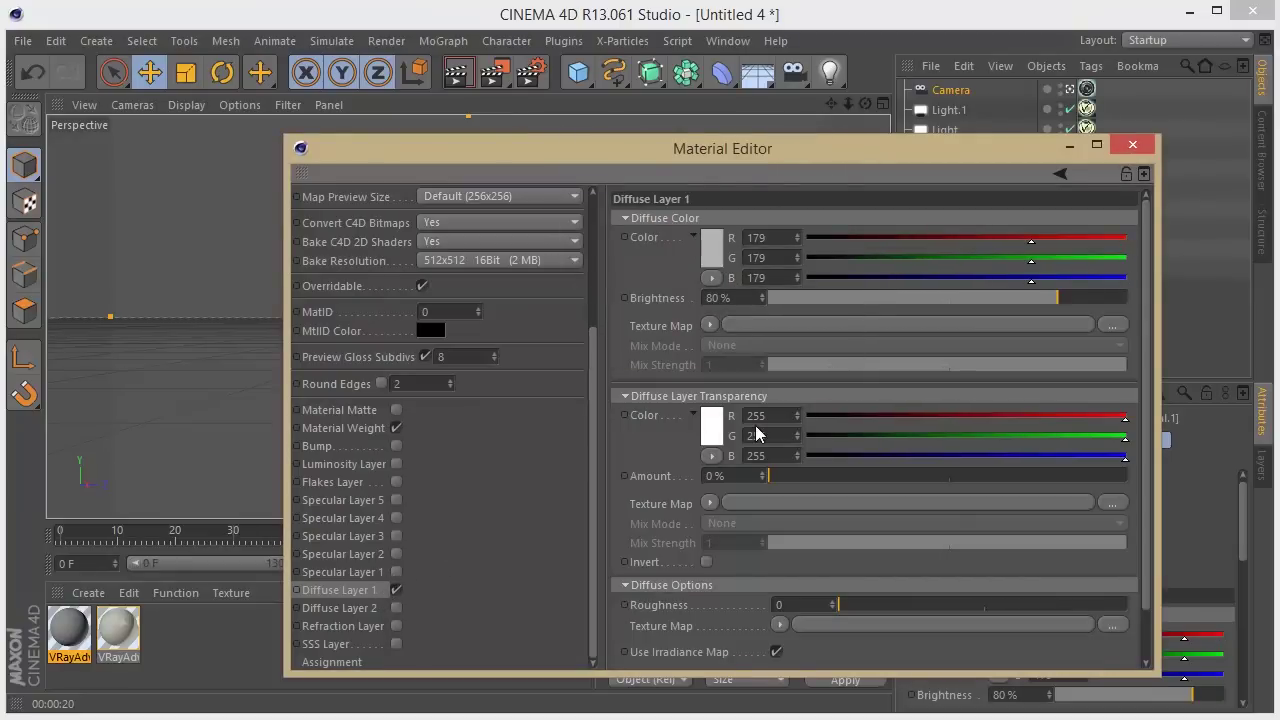
Enable Specular Layer 1 on the new grey material and raise its Fresnel IOR to 4.46
click(365, 572)
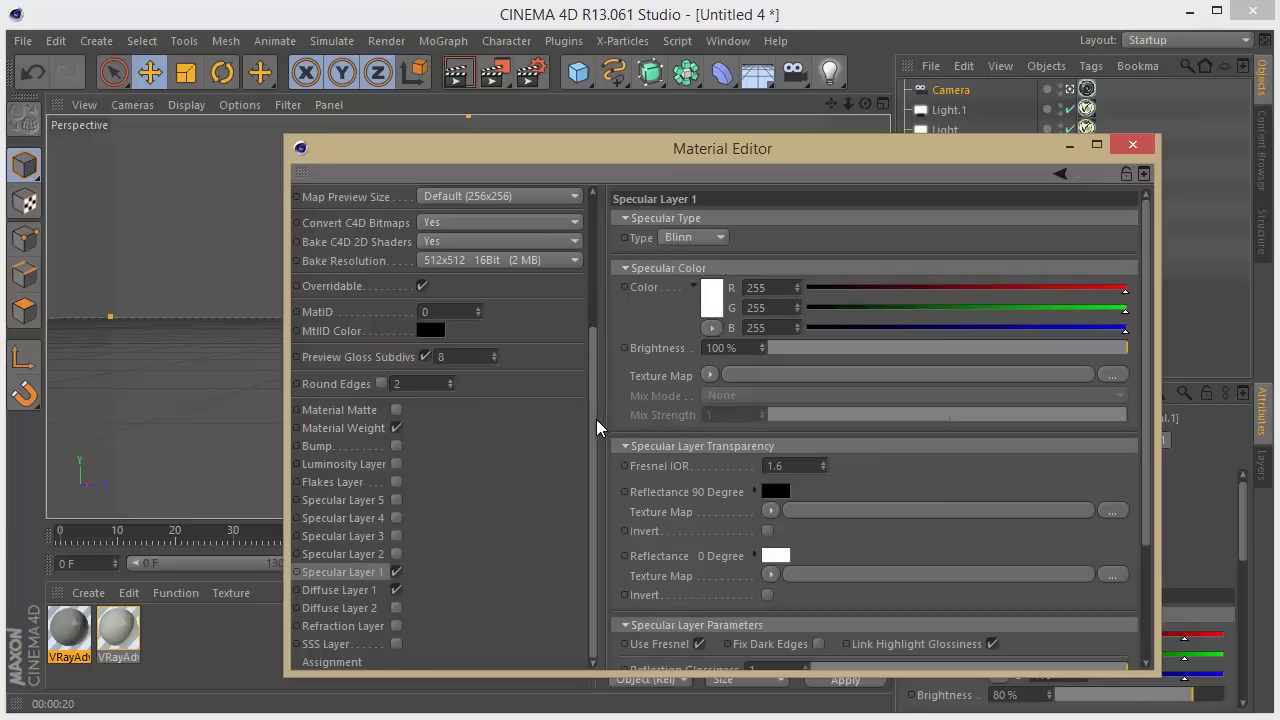
scroll(597, 427, up, 5)
text(3.16)
key(Return)
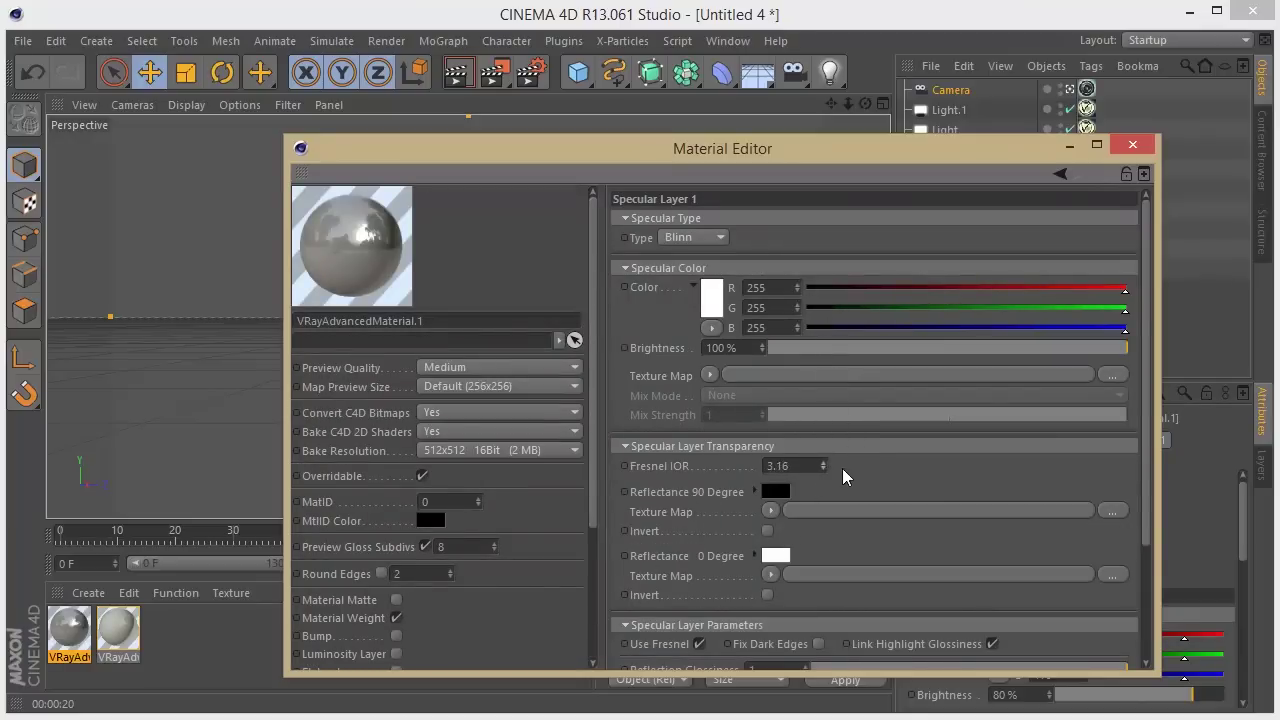
drag(823, 466, 815, 376)
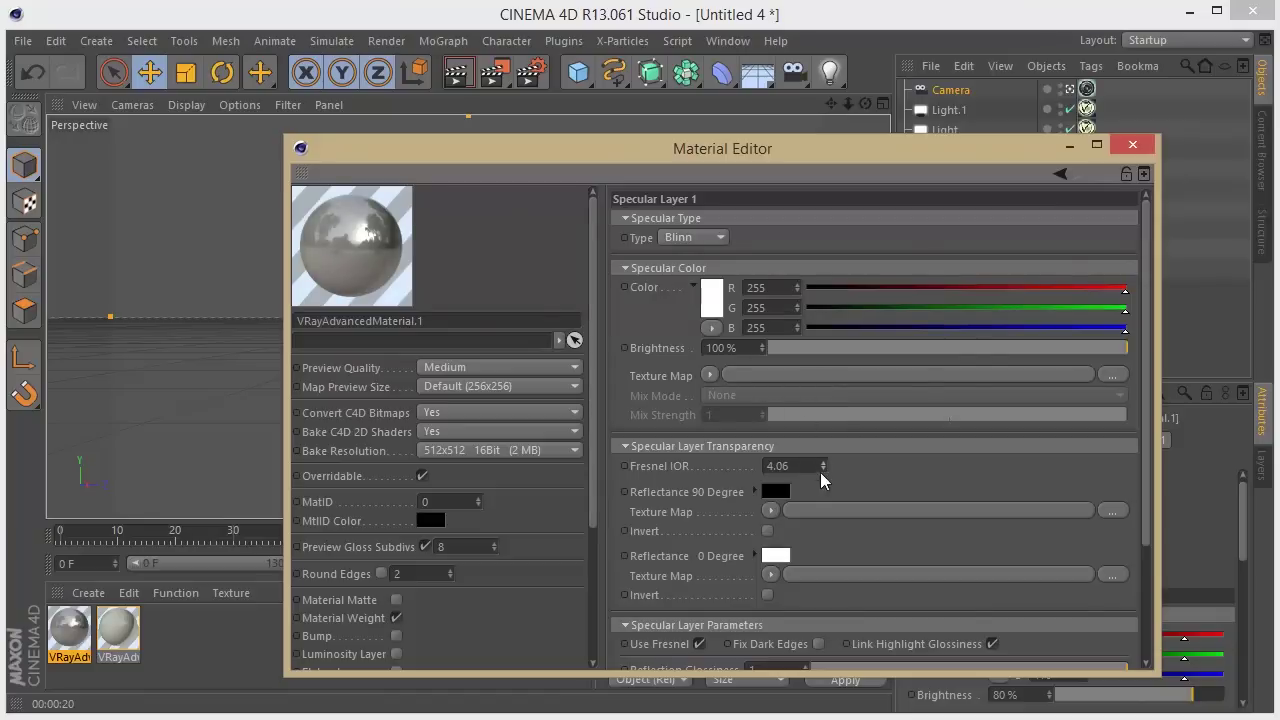
drag(826, 465, 830, 447)
Lower the grey material's Specular Layer 1 reflection glossiness to 0.62 and close the Material Editor
scroll(1150, 495, down, 3)
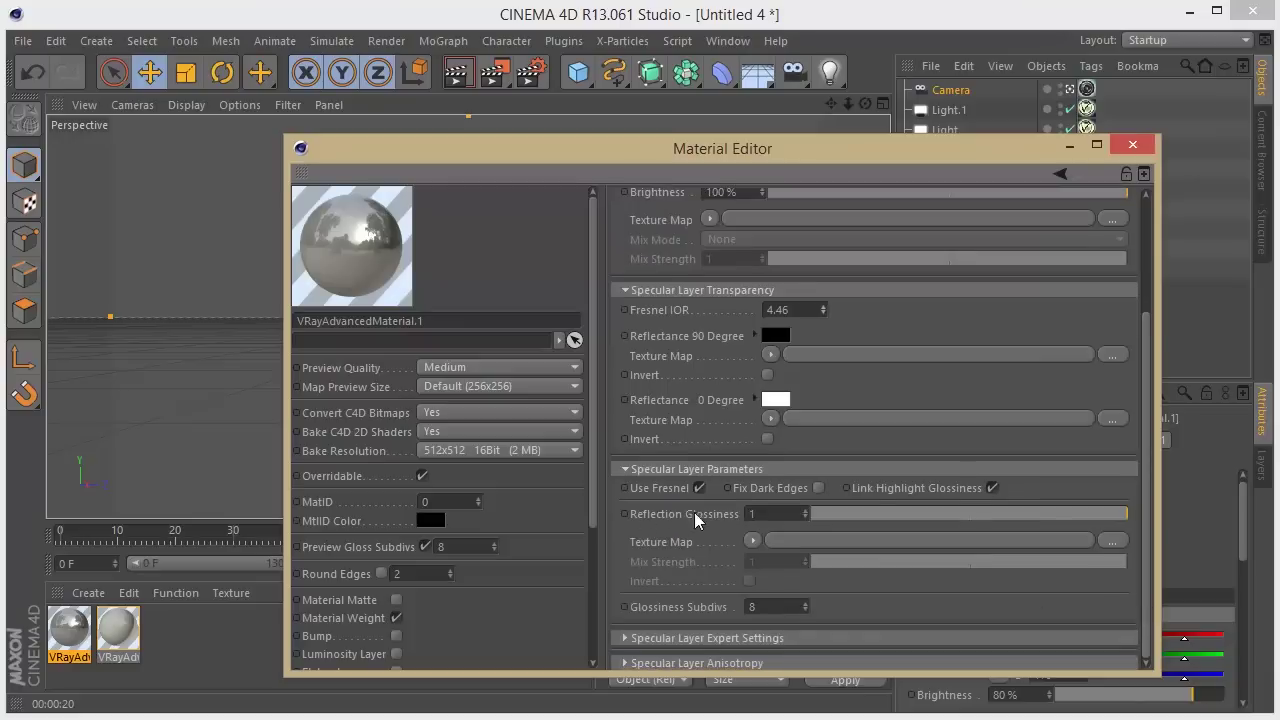
drag(1080, 520, 1010, 527)
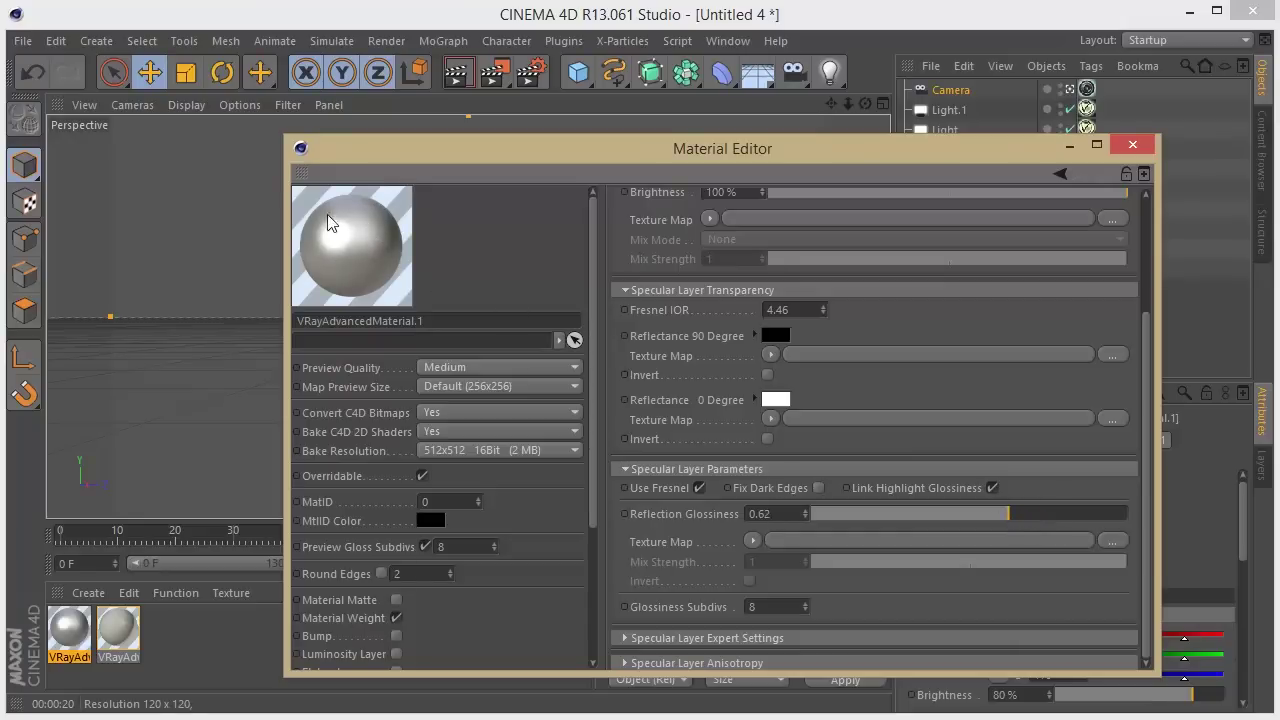
click(1140, 150)
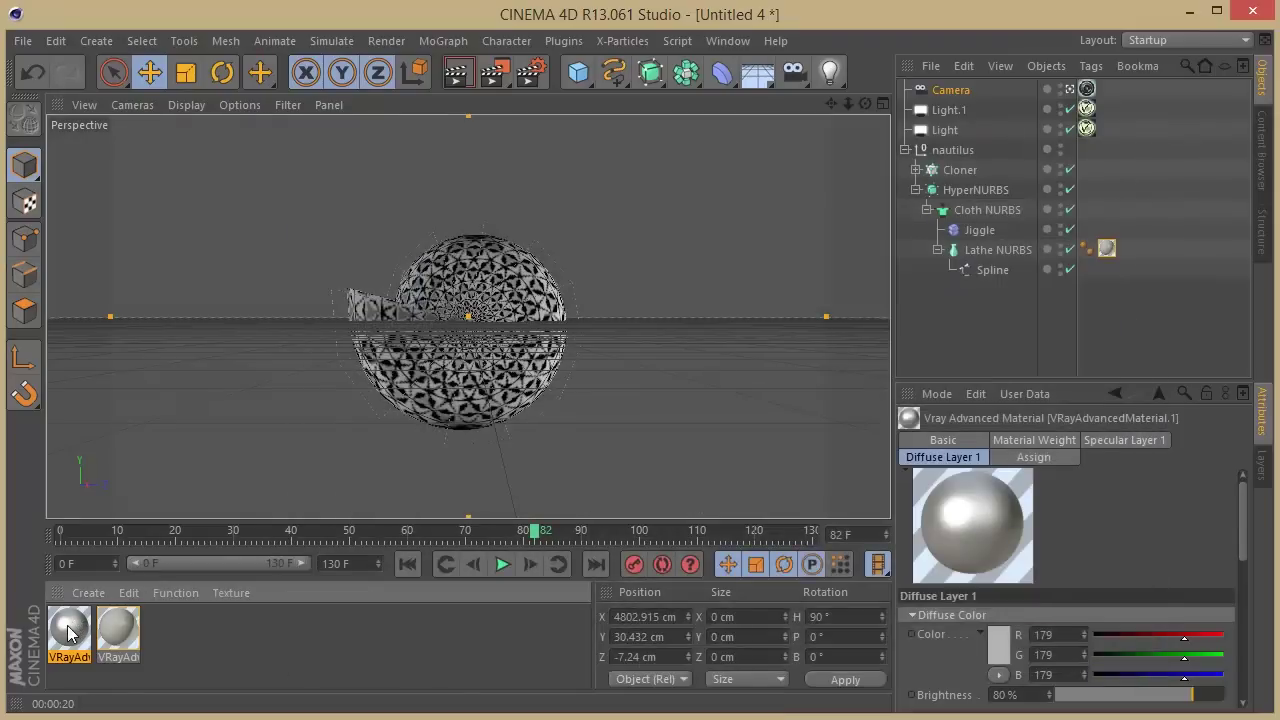
Apply the grey reflective material to the Cloner and test render the view
drag(70, 630, 960, 172)
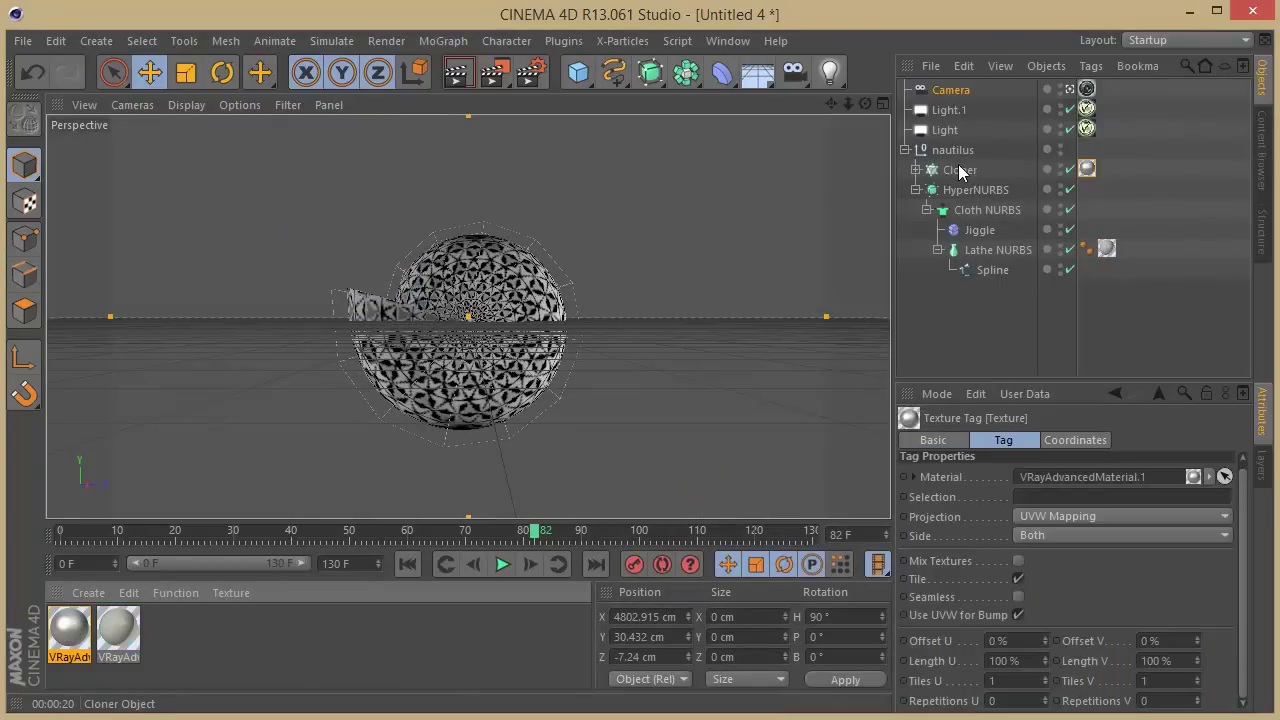
click(457, 72)
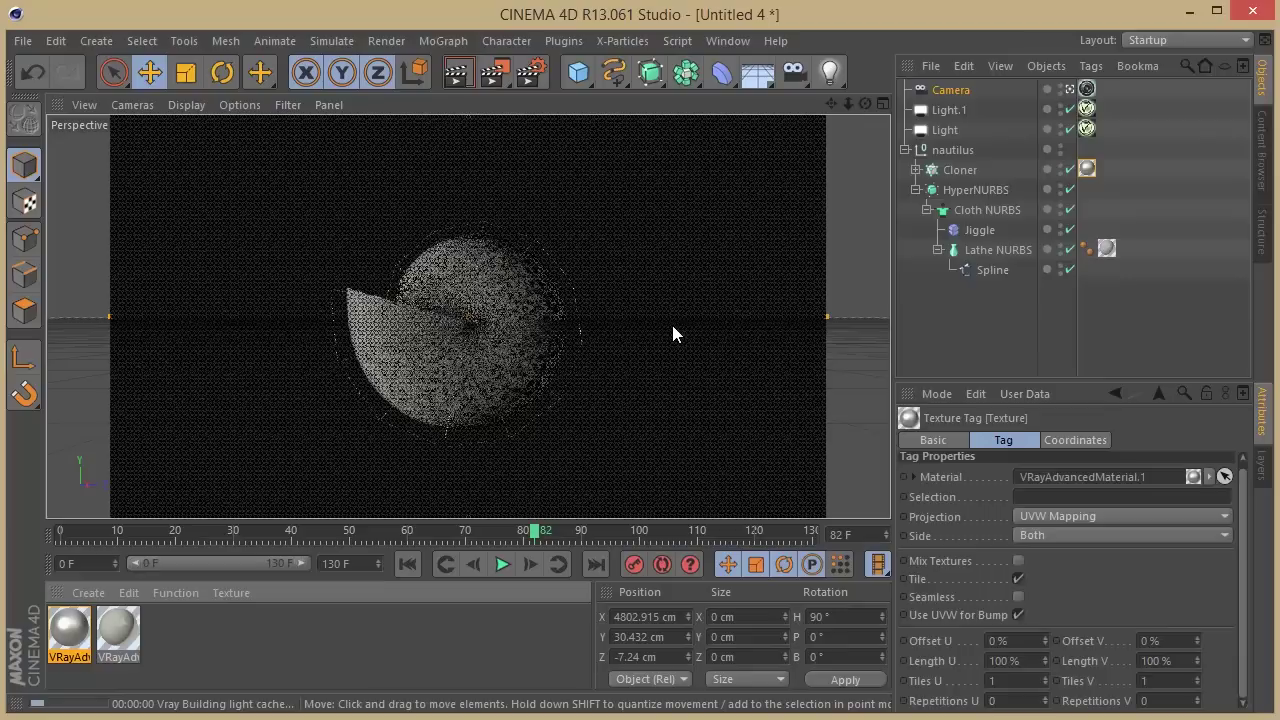